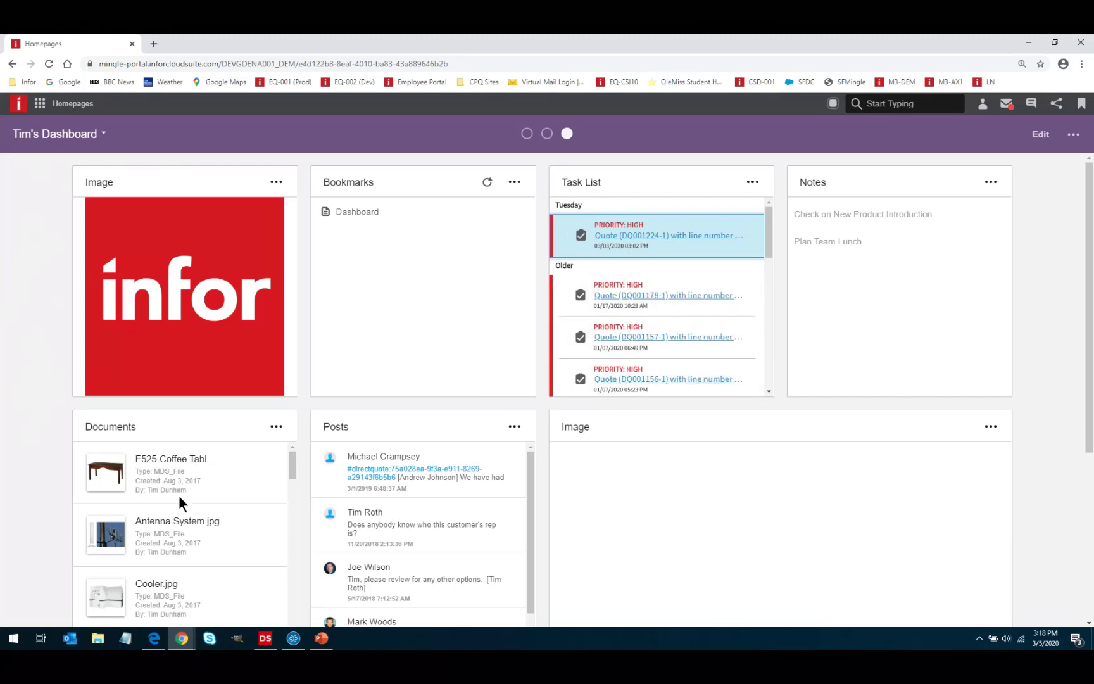
{"action": "scroll", "coordinate": [531, 518], "scroll_direction": "down", "scroll_amount": 1}
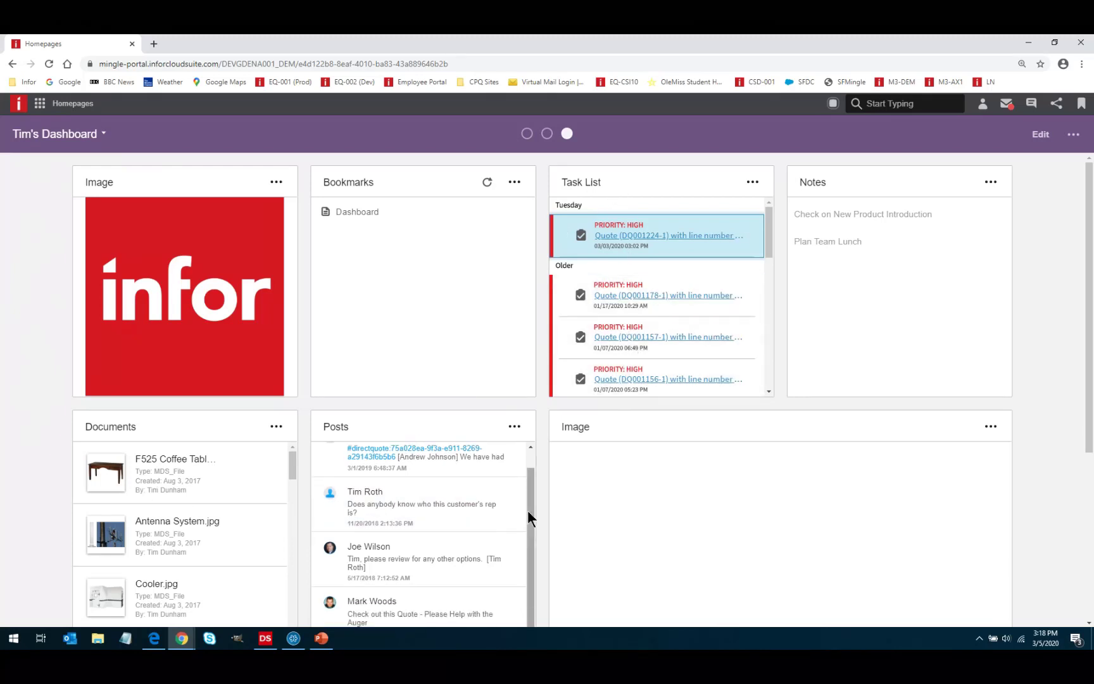
{"action": "scroll", "coordinate": [443, 519], "scroll_direction": "up", "scroll_amount": 1}
{"action": "scroll", "coordinate": [17, 483], "scroll_direction": "down", "scroll_amount": 4}
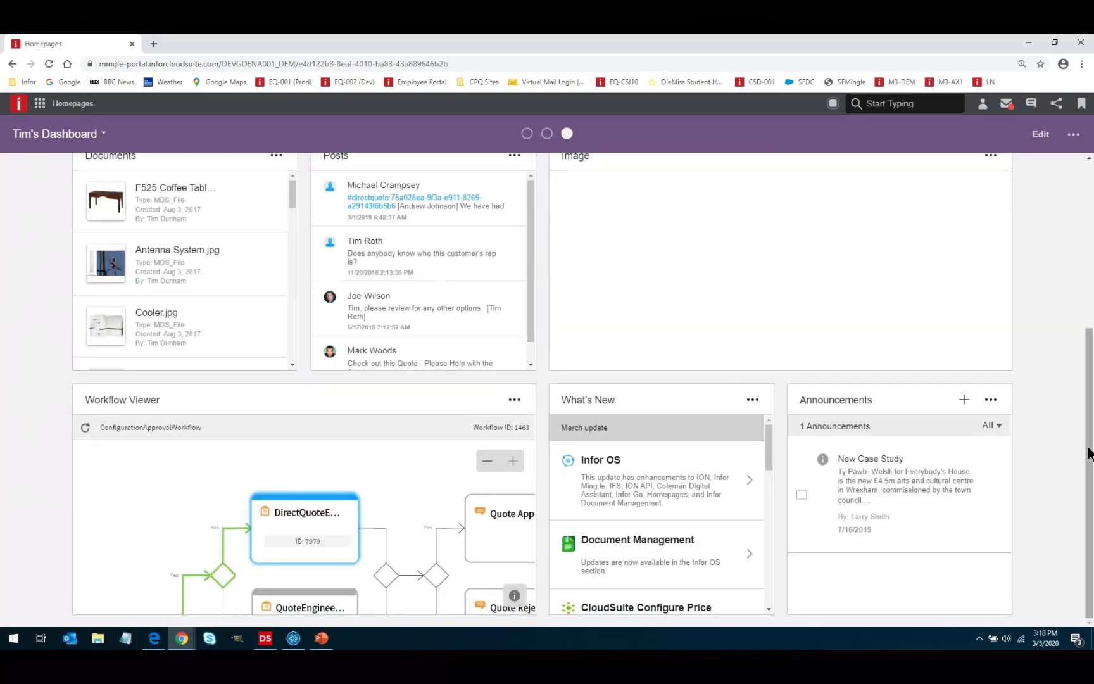
{"action": "left_click_drag", "start_coordinate": [1088, 453], "coordinate": [999, 217]}
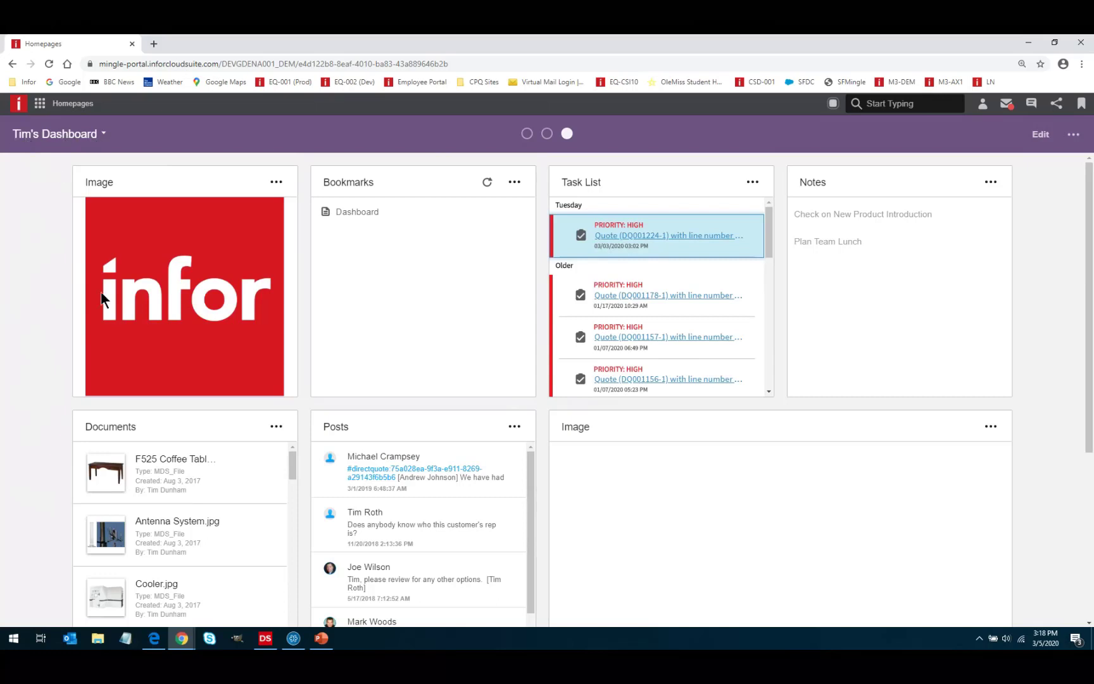
Open the Enterprise Quoting application, create a new quote, and collapse the navigation menu.
{"action": "left_click", "coordinate": [39, 105]}
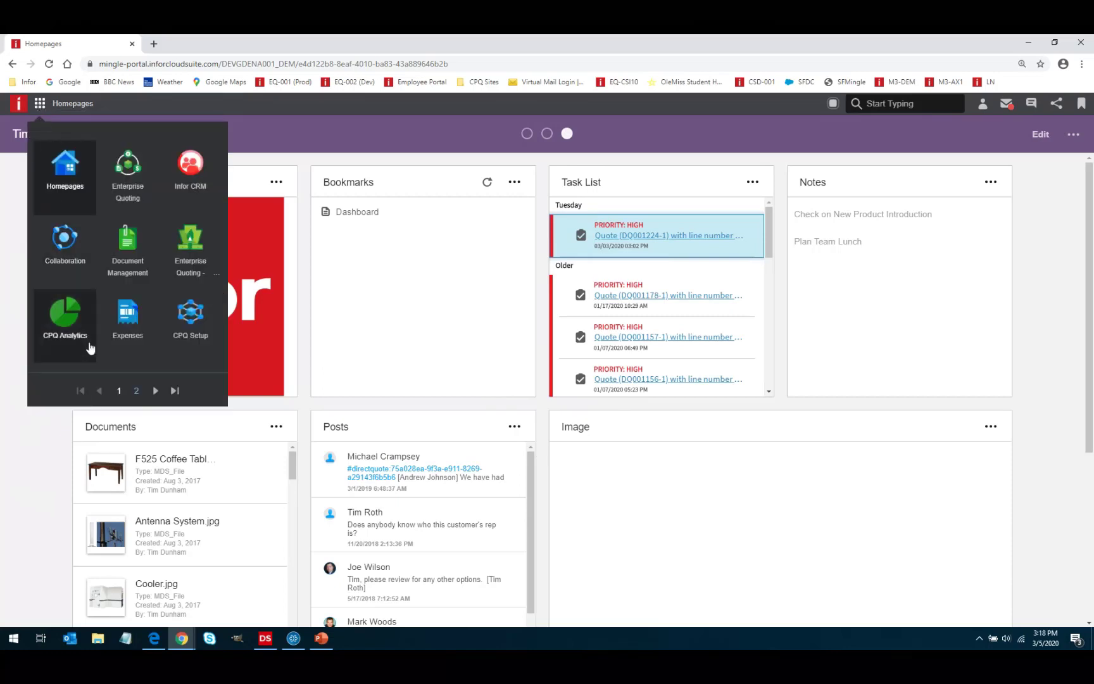
{"action": "left_click", "coordinate": [128, 184]}
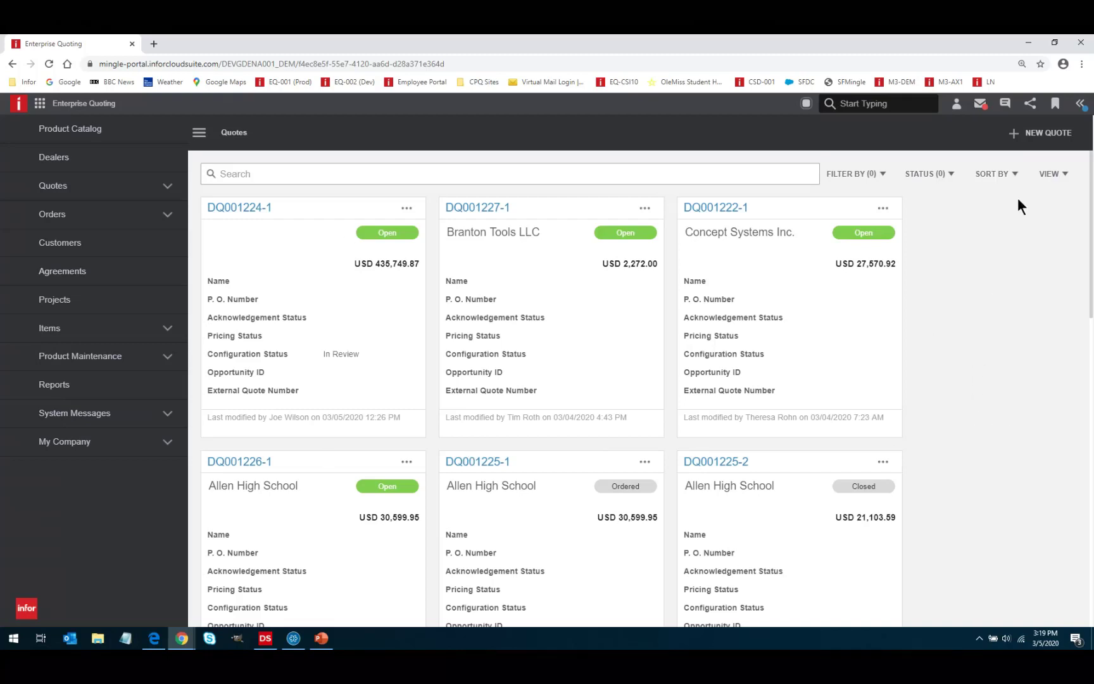
{"action": "left_click", "coordinate": [1038, 139]}
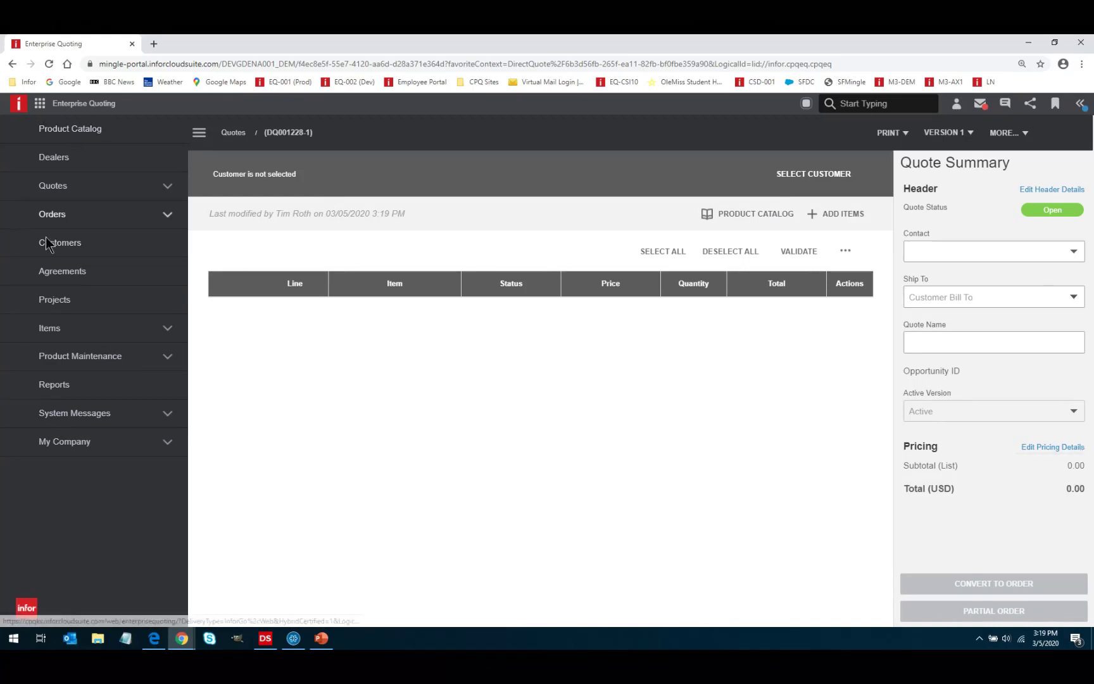
{"action": "left_click", "coordinate": [199, 134]}
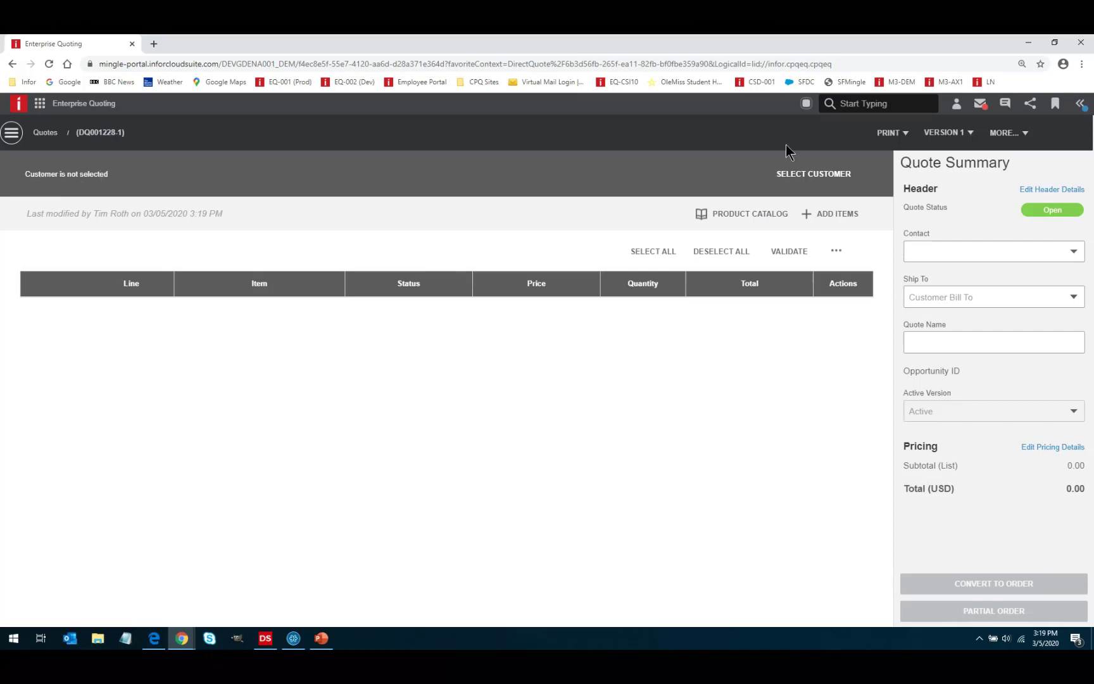
Assign Concept Systems Inc. as the customer of the new quote.
{"action": "left_click", "coordinate": [811, 173]}
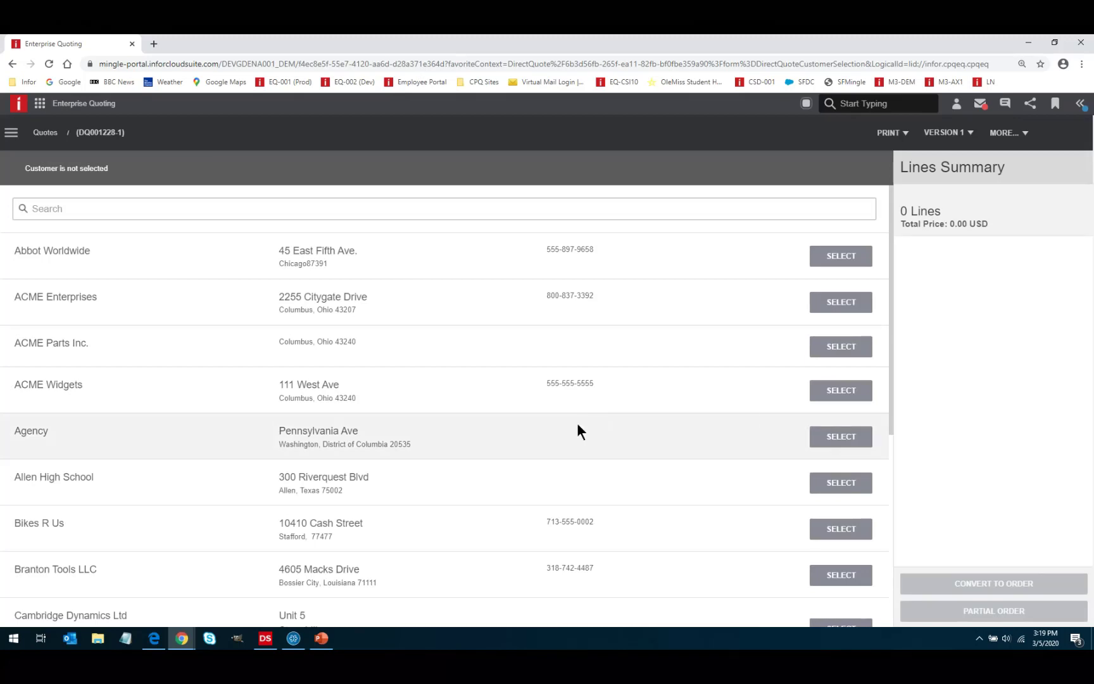
{"action": "left_click_drag", "start_coordinate": [890, 300], "coordinate": [898, 508]}
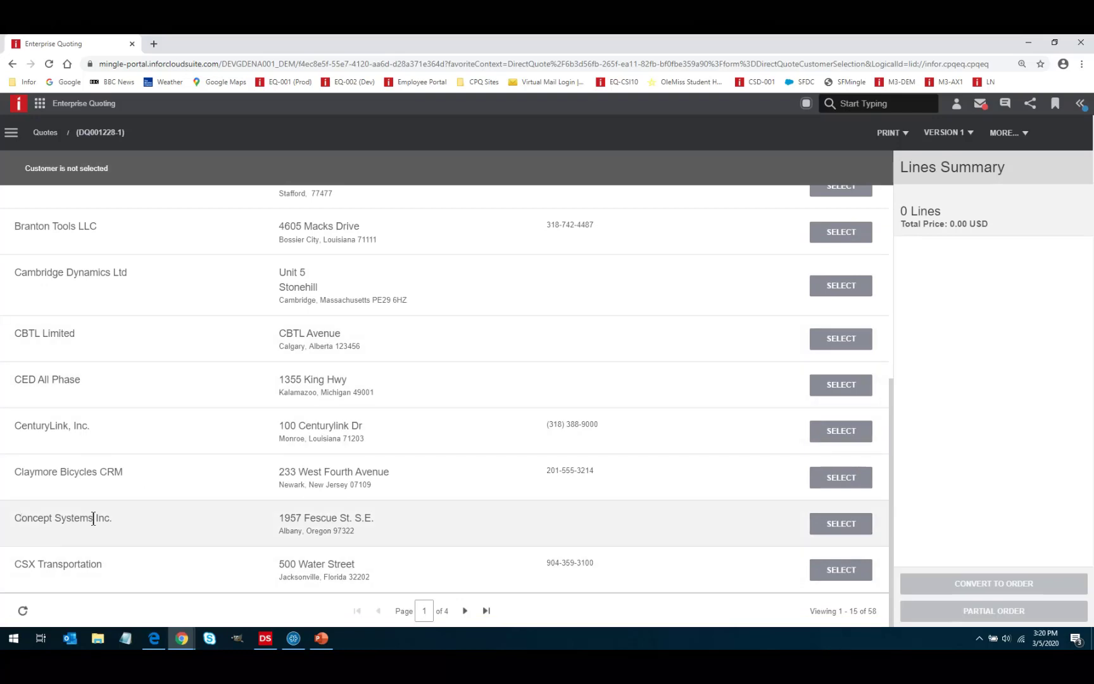
{"action": "left_click", "coordinate": [840, 528]}
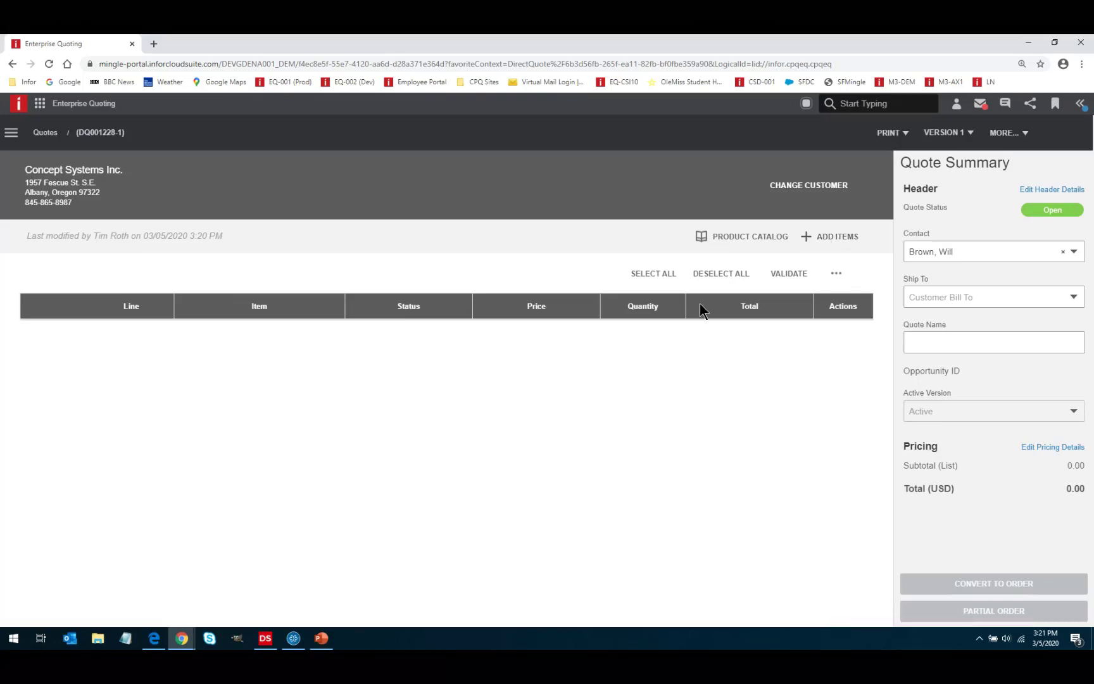
Browse the product catalog's Building Products category for the quote and filter it by the Windows category.
{"action": "left_click", "coordinate": [741, 236]}
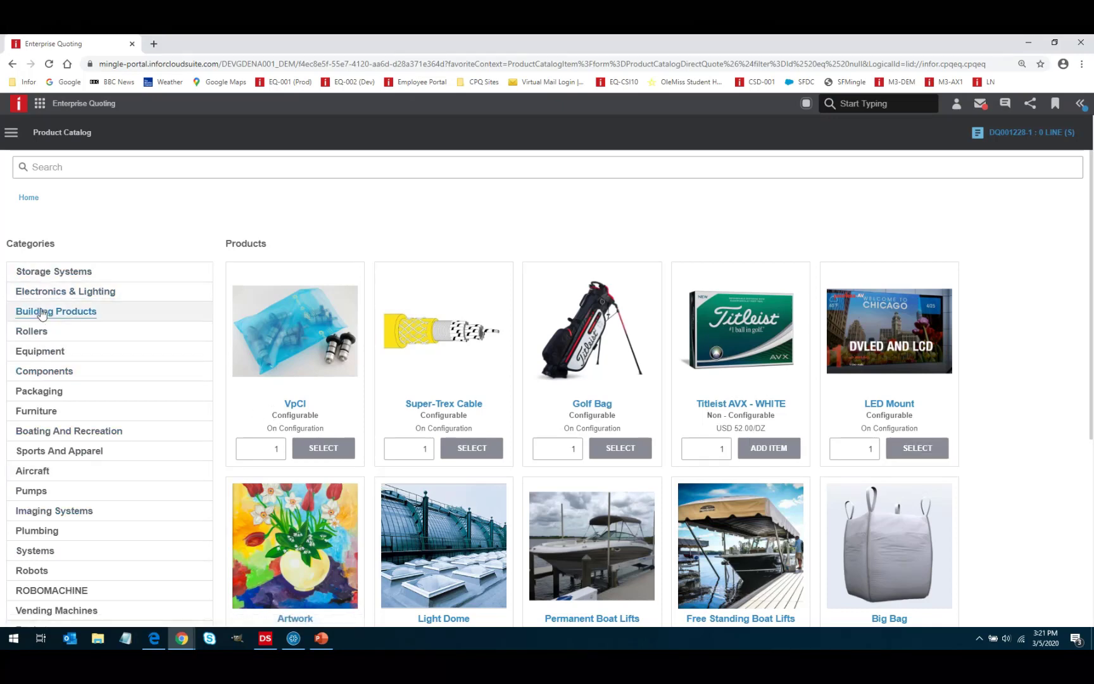
{"action": "left_click", "coordinate": [41, 312]}
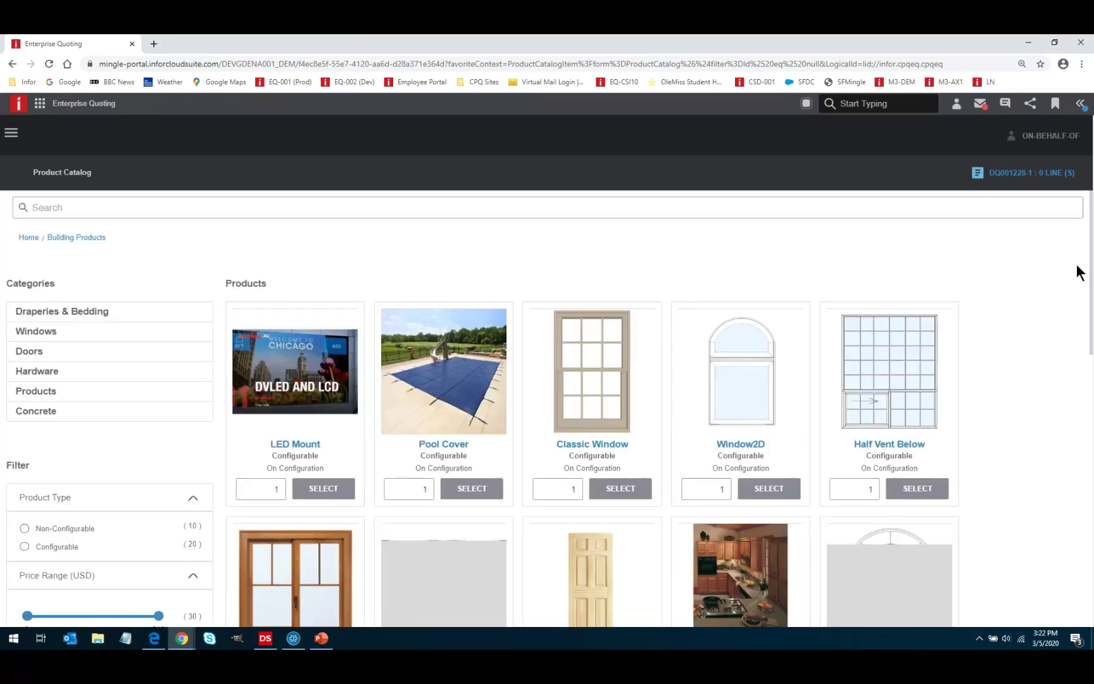
{"action": "left_click_drag", "start_coordinate": [1090, 260], "coordinate": [1090, 378]}
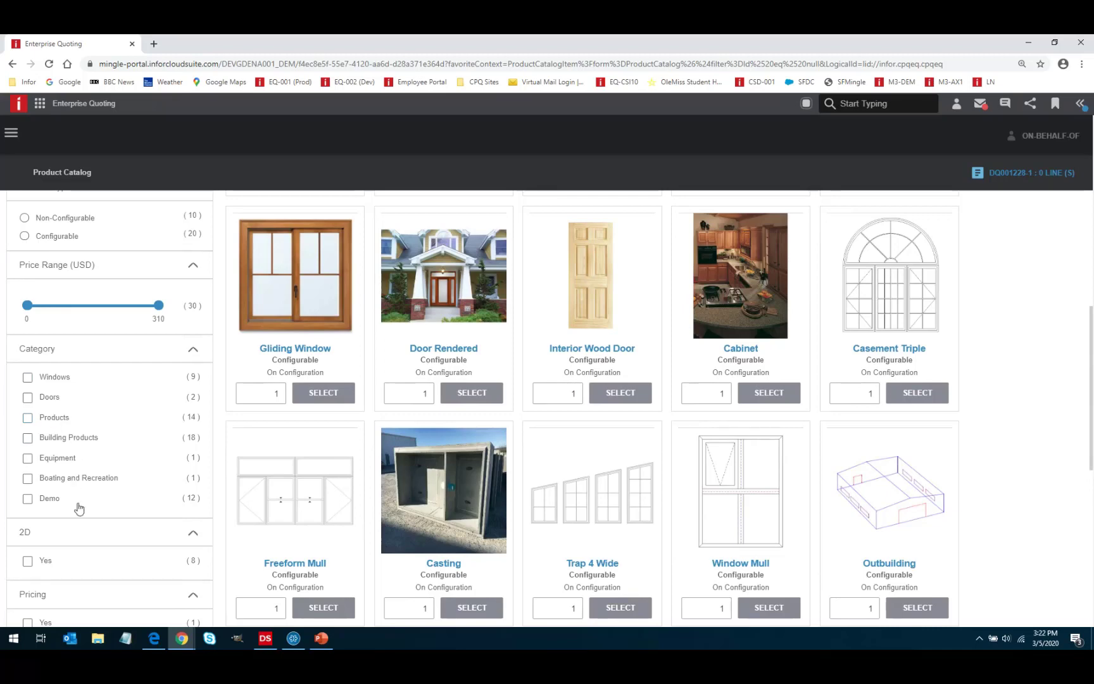
{"action": "left_click", "coordinate": [27, 377]}
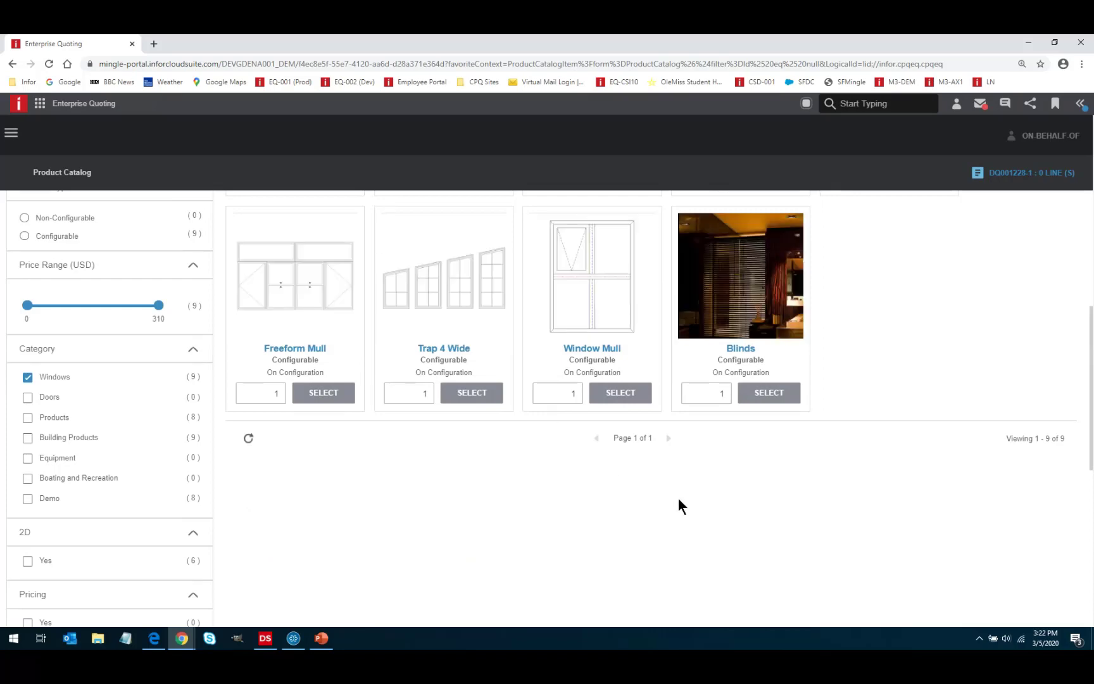
Choose the Half Vent Below window from the filtered products and start configuring it.
{"action": "scroll", "coordinate": [928, 400], "scroll_direction": "up", "scroll_amount": 1}
{"action": "scroll", "coordinate": [928, 393], "scroll_direction": "up", "scroll_amount": 4}
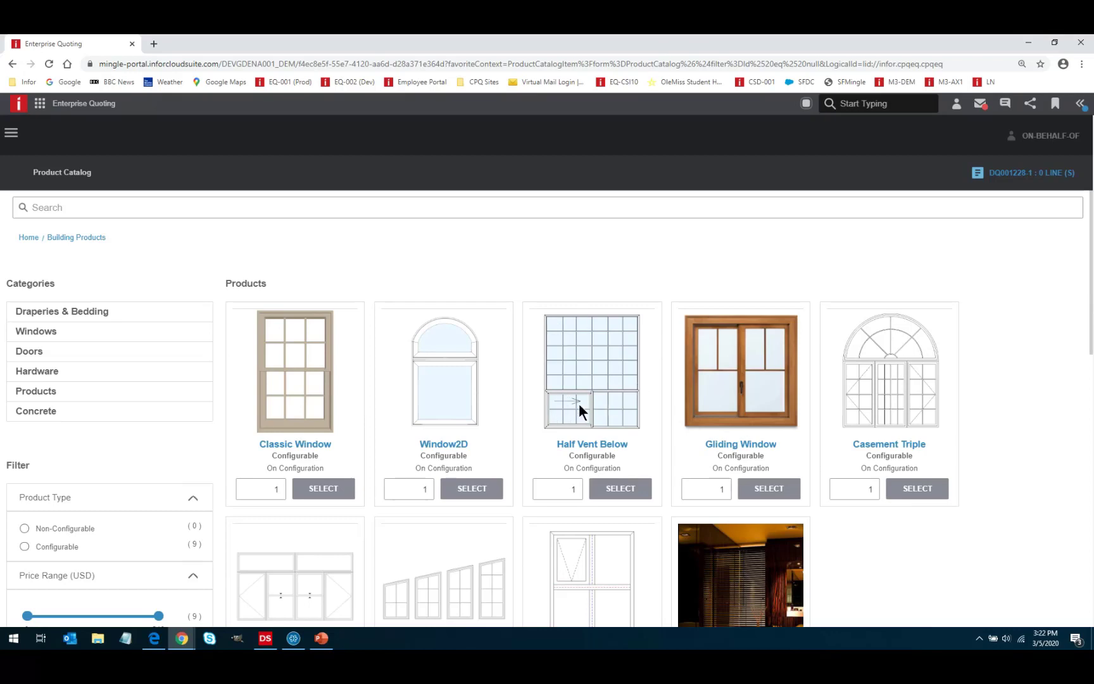
{"action": "left_click", "coordinate": [617, 494]}
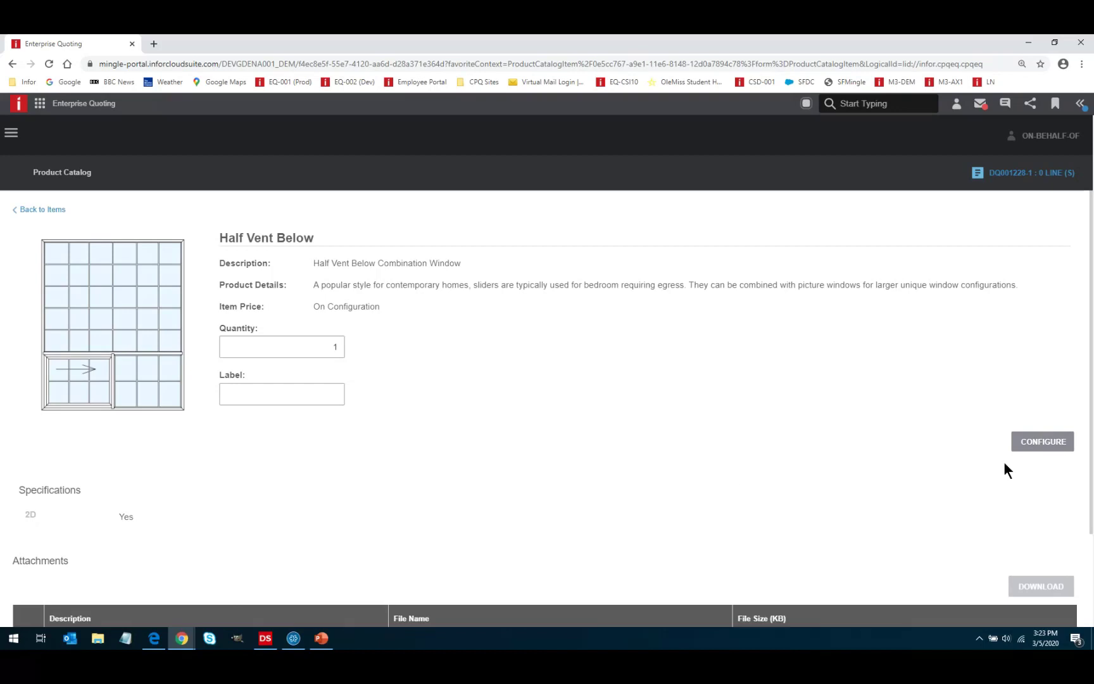
{"action": "left_click", "coordinate": [1033, 448]}
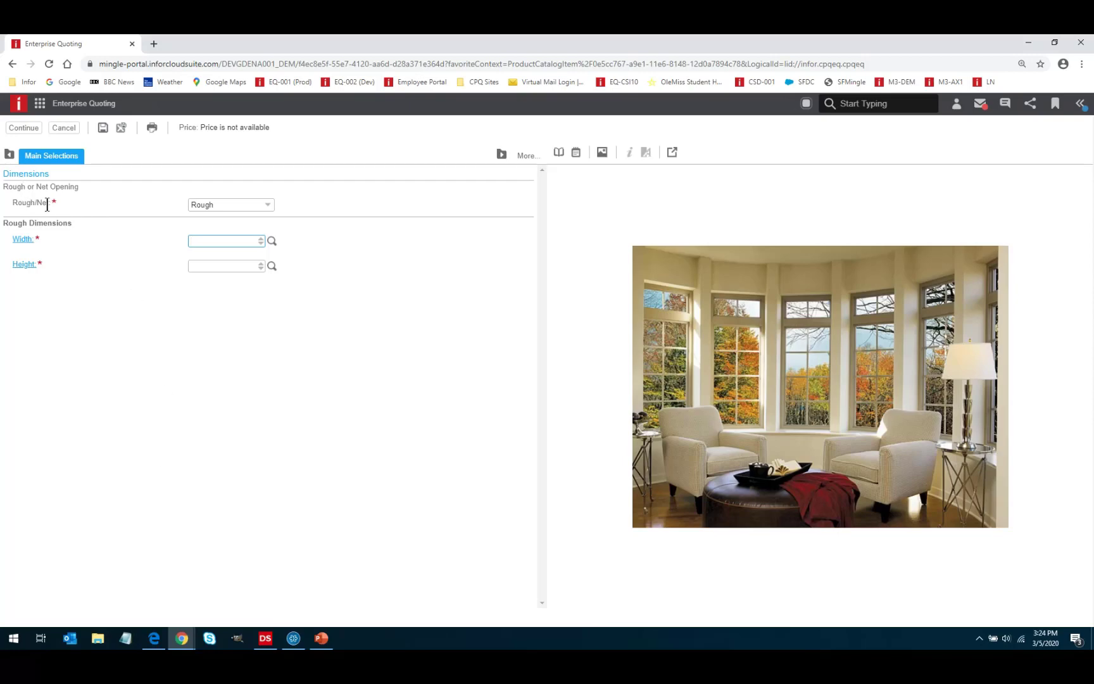
Specify a Rough opening for the window and set its rough width to 96.00 inches.
{"action": "left_click", "coordinate": [268, 206]}
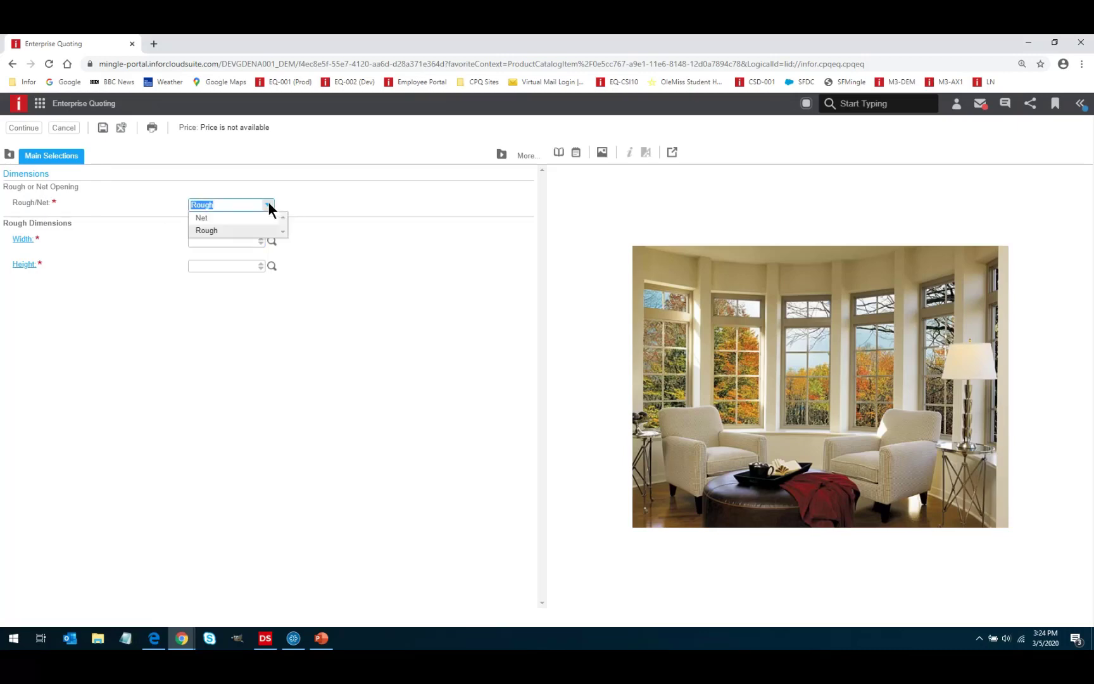
{"action": "left_click", "coordinate": [209, 228]}
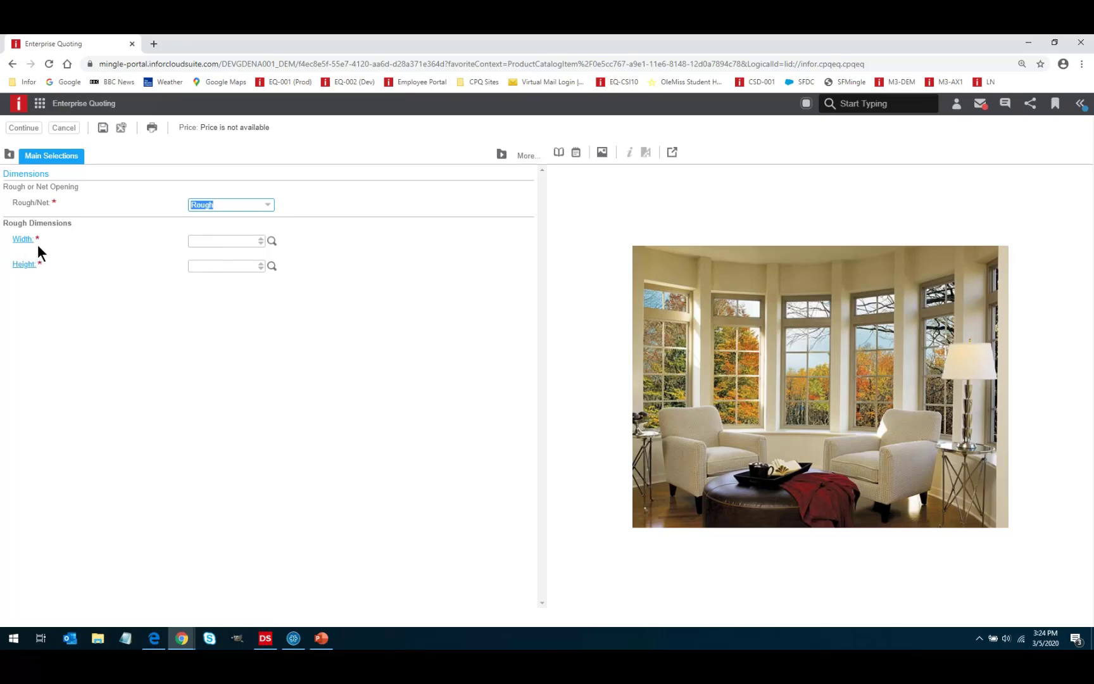
{"action": "mouse_move", "coordinate": [25, 244]}
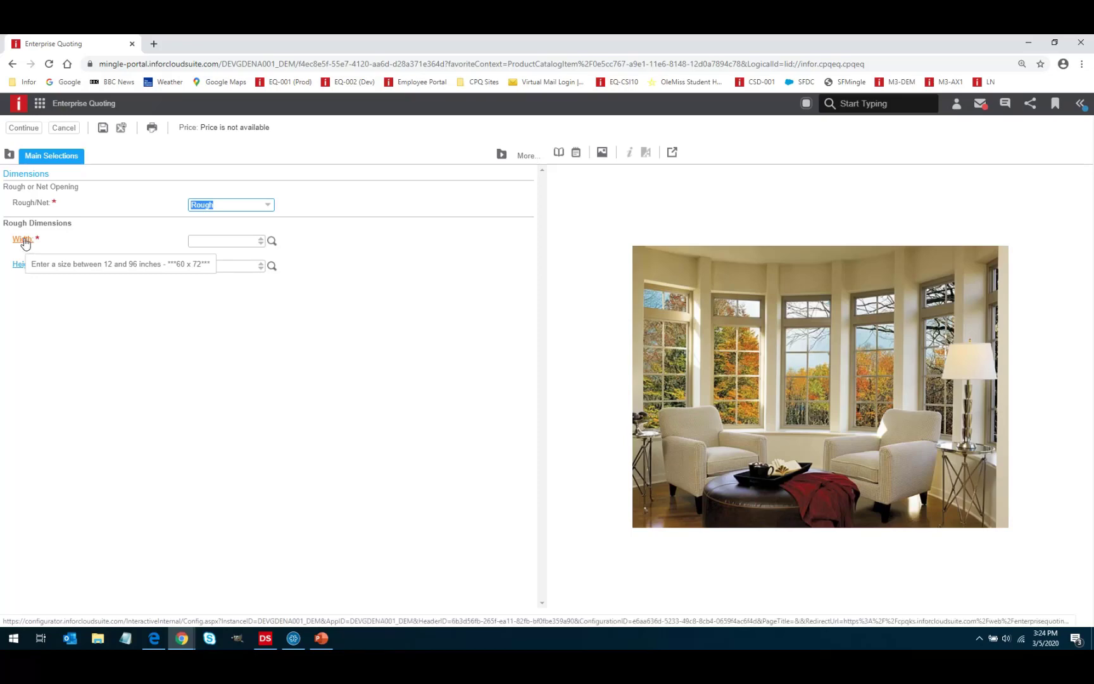
{"action": "left_click", "coordinate": [272, 241]}
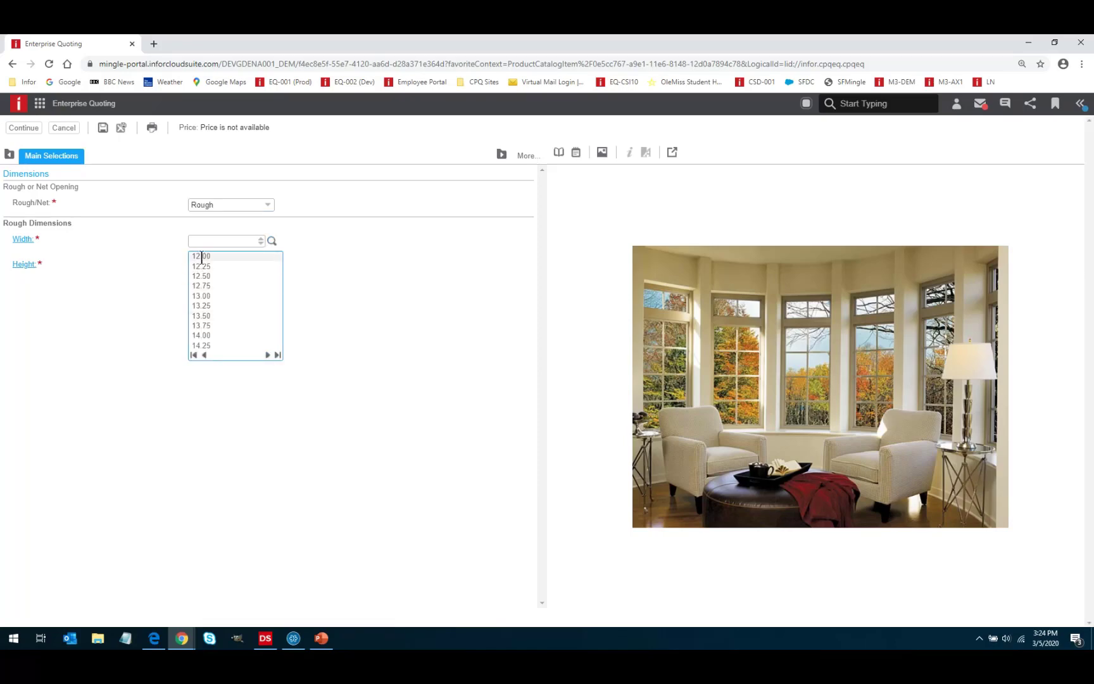
{"action": "left_click", "coordinate": [277, 355]}
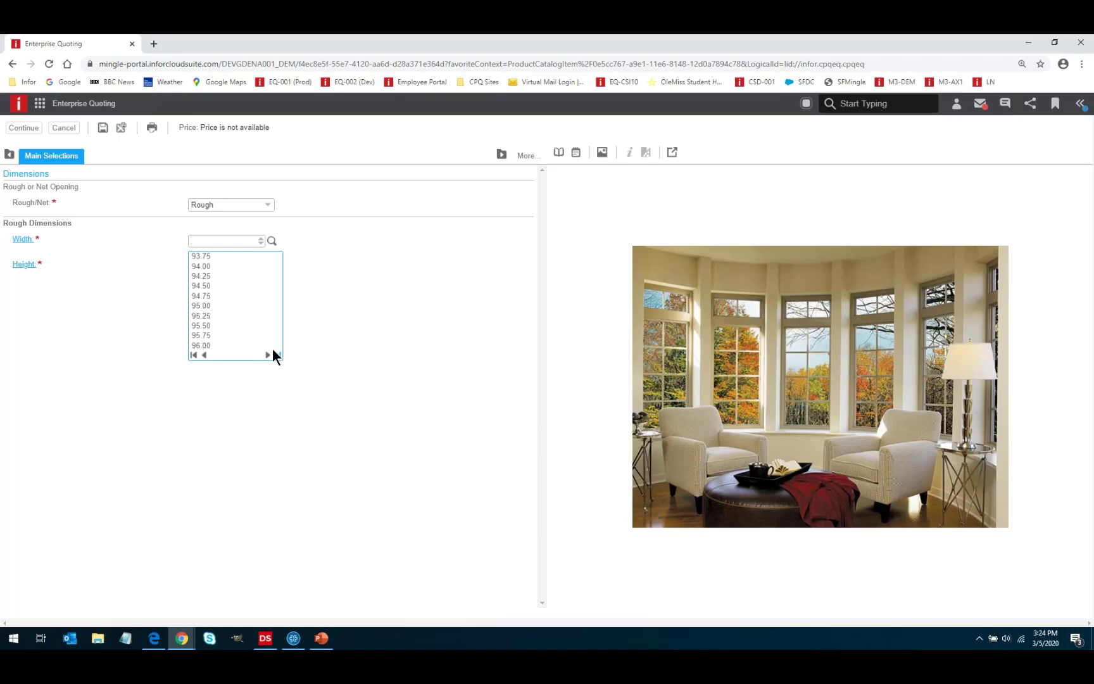
{"action": "left_click", "coordinate": [204, 354]}
{"action": "left_click", "coordinate": [204, 354]}
{"action": "left_click", "coordinate": [204, 354]}
{"action": "left_click", "coordinate": [267, 354]}
{"action": "left_click", "coordinate": [267, 354]}
{"action": "left_click", "coordinate": [267, 354]}
{"action": "left_click", "coordinate": [207, 345]}
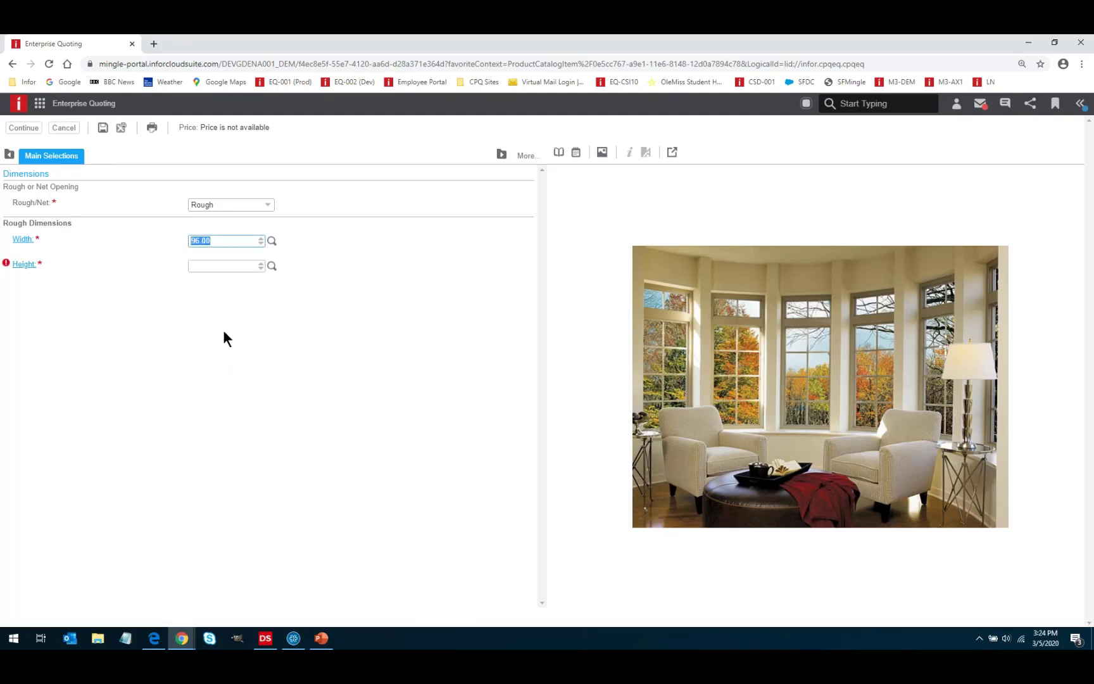
Set the rough height of the window to 96.00 inches.
{"action": "left_click", "coordinate": [271, 265]}
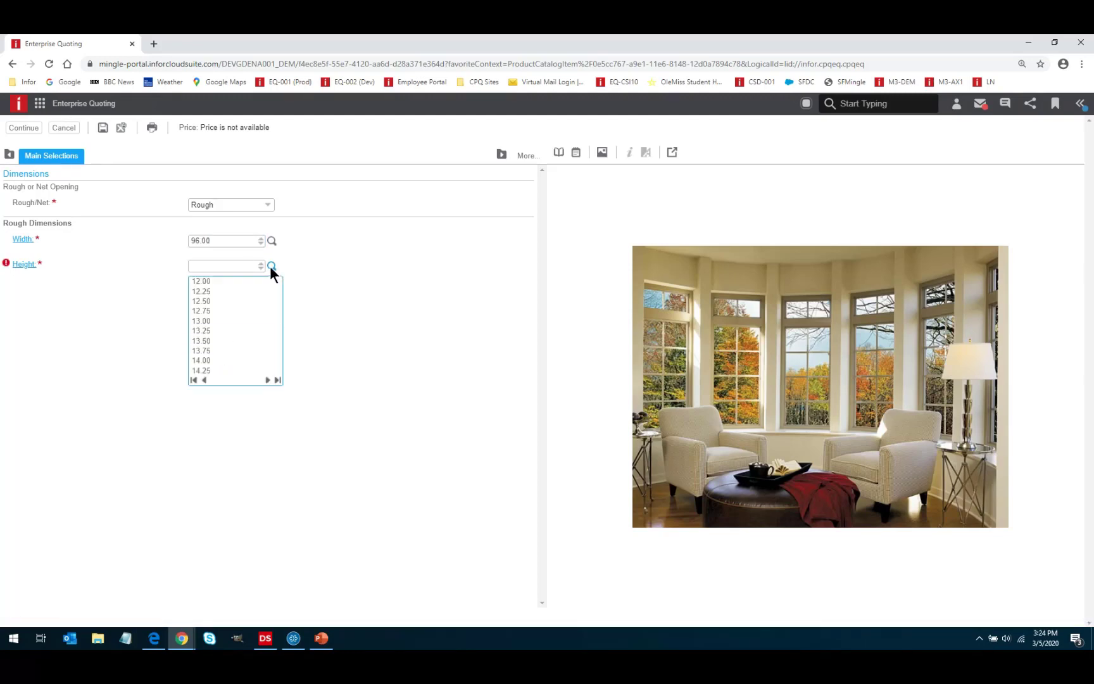
{"action": "left_click", "coordinate": [277, 379]}
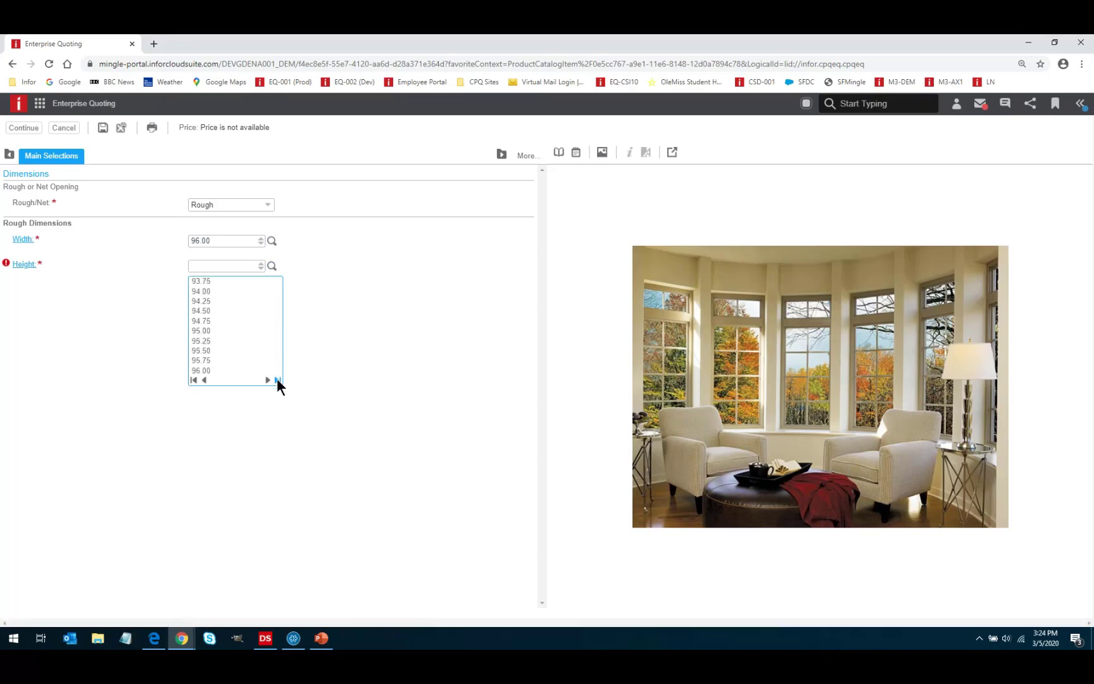
{"action": "left_click", "coordinate": [204, 370]}
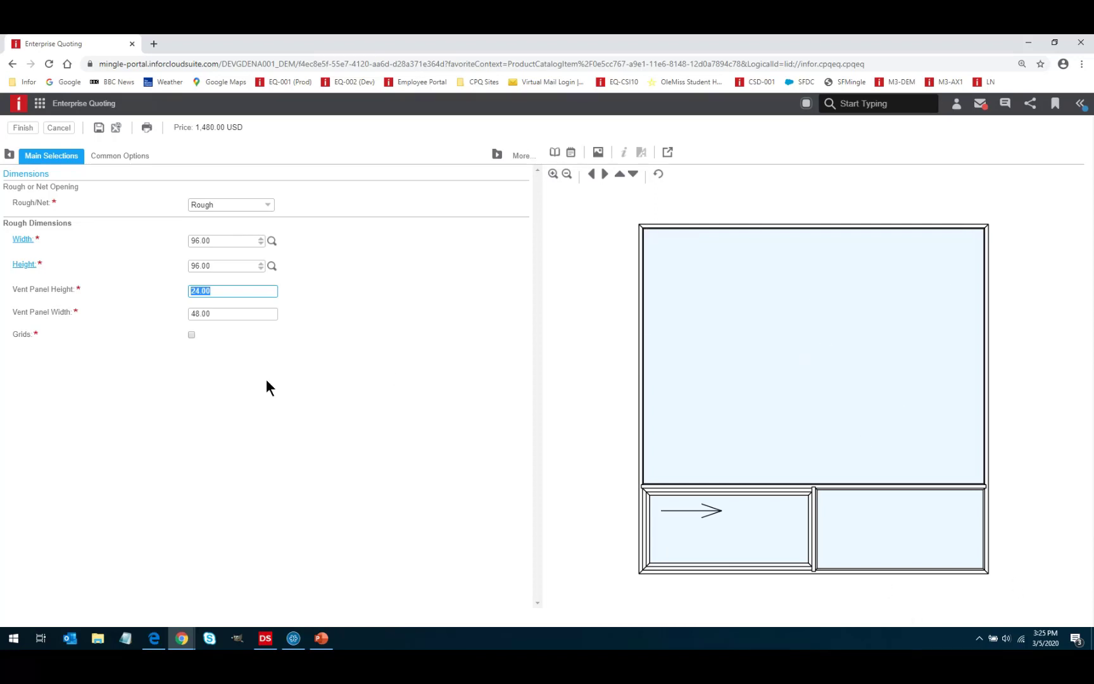
Add grids to the window and set the approximate lite size to 16.
{"action": "left_click", "coordinate": [191, 334]}
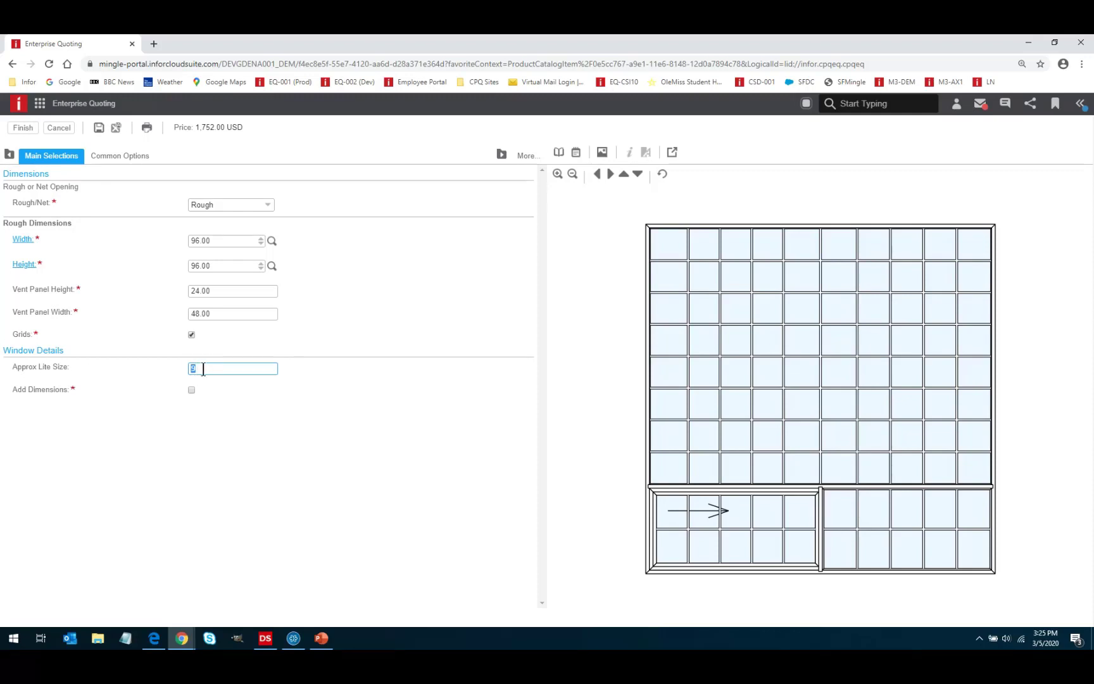
{"action": "type", "text": "16"}
{"action": "key", "text": "Tab"}
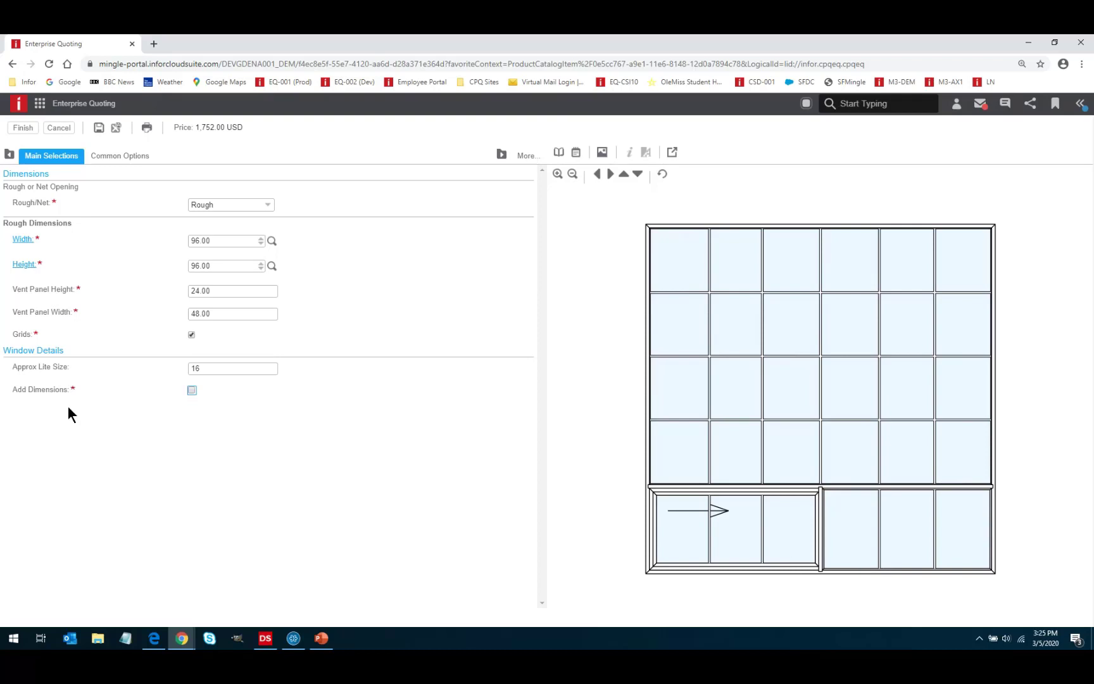
Add dimensions to the window drawing, compare the Calculated and Driven dimension types, and settle on Calculated.
{"action": "left_click", "coordinate": [191, 389]}
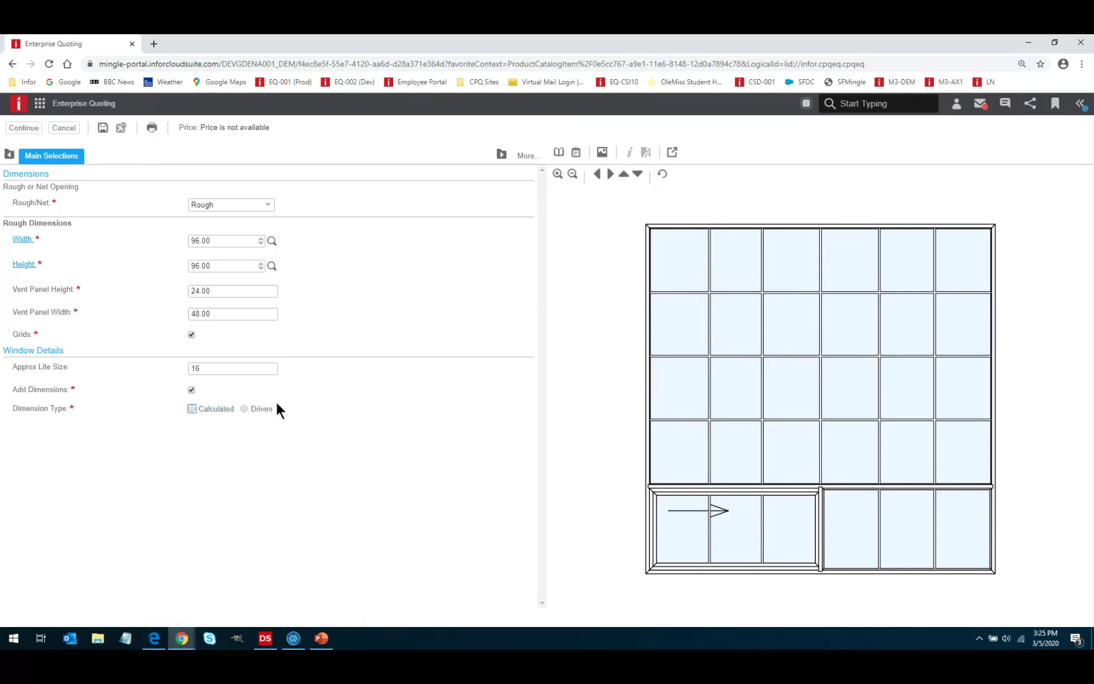
{"action": "left_click", "coordinate": [191, 409]}
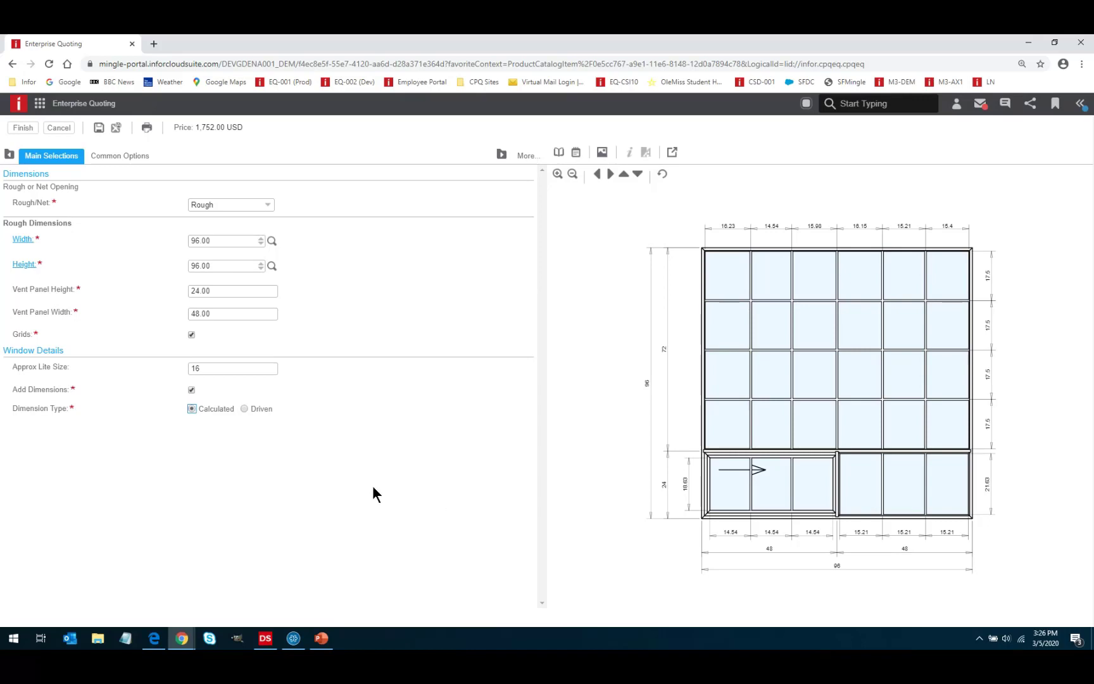
{"action": "left_click", "coordinate": [244, 408]}
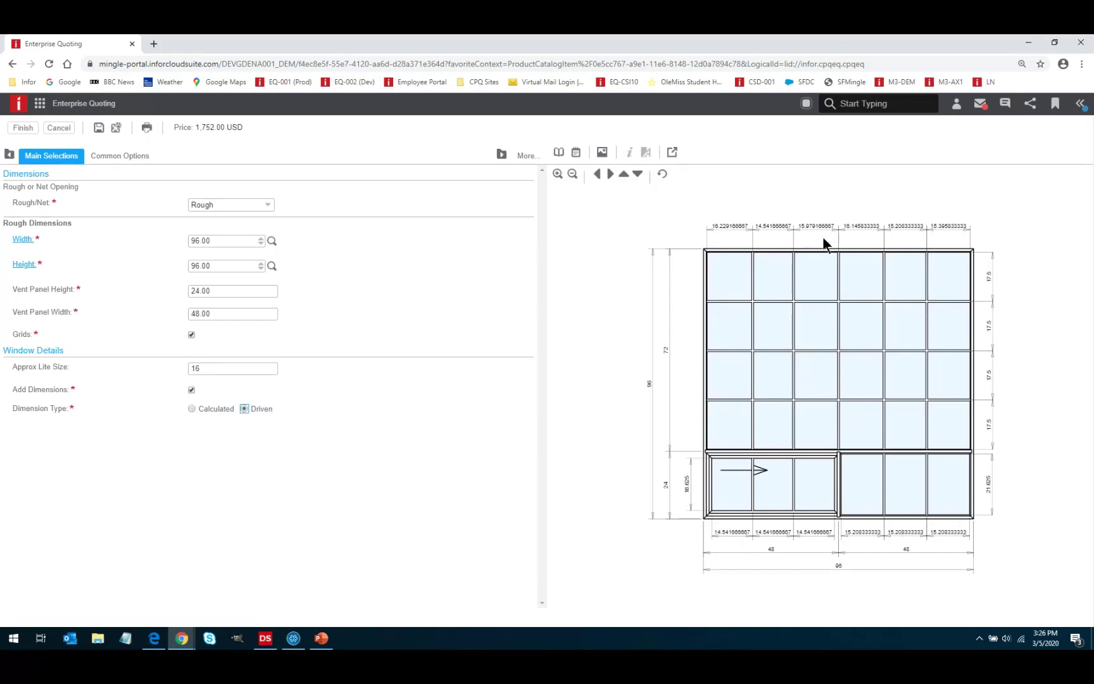
{"action": "left_click", "coordinate": [191, 408]}
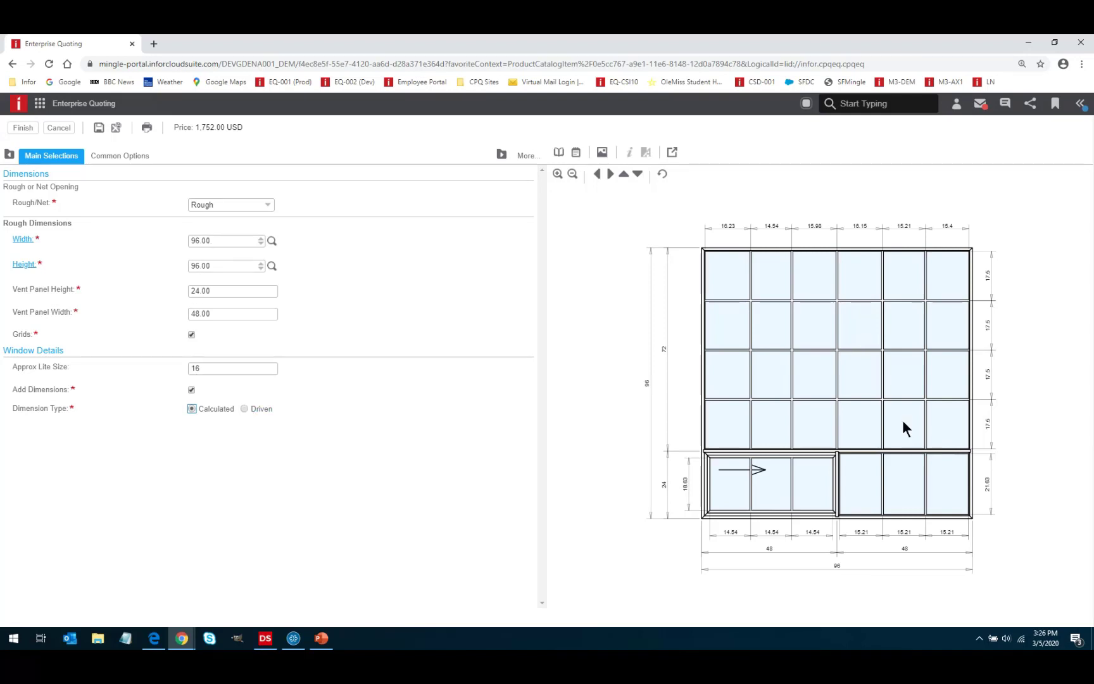
Change the window's approximate lite size to 24 and bring up its Common Options.
{"action": "left_click_drag", "start_coordinate": [209, 368], "coordinate": [180, 367]}
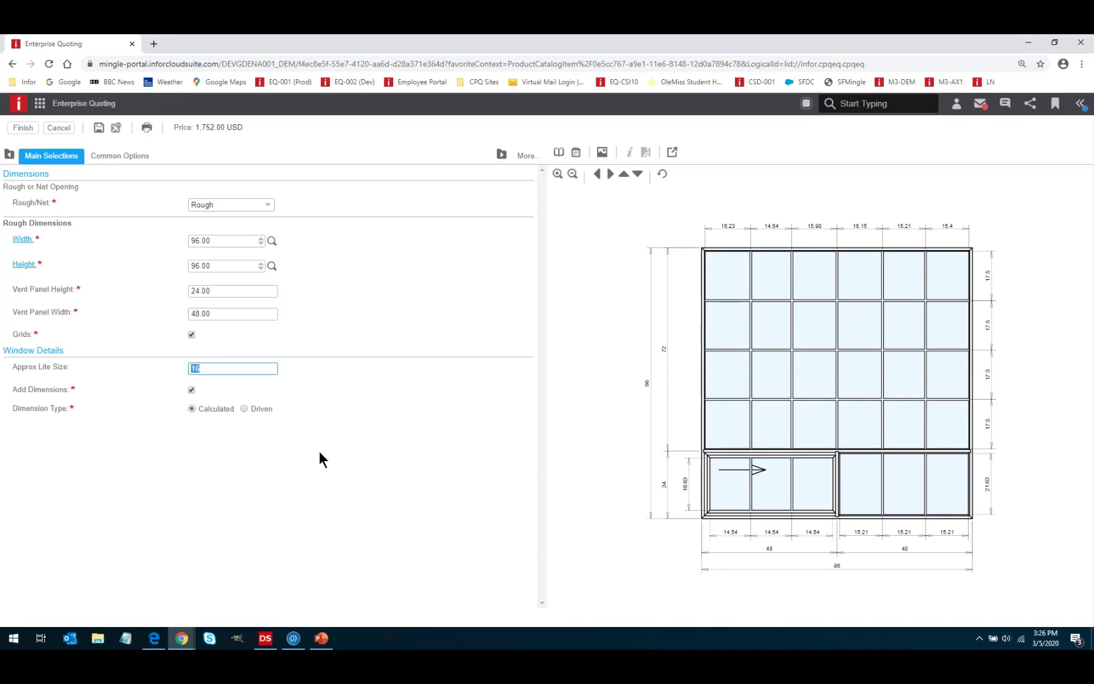
{"action": "type", "text": "24"}
{"action": "key", "text": "Tab"}
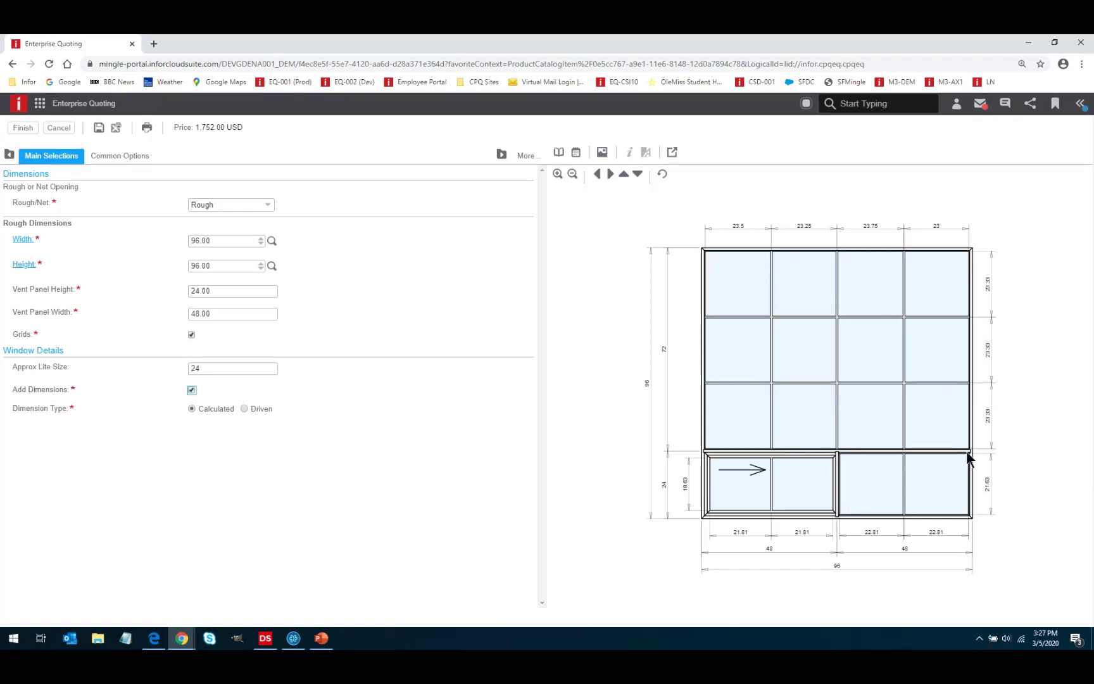
{"action": "double_click", "coordinate": [191, 369]}
{"action": "left_click", "coordinate": [115, 155]}
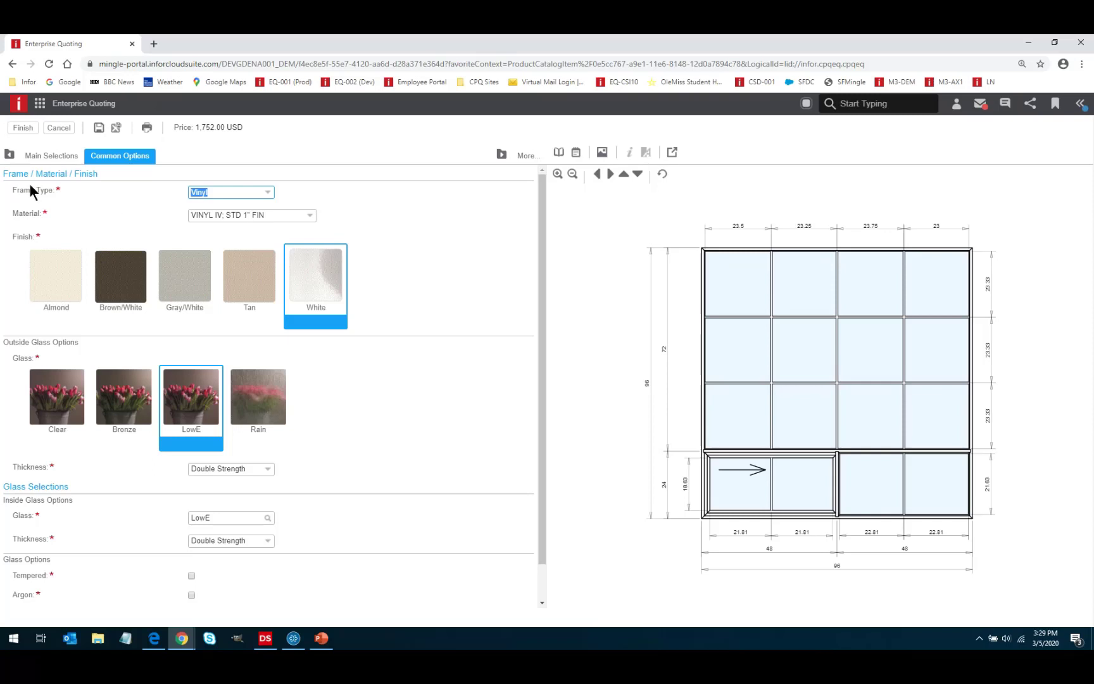
Set the frame type to Aluminum, the material to ALUM; RETRO H-BAR; CA STD and the finish to Tan.
{"action": "left_click", "coordinate": [268, 192]}
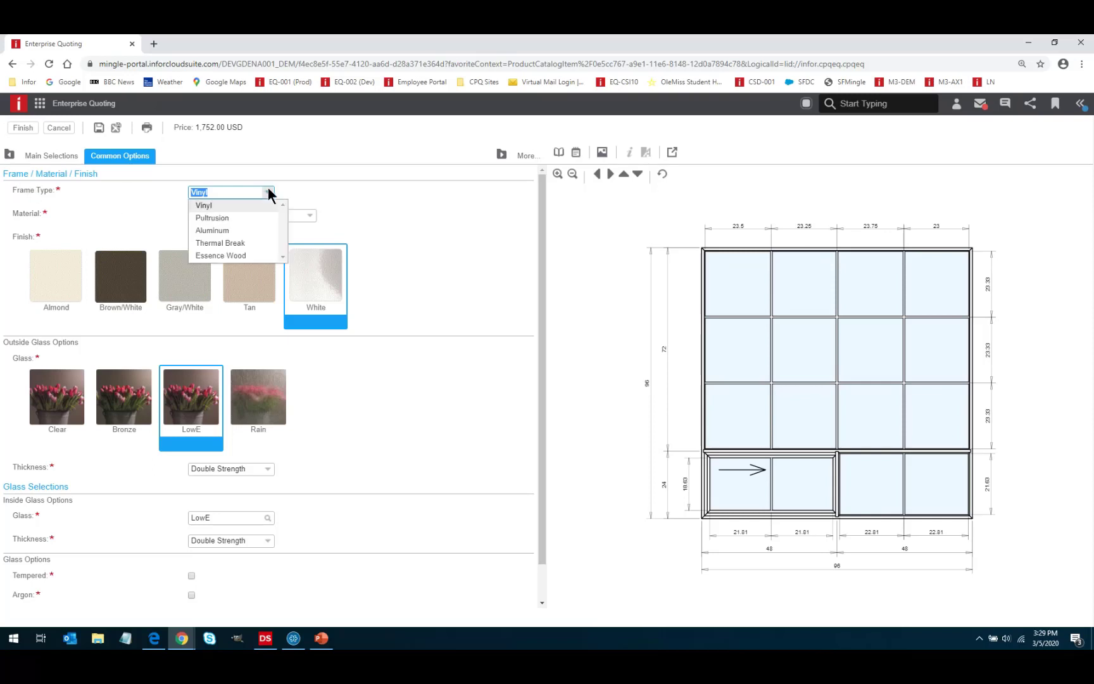
{"action": "left_click", "coordinate": [213, 231]}
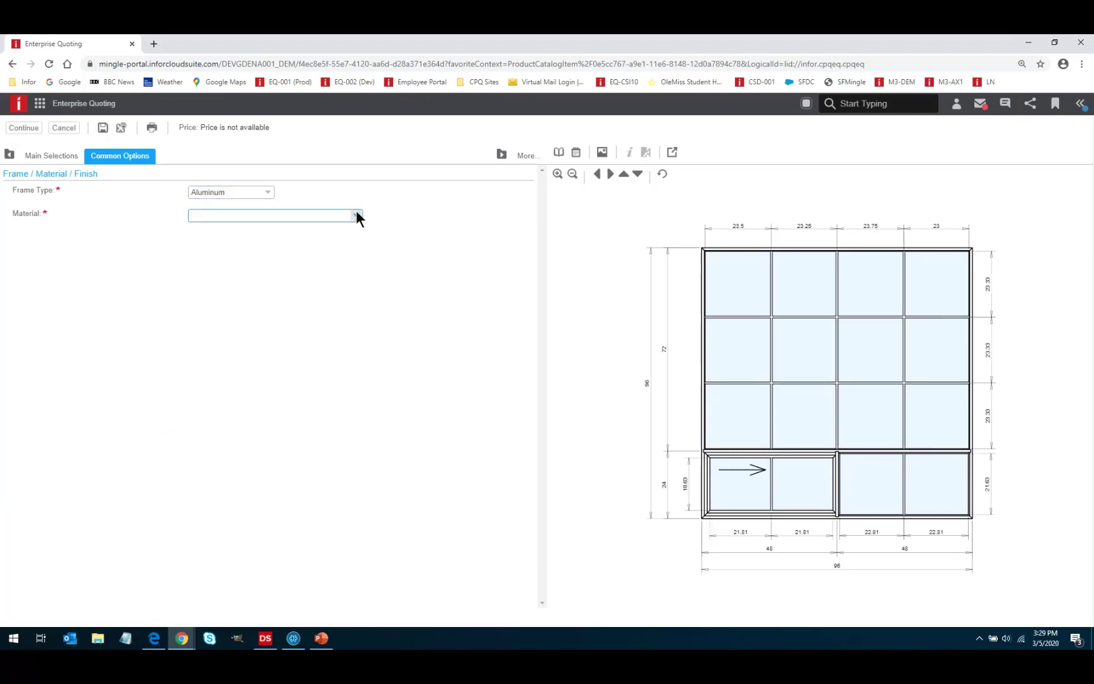
{"action": "left_click", "coordinate": [356, 215]}
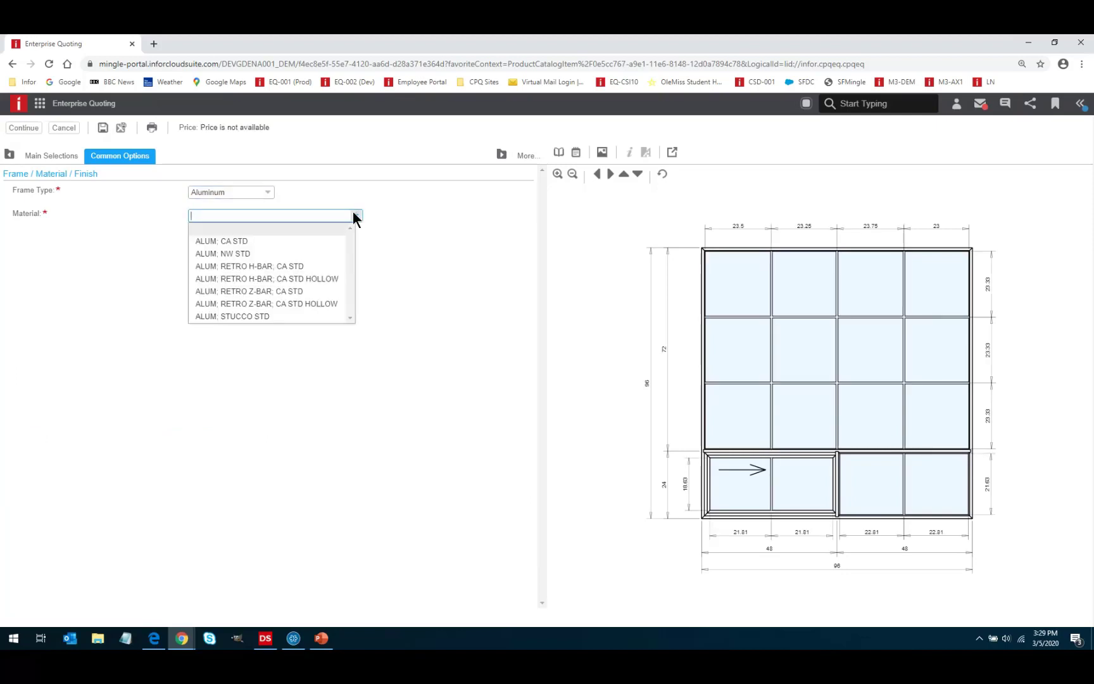
{"action": "left_click", "coordinate": [229, 266]}
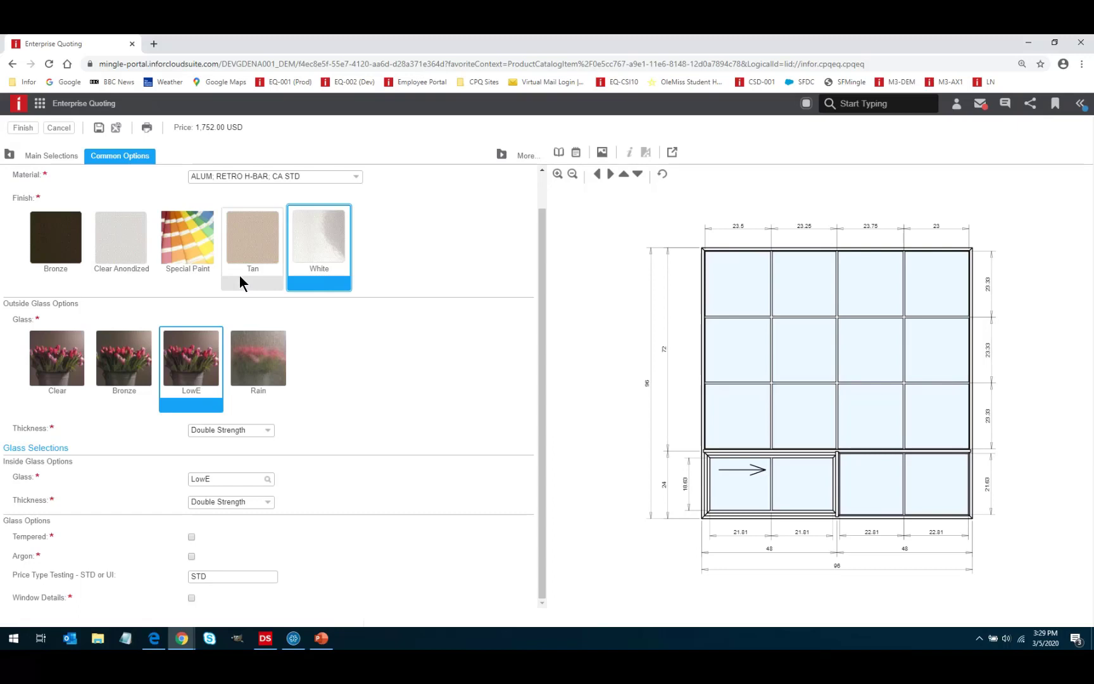
{"action": "left_click", "coordinate": [257, 240]}
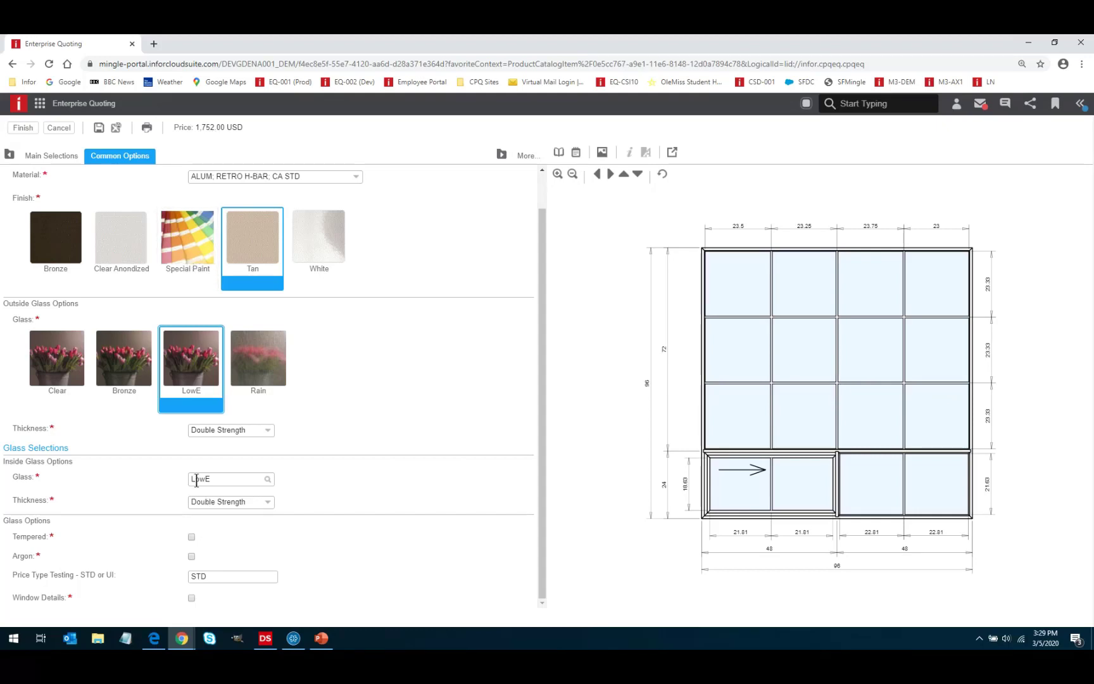
Set the inside glass thickness to Triple Strength and enable the Tempered glass option.
{"action": "left_click", "coordinate": [267, 501]}
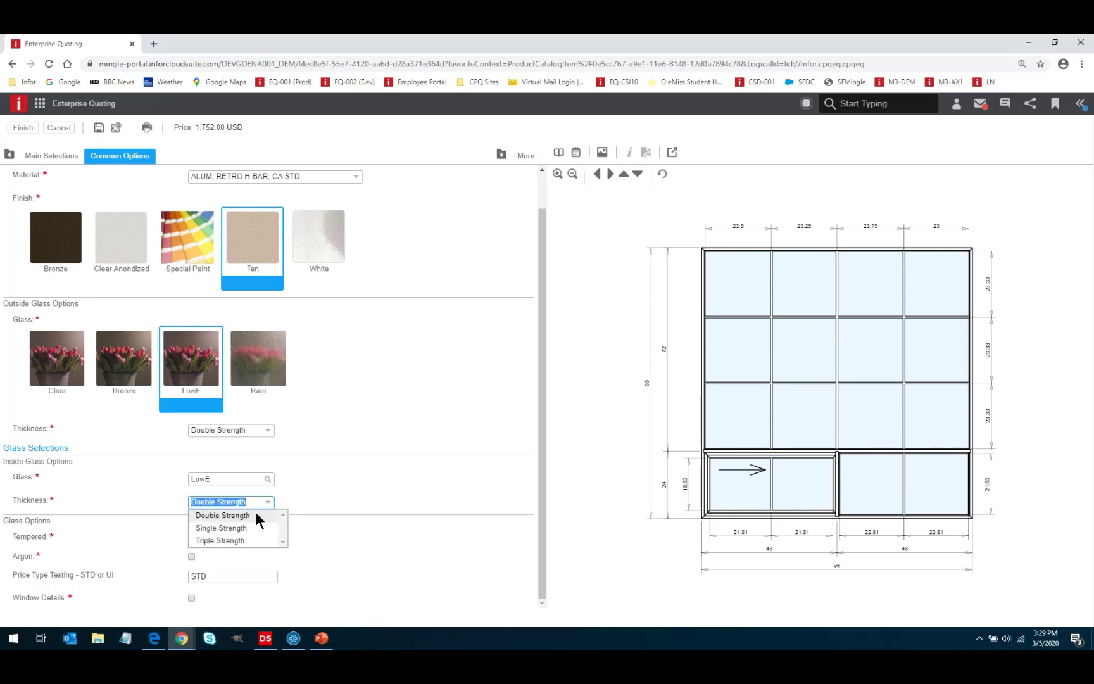
{"action": "left_click", "coordinate": [222, 538]}
{"action": "left_click", "coordinate": [192, 537]}
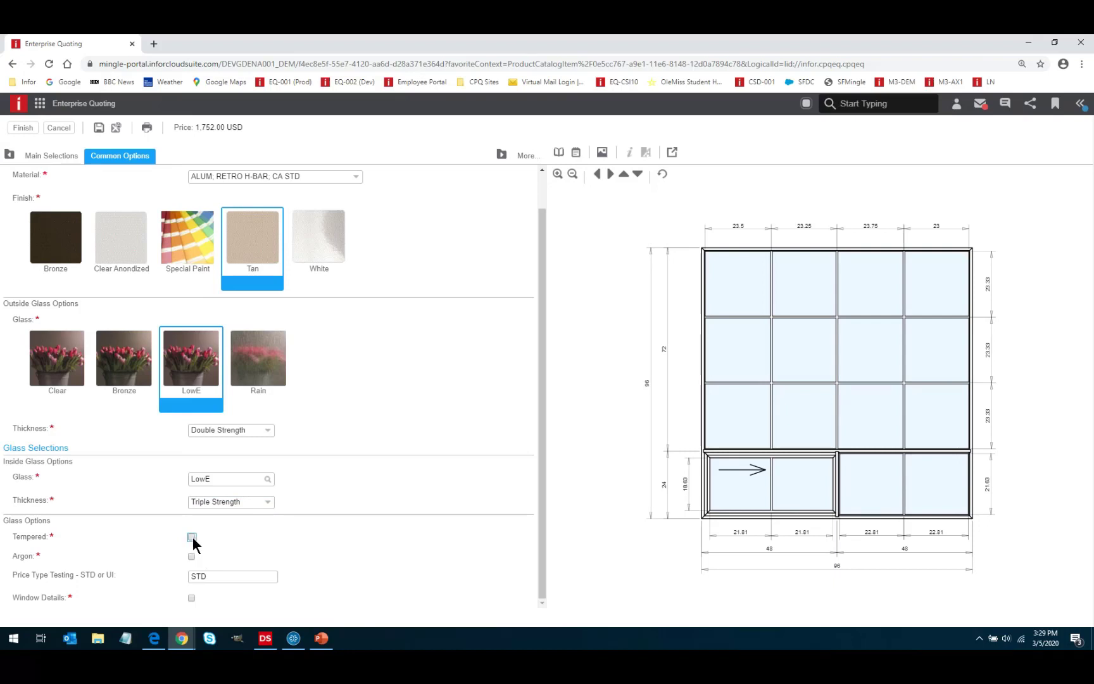
{"action": "left_click", "coordinate": [192, 538]}
Review the window's pricing breakdown, its drawing and the summary of all selections.
{"action": "left_click", "coordinate": [575, 152]}
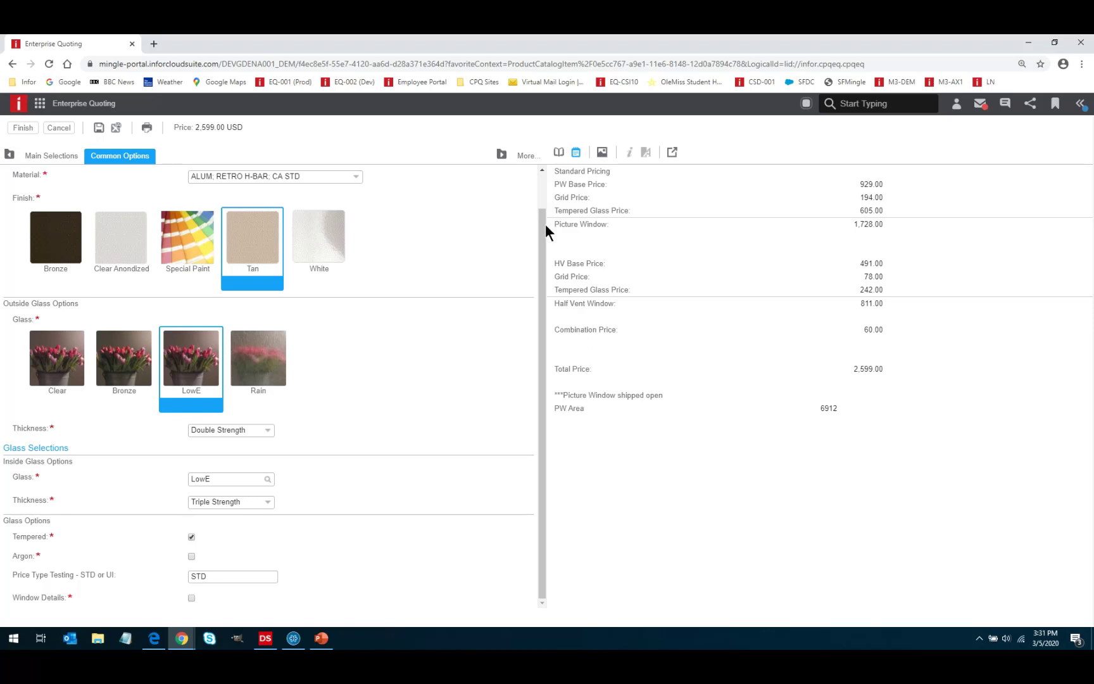
{"action": "left_click", "coordinate": [601, 154]}
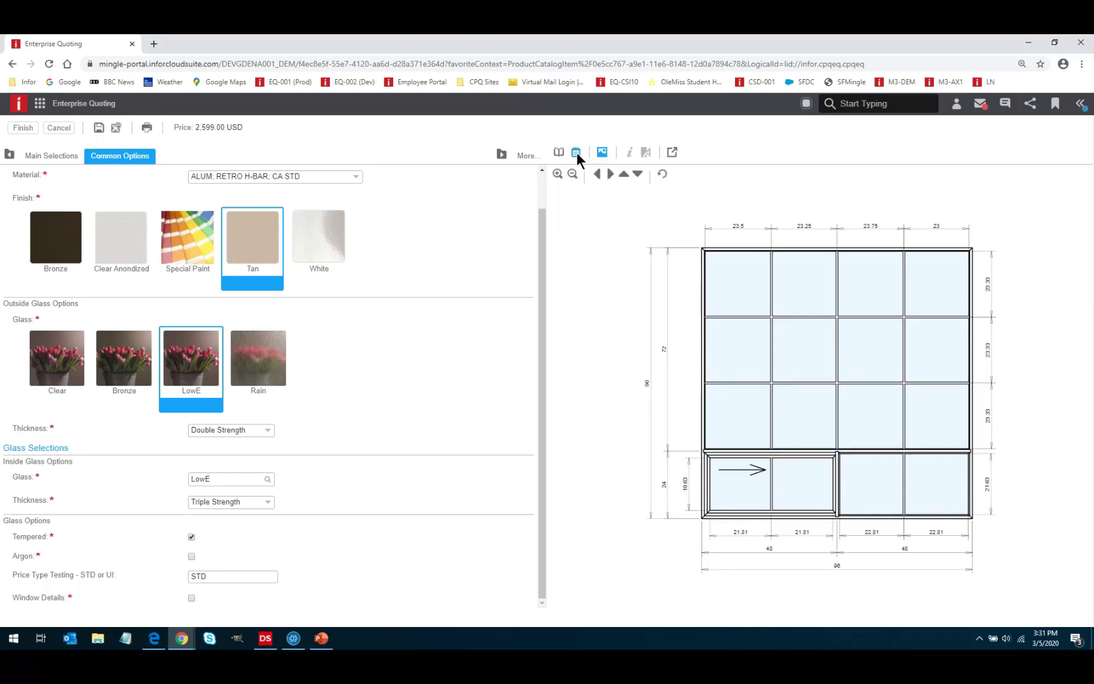
{"action": "left_click", "coordinate": [574, 152]}
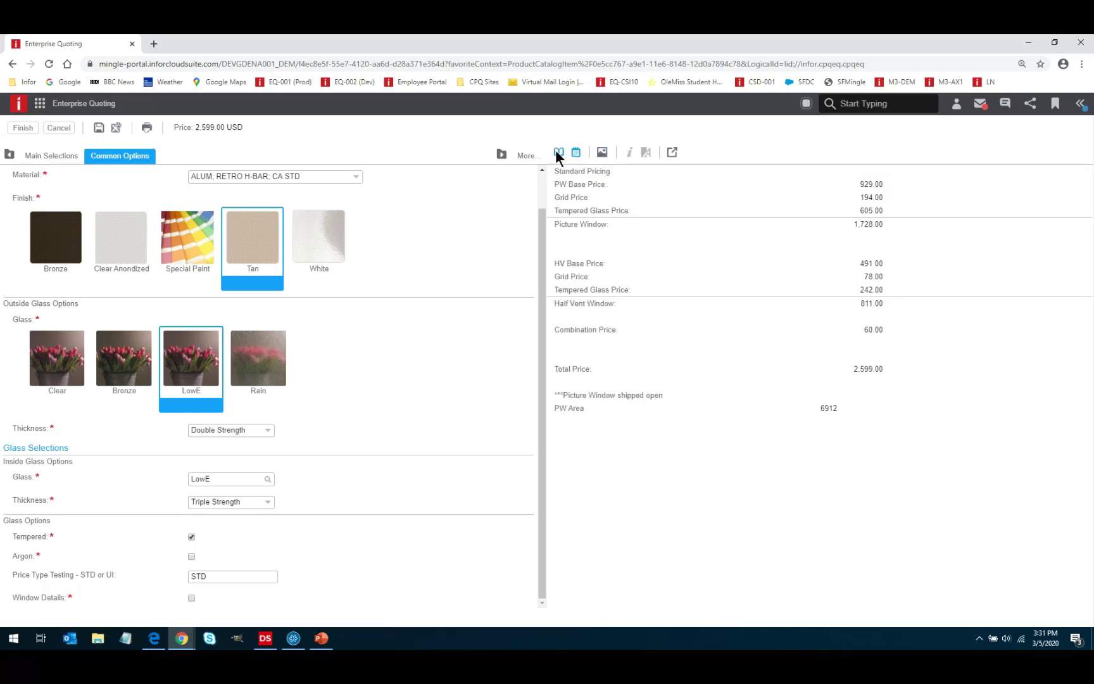
{"action": "left_click", "coordinate": [557, 152]}
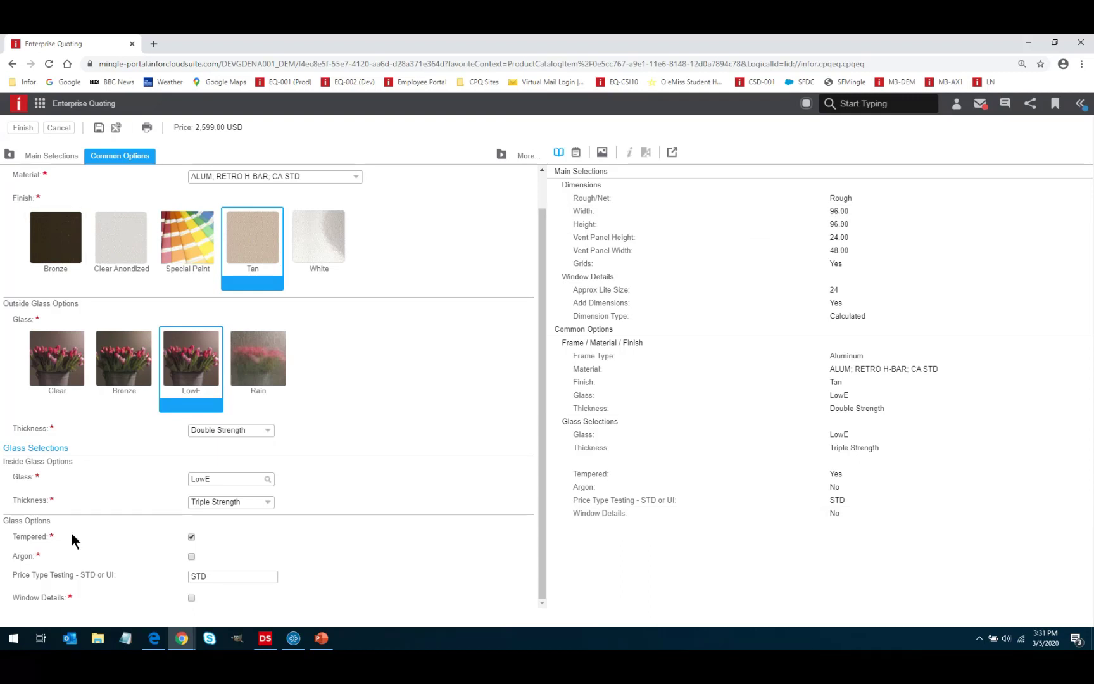
Return from the selections summary to the window's rough width and set it to 86.25.
{"action": "left_click", "coordinate": [837, 214]}
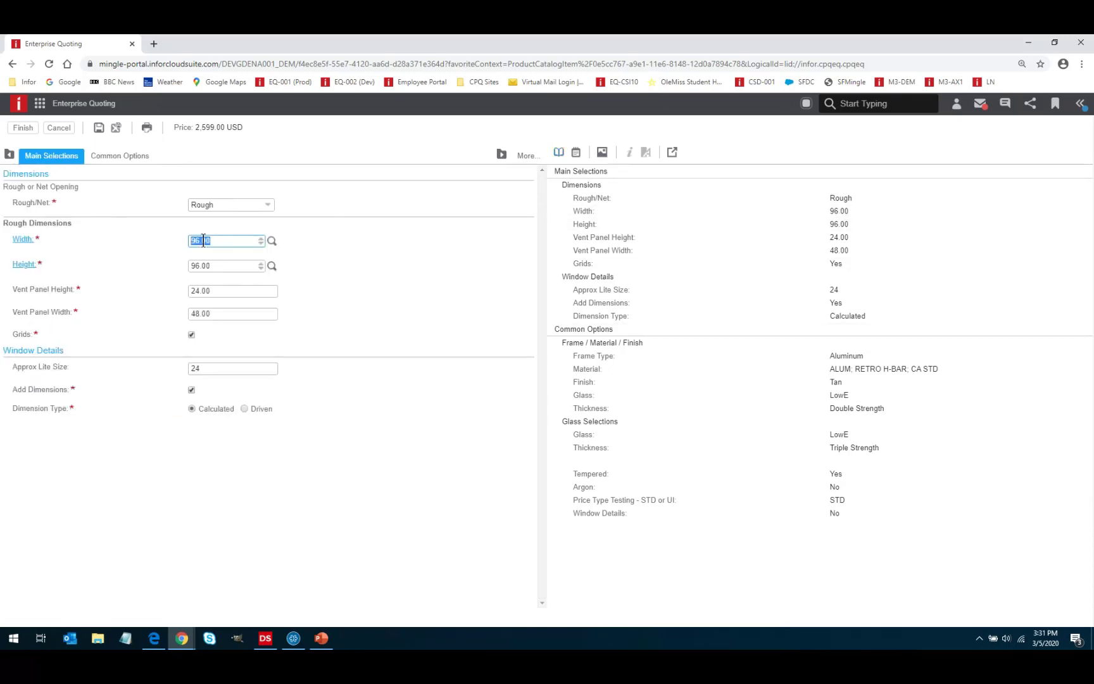
{"action": "left_click", "coordinate": [271, 241]}
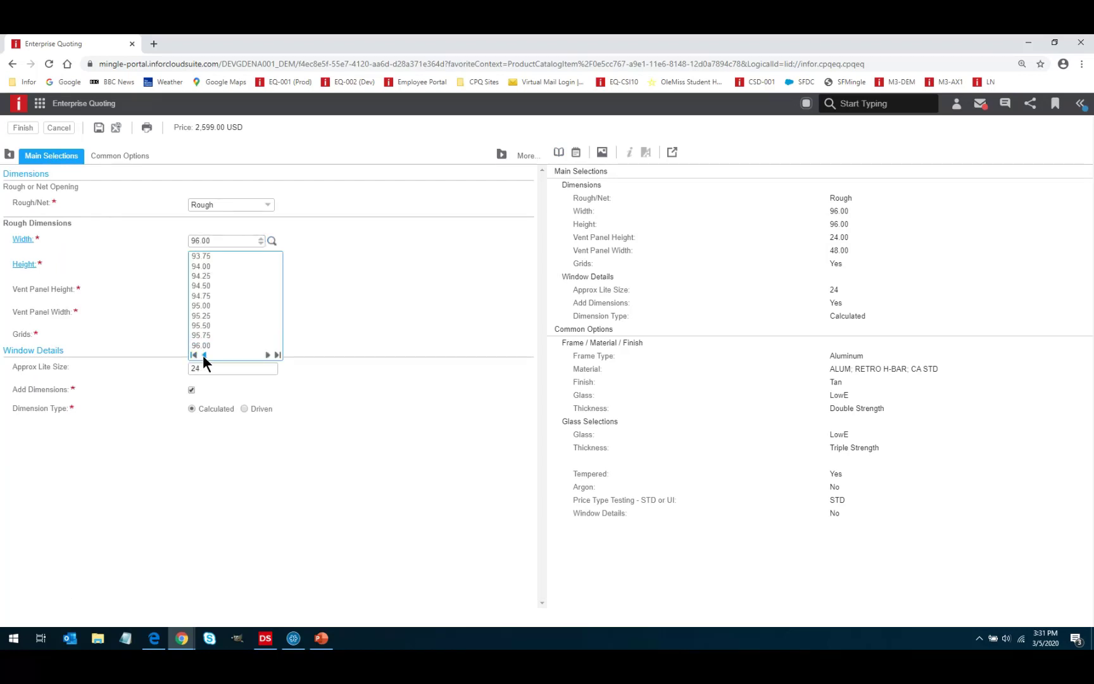
{"action": "double_click", "coordinate": [203, 355]}
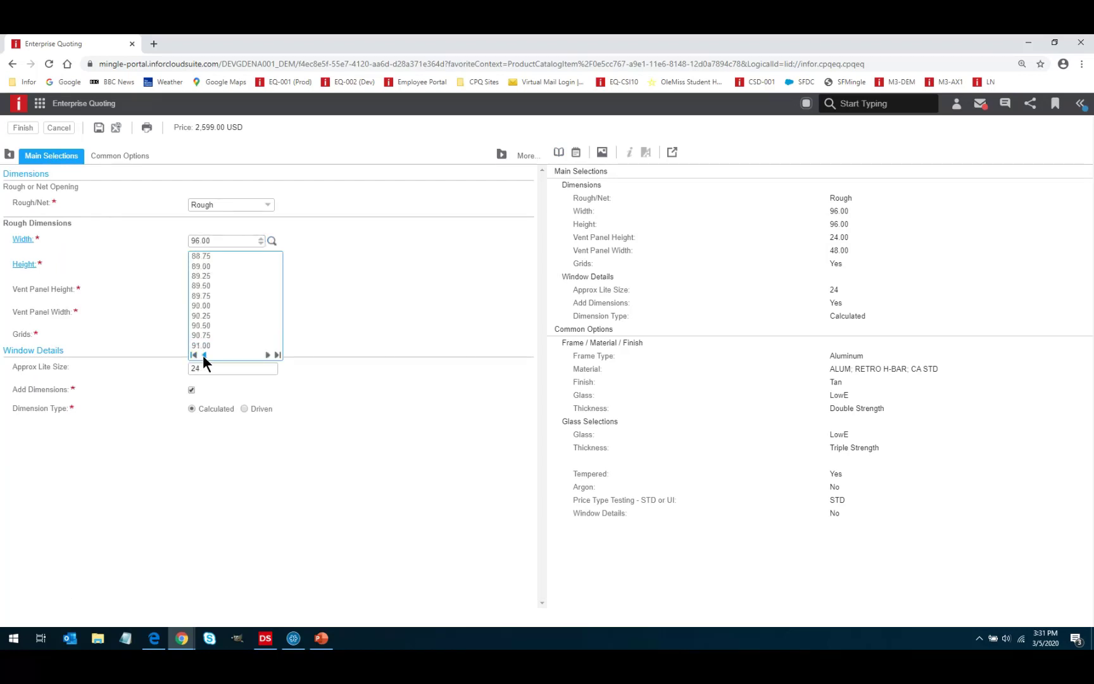
{"action": "left_click", "coordinate": [266, 354]}
{"action": "left_click", "coordinate": [203, 256]}
{"action": "key", "text": "Tab"}
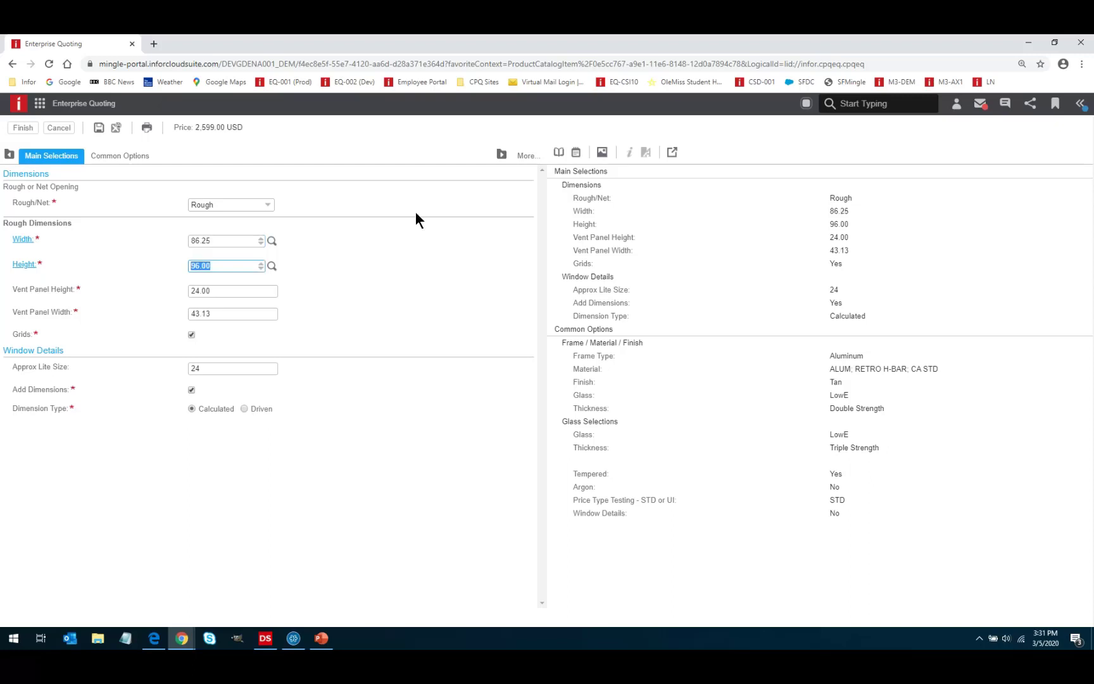
Show the window drawing, set the approximate lite size to 16 and finish the Half Vent Below configuration.
{"action": "left_click", "coordinate": [600, 154]}
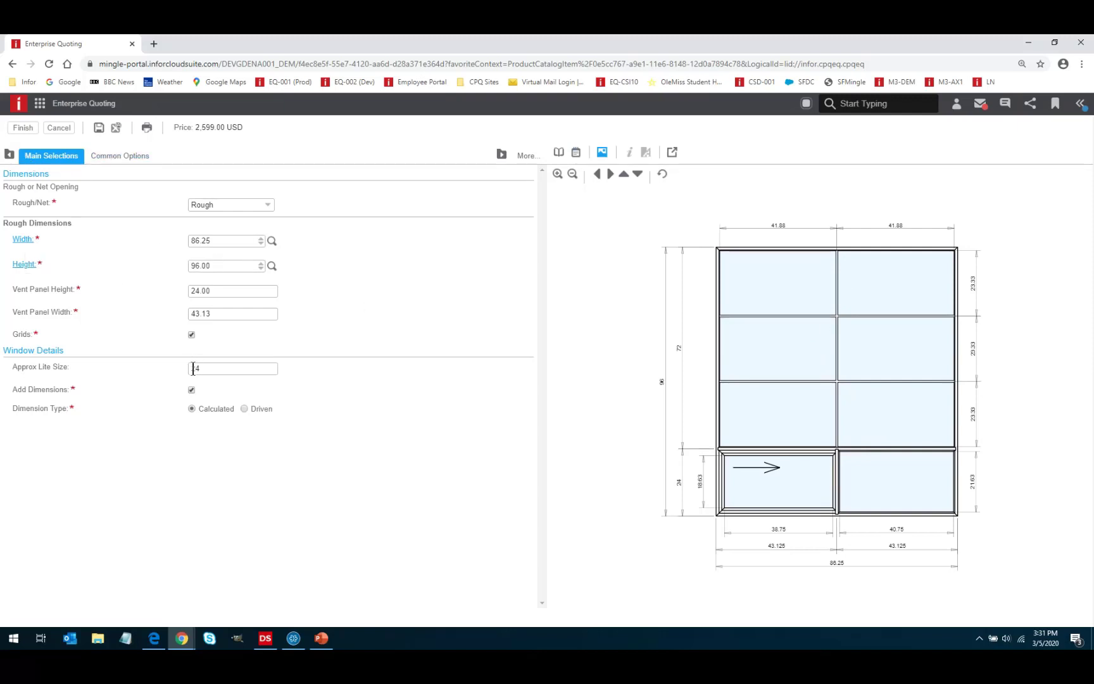
{"action": "left_click_drag", "start_coordinate": [205, 368], "coordinate": [182, 377]}
{"action": "type", "text": "16"}
{"action": "key", "text": "Tab"}
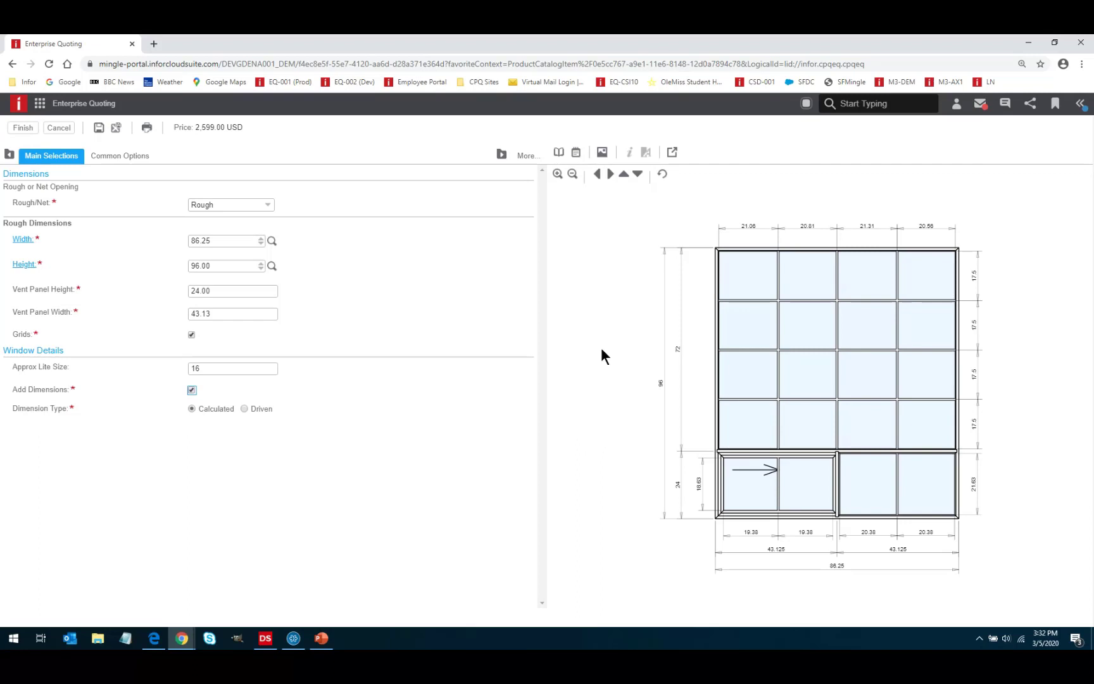
{"action": "left_click", "coordinate": [23, 128]}
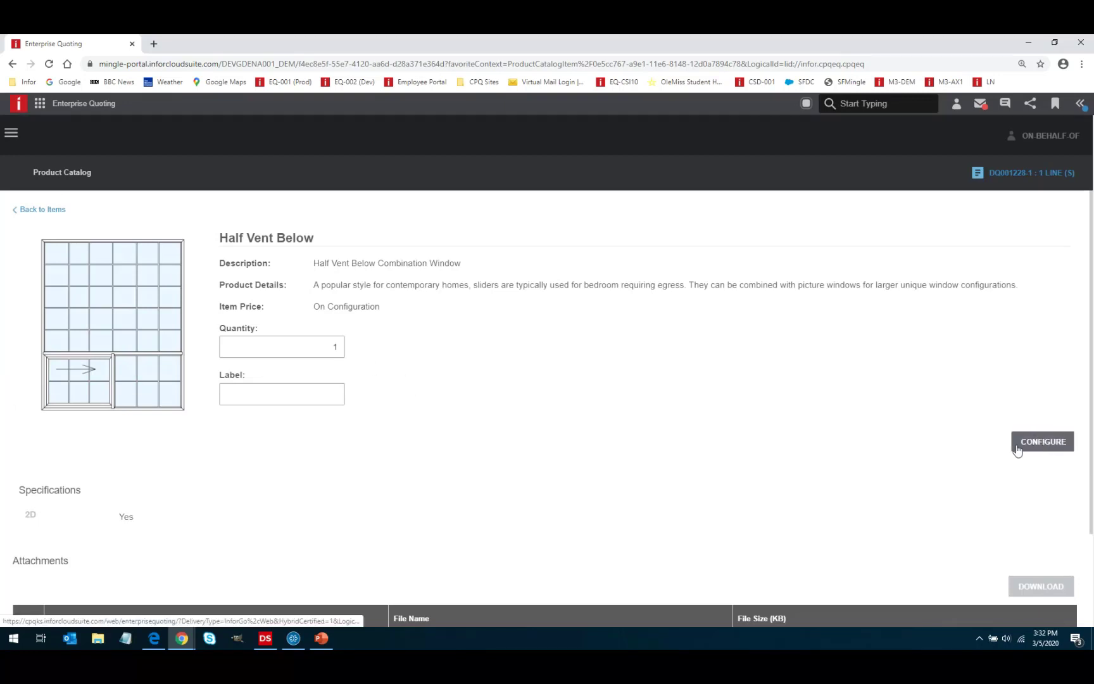
Go back to the catalog's Windows products, select Casement Triple and start configuring it.
{"action": "left_click", "coordinate": [32, 210]}
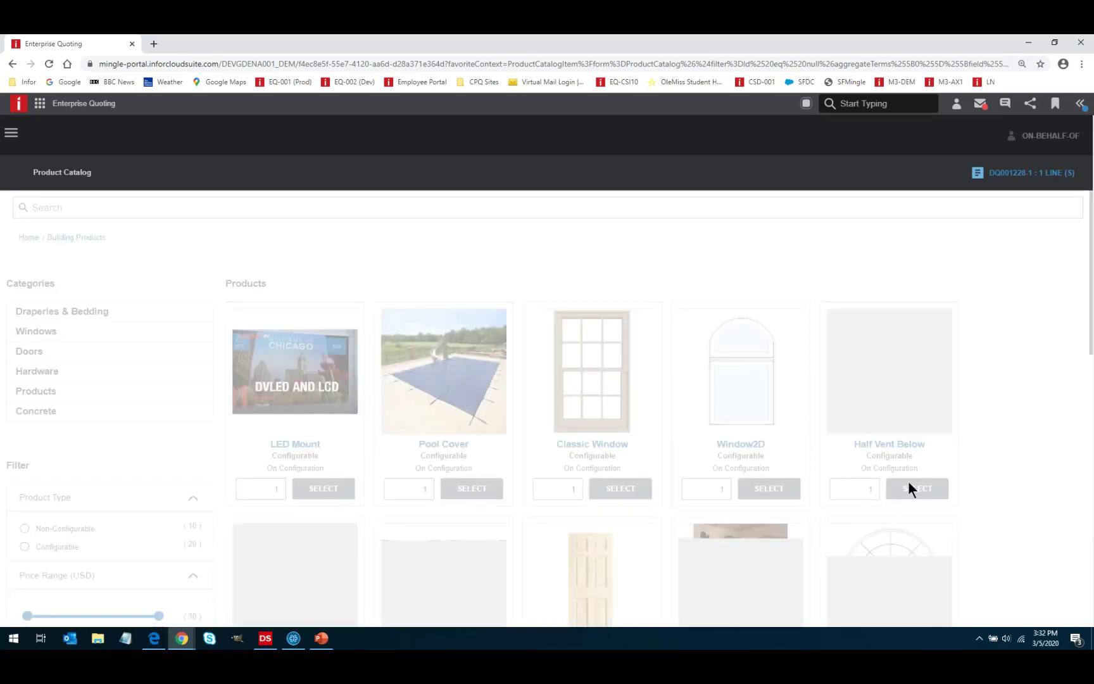
{"action": "scroll", "coordinate": [1042, 462], "scroll_direction": "down", "scroll_amount": 3}
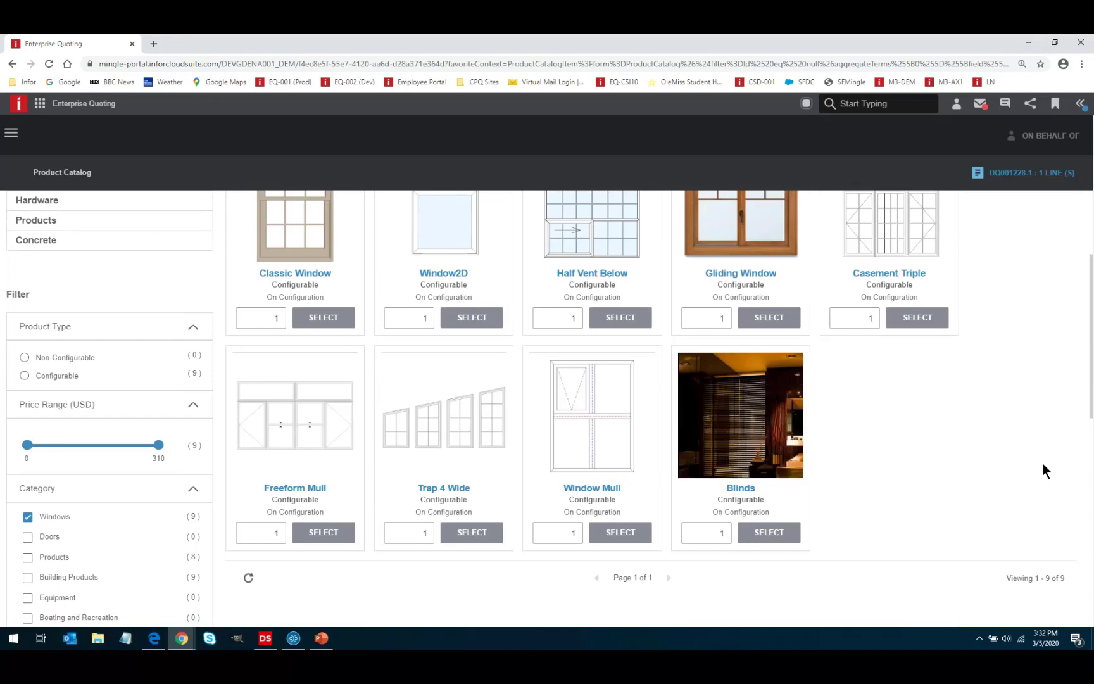
{"action": "scroll", "coordinate": [1042, 471], "scroll_direction": "up", "scroll_amount": 2}
{"action": "left_click", "coordinate": [928, 431]}
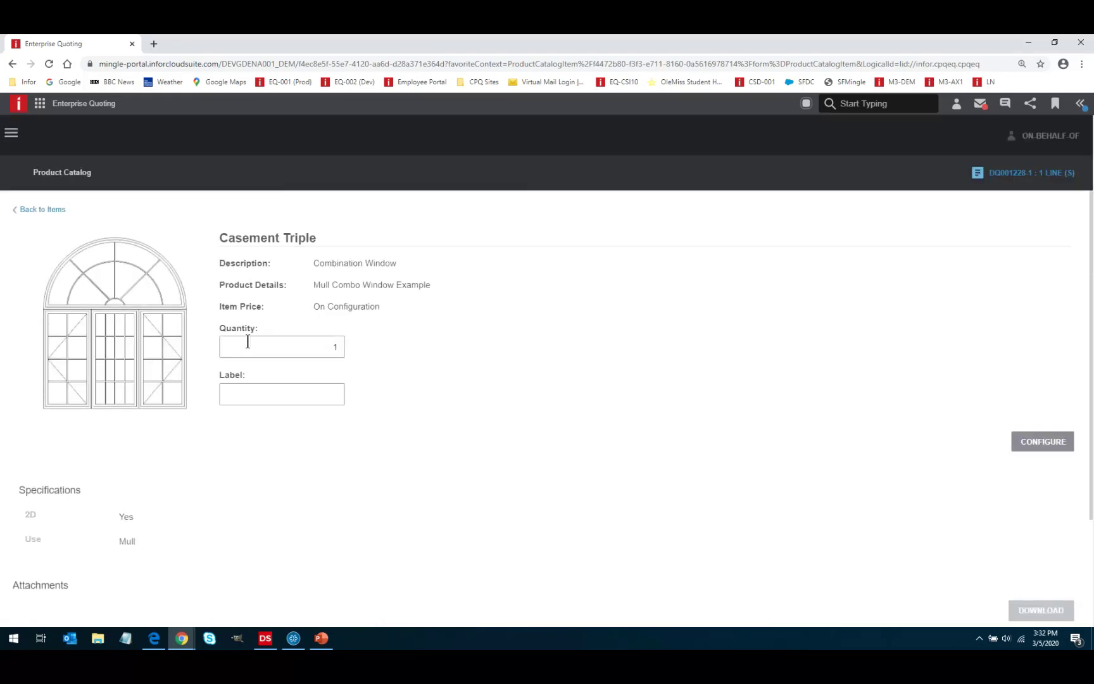
{"action": "left_click", "coordinate": [1054, 446]}
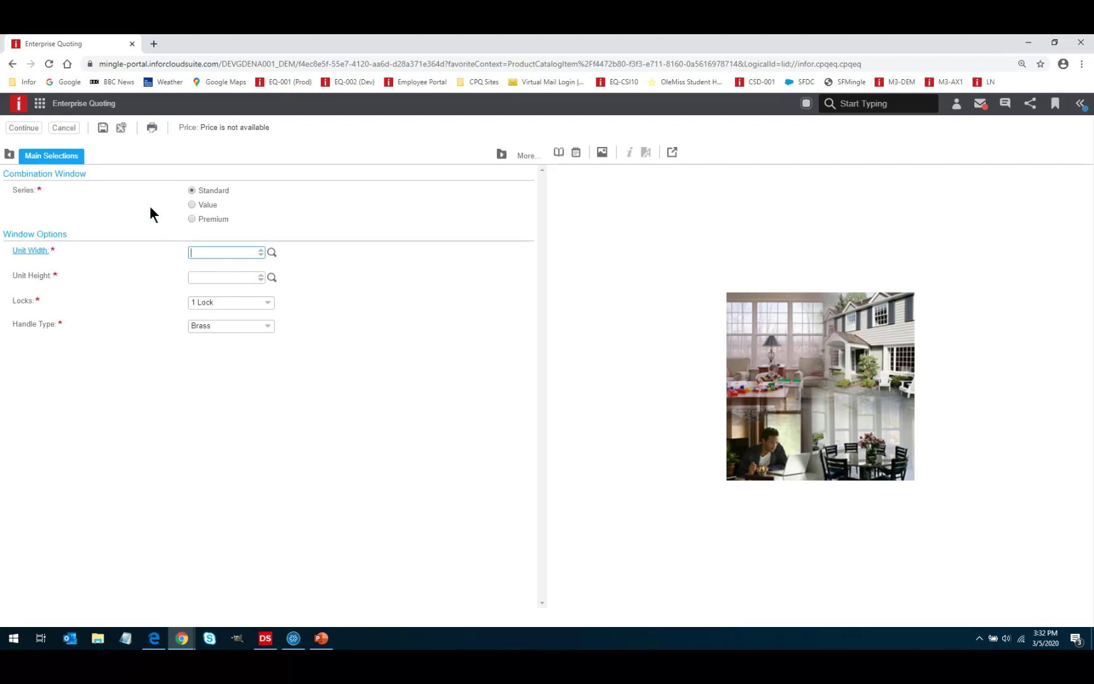
Choose the Value series for the combination window and set both unit width and unit height to 84.00.
{"action": "left_click", "coordinate": [193, 204]}
{"action": "left_click", "coordinate": [271, 252]}
{"action": "left_click", "coordinate": [276, 365]}
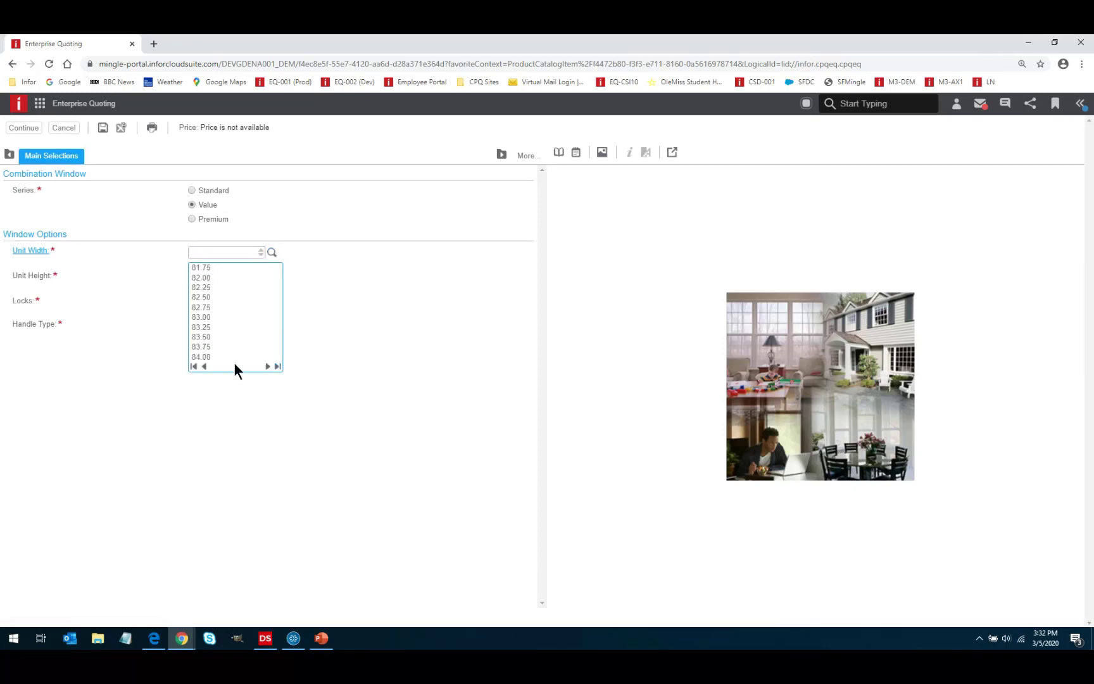
{"action": "left_click", "coordinate": [224, 353]}
{"action": "left_click", "coordinate": [271, 278]}
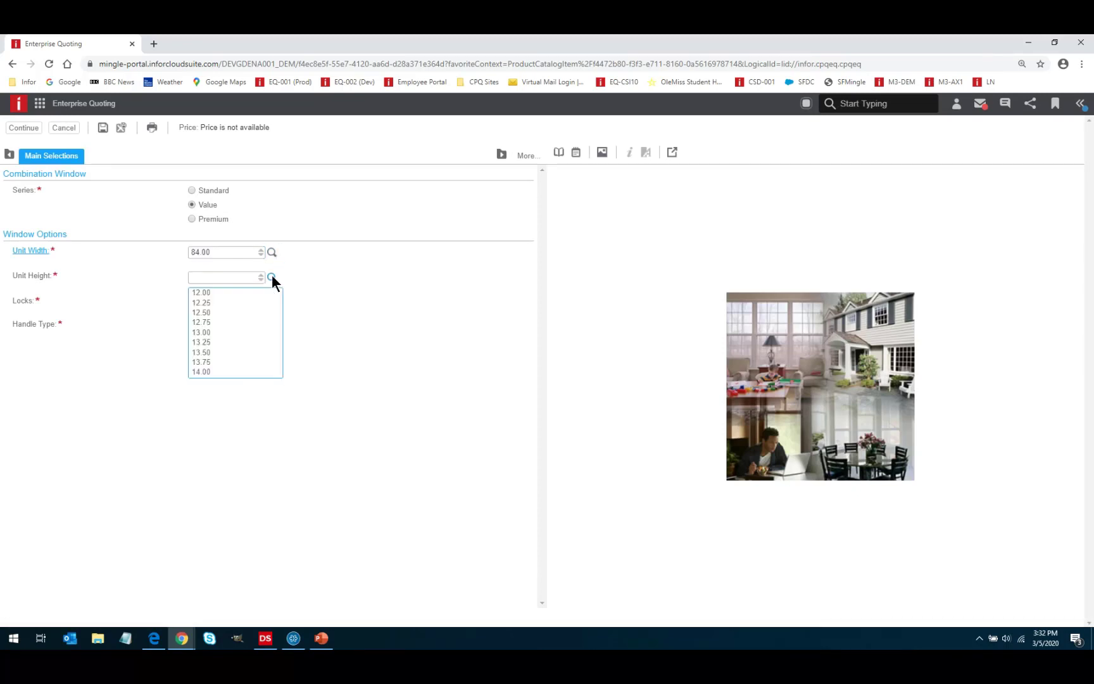
{"action": "left_click", "coordinate": [277, 391]}
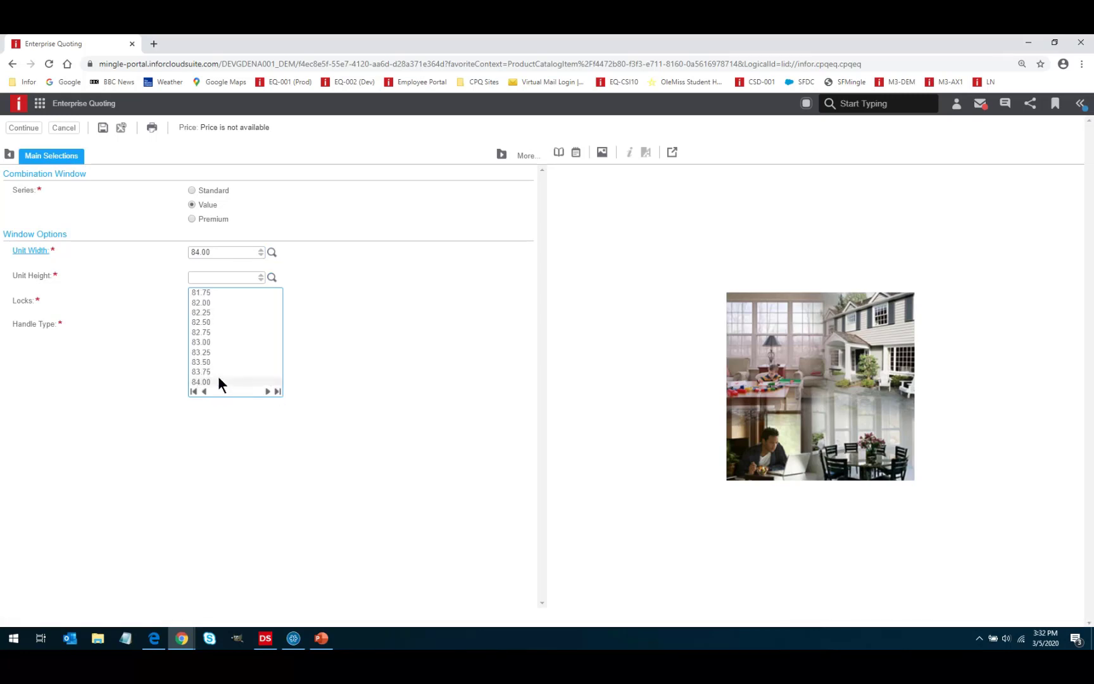
{"action": "left_click", "coordinate": [218, 382]}
Add a Vinyl transom panel to the combination window.
{"action": "left_click", "coordinate": [218, 303]}
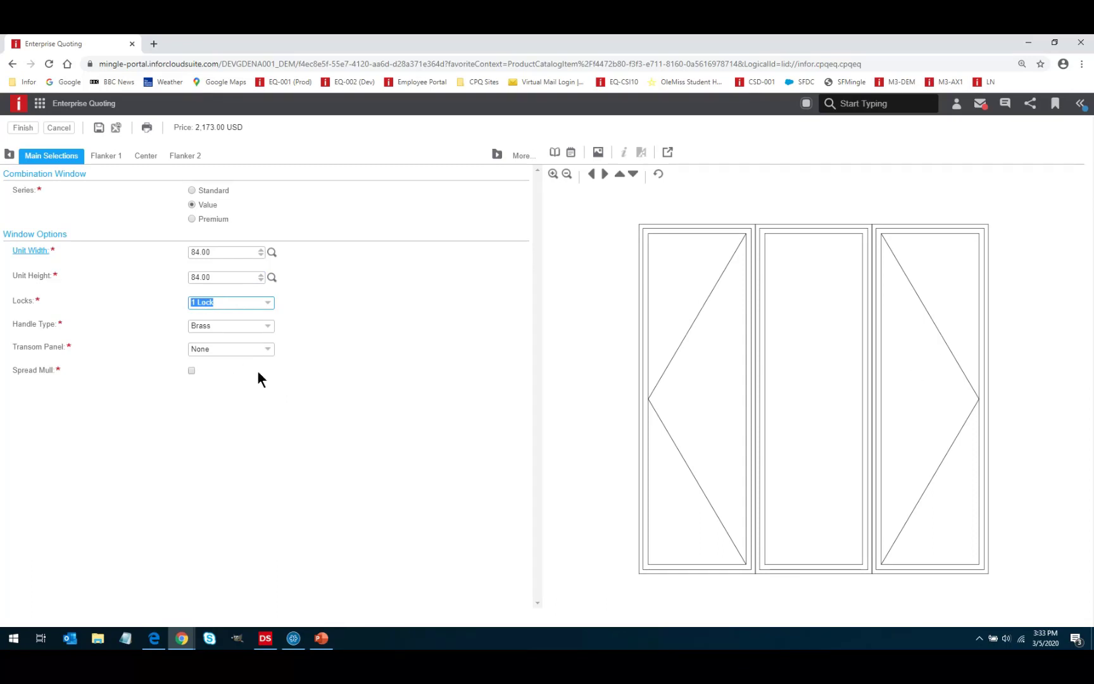
{"action": "left_click", "coordinate": [269, 348]}
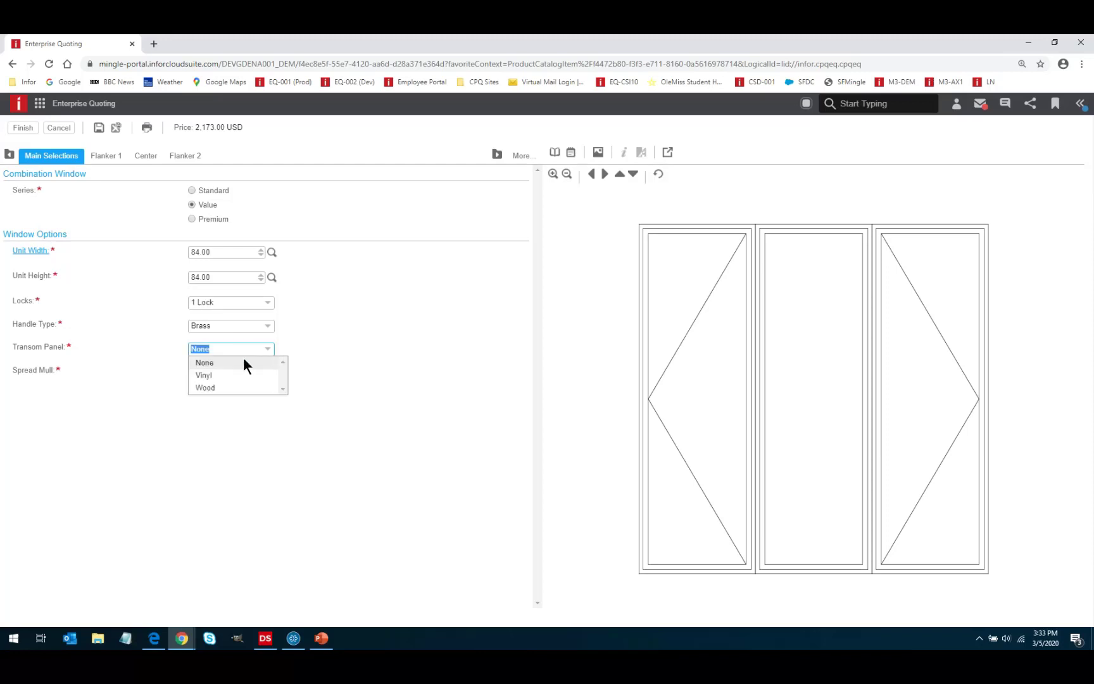
{"action": "left_click", "coordinate": [204, 375]}
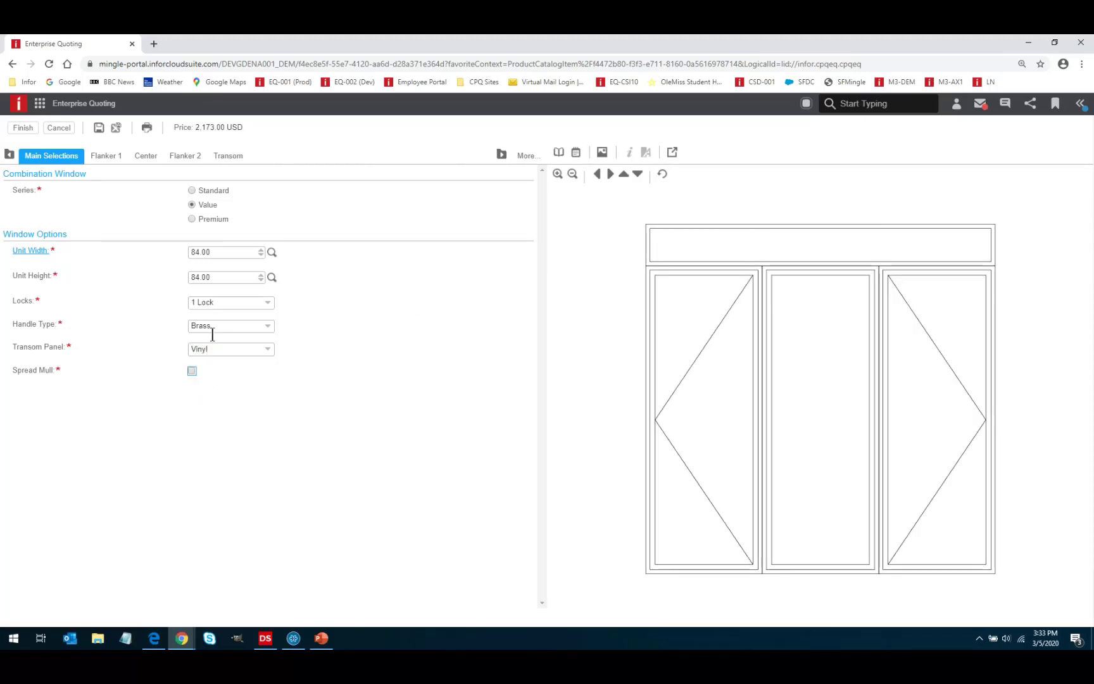
Set the grille type of Flanker 1 to Exterior and check the Center and Flanker 2 settings.
{"action": "left_click", "coordinate": [101, 154]}
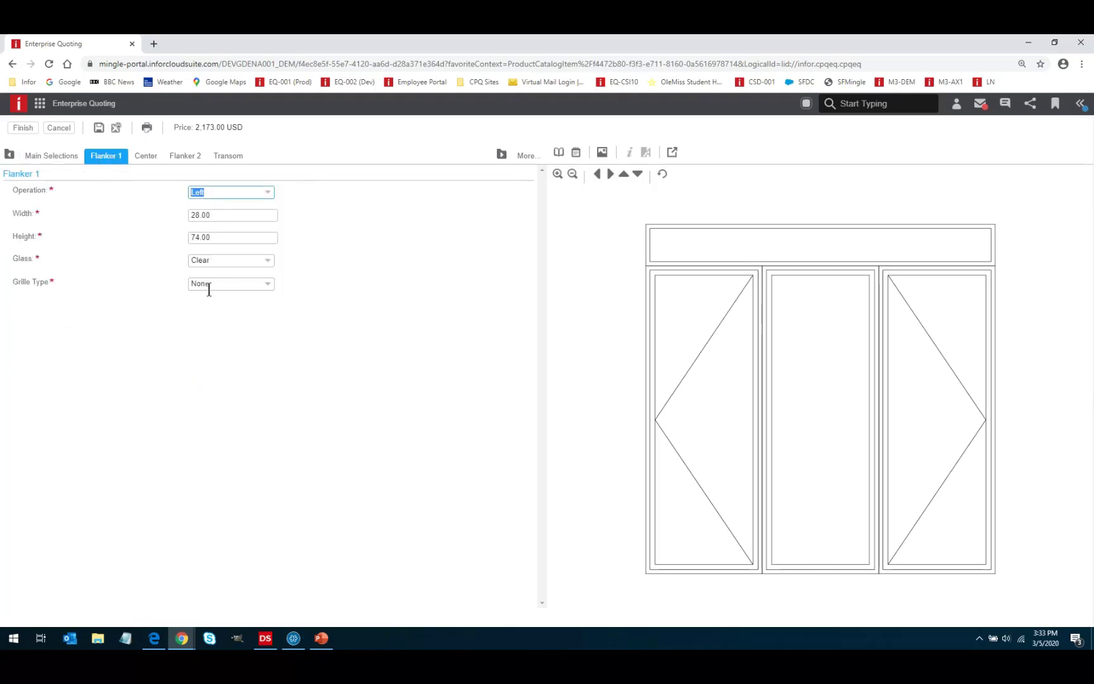
{"action": "left_click", "coordinate": [267, 284]}
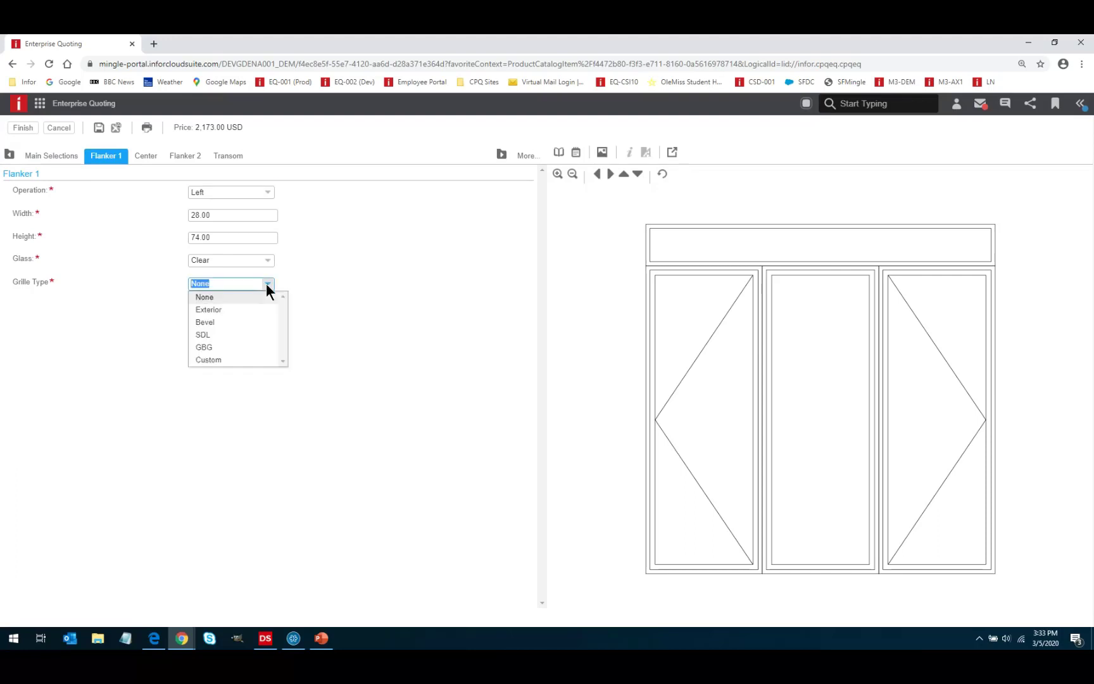
{"action": "left_click", "coordinate": [220, 308]}
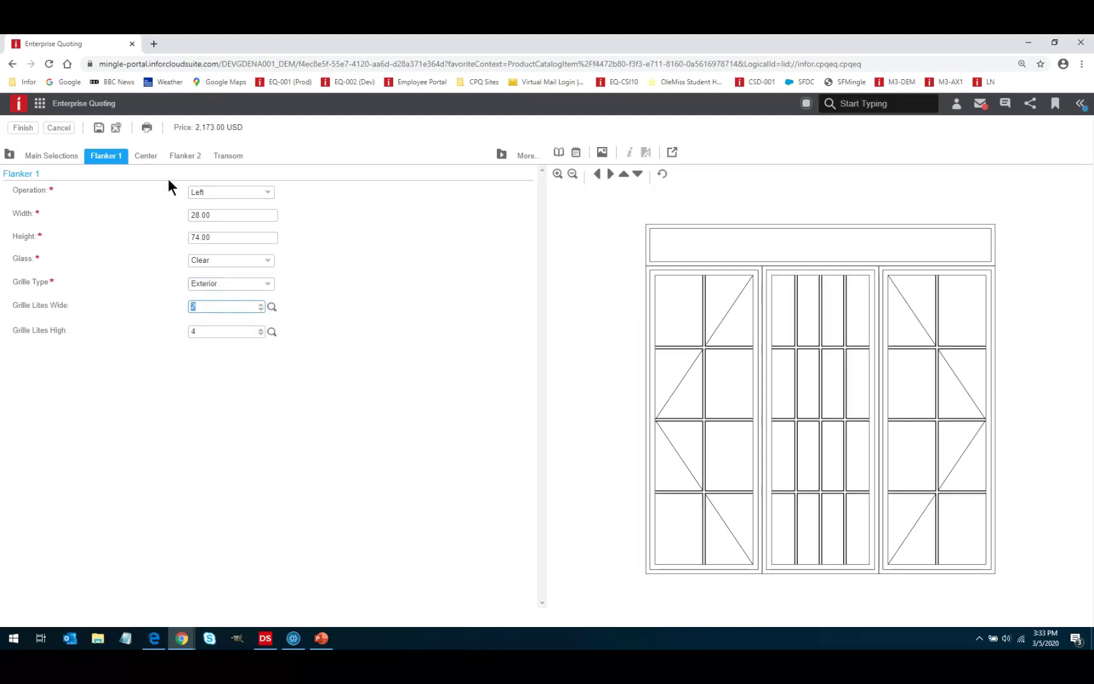
{"action": "left_click", "coordinate": [146, 155]}
{"action": "left_click", "coordinate": [186, 155]}
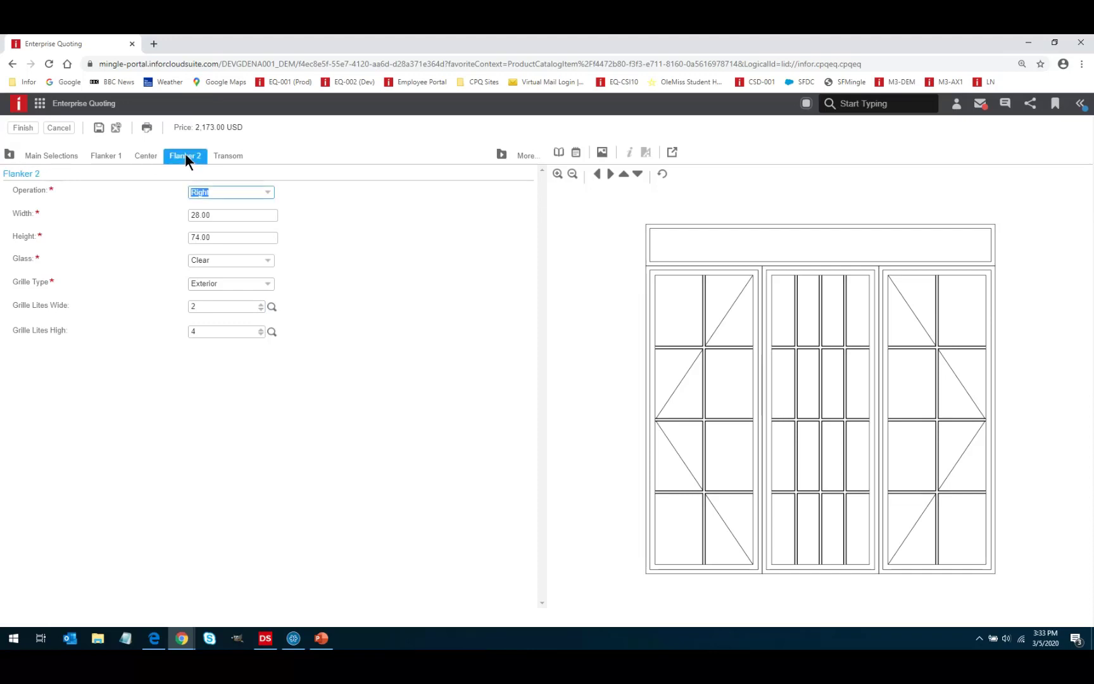
Change the transom type of the combination window to 1/2 Round.
{"action": "left_click", "coordinate": [225, 155]}
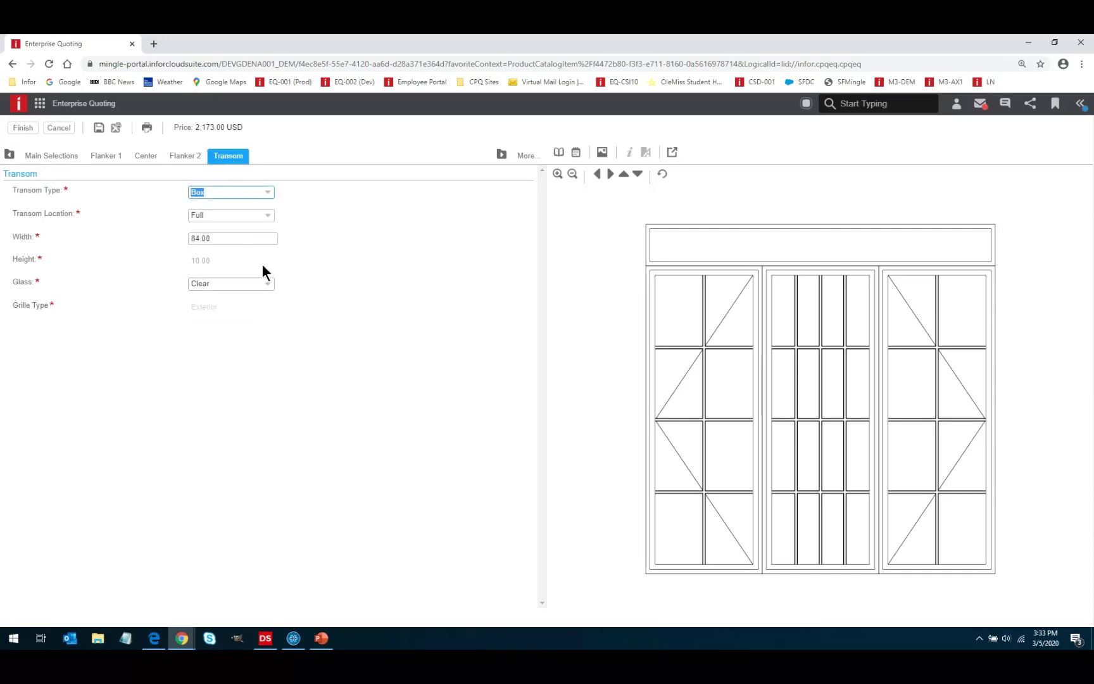
{"action": "left_click", "coordinate": [269, 189]}
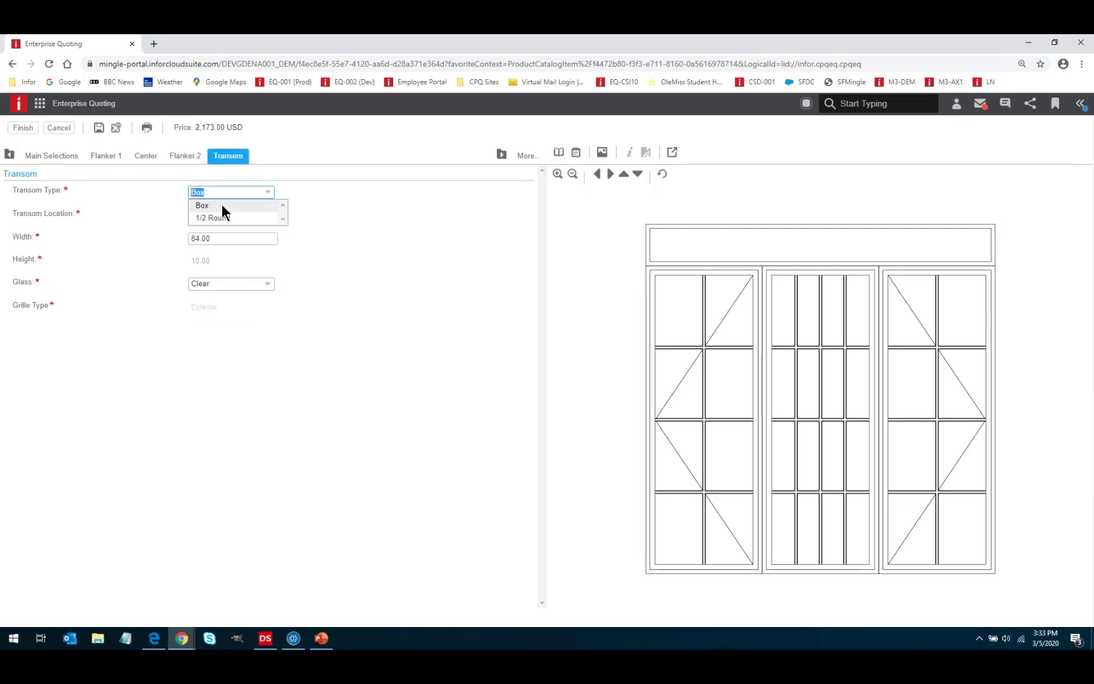
{"action": "left_click", "coordinate": [214, 217]}
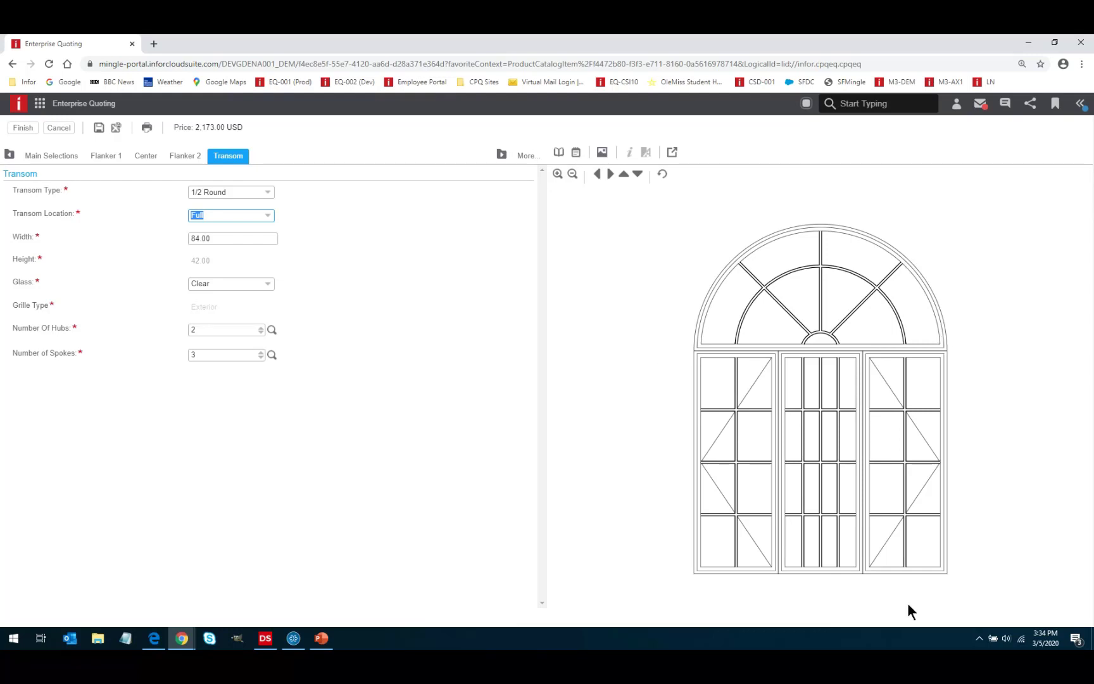
Finish the Casement Triple configuration, return to the catalog items and clear the Windows category filter.
{"action": "left_click", "coordinate": [23, 127]}
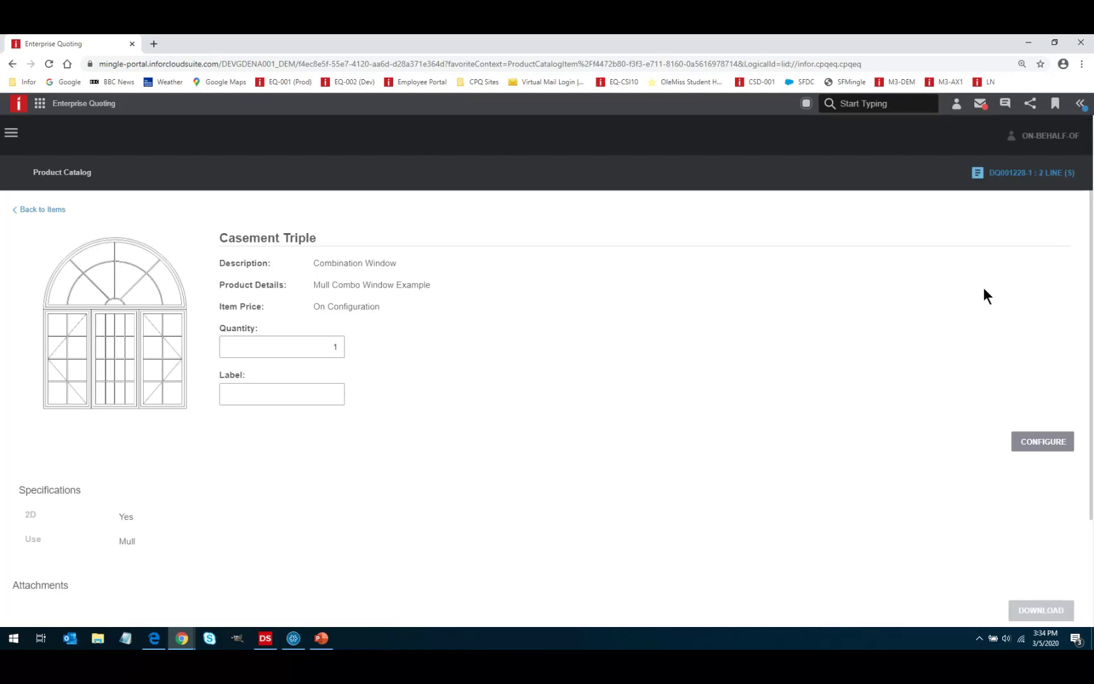
{"action": "left_click", "coordinate": [29, 210]}
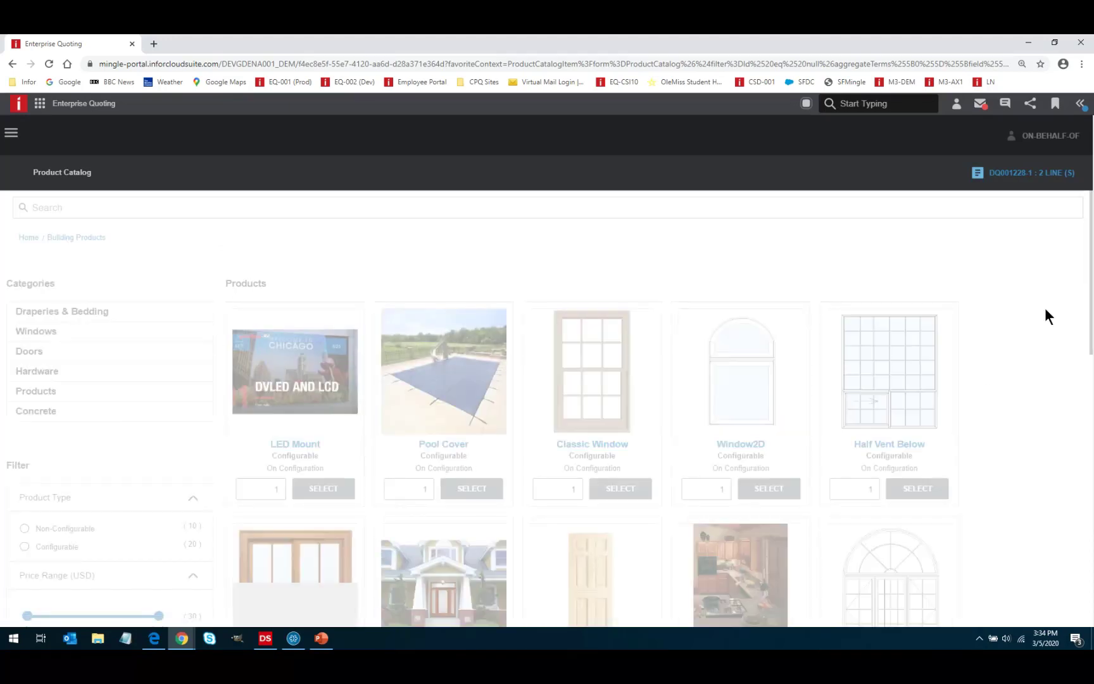
{"action": "mouse_move", "coordinate": [1090, 273]}
{"action": "left_mouse_down"}
{"action": "mouse_move", "coordinate": [1083, 341]}
{"action": "mouse_move", "coordinate": [1083, 285]}
{"action": "left_mouse_up"}
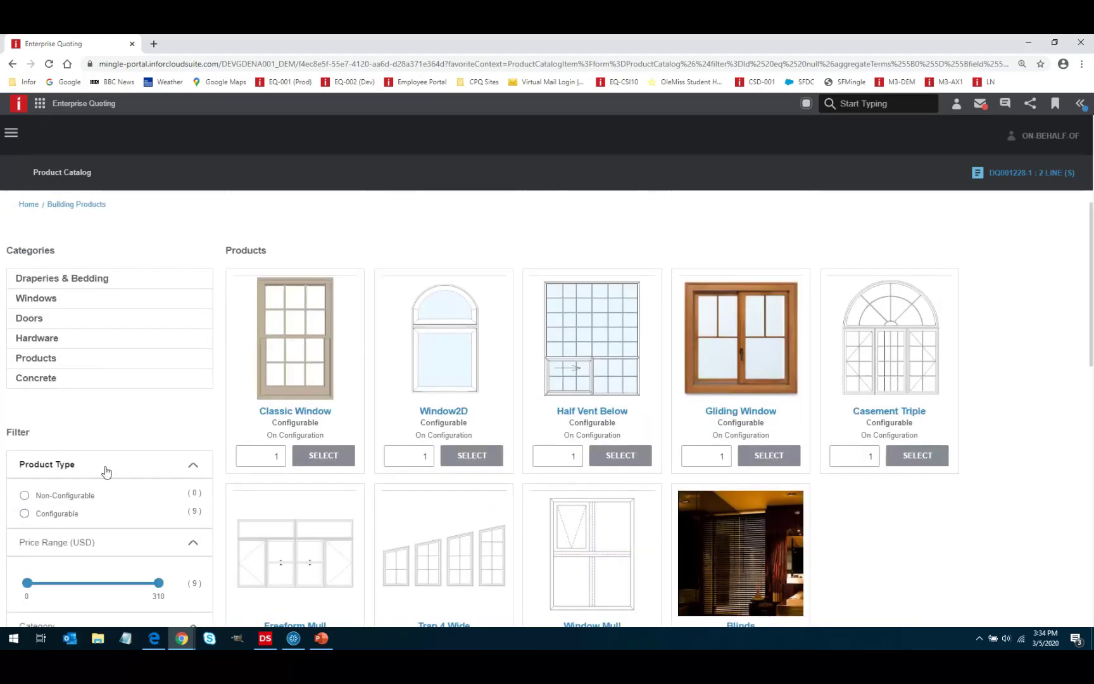
{"action": "scroll", "coordinate": [94, 462], "scroll_direction": "down", "scroll_amount": 5}
{"action": "left_click", "coordinate": [27, 370]}
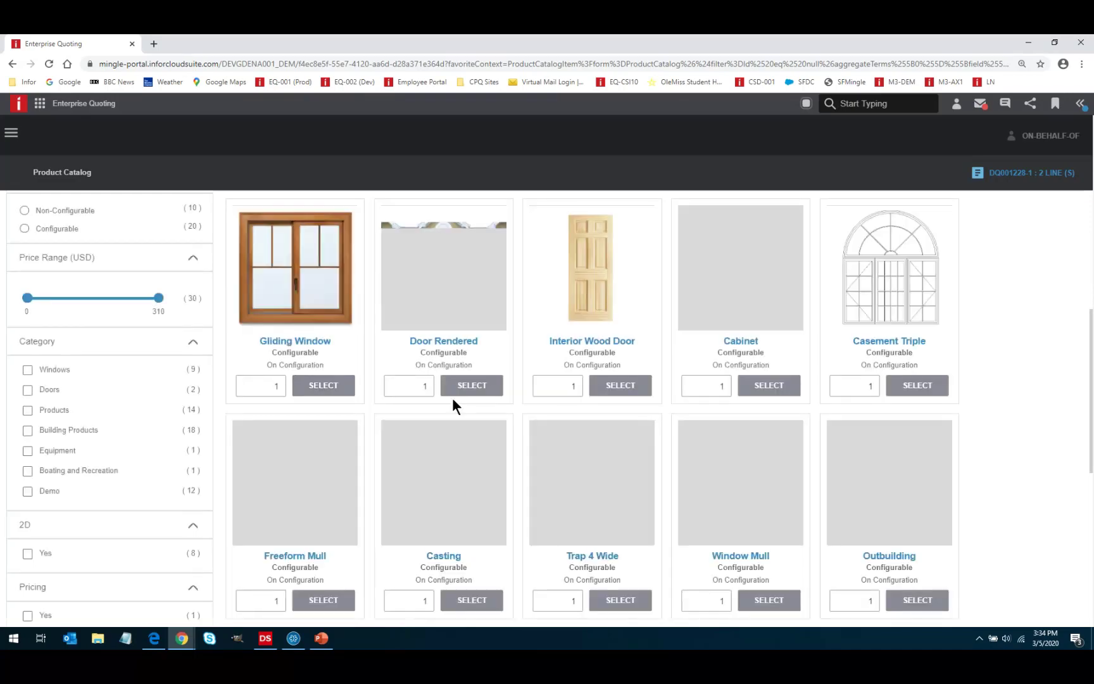
Select the Interior Wood Door from the product catalog and start configuring it.
{"action": "left_click", "coordinate": [622, 388]}
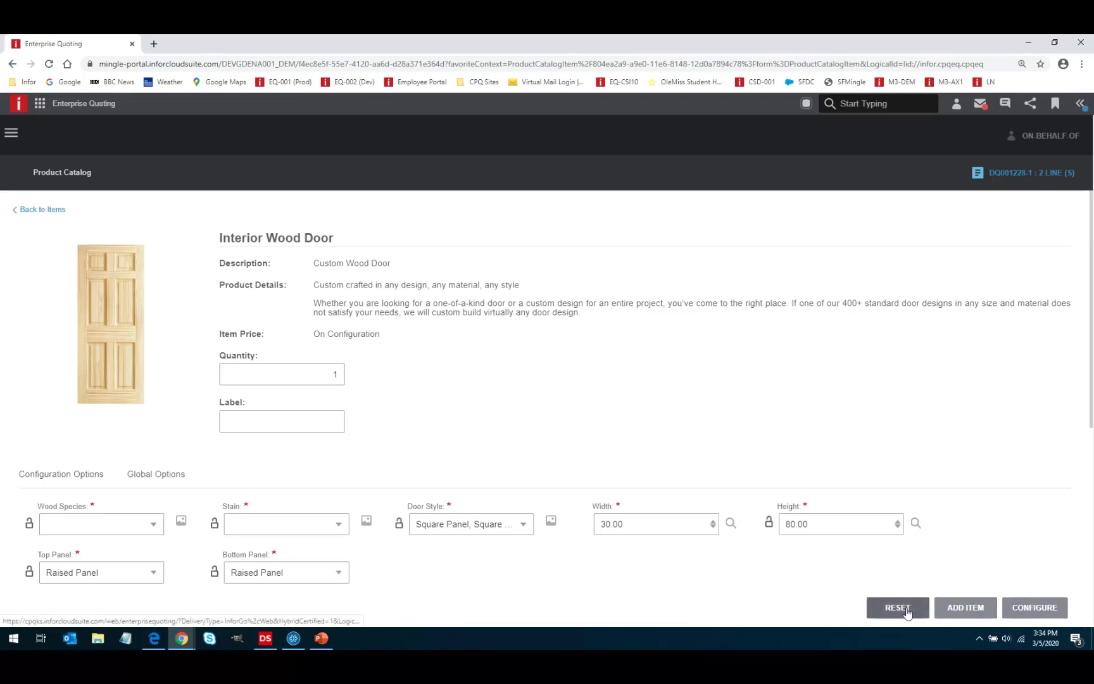
{"action": "mouse_move", "coordinate": [38, 520]}
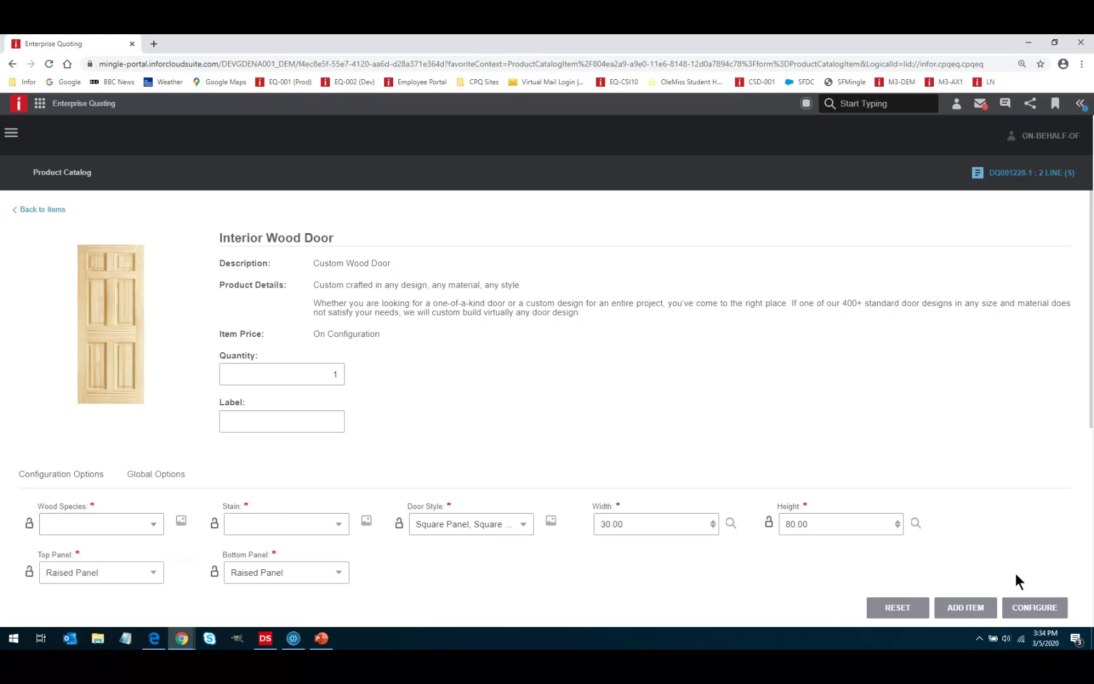
{"action": "left_click", "coordinate": [1023, 599]}
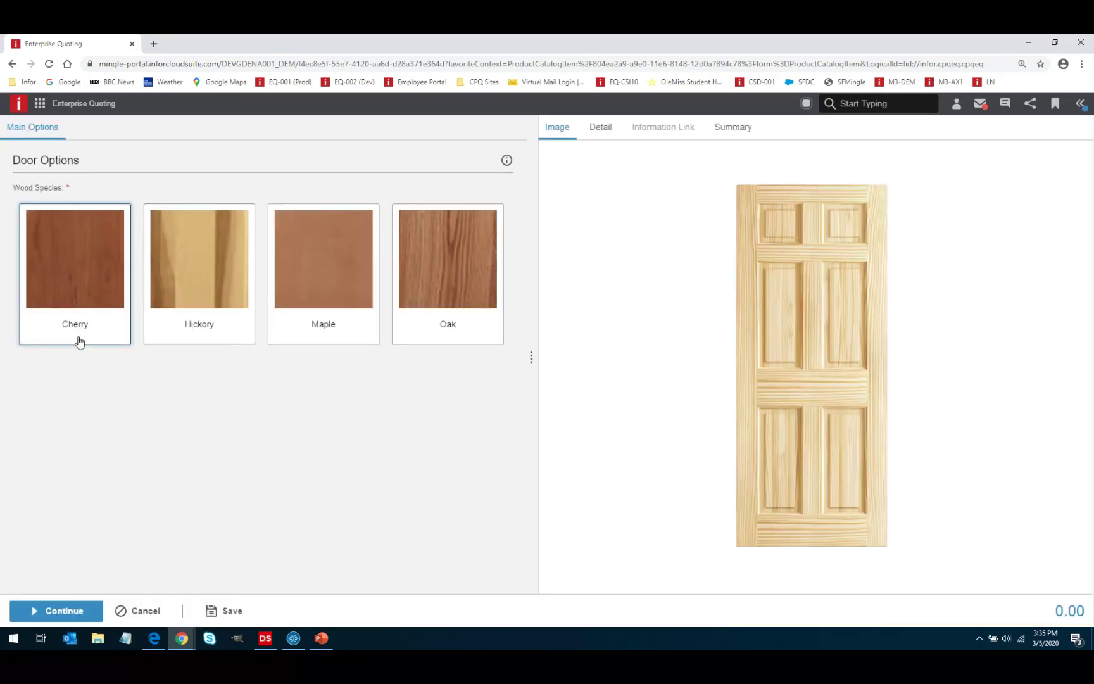
Try the Oak and Hickory wood species for the door, and settle on Maple with the Sable stain color.
{"action": "left_click", "coordinate": [453, 282]}
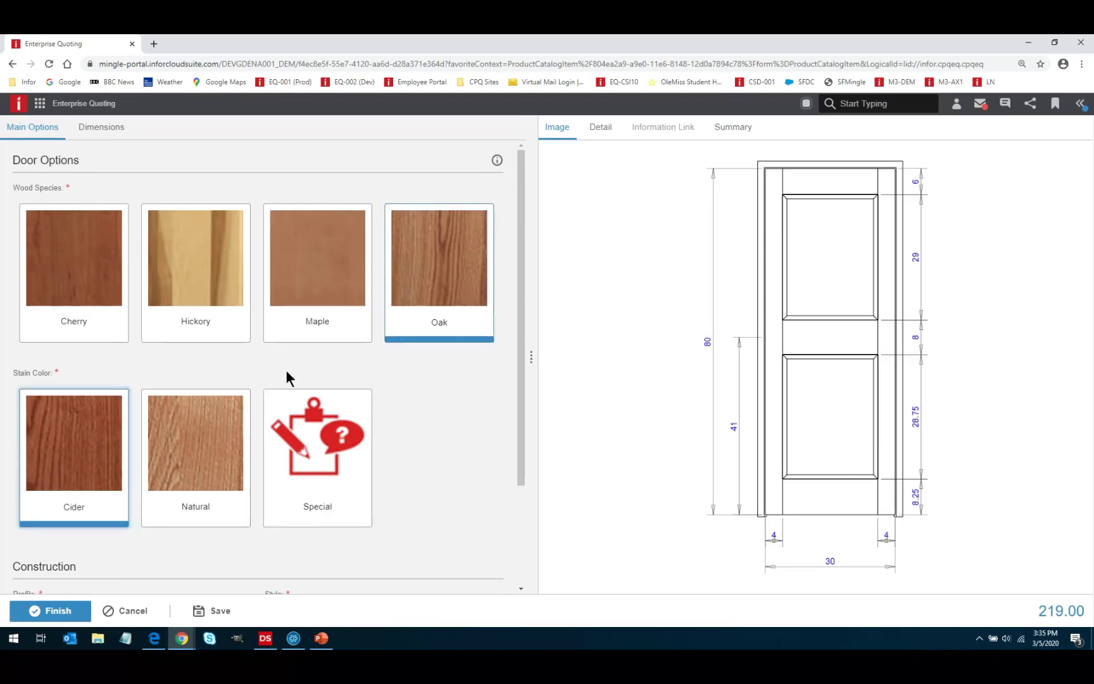
{"action": "left_click", "coordinate": [168, 282]}
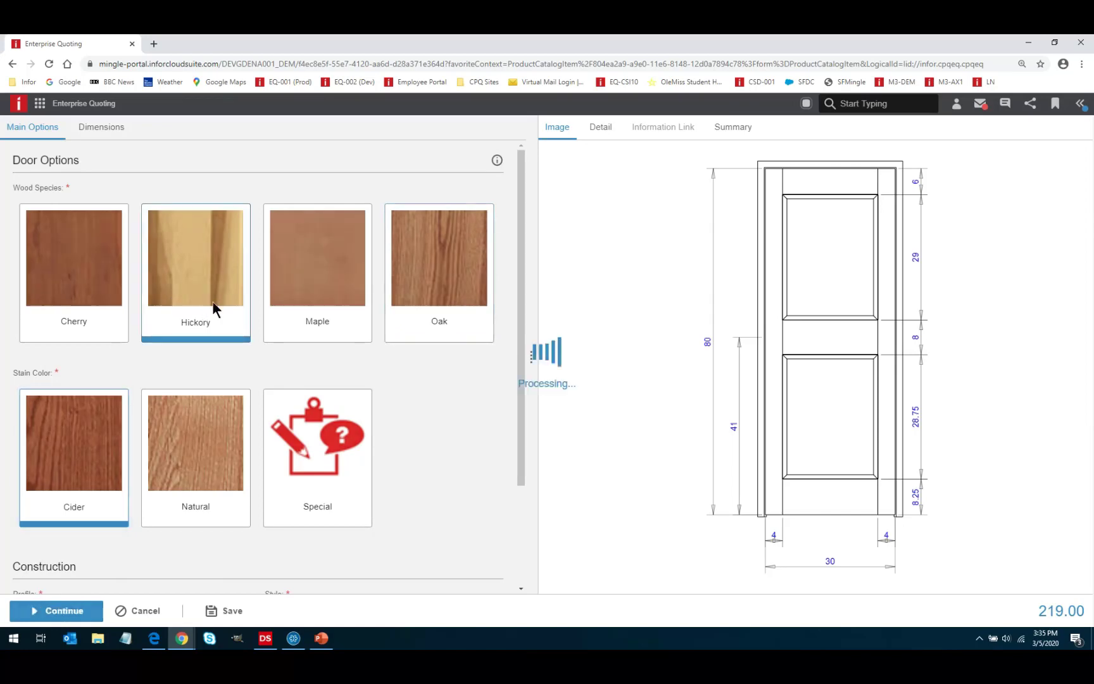
{"action": "left_click", "coordinate": [328, 284]}
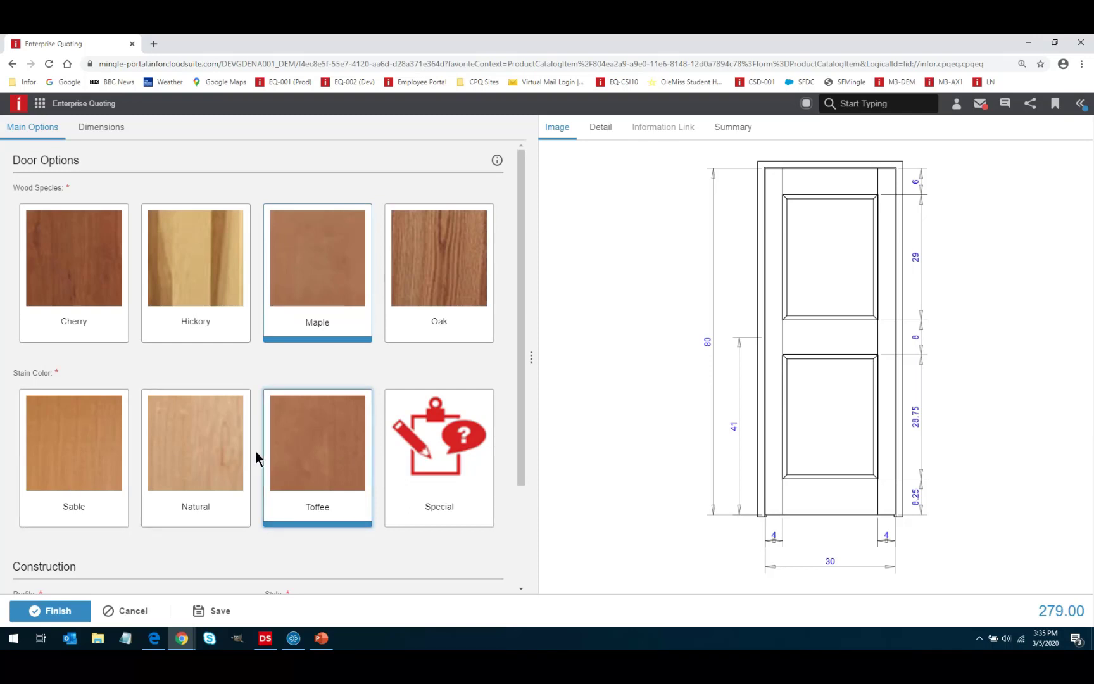
{"action": "left_click", "coordinate": [75, 443]}
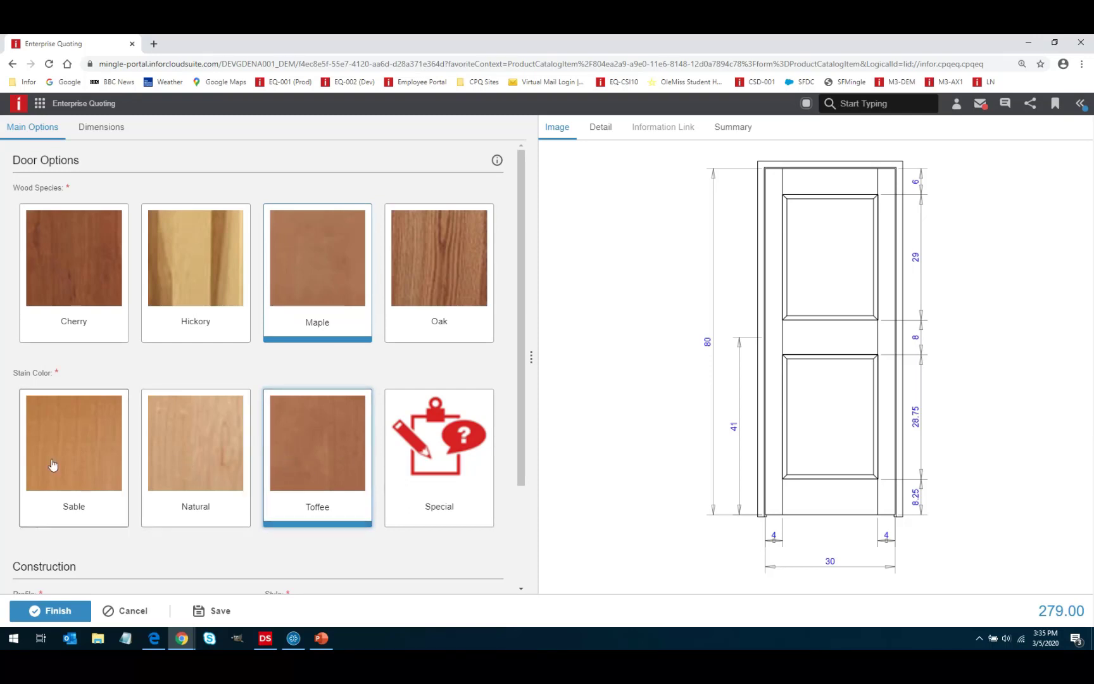
Review the available construction profiles and set the door's profile to Bolection Moulding using the picture selection.
{"action": "scroll", "coordinate": [290, 362], "scroll_direction": "down", "scroll_amount": 2}
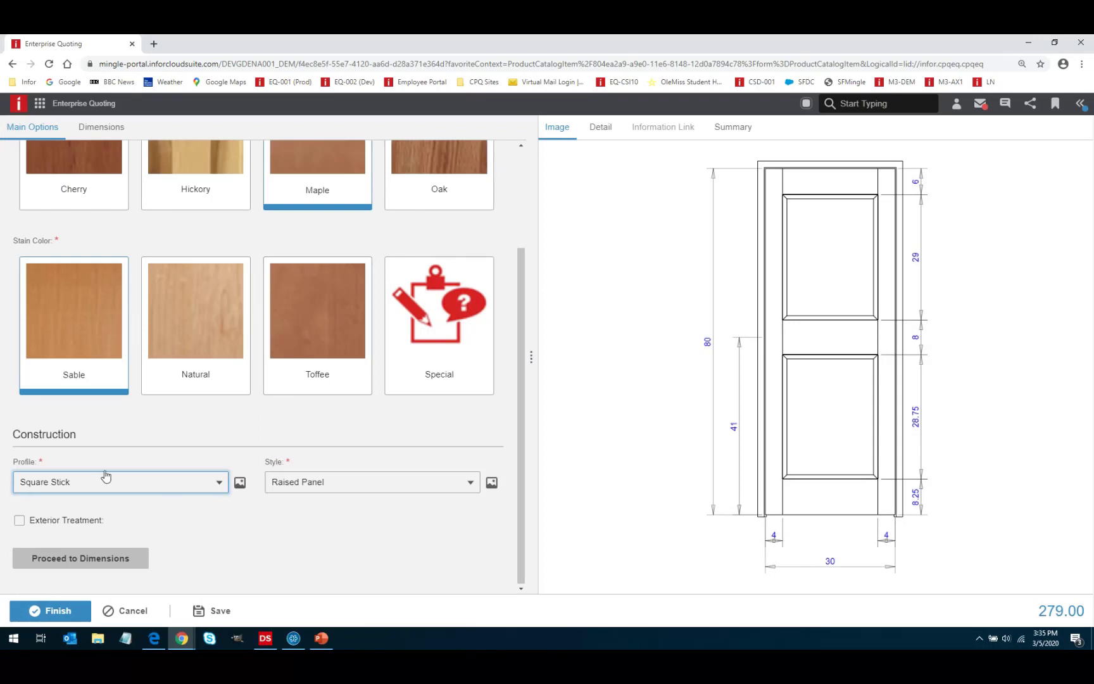
{"action": "left_click", "coordinate": [220, 485]}
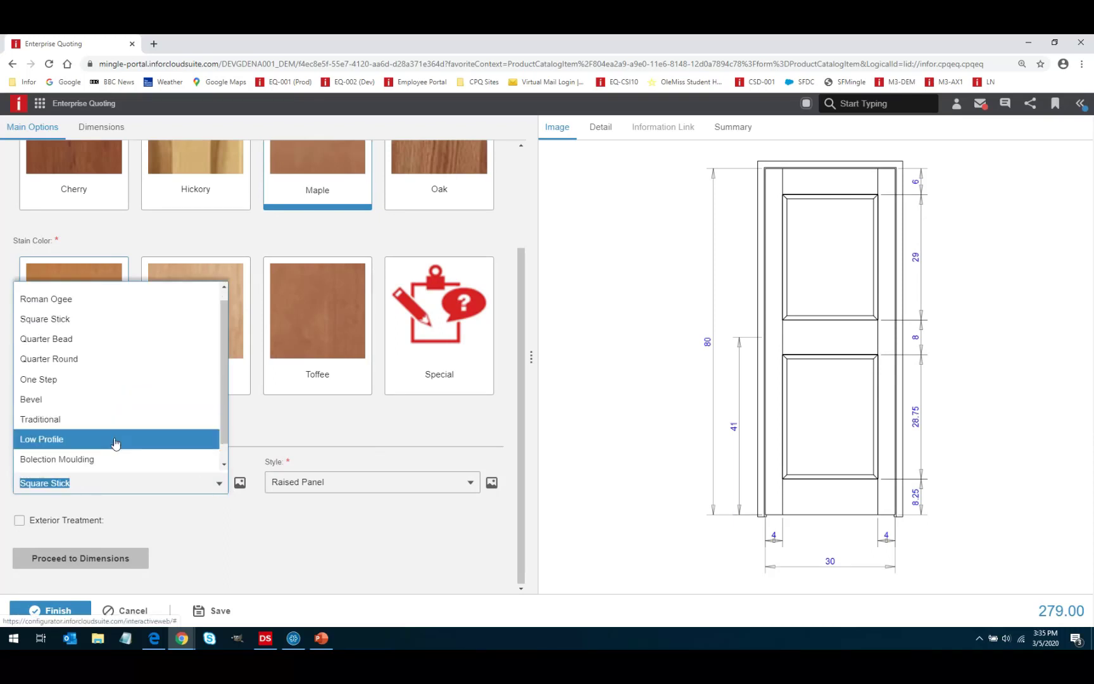
{"action": "left_click", "coordinate": [166, 533]}
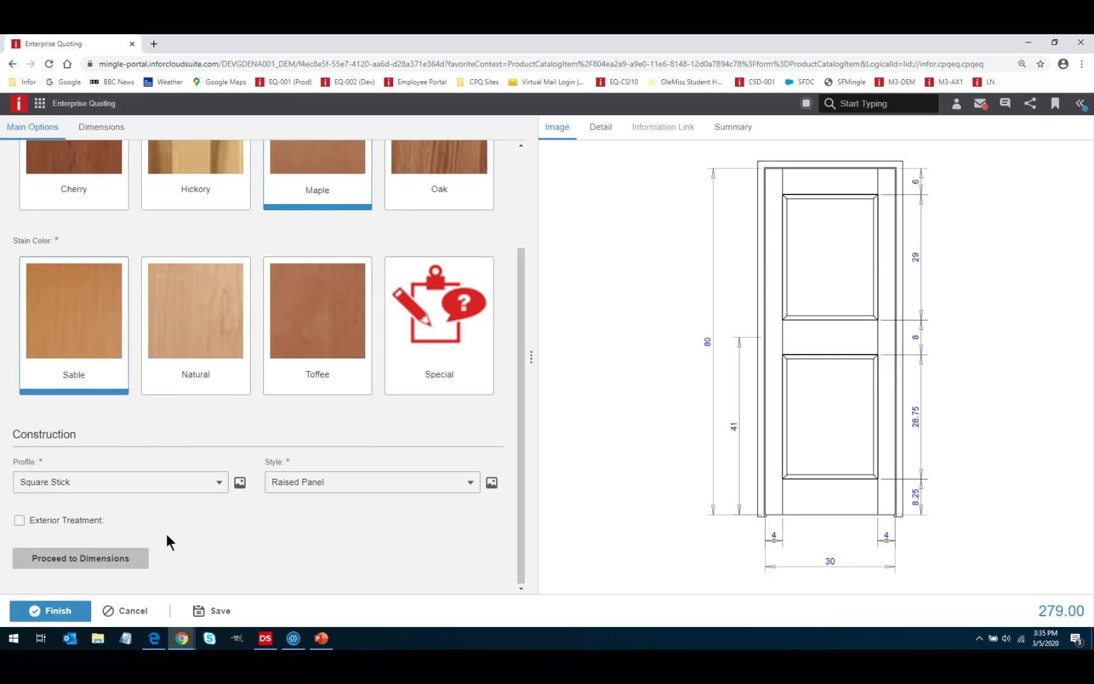
{"action": "left_click", "coordinate": [215, 484]}
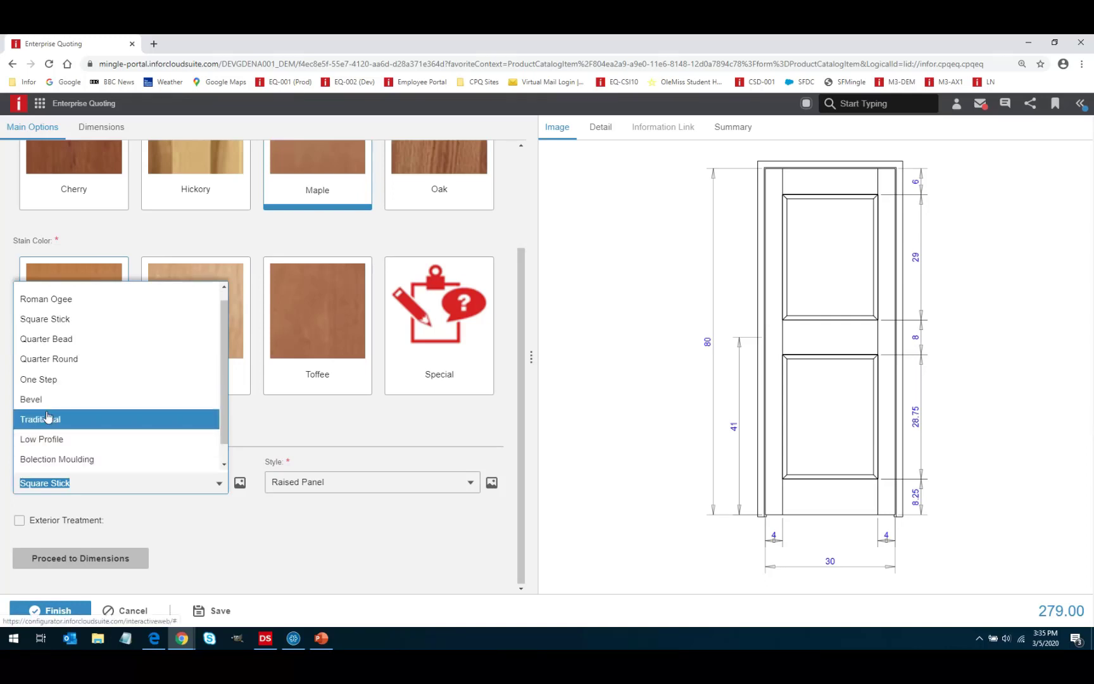
{"action": "left_click", "coordinate": [168, 507]}
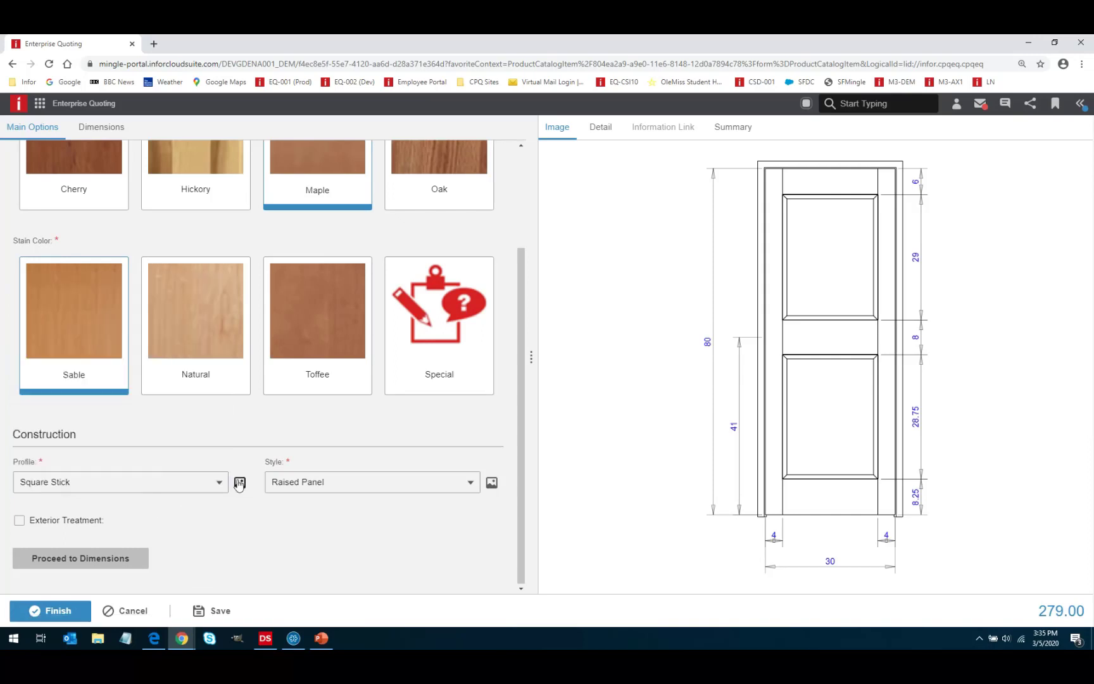
{"action": "left_click", "coordinate": [239, 483]}
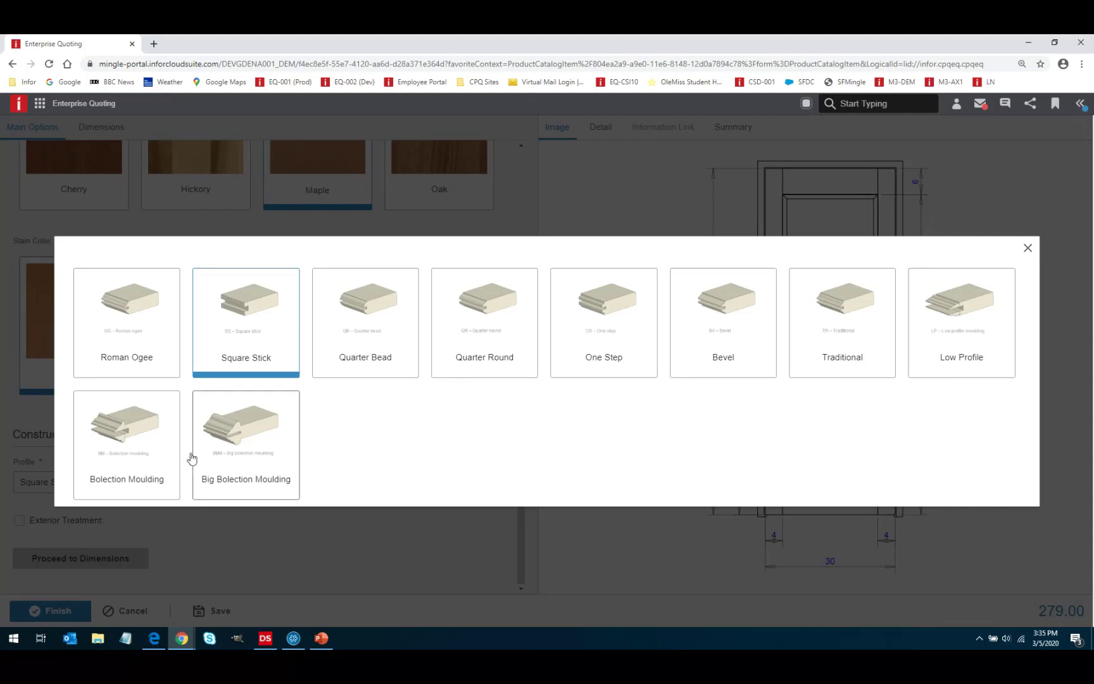
{"action": "left_click", "coordinate": [127, 440]}
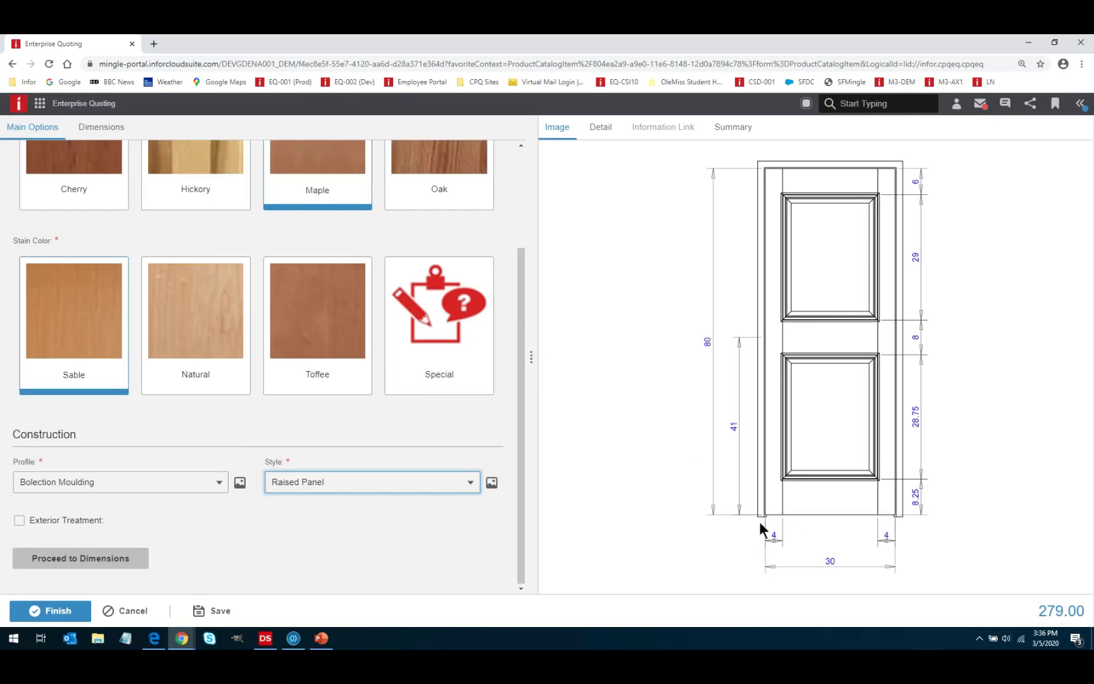
Proceed to the door's dimensions, review the style and size options, and set the stile width to 6.00.
{"action": "left_click", "coordinate": [81, 563]}
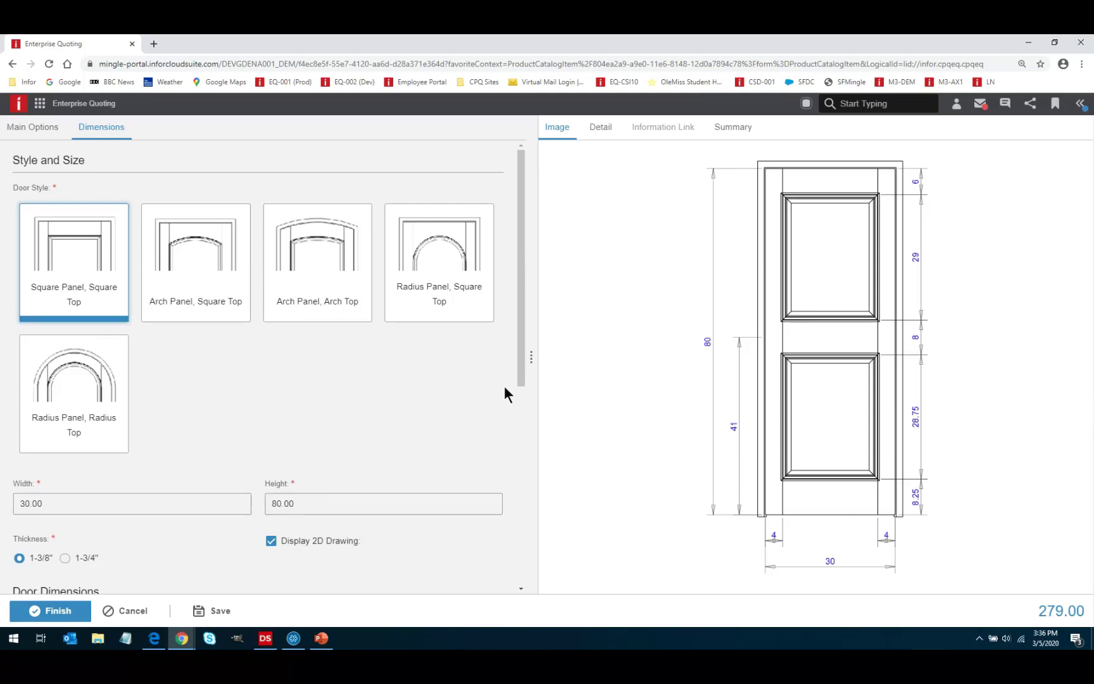
{"action": "left_click_drag", "start_coordinate": [520, 345], "coordinate": [509, 554]}
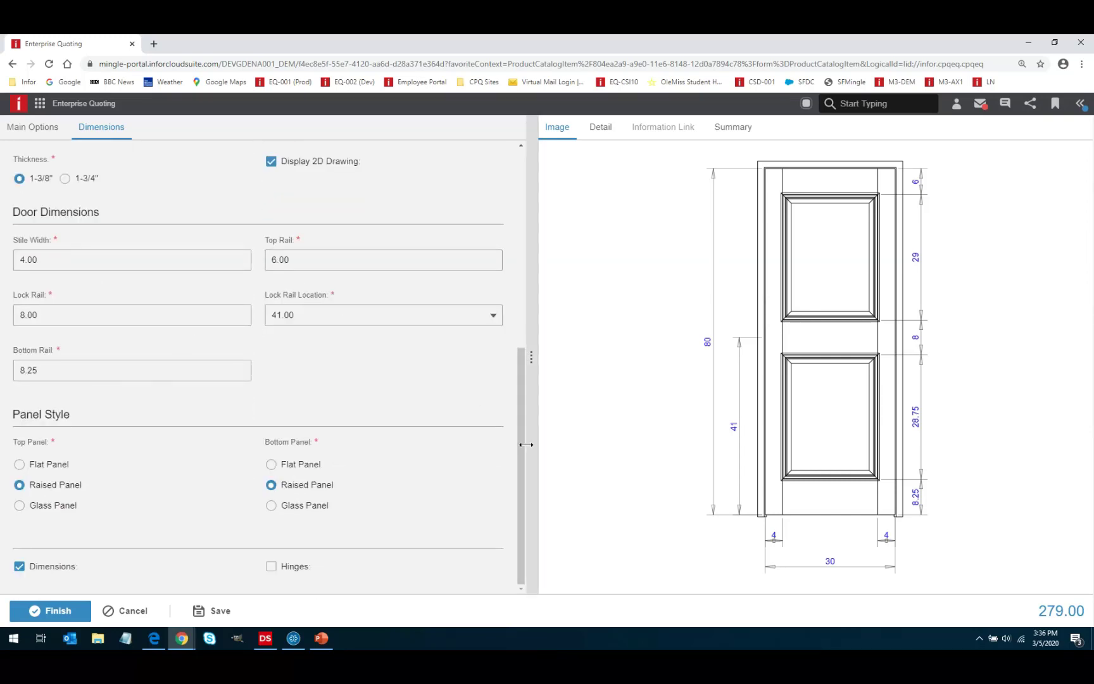
{"action": "left_click_drag", "start_coordinate": [522, 443], "coordinate": [543, 226]}
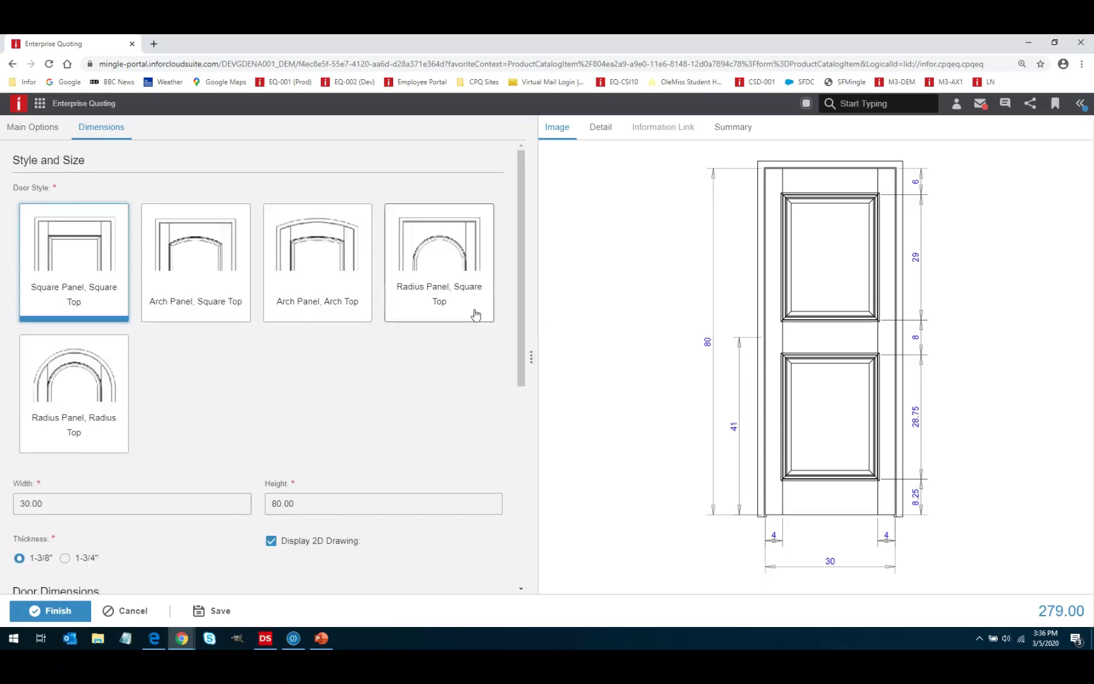
{"action": "left_click_drag", "start_coordinate": [522, 296], "coordinate": [511, 426]}
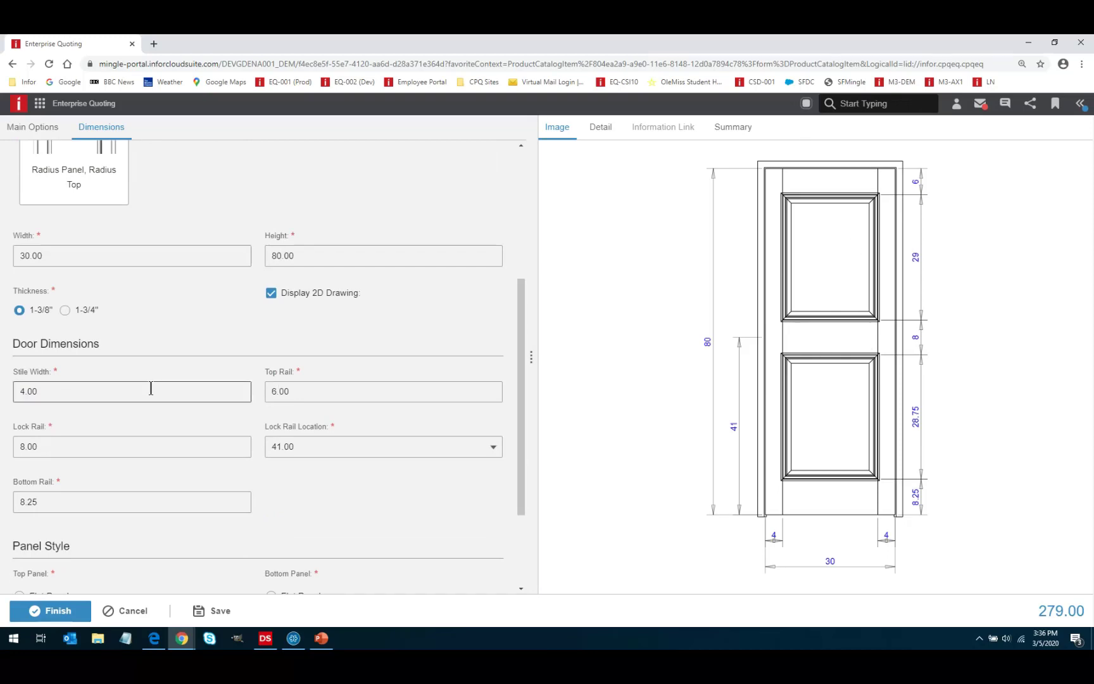
{"action": "left_click", "coordinate": [43, 393]}
{"action": "double_click", "coordinate": [43, 393]}
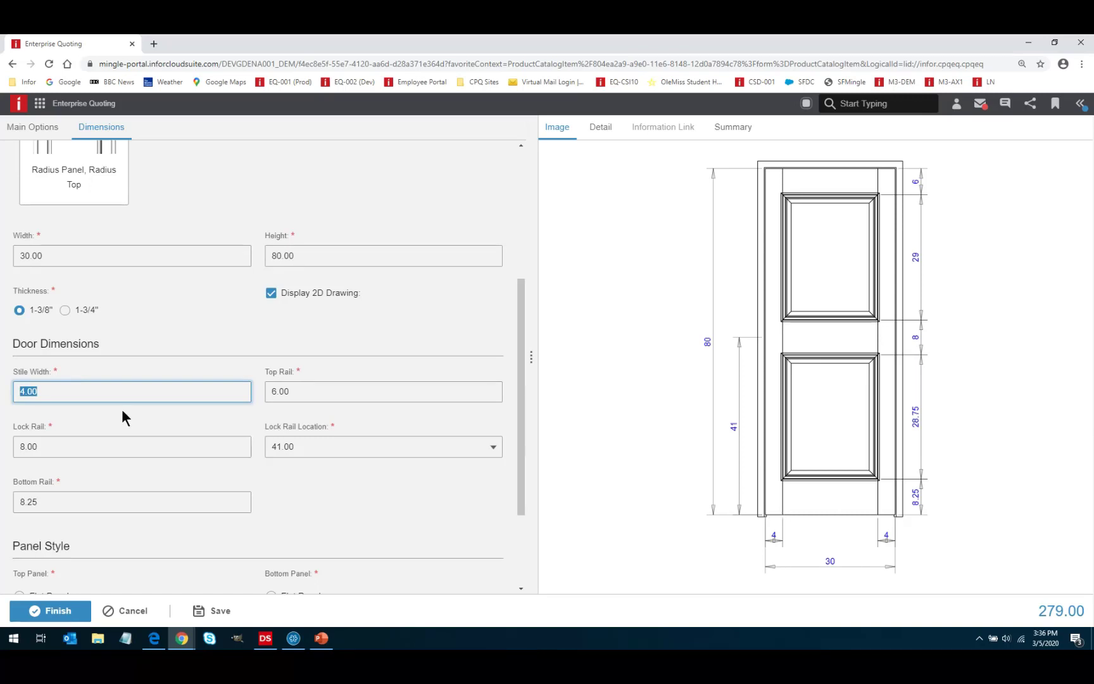
{"action": "type", "text": "6"}
{"action": "key", "text": "Tab"}
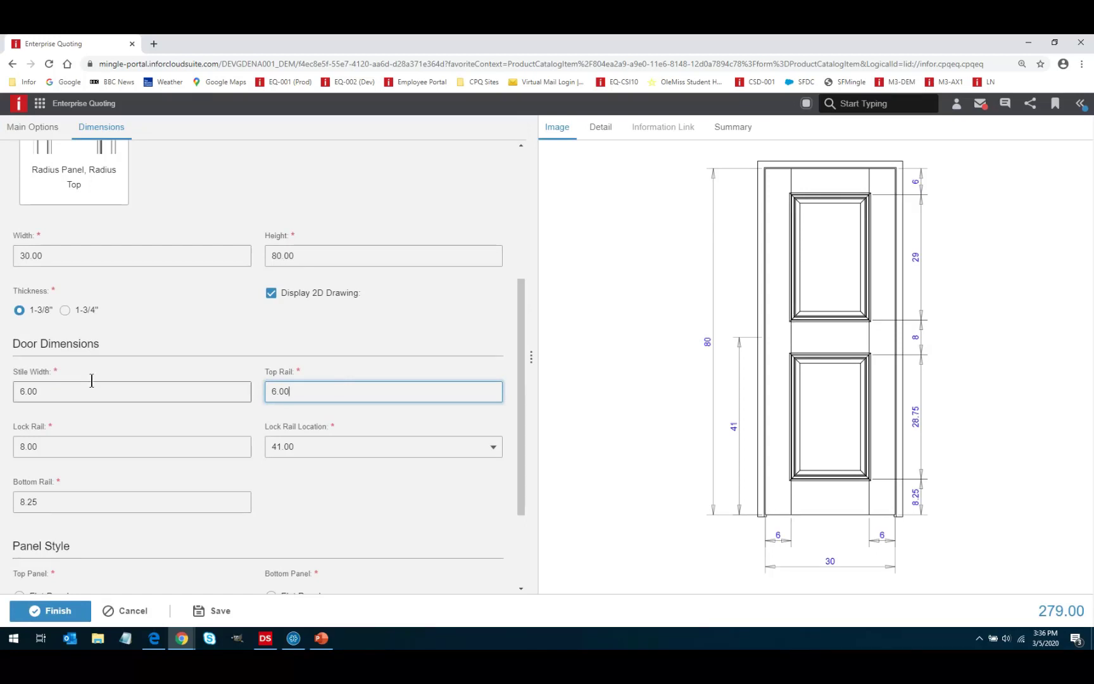
Try to set the door's stile width to 8.00.
{"action": "left_click", "coordinate": [35, 392]}
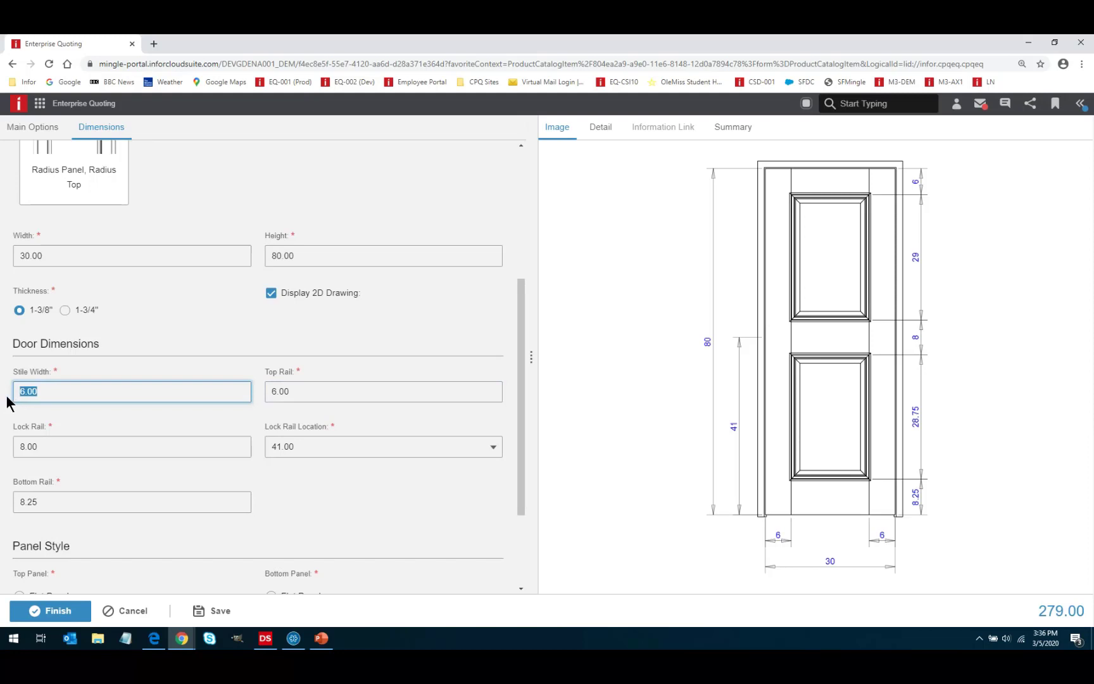
{"action": "type", "text": "8.00"}
{"action": "key", "text": "Tab"}
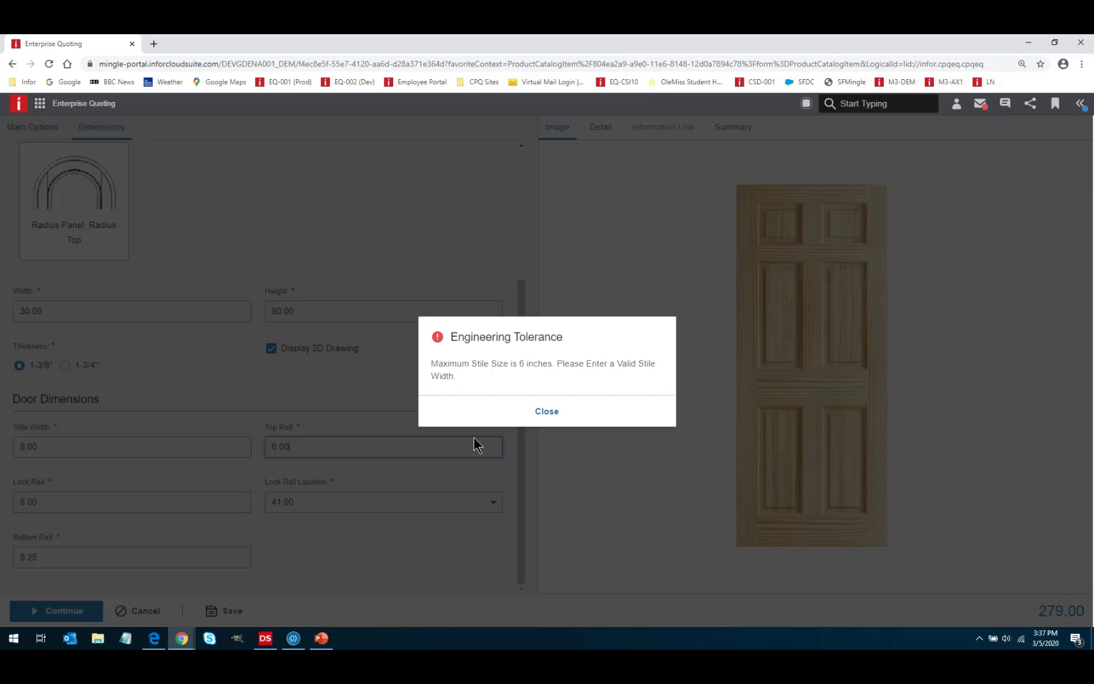
{"action": "left_click", "coordinate": [546, 411]}
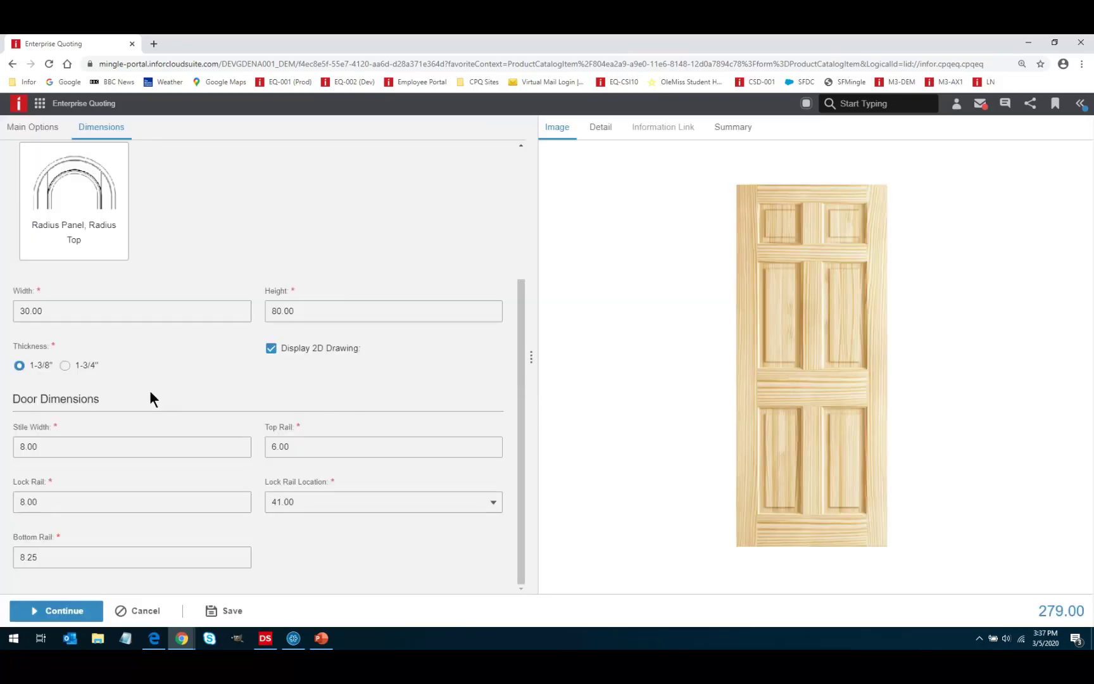
Set the door's stile width back to 6.00.
{"action": "left_click", "coordinate": [40, 446]}
{"action": "left_click_drag", "start_coordinate": [44, 446], "coordinate": [10, 451]}
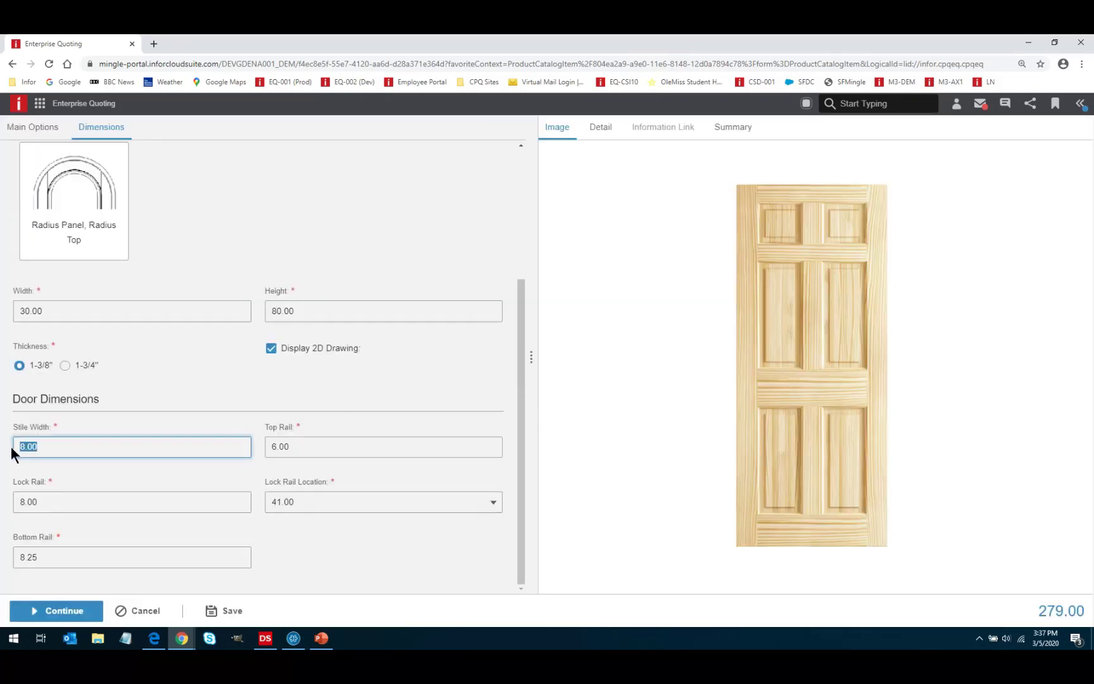
{"action": "type", "text": "6"}
{"action": "key", "text": "Tab"}
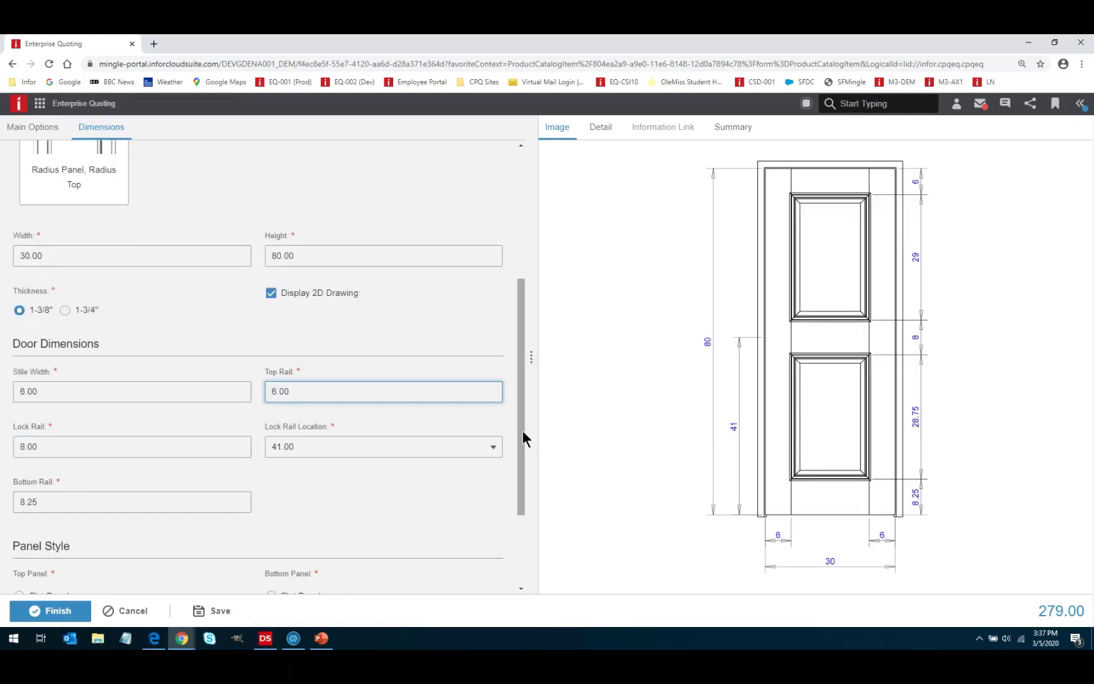
Add hinges to the door and set the number of hinges to 4 Hinges.
{"action": "left_click_drag", "start_coordinate": [522, 430], "coordinate": [526, 509]}
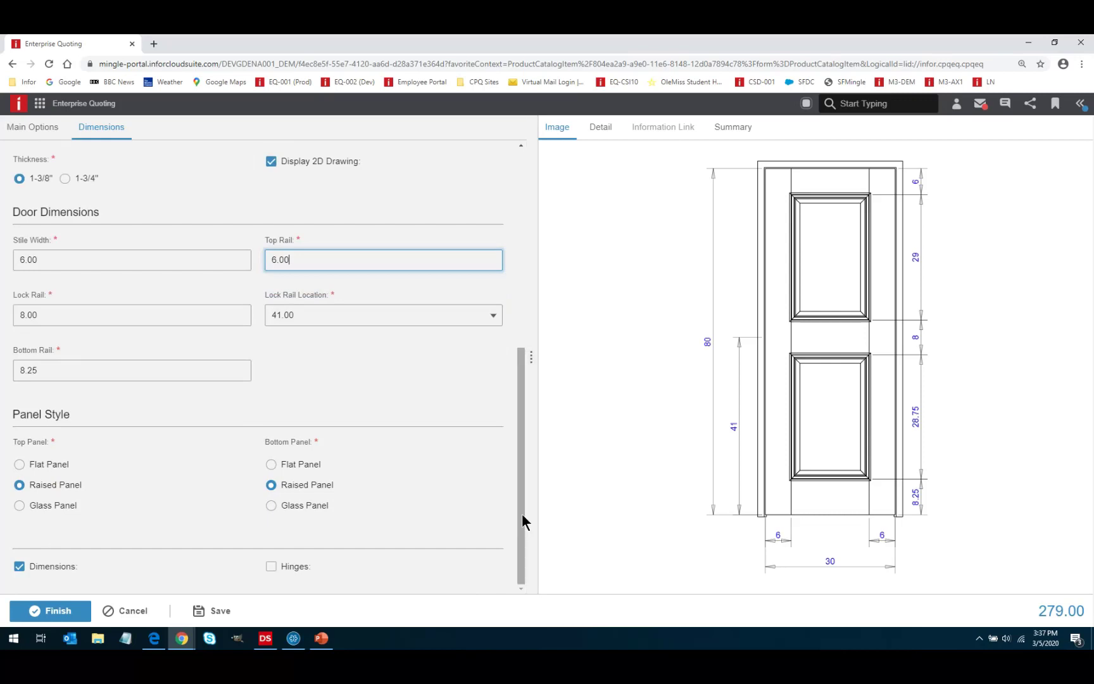
{"action": "left_click_drag", "start_coordinate": [521, 514], "coordinate": [521, 276]}
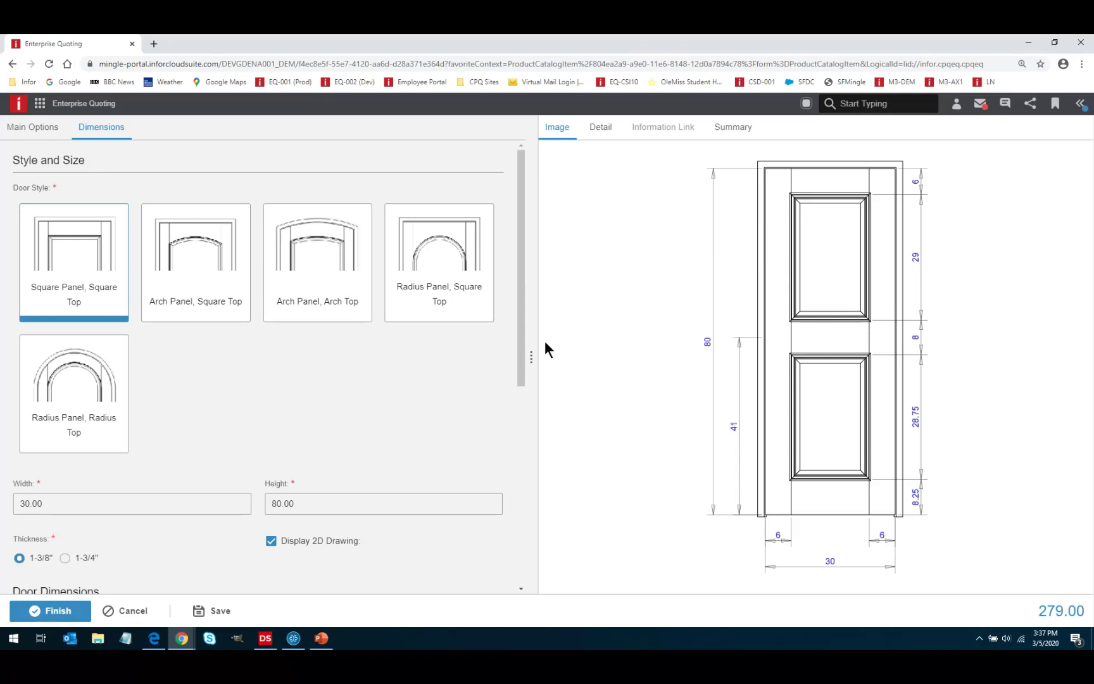
{"action": "left_click_drag", "start_coordinate": [520, 323], "coordinate": [509, 568]}
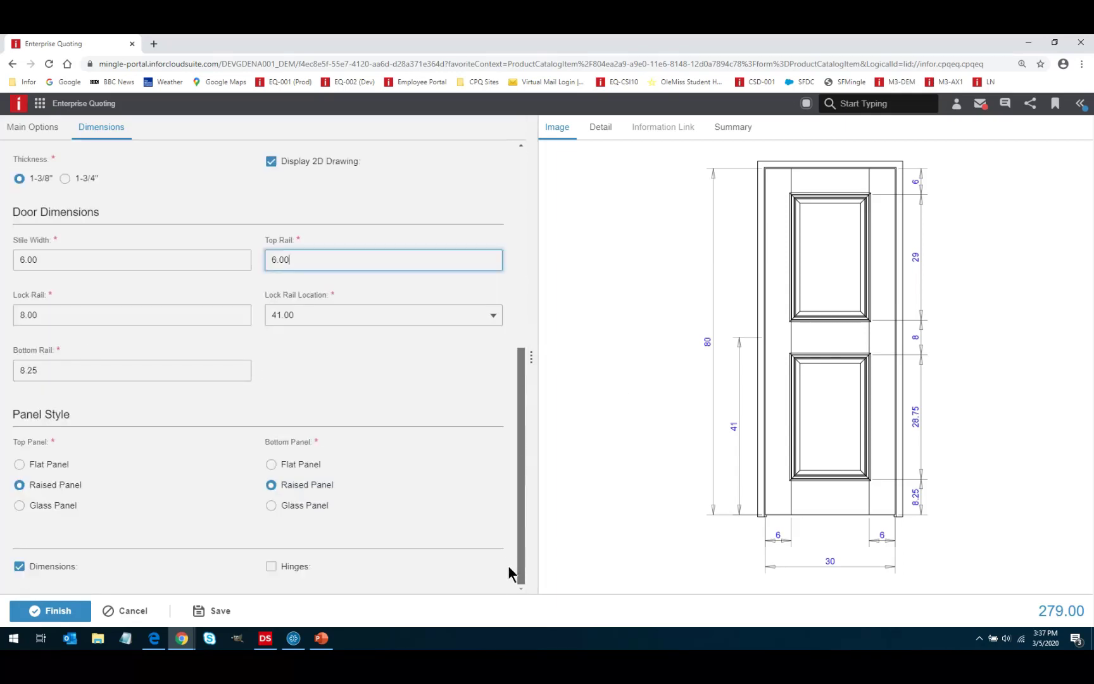
{"action": "left_click", "coordinate": [271, 567]}
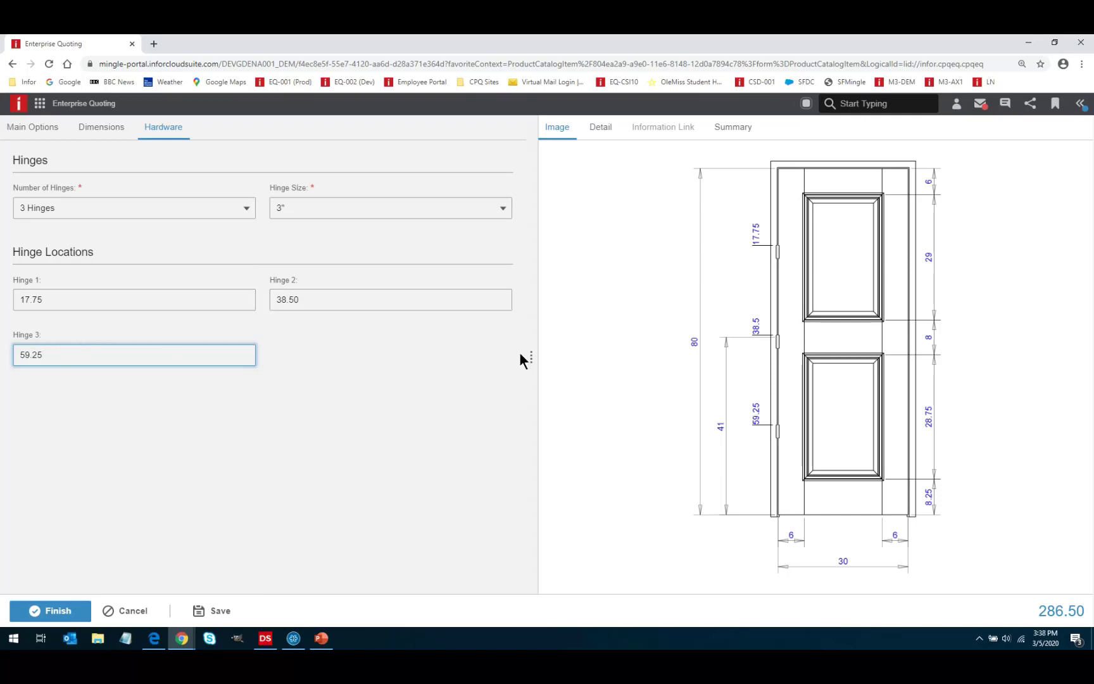
{"action": "left_click", "coordinate": [246, 209]}
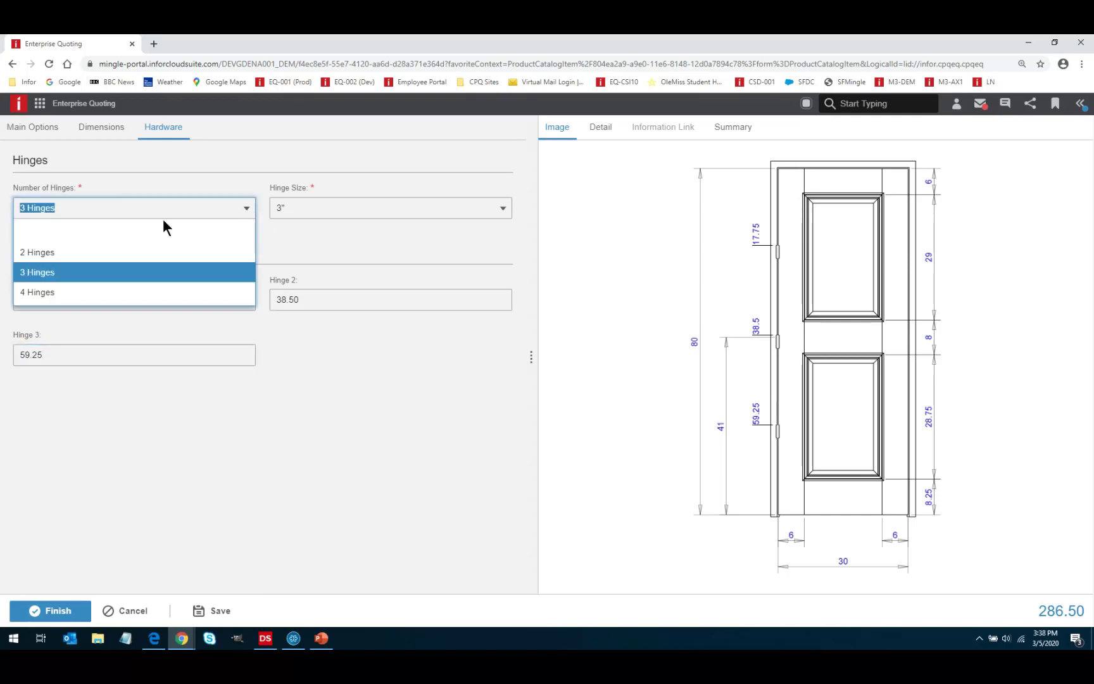
{"action": "left_click", "coordinate": [54, 293]}
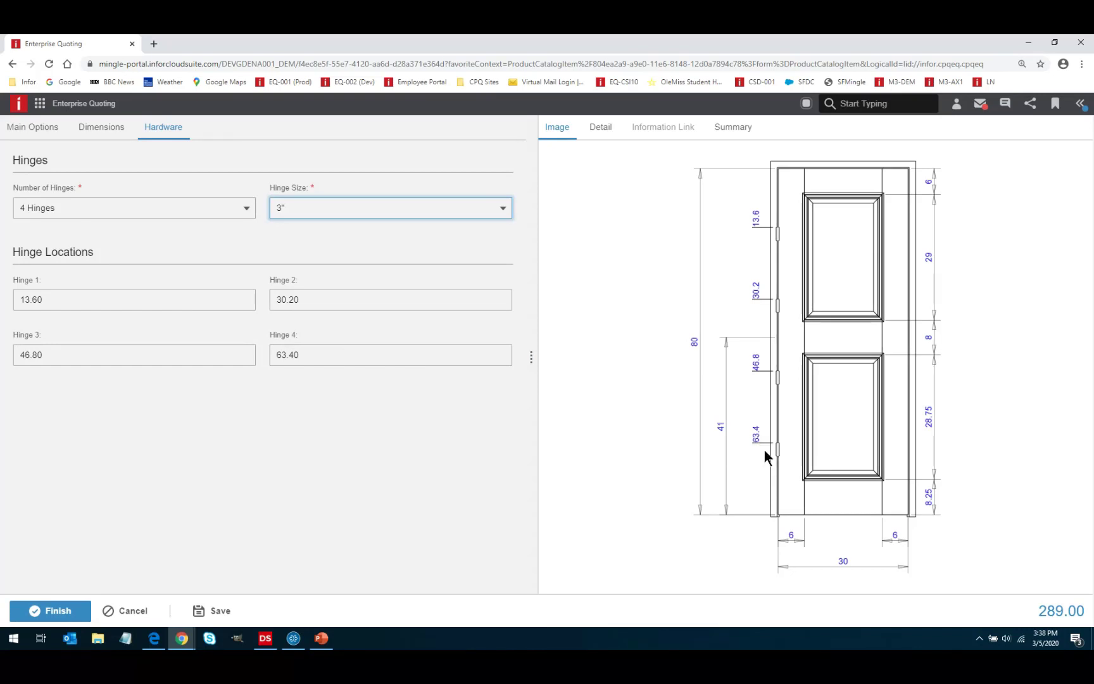
Set the Hinge 4 location to 68.00 and finish the door configuration.
{"action": "double_click", "coordinate": [301, 353]}
{"action": "type", "text": "68"}
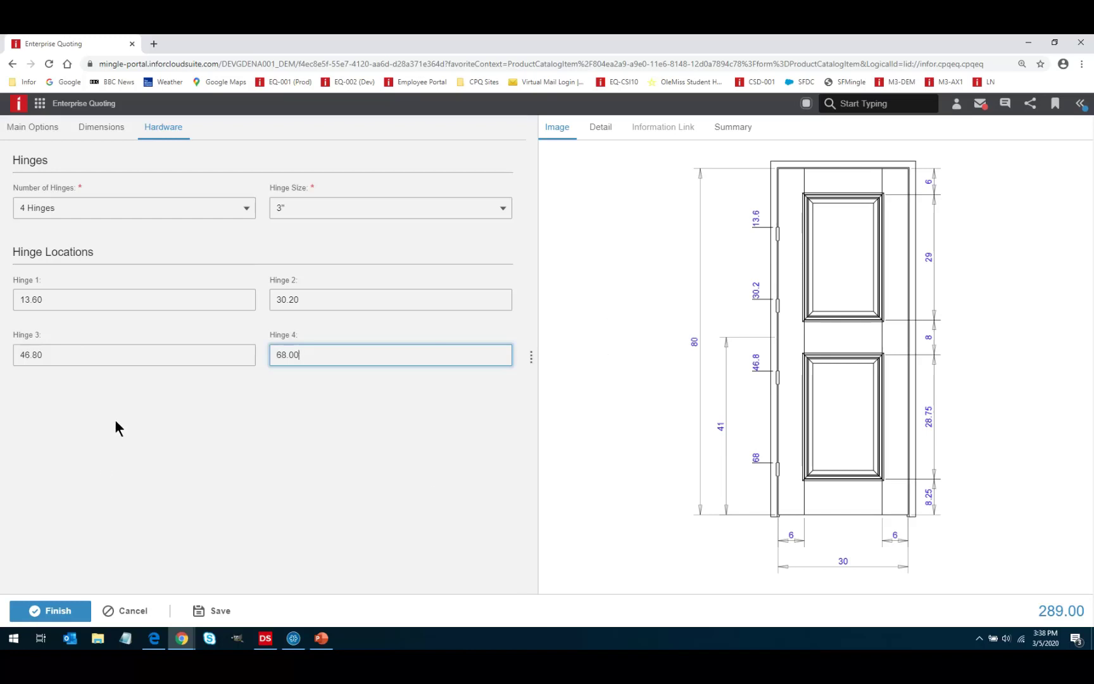
{"action": "left_click", "coordinate": [59, 612]}
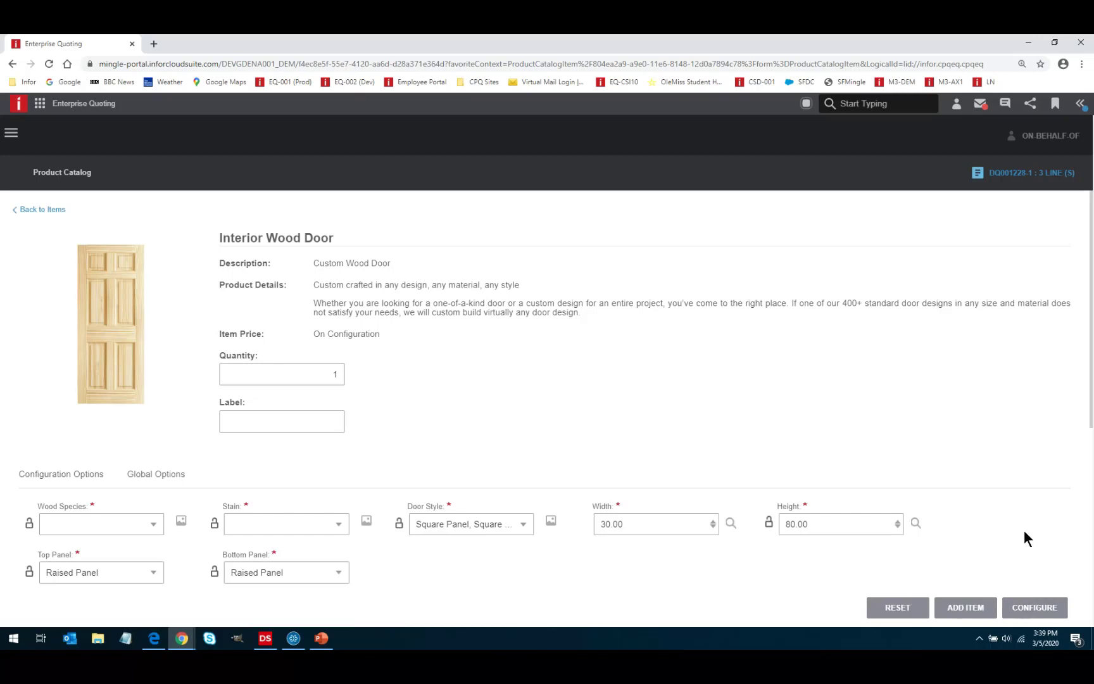
Choose Maple as the Interior Wood Door's wood species and Sable as its stain, and add the item to the quote.
{"action": "left_click", "coordinate": [59, 523]}
{"action": "left_click", "coordinate": [155, 525]}
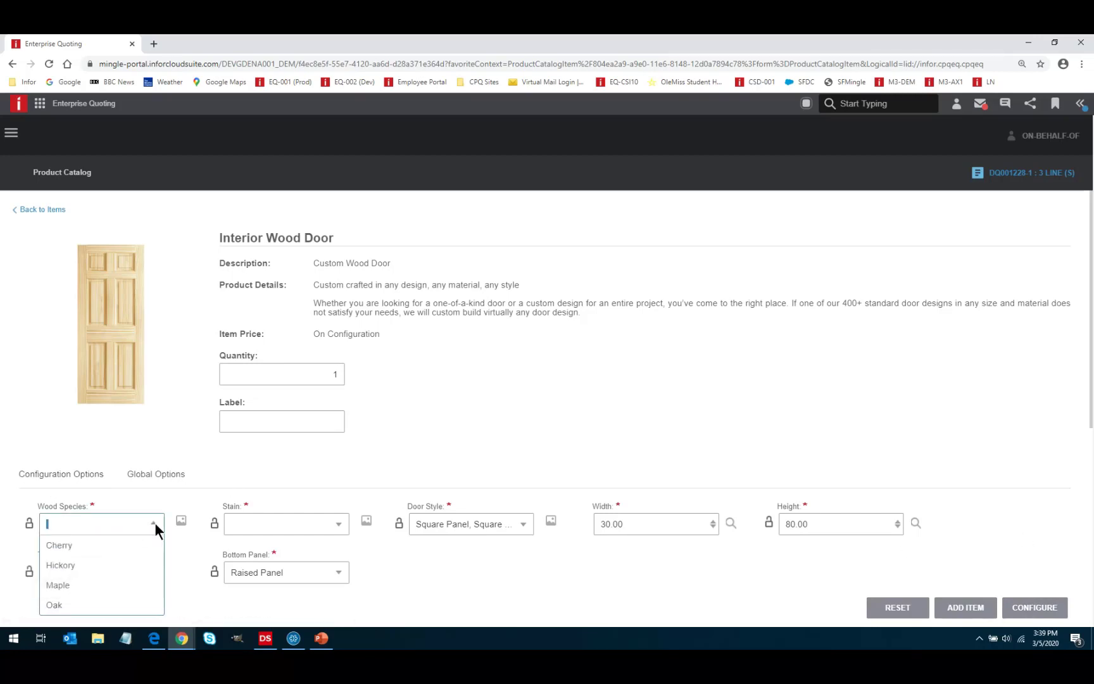
{"action": "left_click", "coordinate": [61, 585]}
{"action": "left_click", "coordinate": [340, 526]}
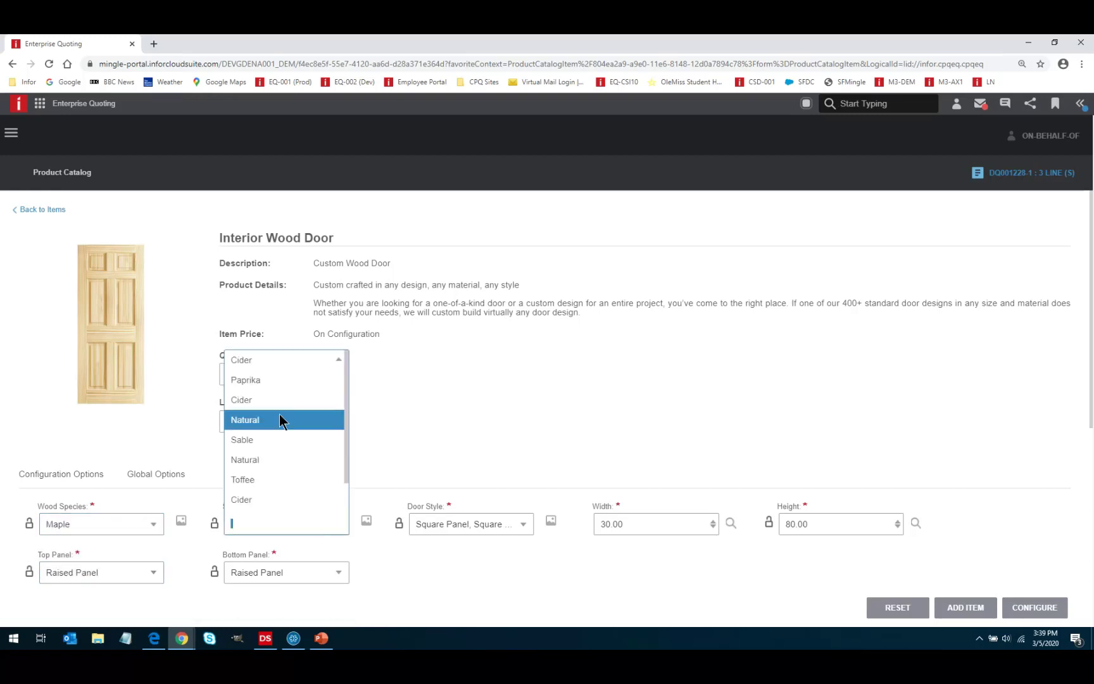
{"action": "left_click", "coordinate": [246, 439]}
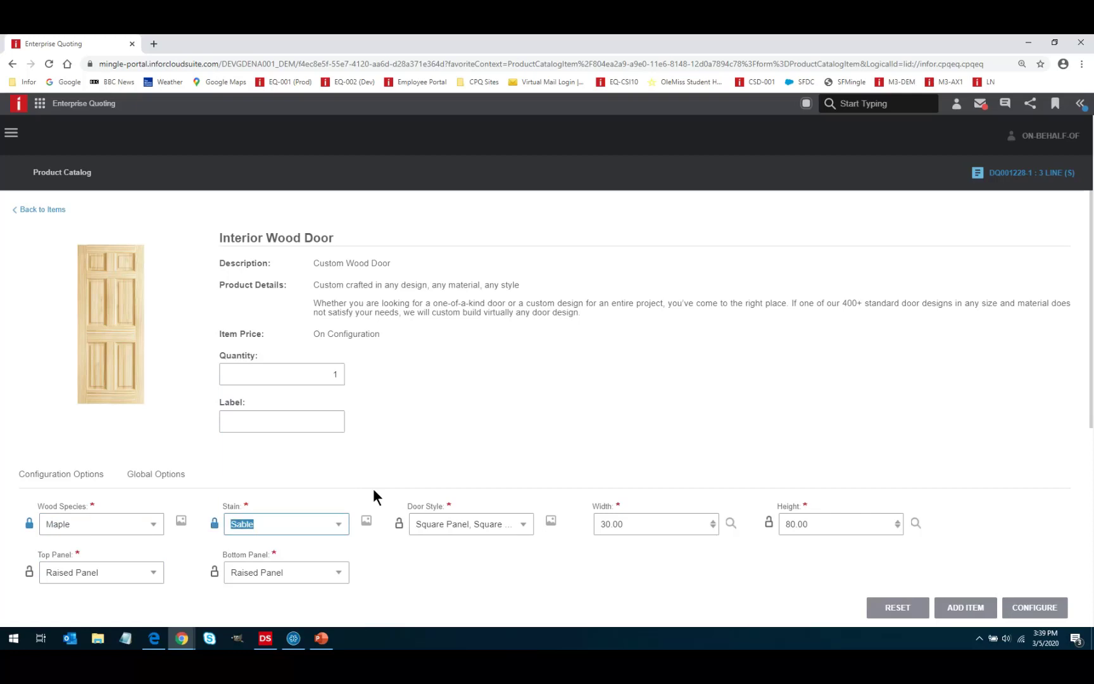
{"action": "left_click", "coordinate": [597, 524]}
{"action": "mouse_move", "coordinate": [66, 569]}
{"action": "left_click", "coordinate": [966, 607]}
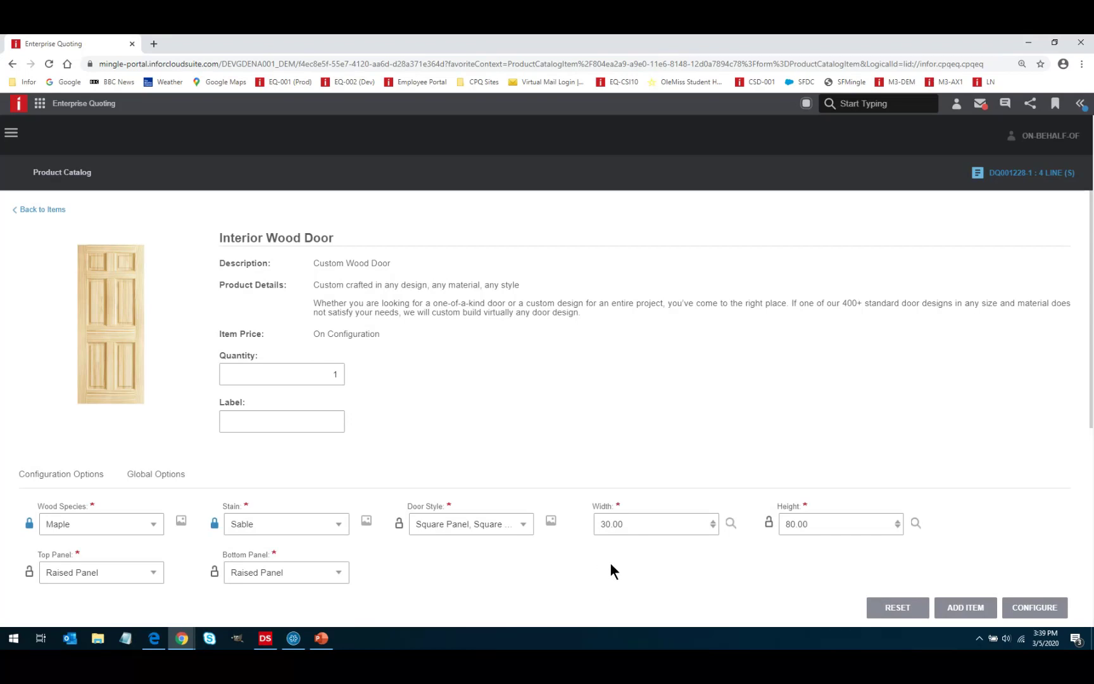
Add three more Interior Wood Doors to the quote, with widths of 32, 34 and 30.
{"action": "left_click", "coordinate": [628, 524]}
{"action": "left_click_drag", "start_coordinate": [628, 524], "coordinate": [581, 529]}
{"action": "type", "text": "32"}
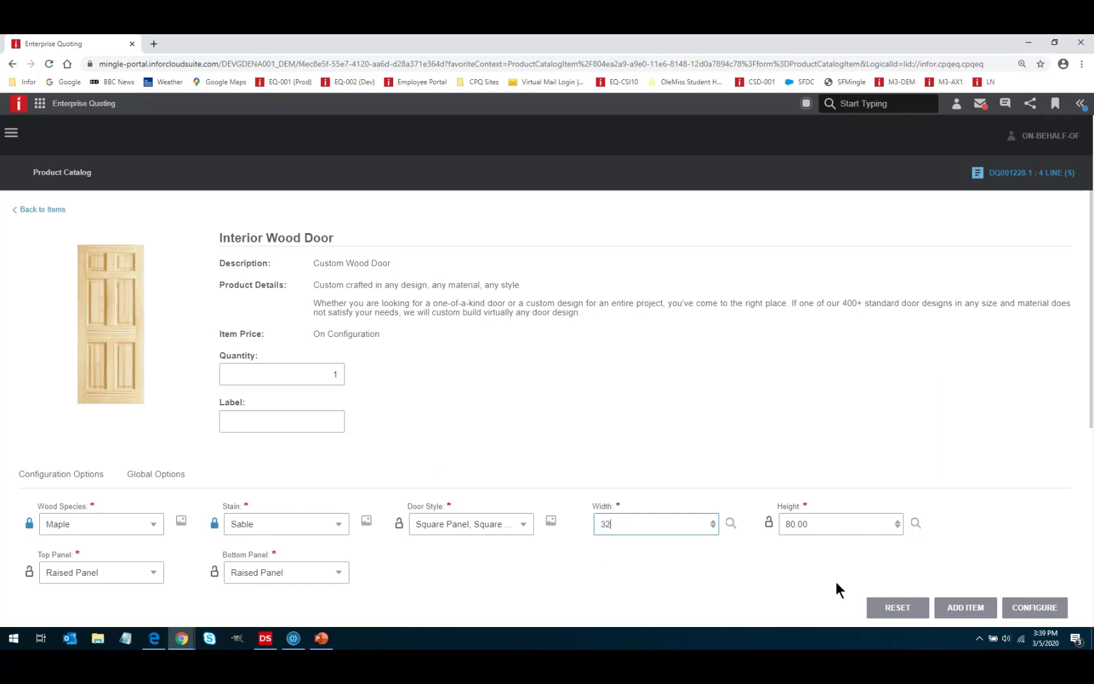
{"action": "left_click", "coordinate": [966, 607]}
{"action": "left_click_drag", "start_coordinate": [638, 525], "coordinate": [577, 525]}
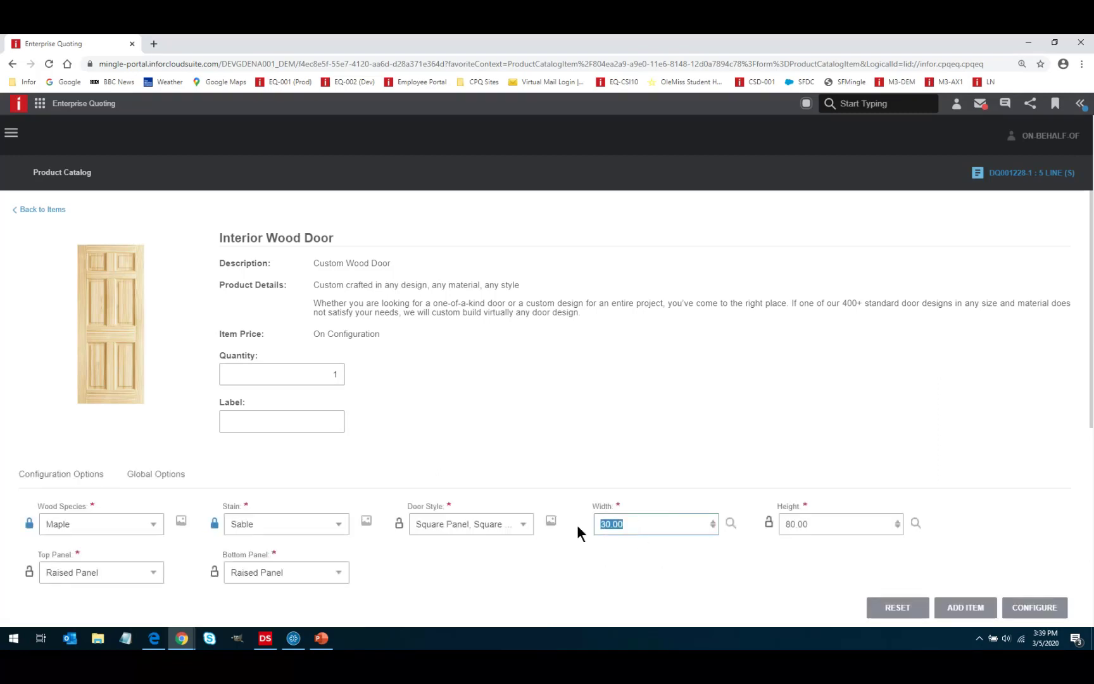
{"action": "type", "text": "34"}
{"action": "left_click", "coordinate": [960, 607]}
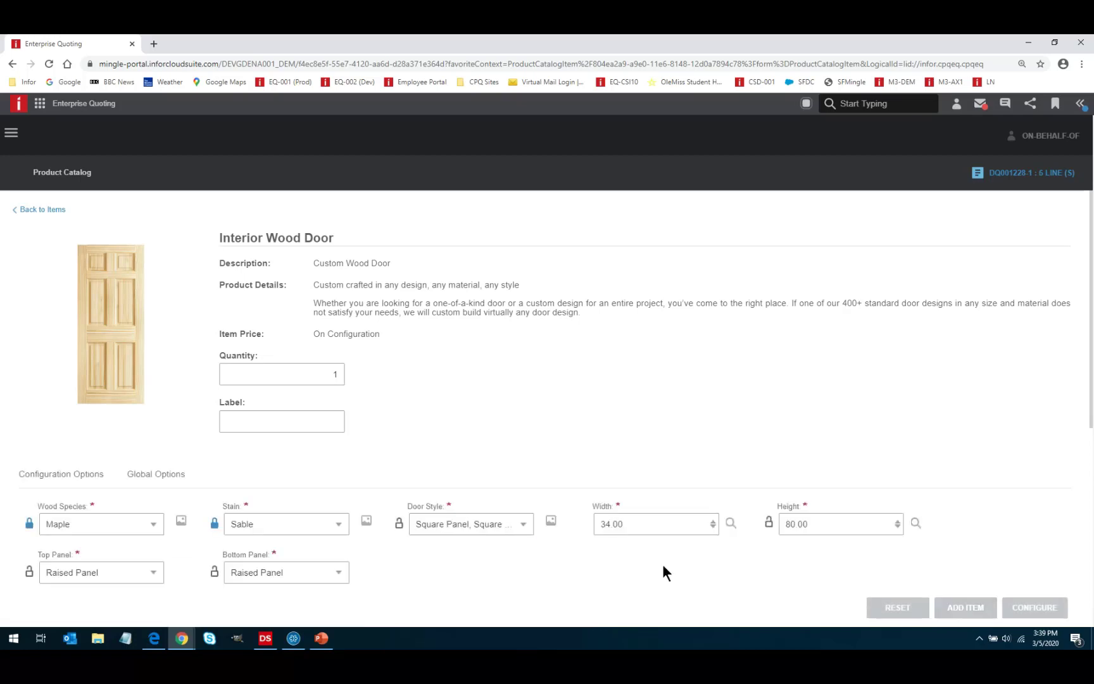
{"action": "left_click_drag", "start_coordinate": [643, 526], "coordinate": [601, 525]}
{"action": "type", "text": "30"}
{"action": "left_click", "coordinate": [966, 606]}
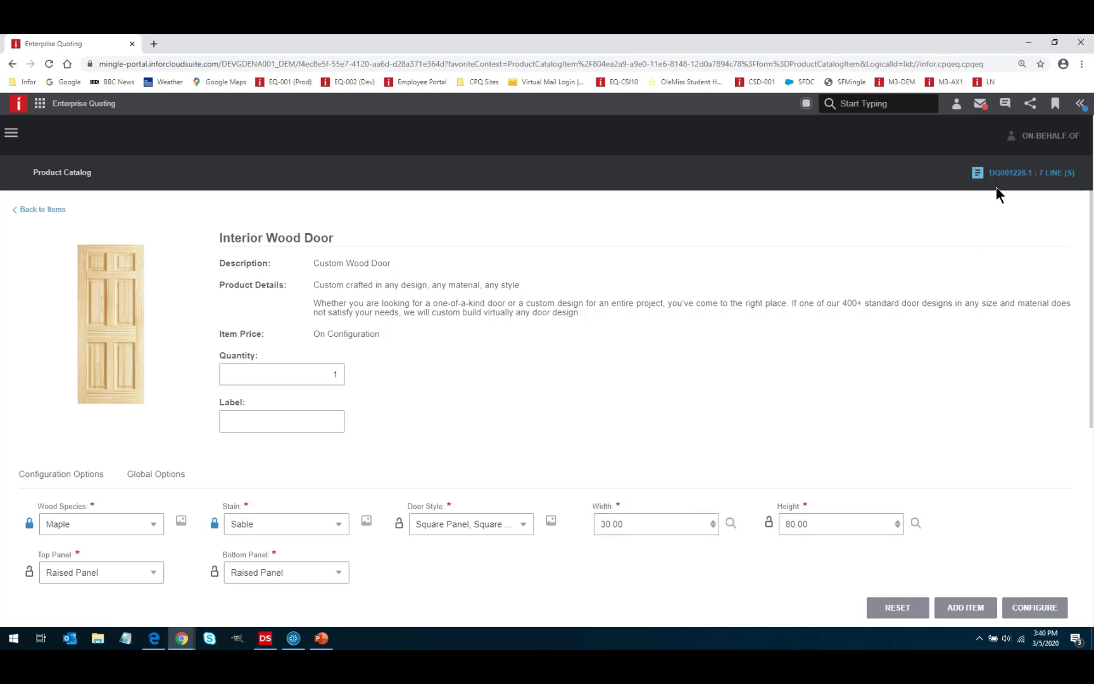
Open the quote and review the configuration summaries of the Half Vent Below, the Casement Triple and the Interior Wood Door on line 3.
{"action": "left_click", "coordinate": [1012, 172]}
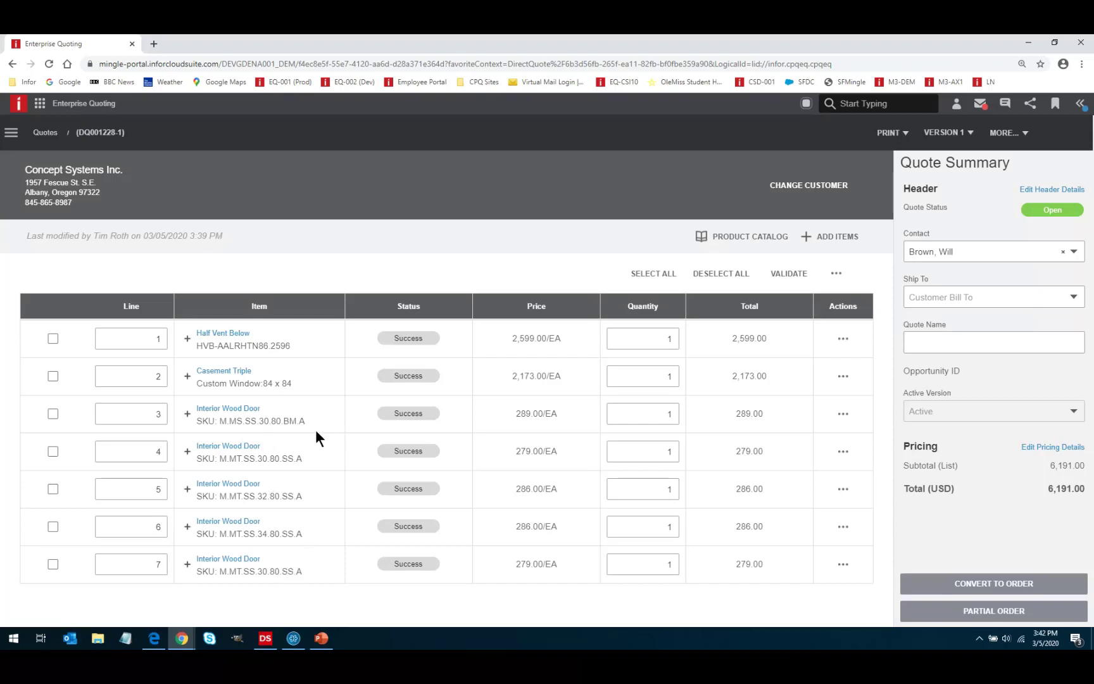
{"action": "left_click", "coordinate": [187, 338]}
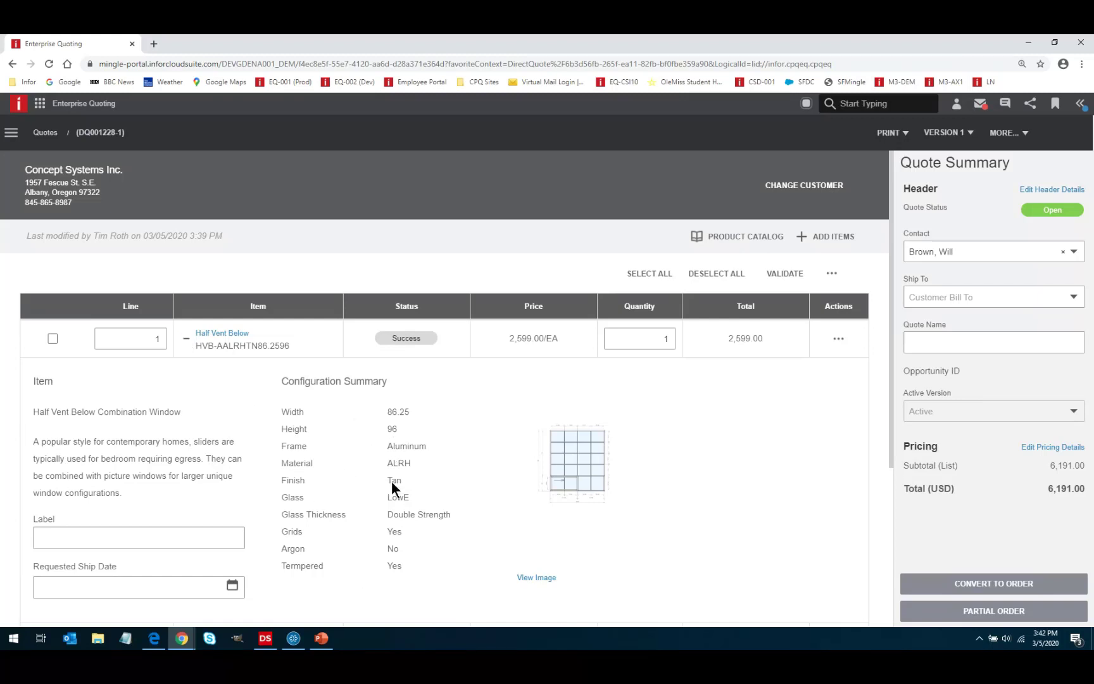
{"action": "left_click", "coordinate": [187, 341]}
{"action": "left_click", "coordinate": [187, 376]}
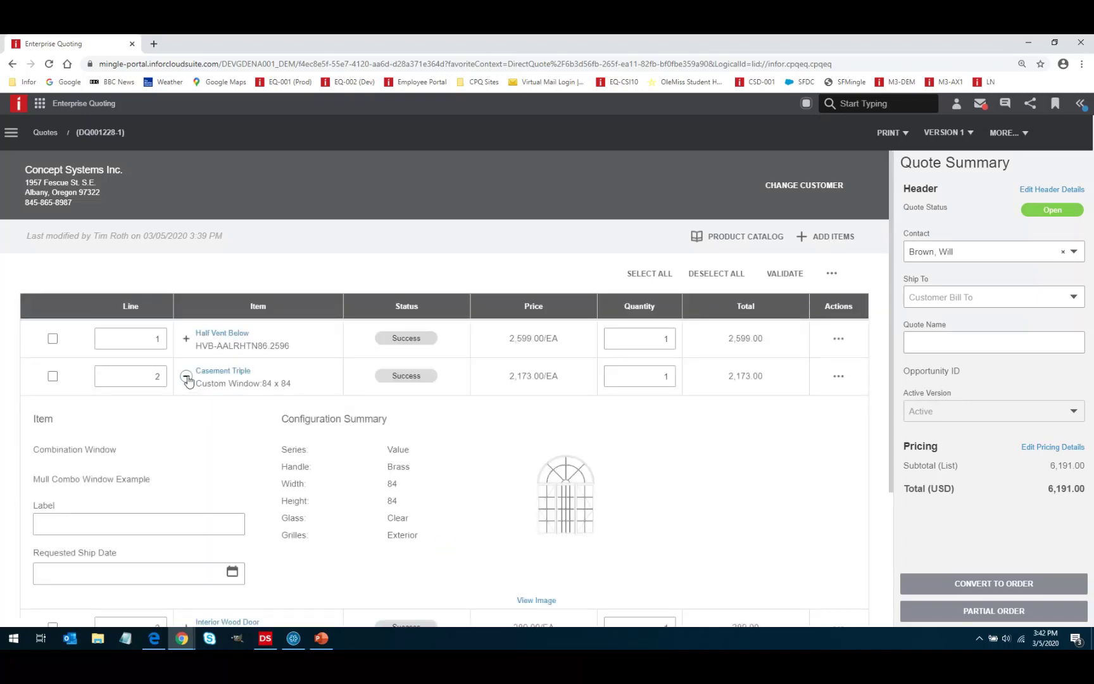
{"action": "left_click", "coordinate": [187, 376]}
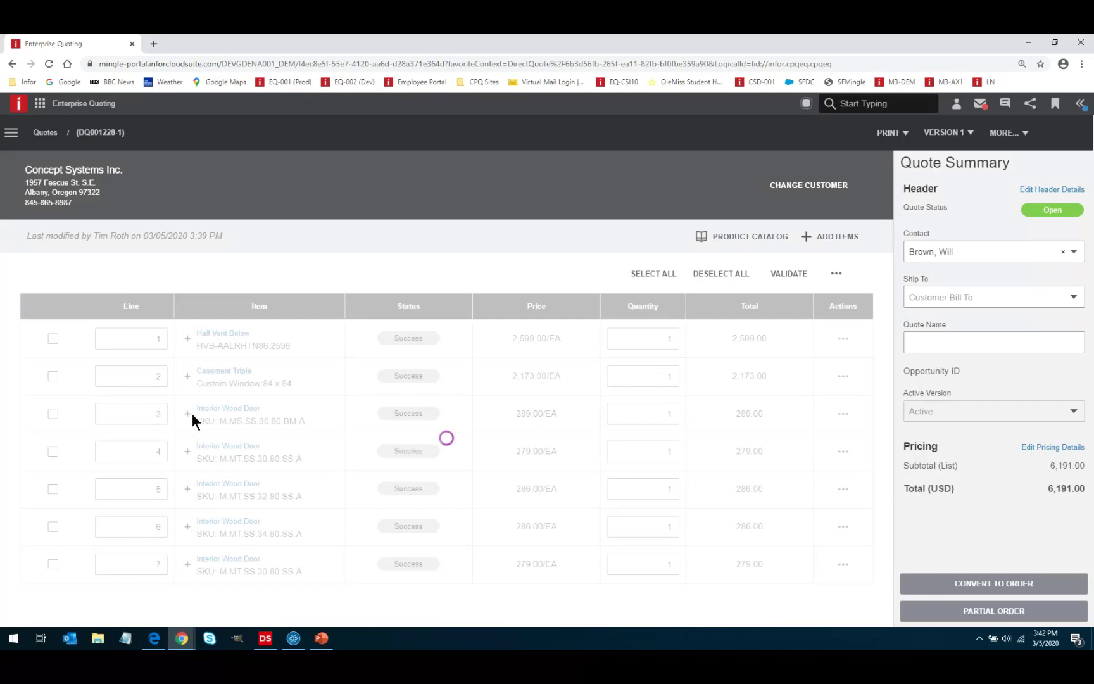
{"action": "left_click", "coordinate": [187, 414]}
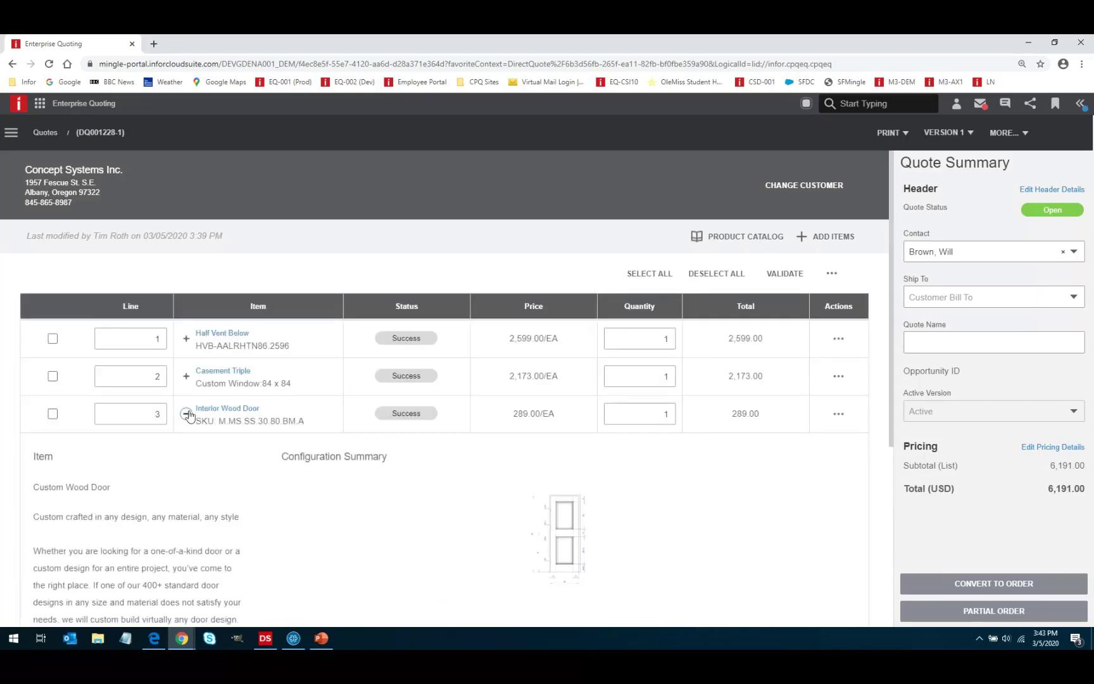
{"action": "scroll", "coordinate": [329, 470], "scroll_direction": "down", "scroll_amount": 5}
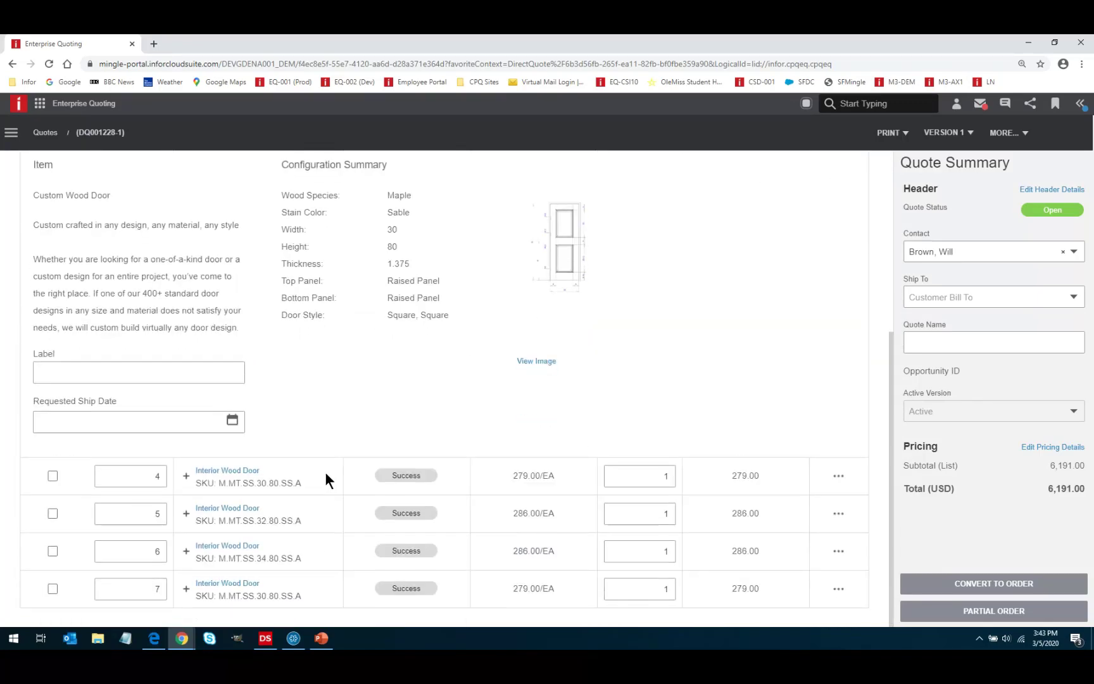
{"action": "scroll", "coordinate": [214, 430], "scroll_direction": "up", "scroll_amount": 5}
{"action": "left_click", "coordinate": [187, 414]}
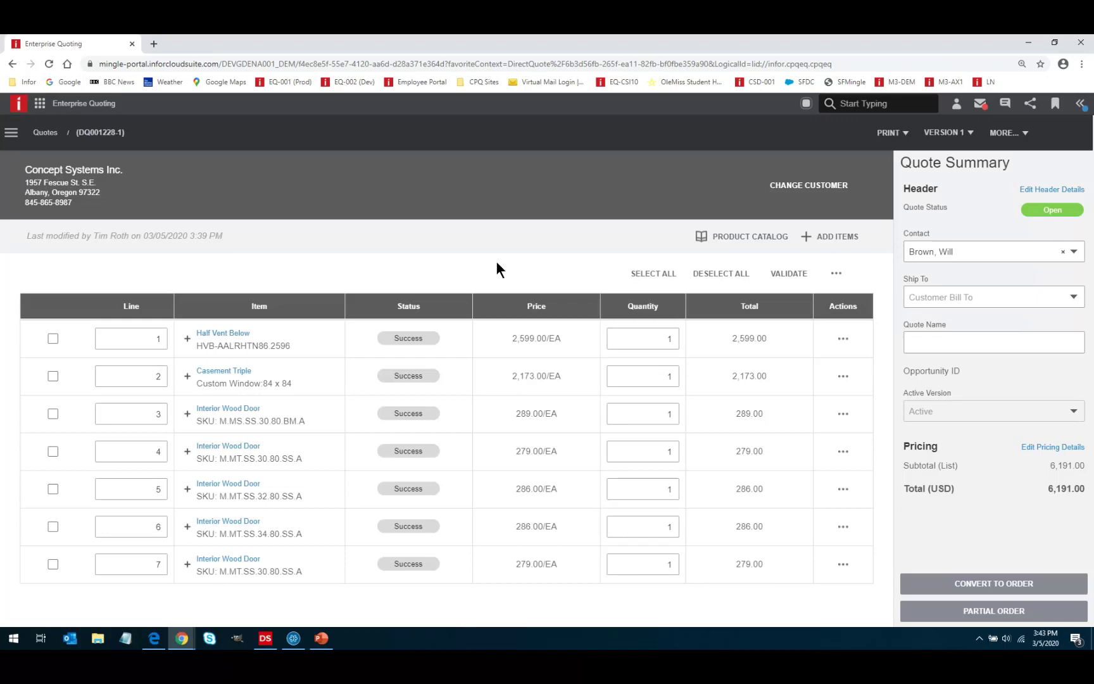
{"action": "left_click", "coordinate": [187, 414]}
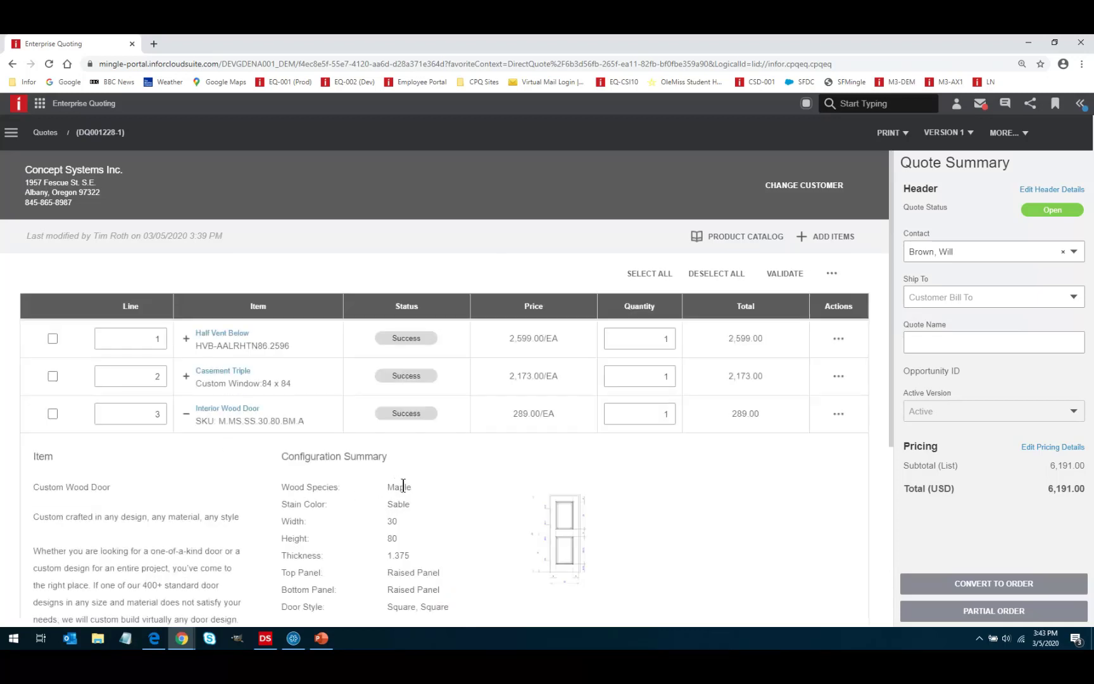
{"action": "left_click", "coordinate": [186, 414]}
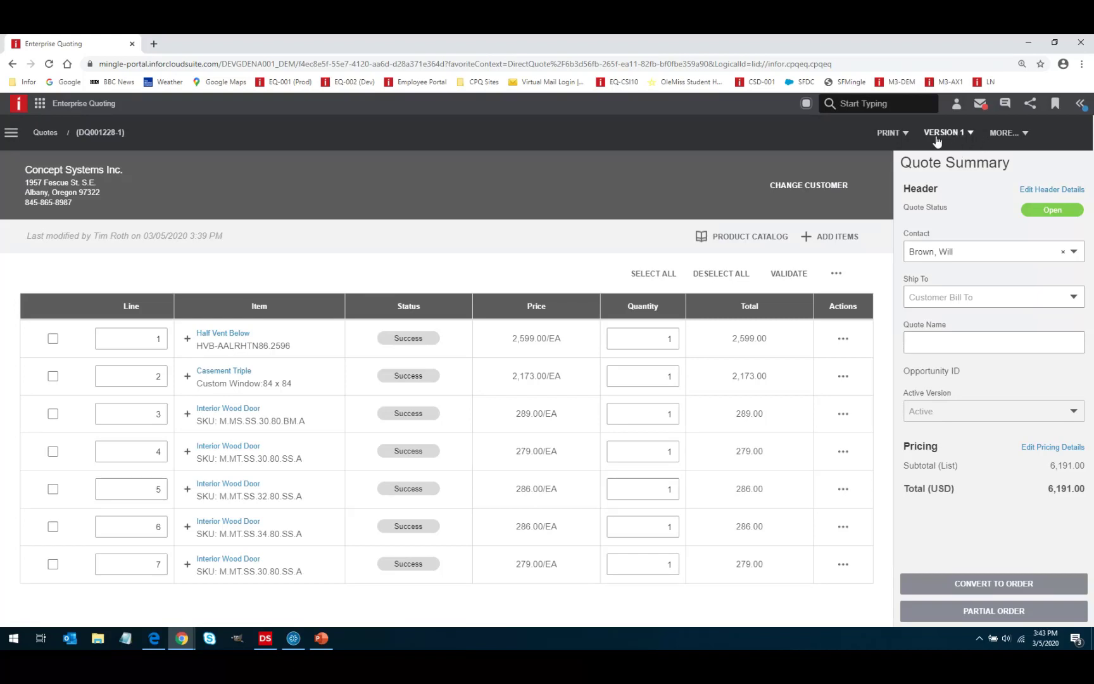
Create a new version of the quote and start a Rapid Change in it for product RF122-A1.
{"action": "left_click", "coordinate": [1003, 134]}
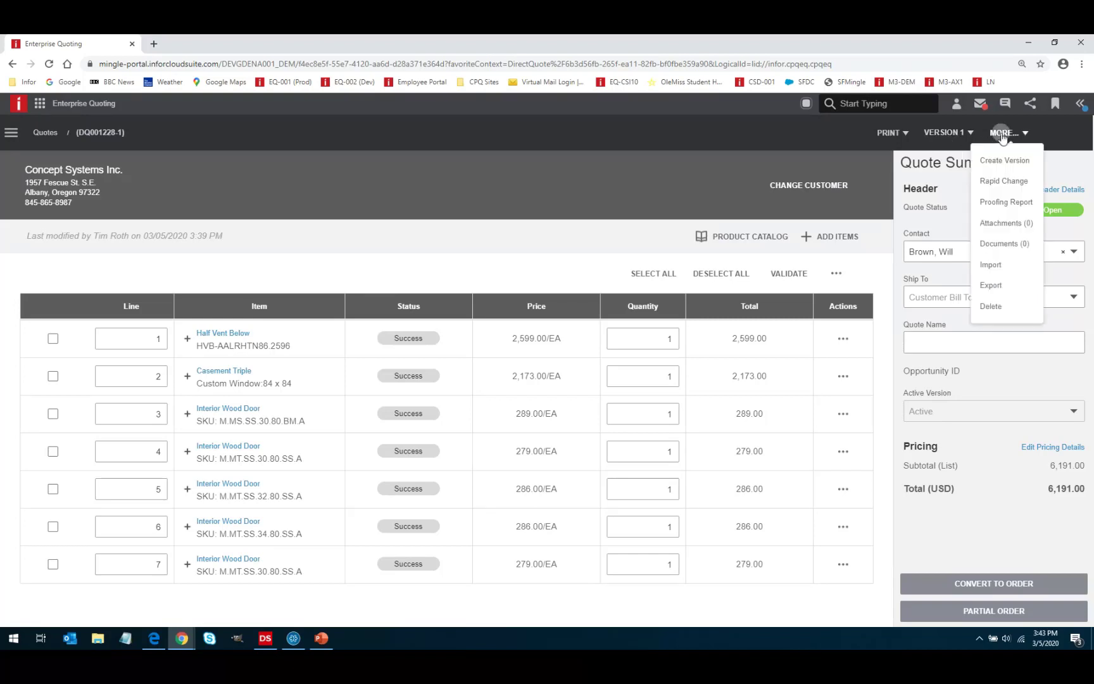
{"action": "left_click", "coordinate": [999, 162]}
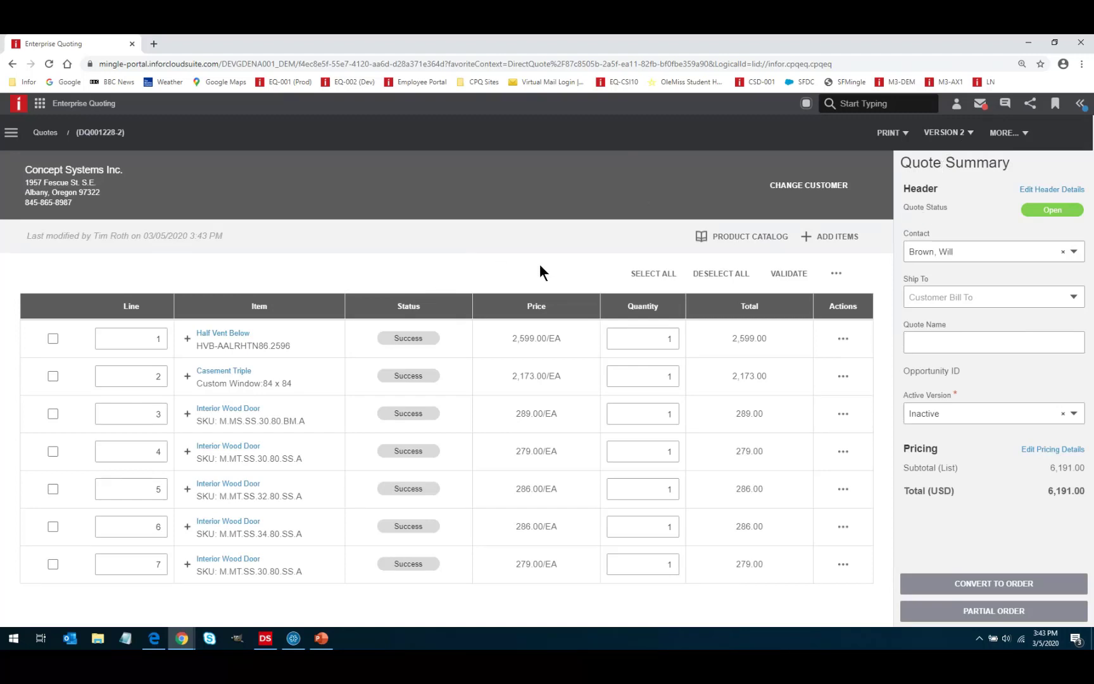
{"action": "left_click", "coordinate": [1003, 133]}
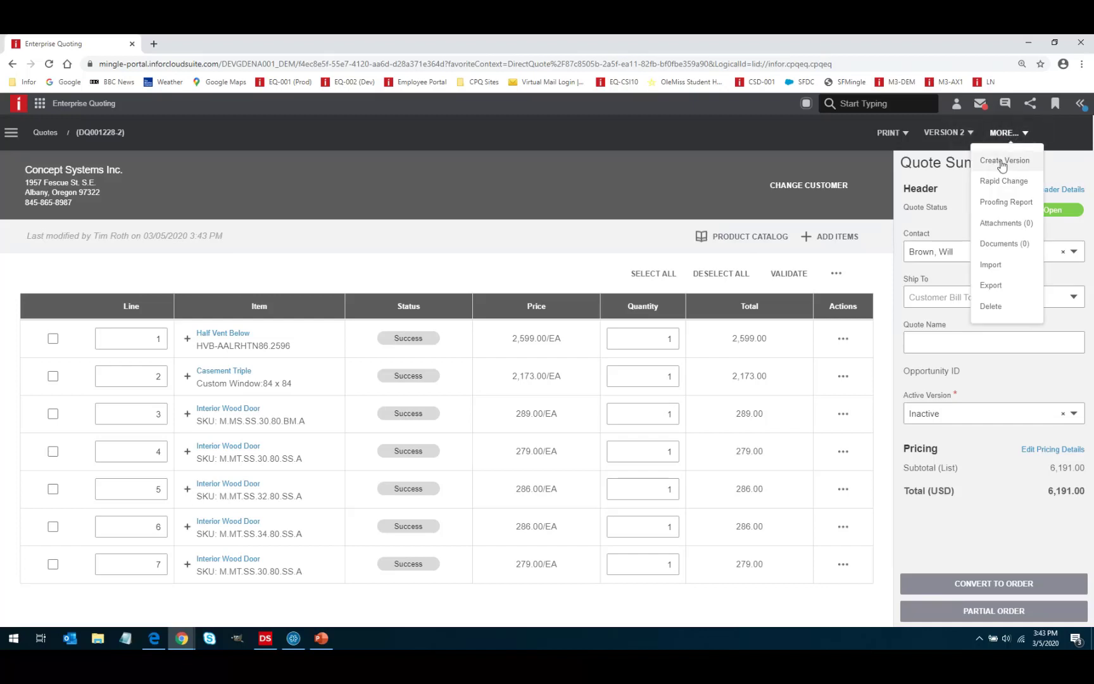
{"action": "left_click", "coordinate": [996, 182]}
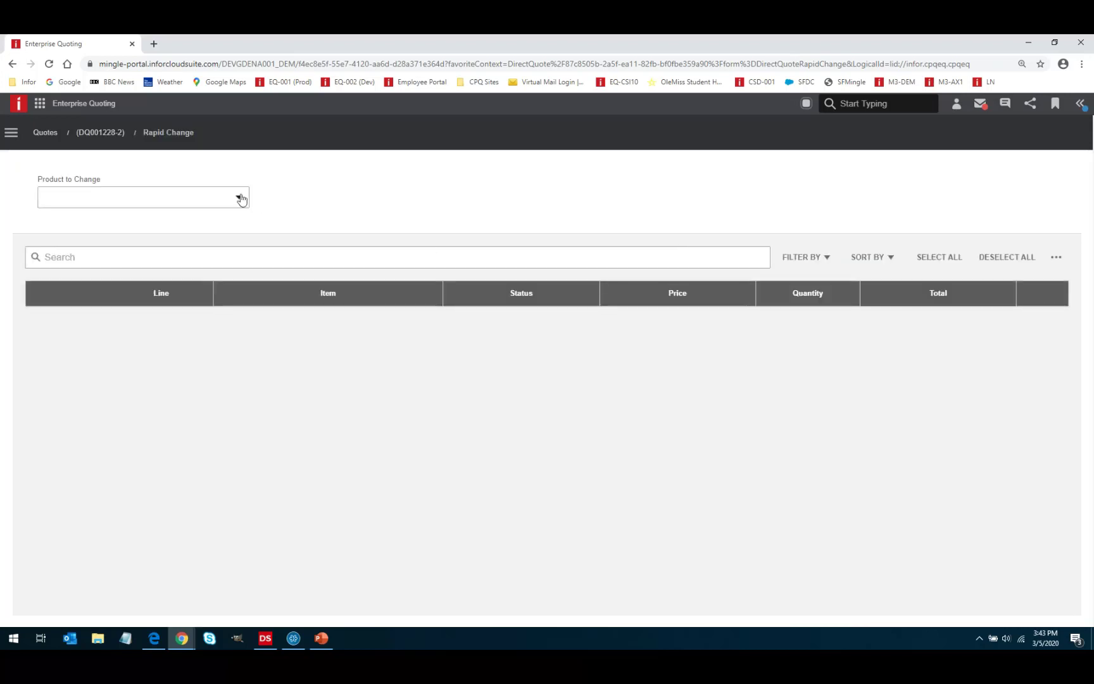
{"action": "left_click", "coordinate": [238, 197]}
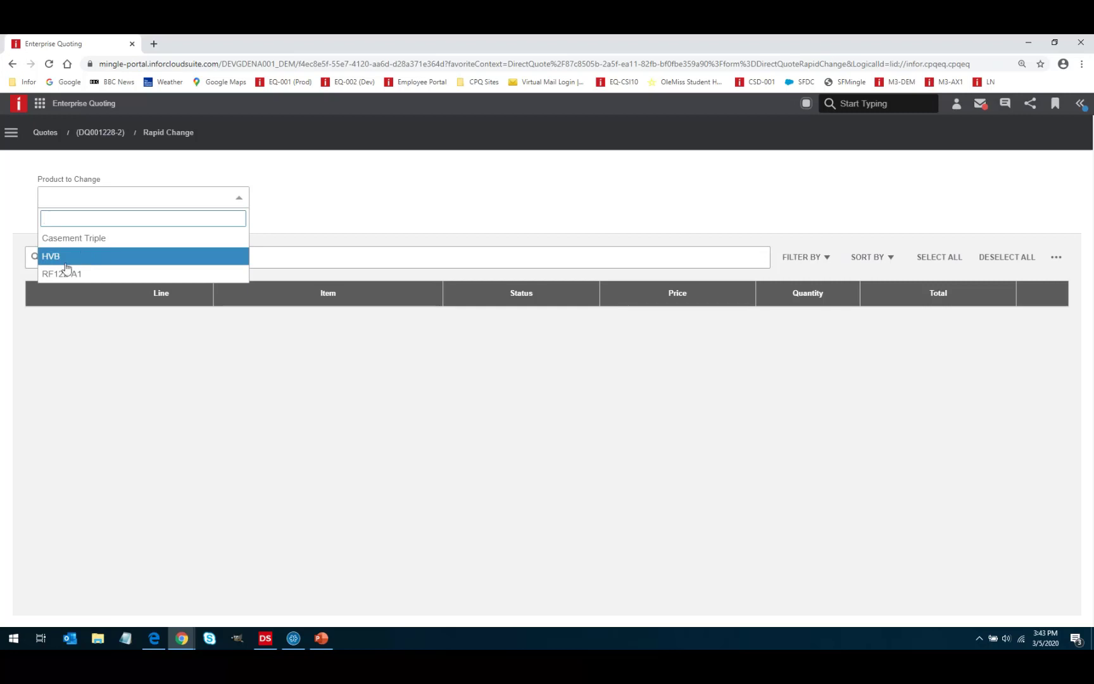
{"action": "left_click", "coordinate": [69, 273]}
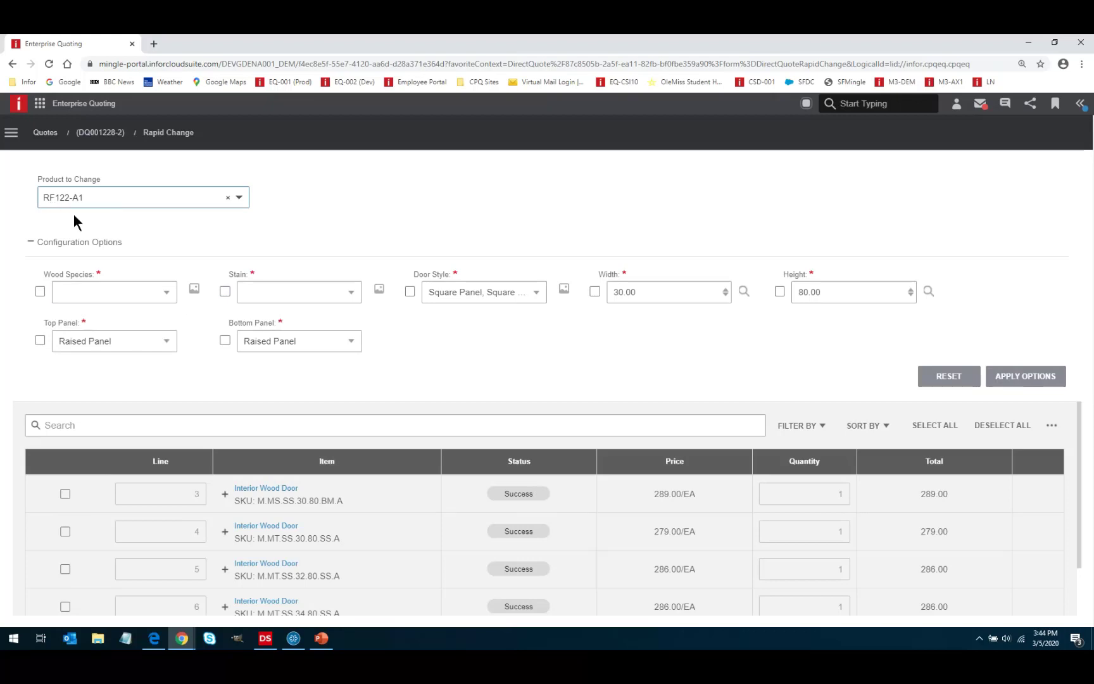
Set the Rapid Change options to Oak for the wood species and Cider for the stain.
{"action": "left_click", "coordinate": [166, 293]}
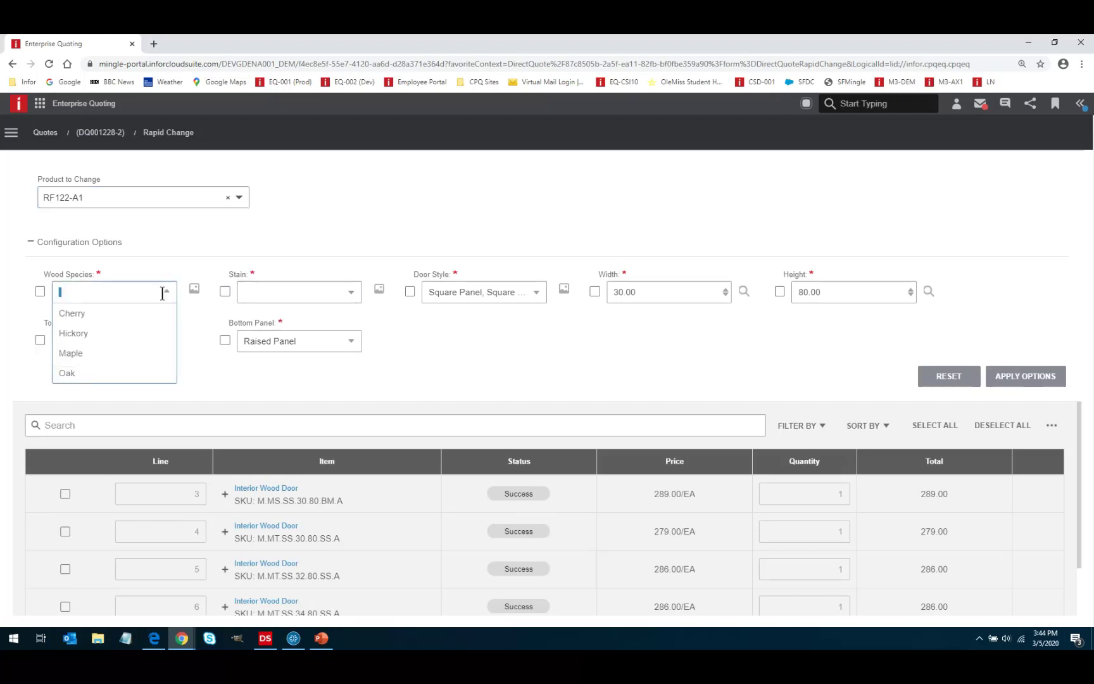
{"action": "left_click", "coordinate": [74, 373]}
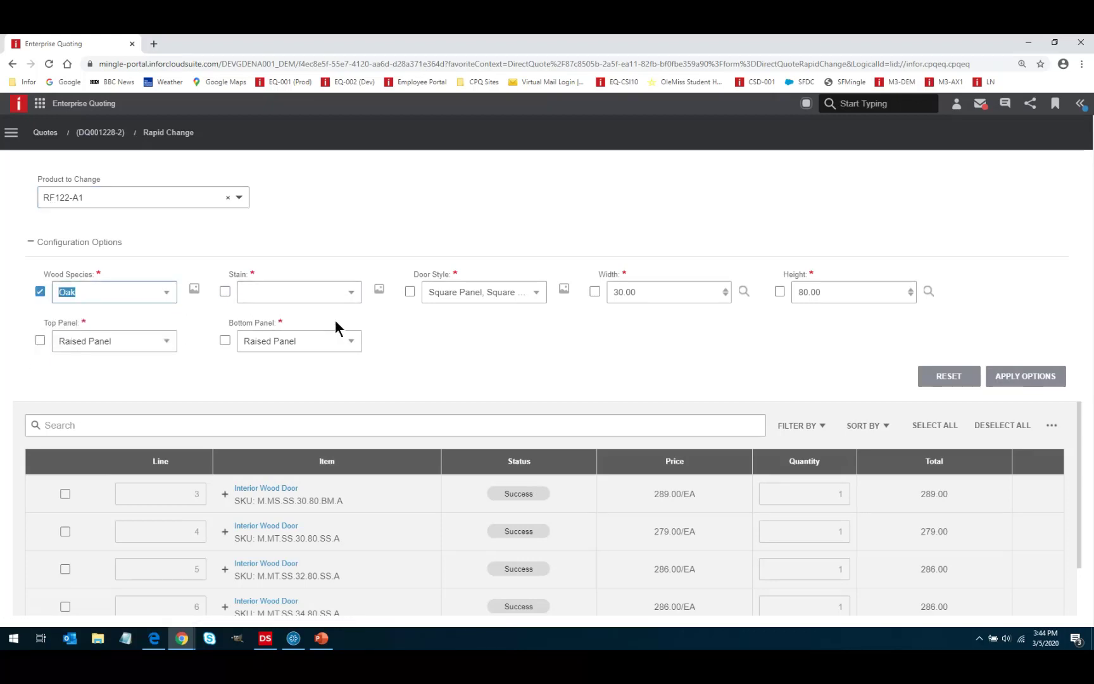
{"action": "left_click", "coordinate": [352, 290]}
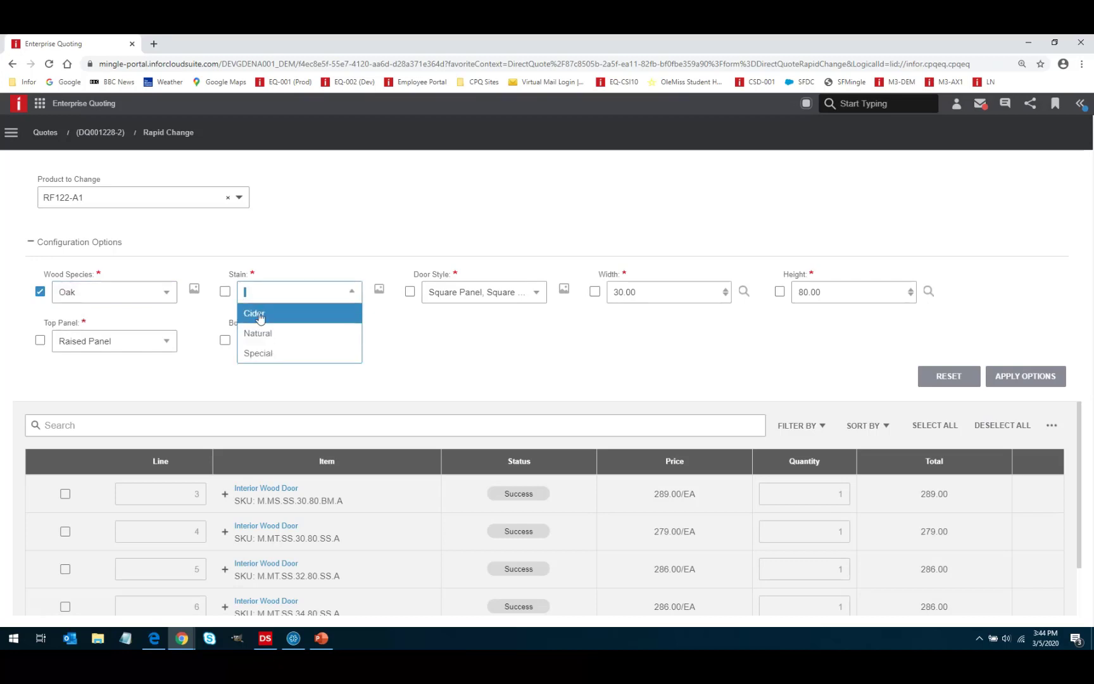
{"action": "left_click", "coordinate": [280, 314]}
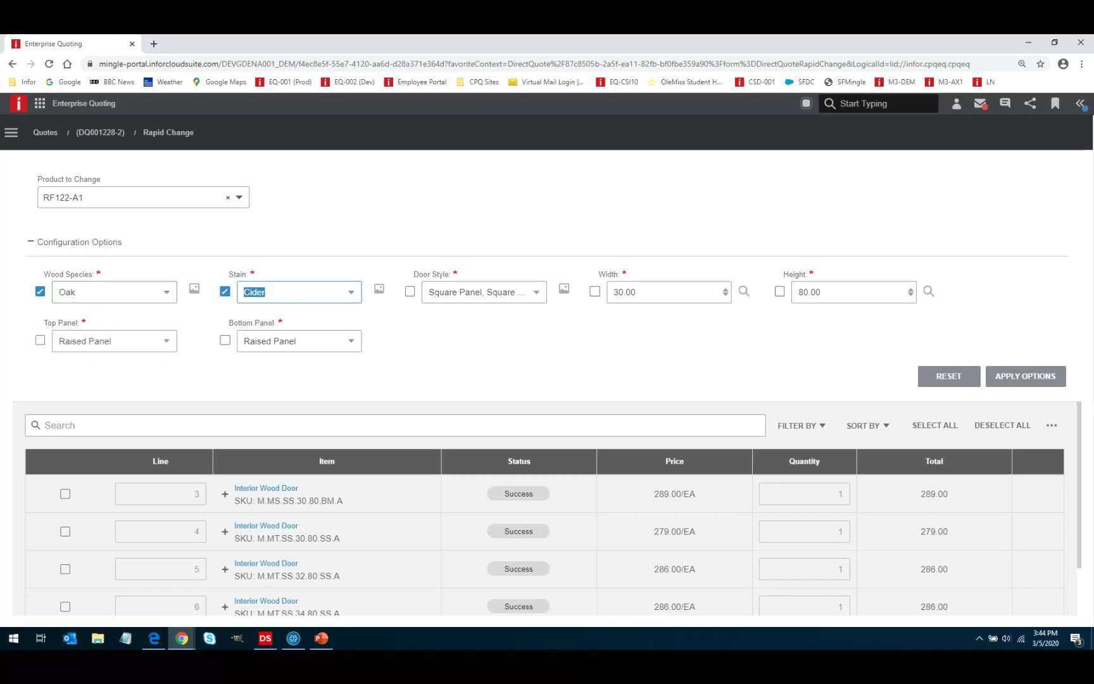
Select the Interior Wood Door lines 3 through 7 and apply the chosen options to them.
{"action": "left_click", "coordinate": [66, 495]}
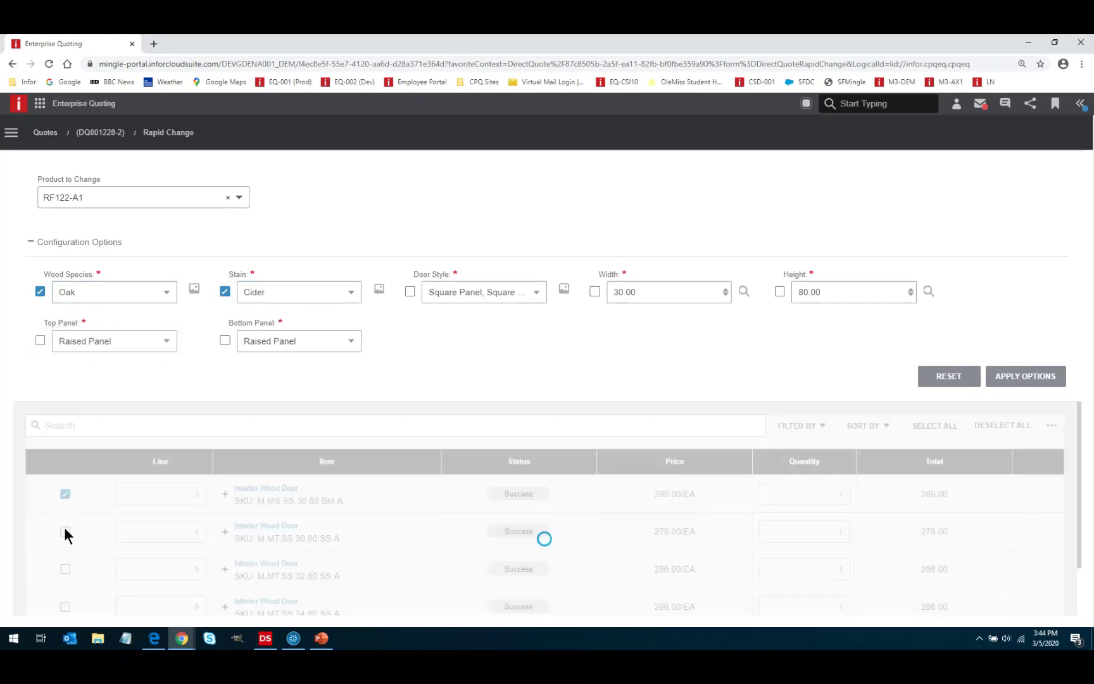
{"action": "left_click", "coordinate": [66, 531]}
{"action": "scroll", "coordinate": [67, 552], "scroll_direction": "down", "scroll_amount": 1}
{"action": "left_click", "coordinate": [66, 509]}
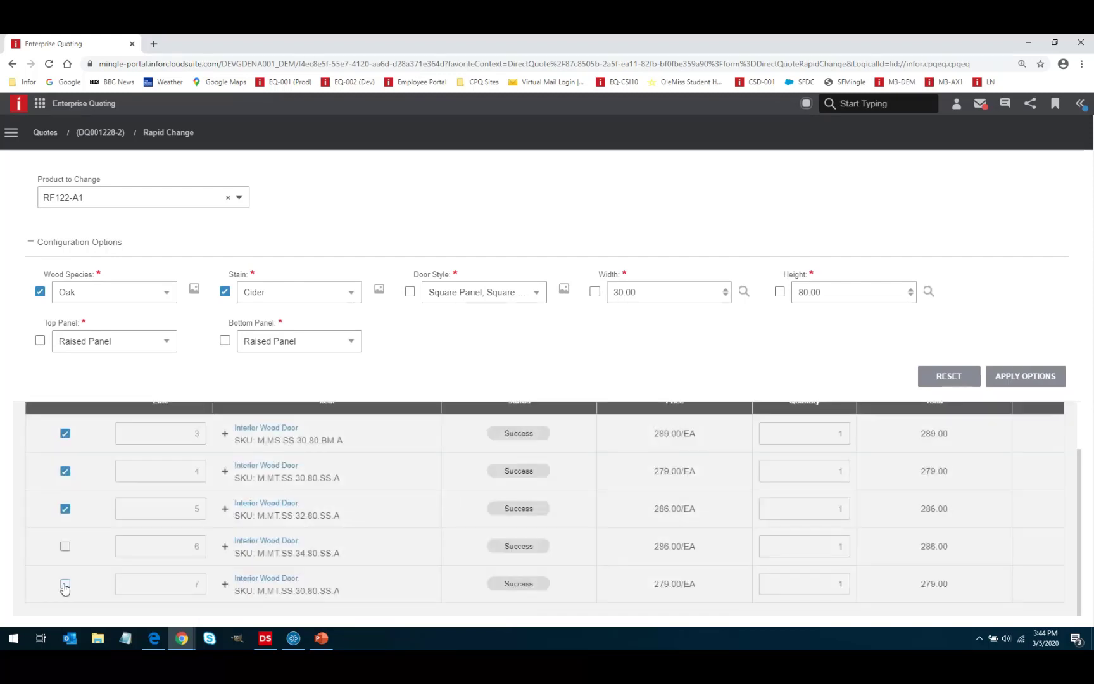
{"action": "left_click", "coordinate": [65, 583]}
{"action": "left_click", "coordinate": [65, 546]}
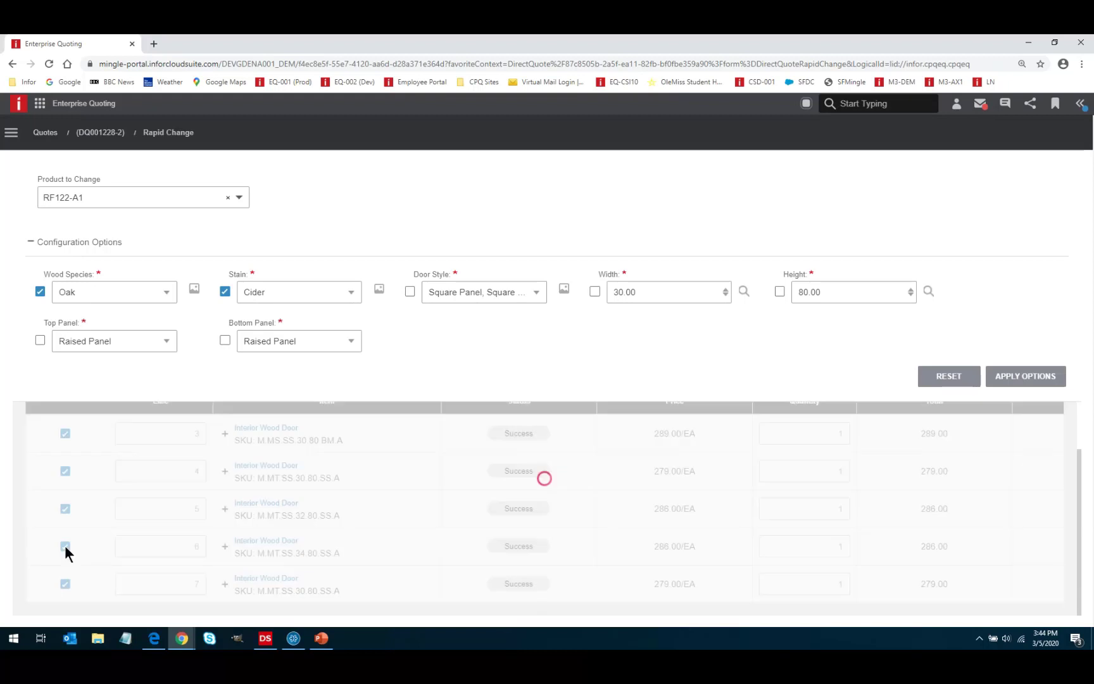
{"action": "left_click", "coordinate": [1024, 378]}
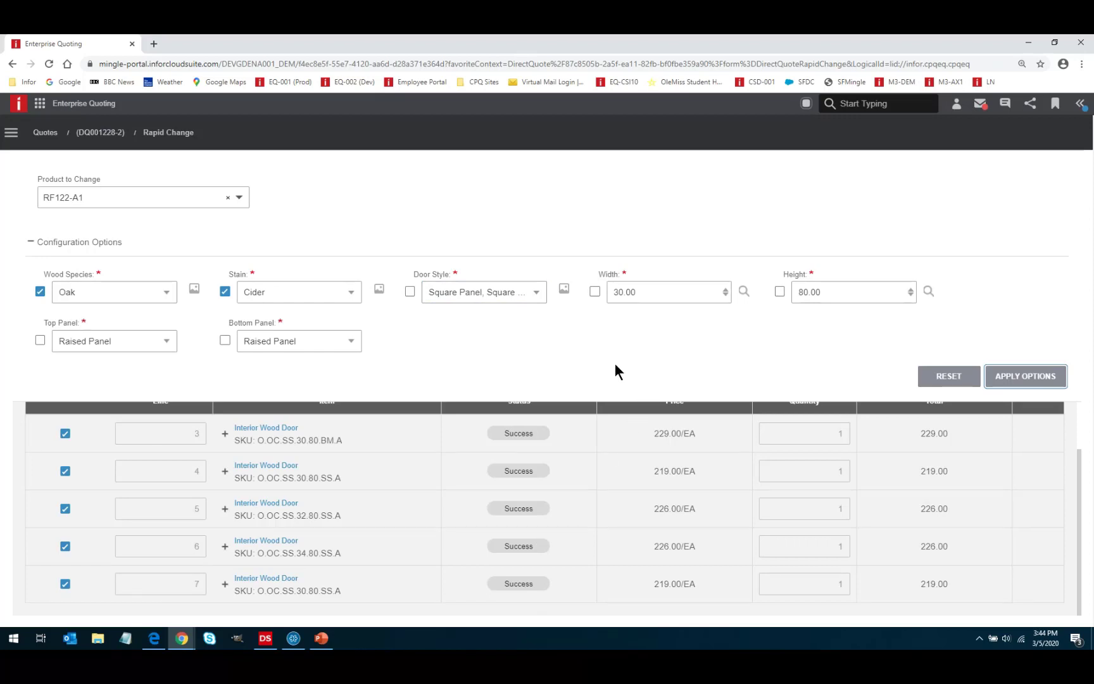
Return to the quote and review the configuration summary of the Interior Wood Door on line 3.
{"action": "left_click", "coordinate": [100, 133]}
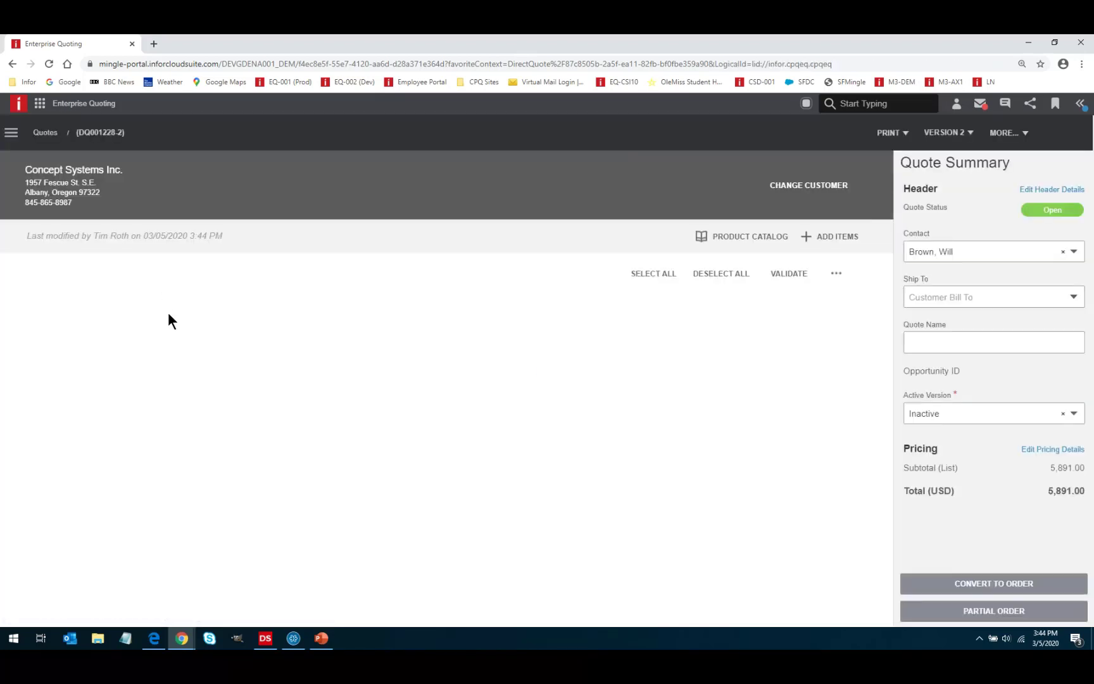
{"action": "left_click", "coordinate": [188, 413]}
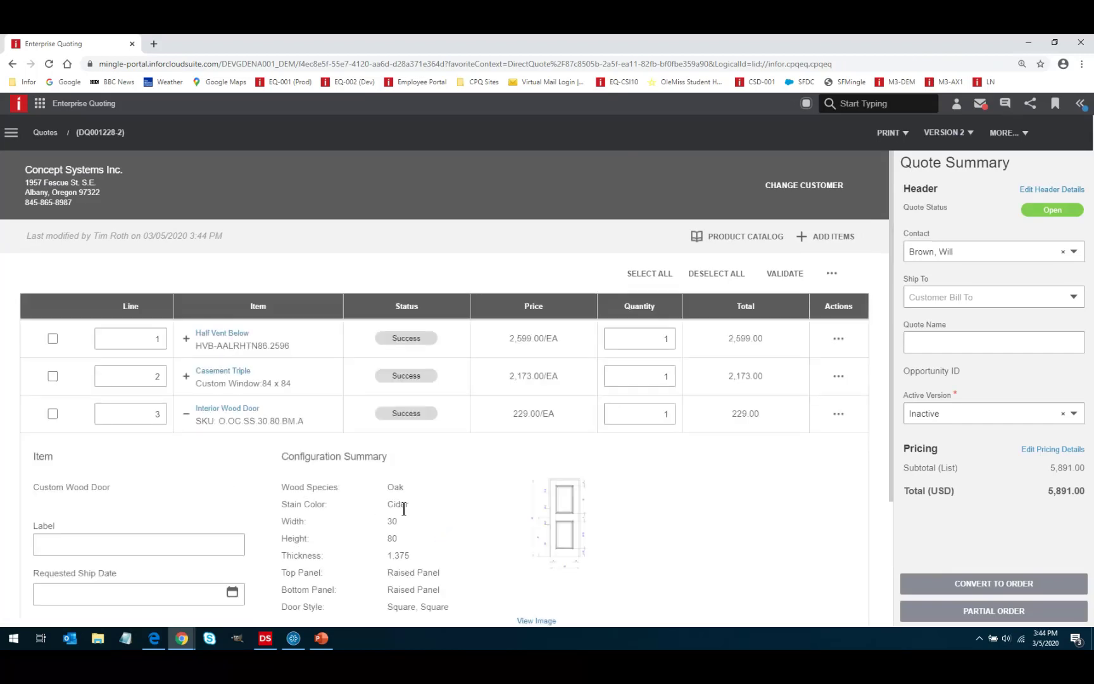
Collapse the details of line 3 and start another Rapid Change for product RF122-A1.
{"action": "left_click", "coordinate": [186, 414]}
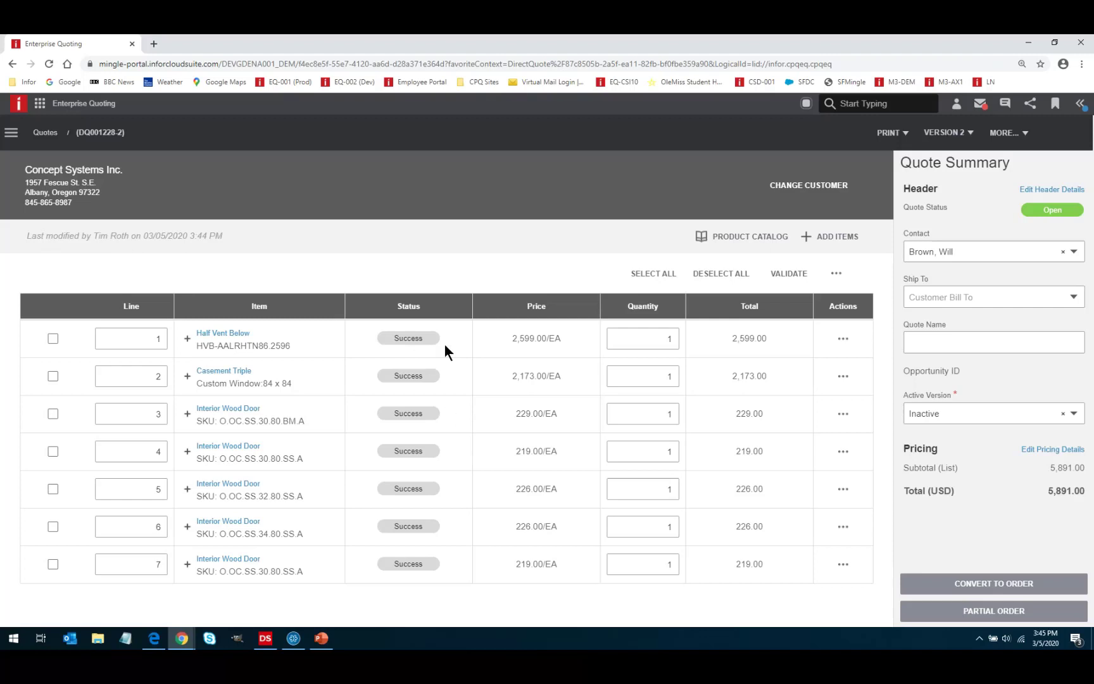
{"action": "left_click", "coordinate": [1005, 134]}
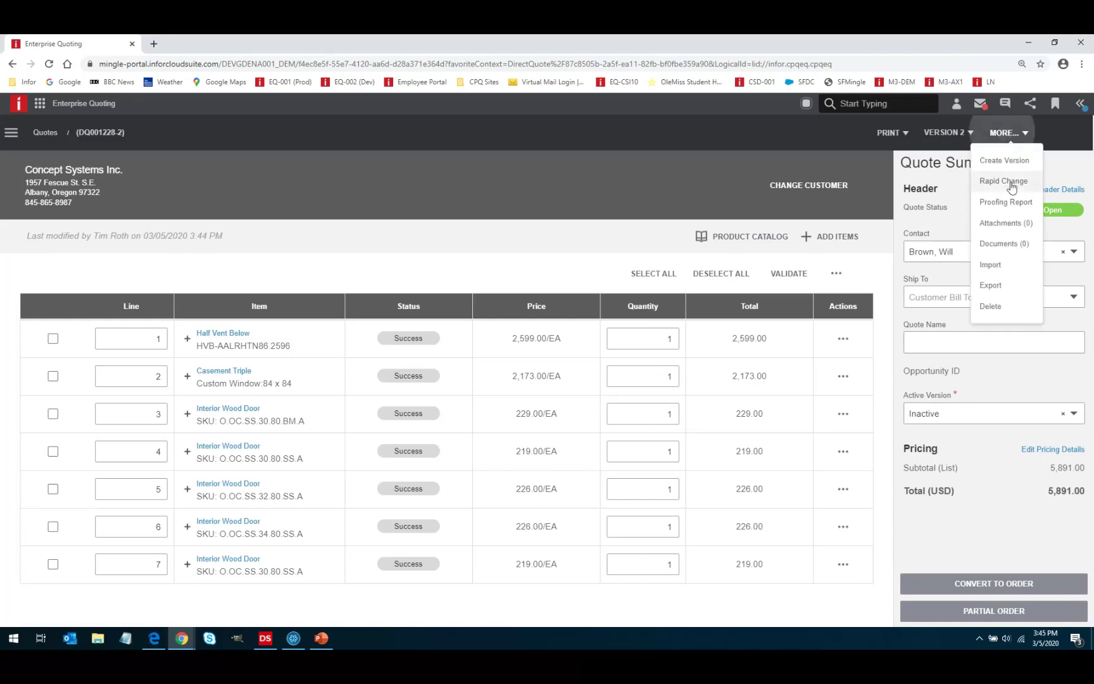
{"action": "left_click", "coordinate": [998, 181]}
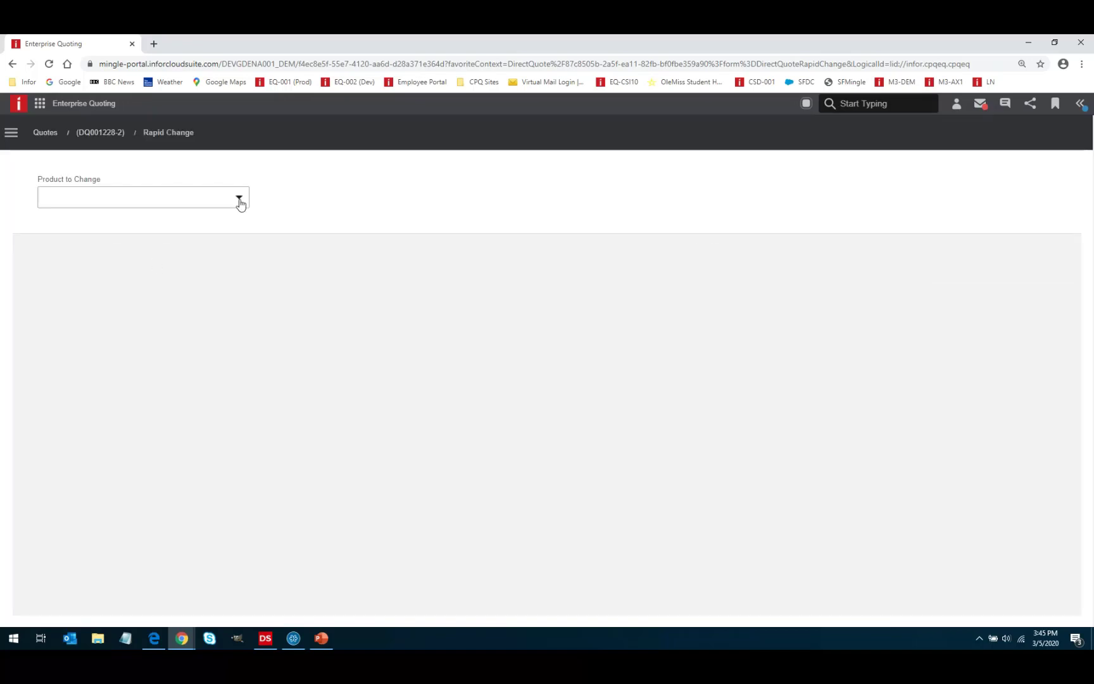
{"action": "left_click", "coordinate": [239, 199]}
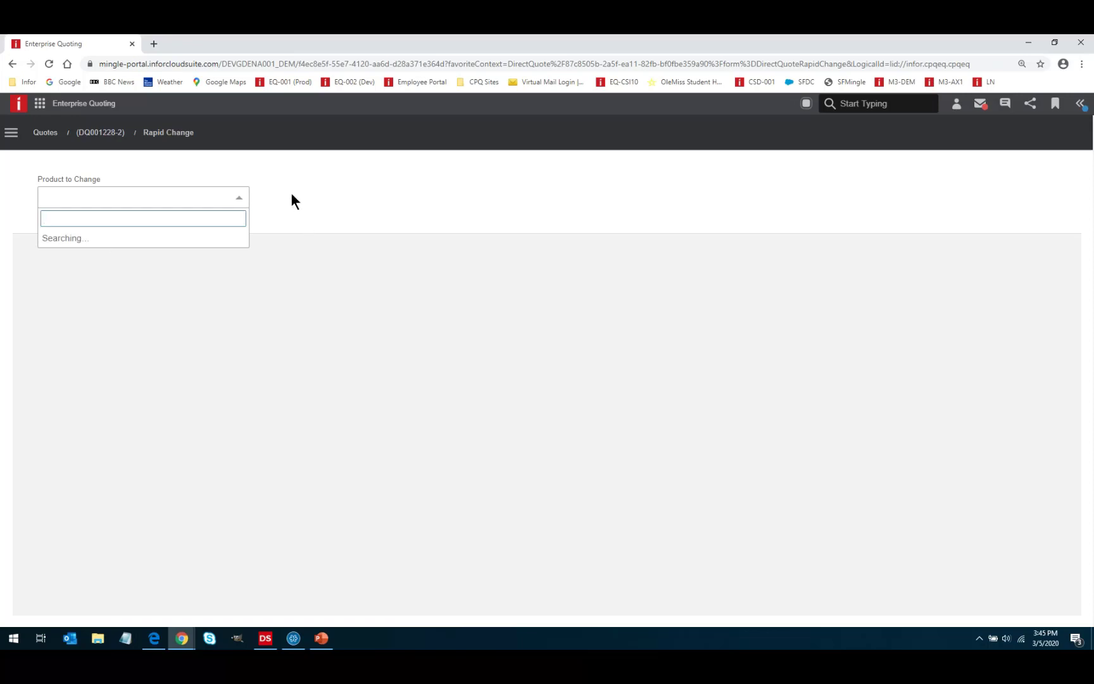
{"action": "left_click", "coordinate": [239, 208]}
{"action": "left_click", "coordinate": [237, 209]}
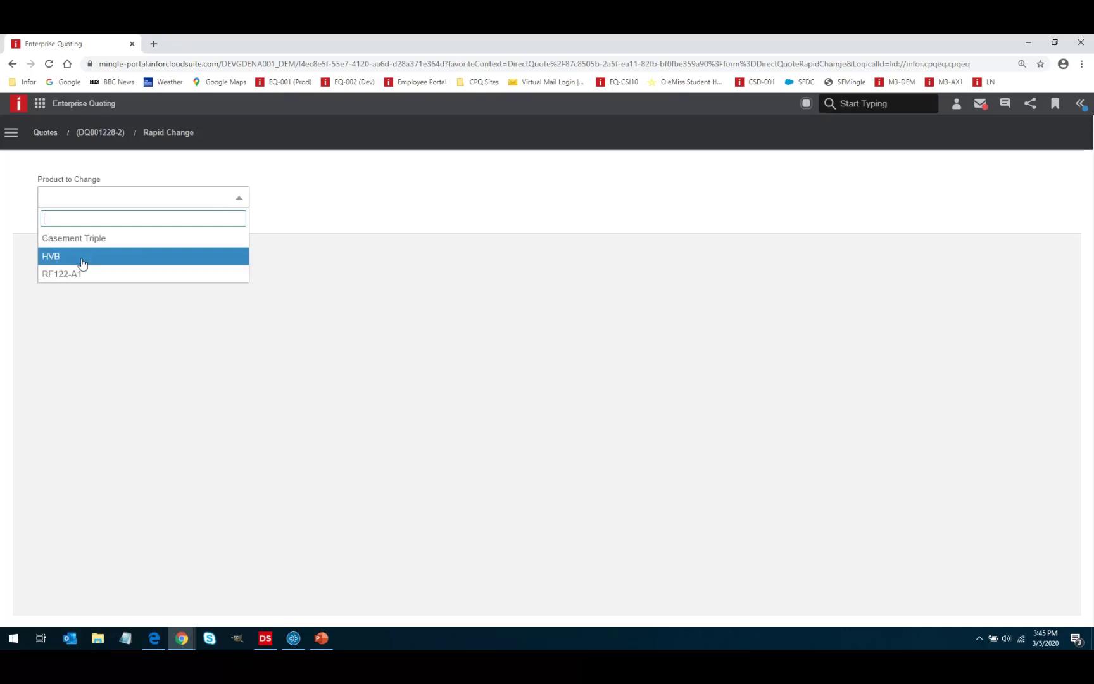
{"action": "left_click", "coordinate": [72, 274]}
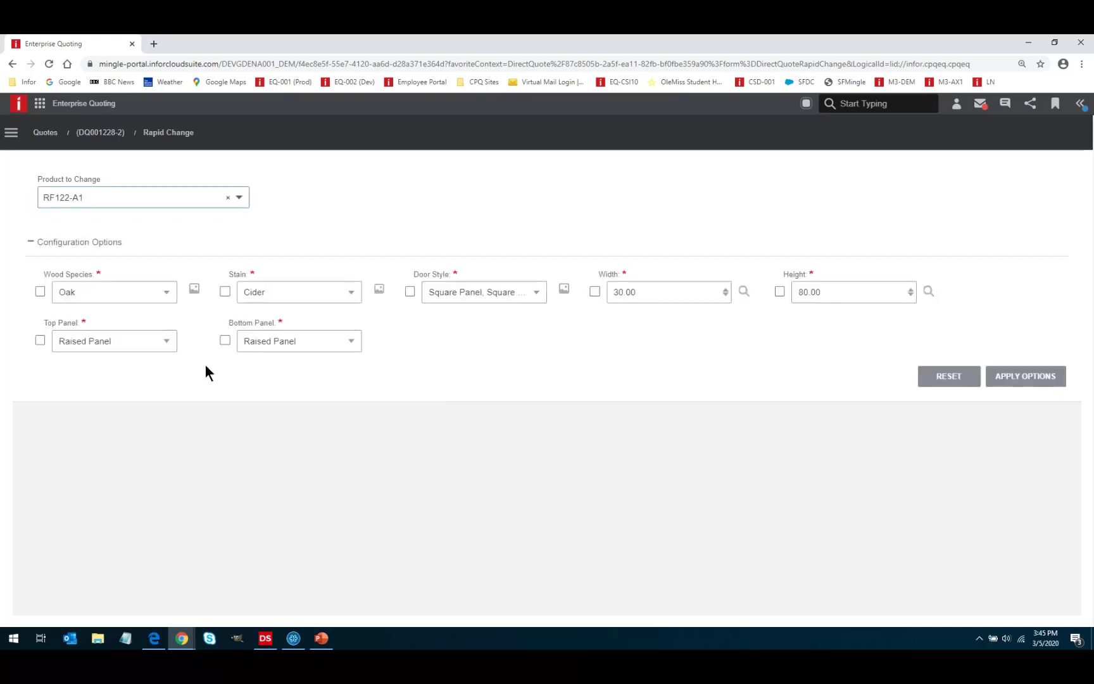
Set the Rapid Change options to Hickory for the wood species and Natural for the stain.
{"action": "left_click", "coordinate": [165, 291]}
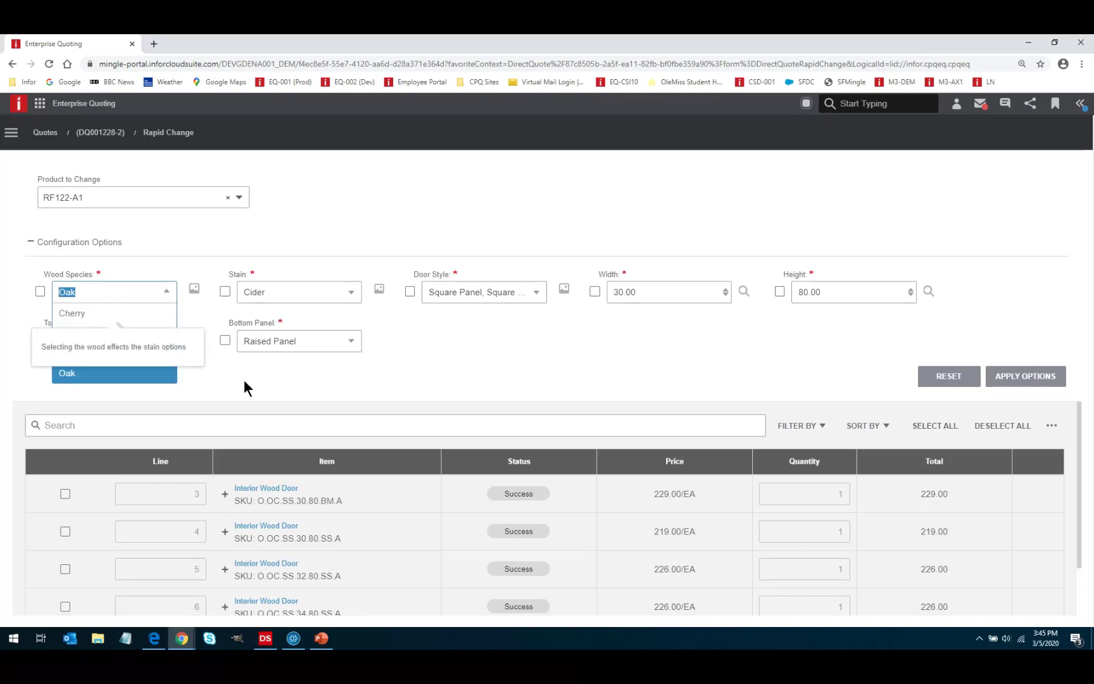
{"action": "left_click", "coordinate": [74, 332]}
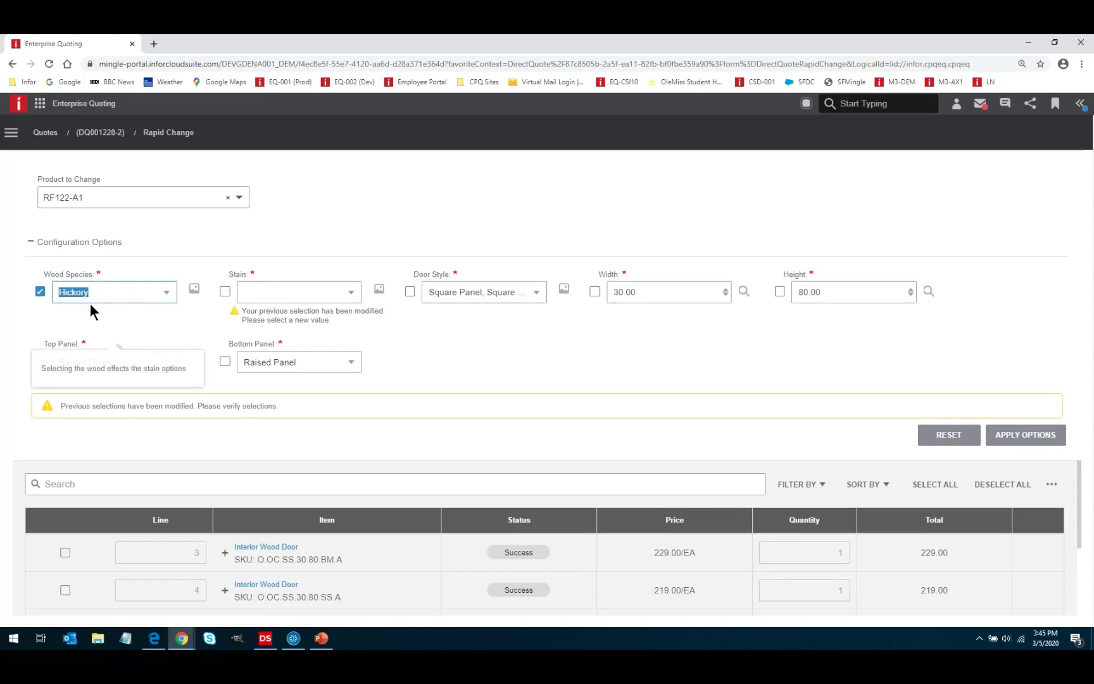
{"action": "left_click", "coordinate": [349, 291]}
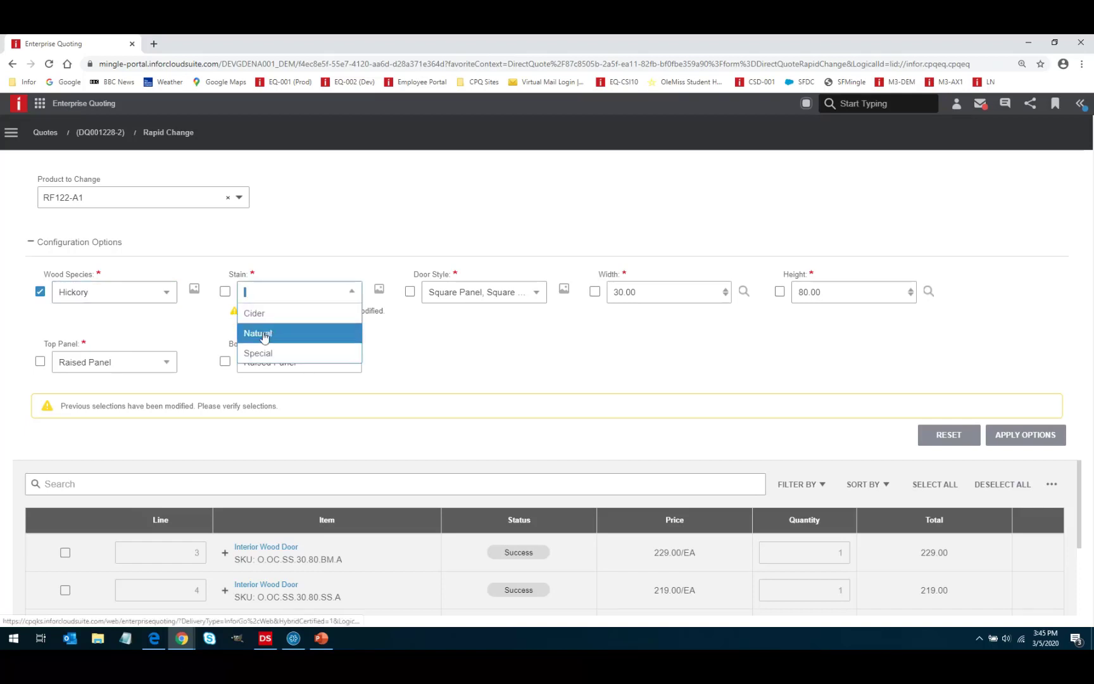
{"action": "left_click", "coordinate": [271, 331]}
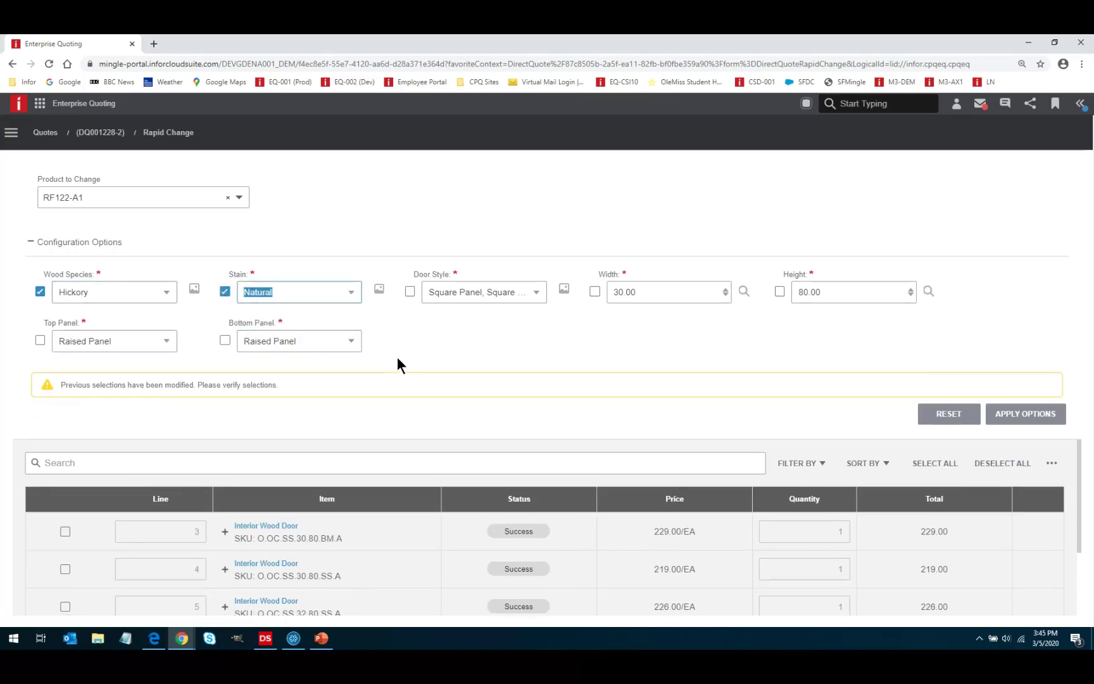
Try to select all the Interior Wood Door lines for the Rapid Change, and go back to the quote.
{"action": "left_click", "coordinate": [932, 465]}
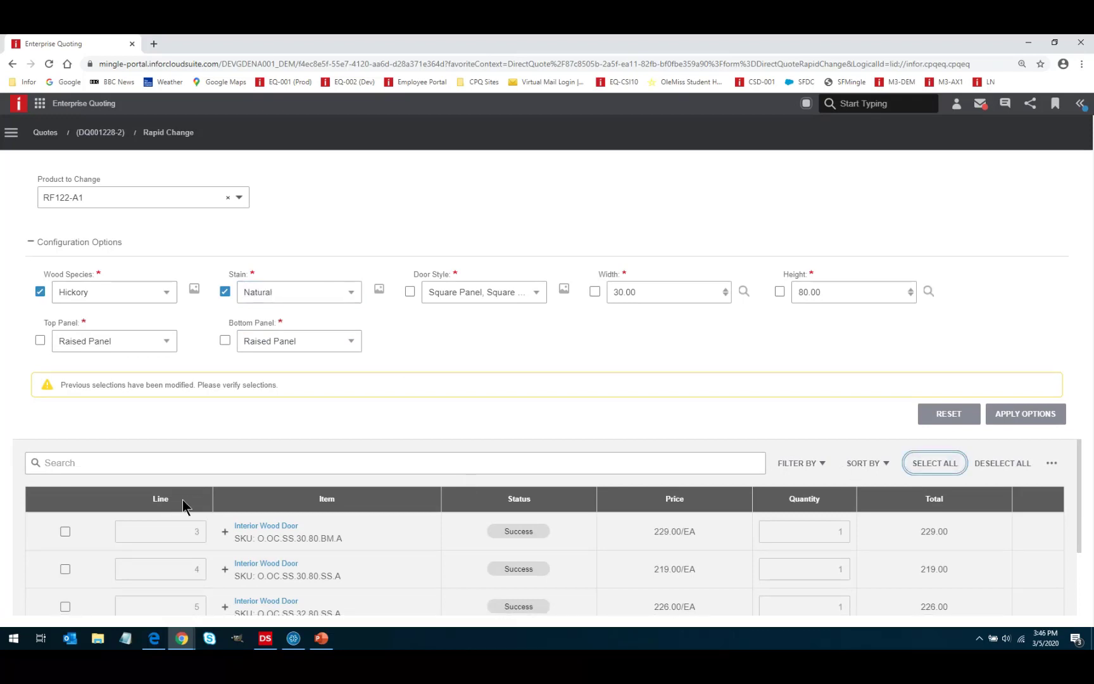
{"action": "scroll", "coordinate": [182, 498], "scroll_direction": "down", "scroll_amount": 3}
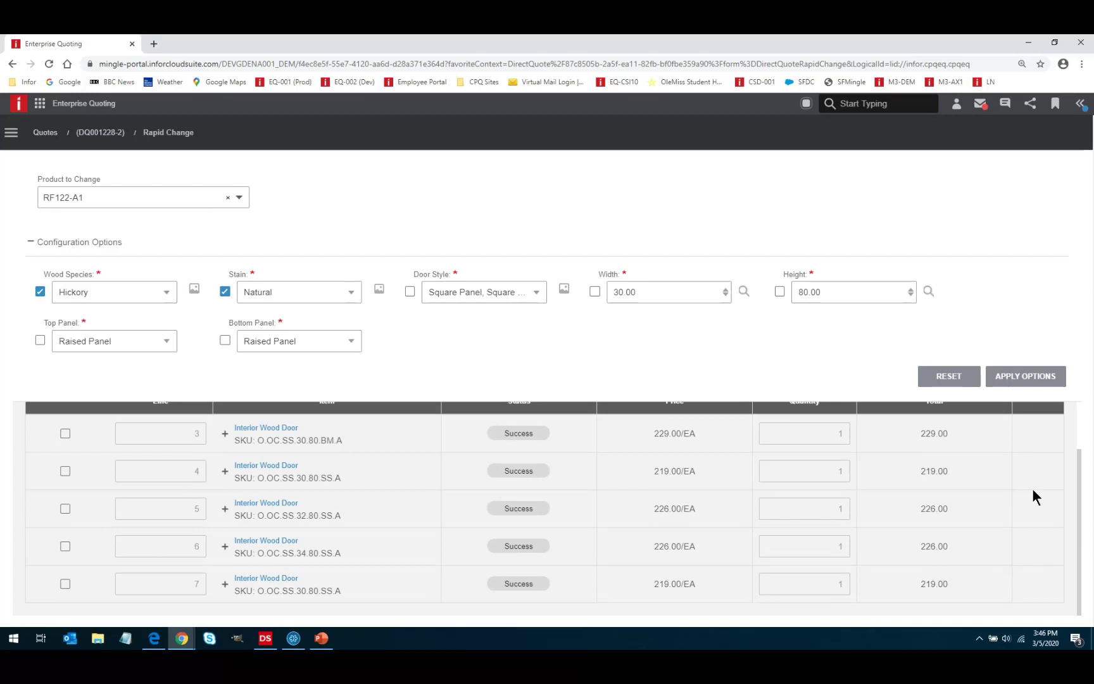
{"action": "scroll", "coordinate": [1031, 497], "scroll_direction": "up", "scroll_amount": 1}
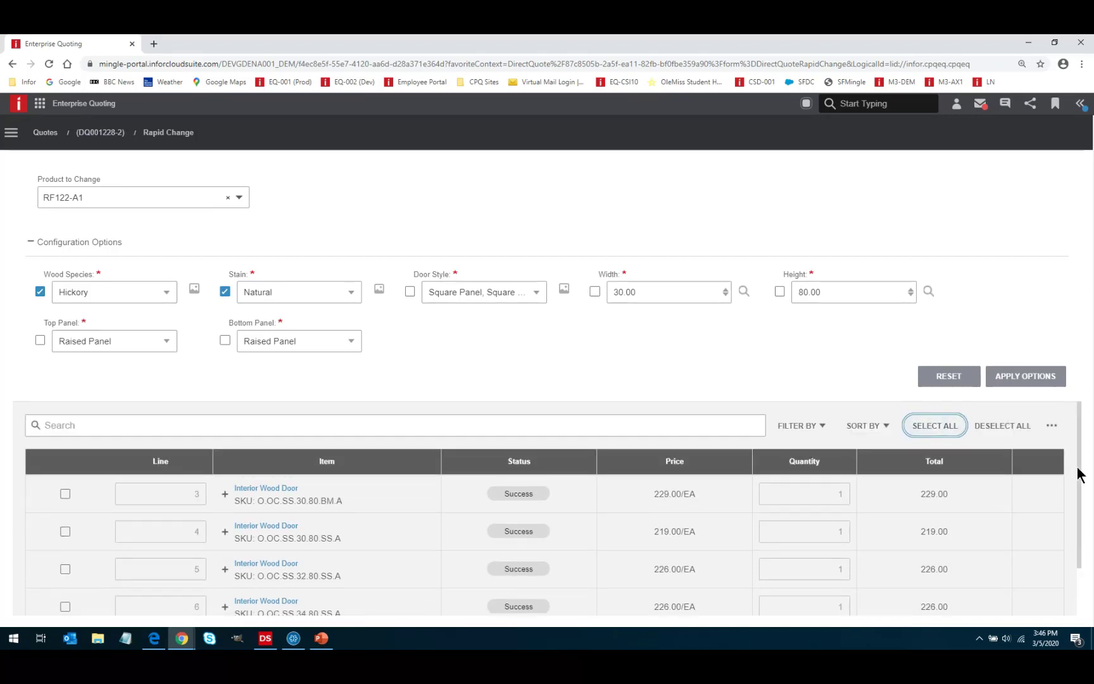
{"action": "left_click_drag", "start_coordinate": [1080, 471], "coordinate": [1083, 427]}
{"action": "left_click", "coordinate": [935, 430]}
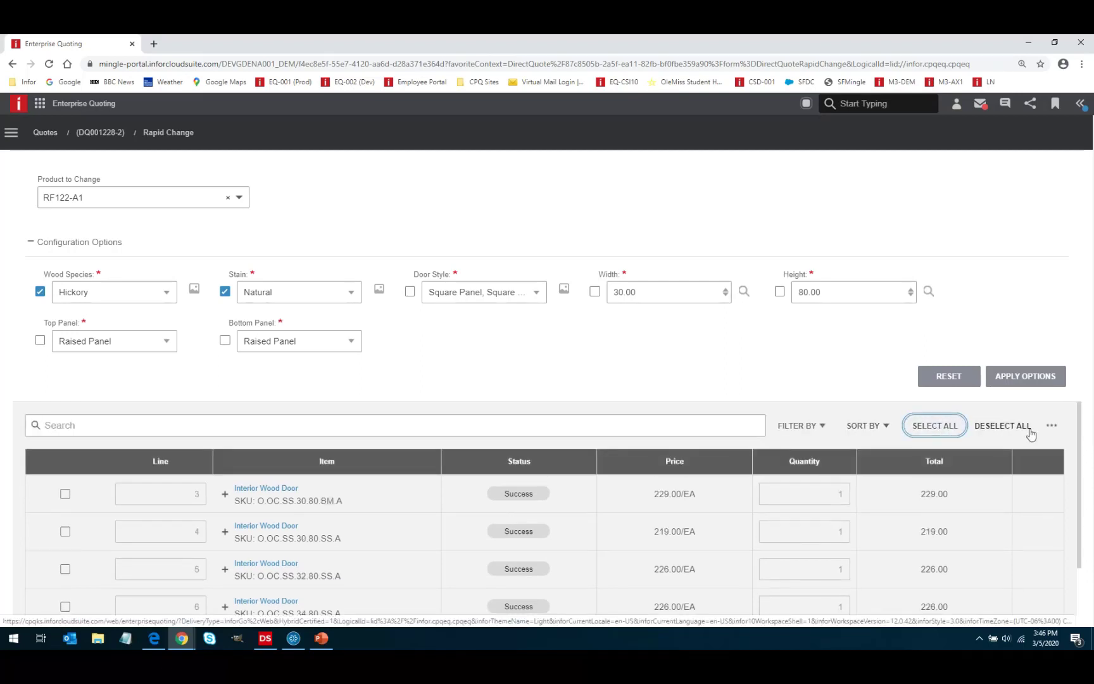
{"action": "left_click", "coordinate": [1050, 425]}
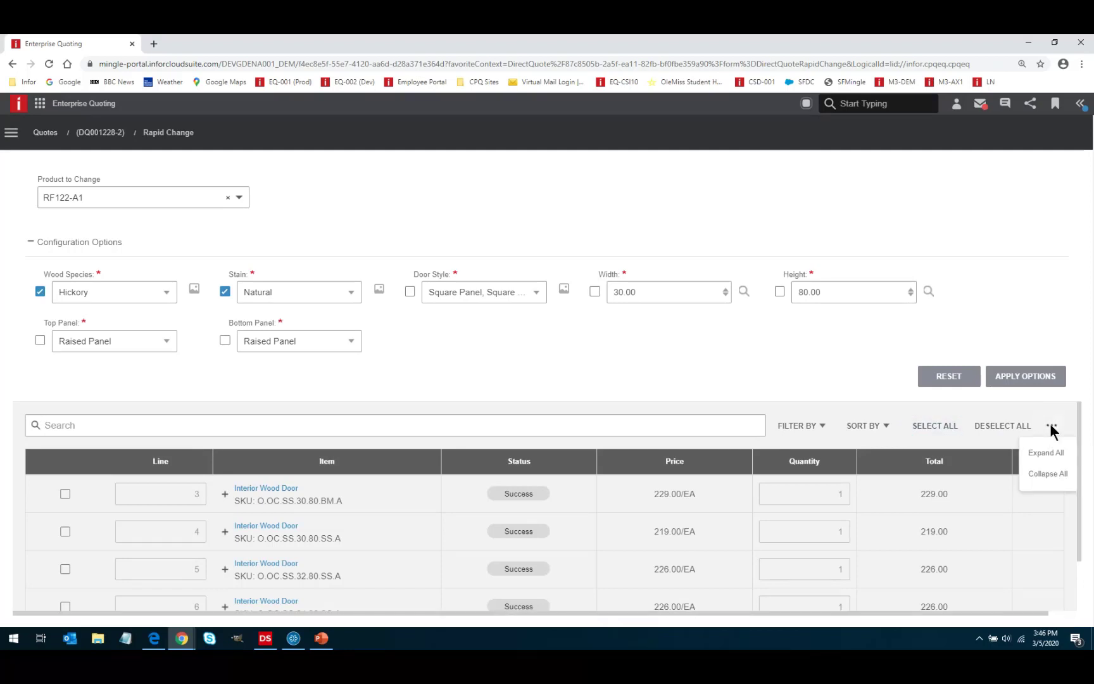
{"action": "left_click", "coordinate": [1006, 428]}
{"action": "left_click", "coordinate": [931, 429]}
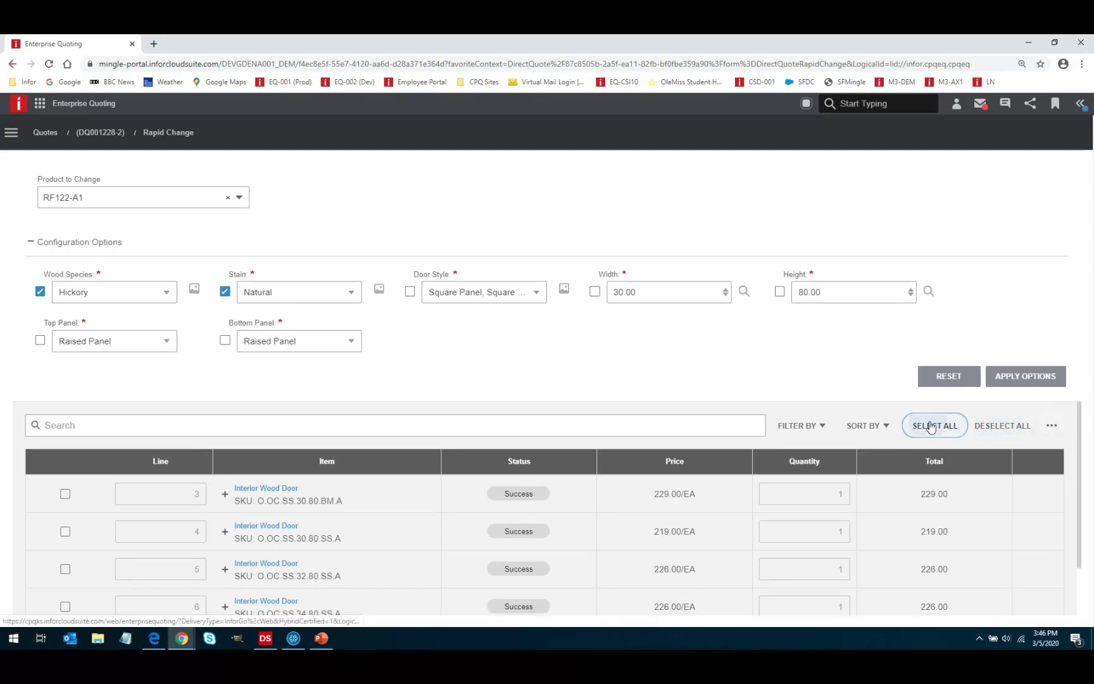
{"action": "left_click", "coordinate": [932, 430]}
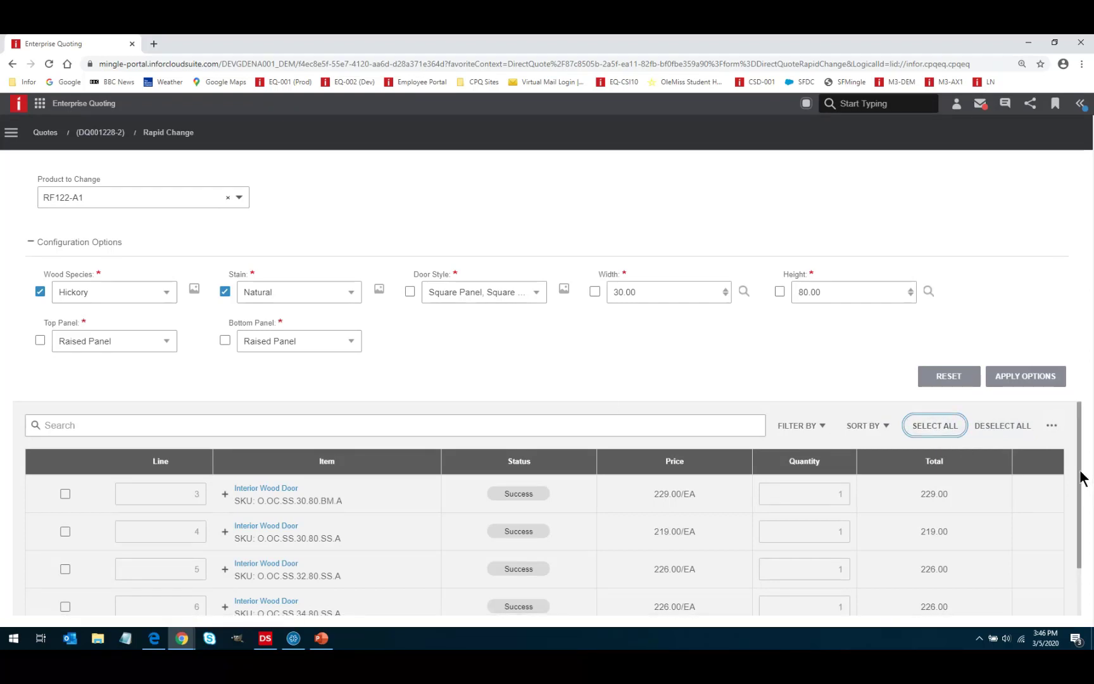
{"action": "left_click_drag", "start_coordinate": [1079, 471], "coordinate": [1073, 399]}
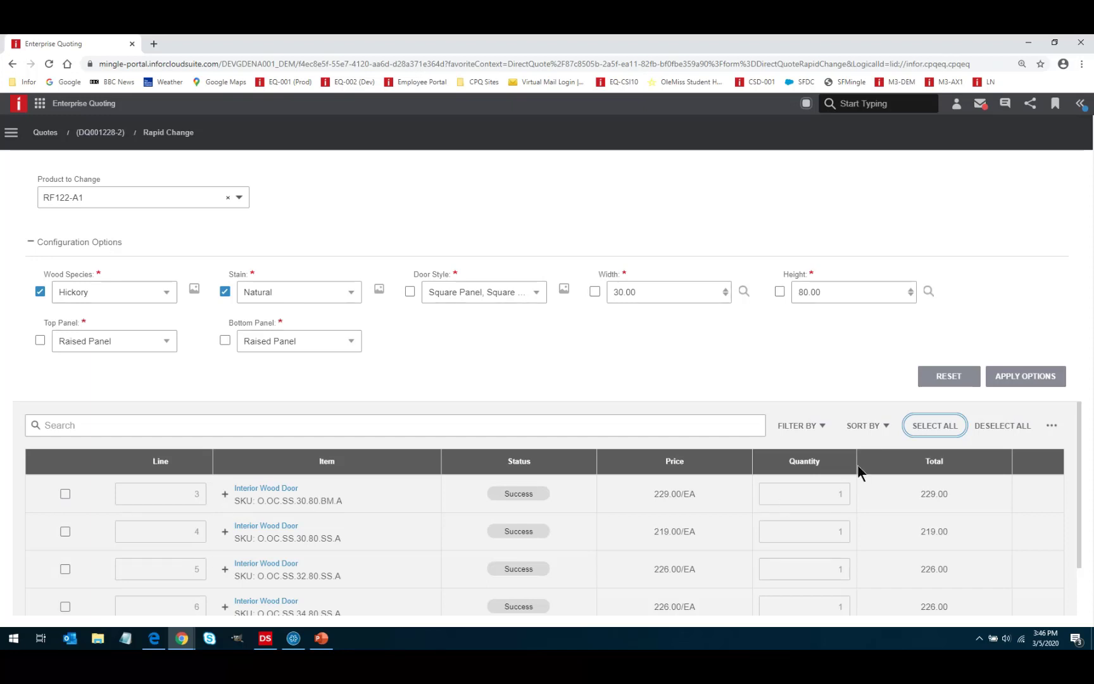
{"action": "left_click", "coordinate": [936, 428]}
{"action": "left_click", "coordinate": [104, 137]}
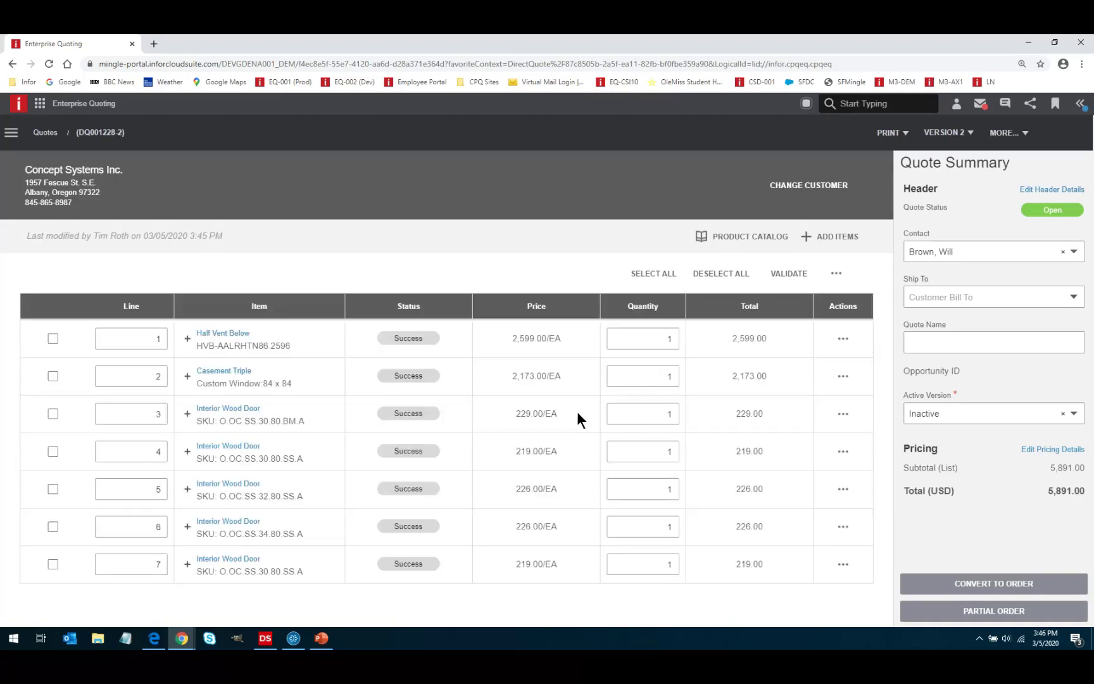
Select all lines of the quote and clear the selection again.
{"action": "left_click", "coordinate": [650, 276]}
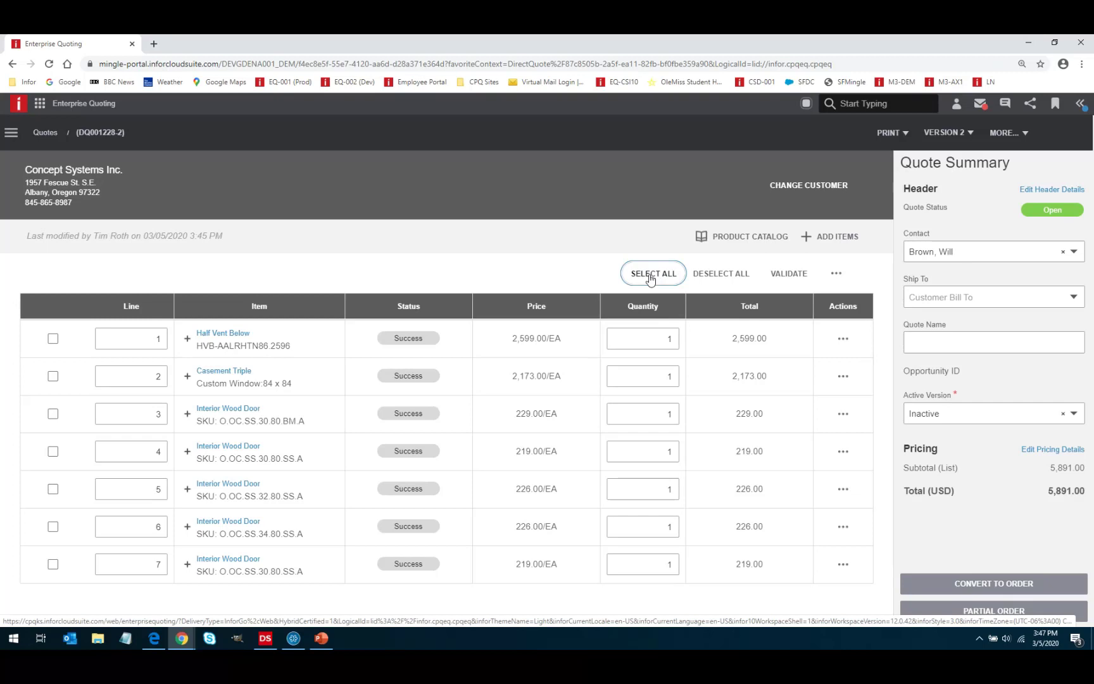
{"action": "left_click", "coordinate": [650, 276]}
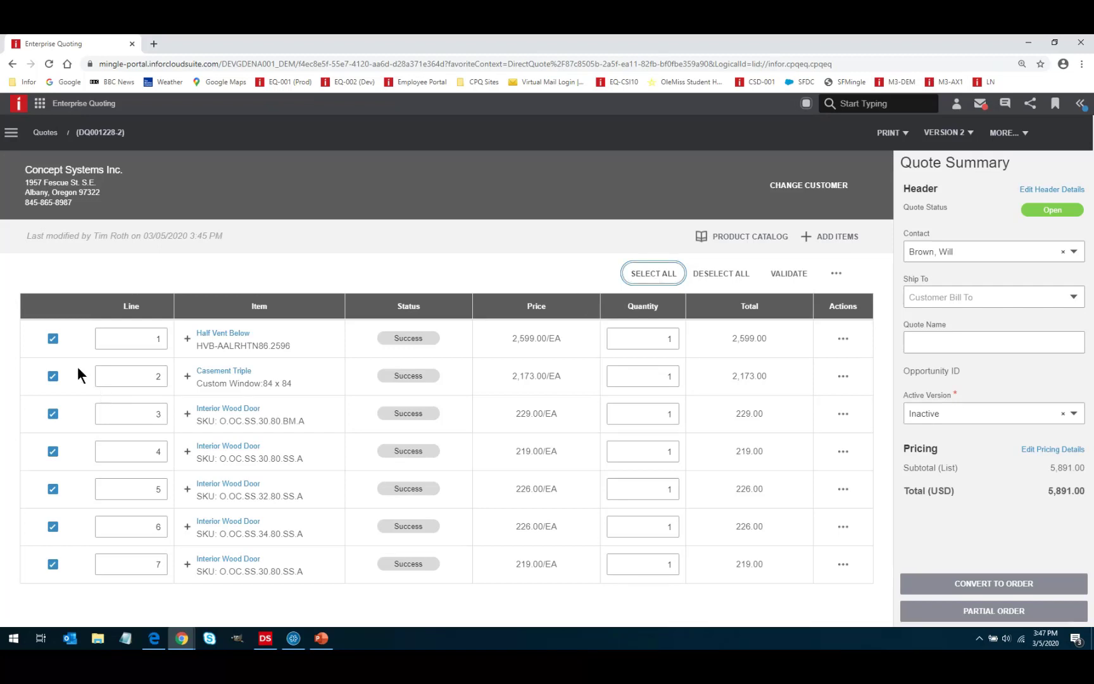
{"action": "left_click", "coordinate": [723, 272]}
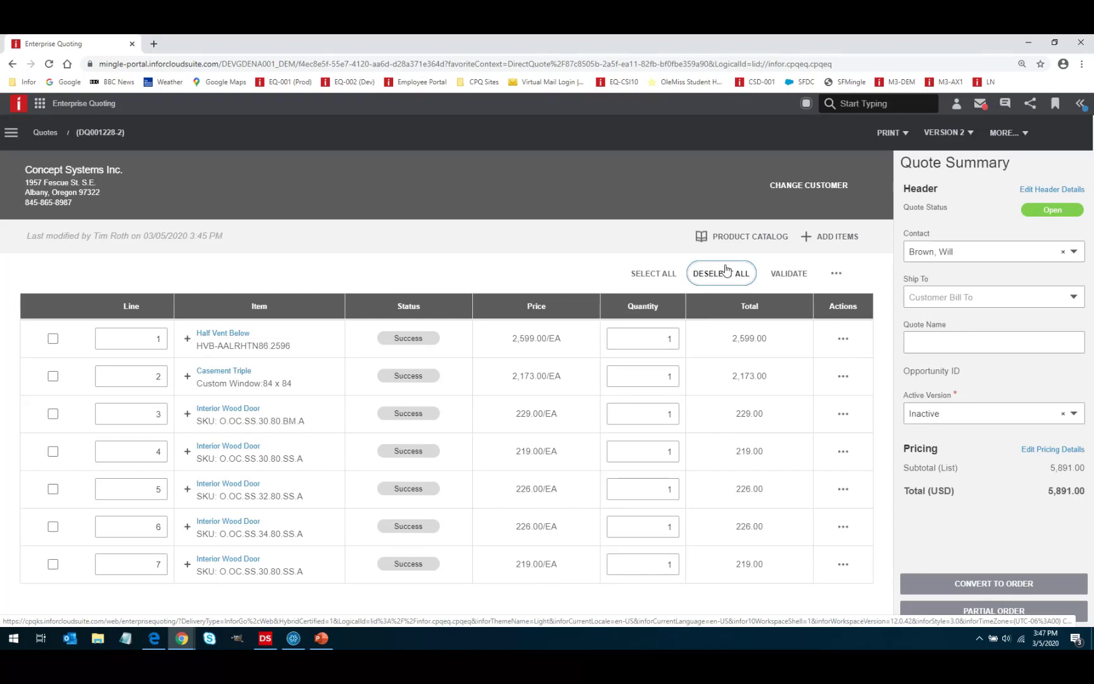
{"action": "left_click", "coordinate": [726, 270]}
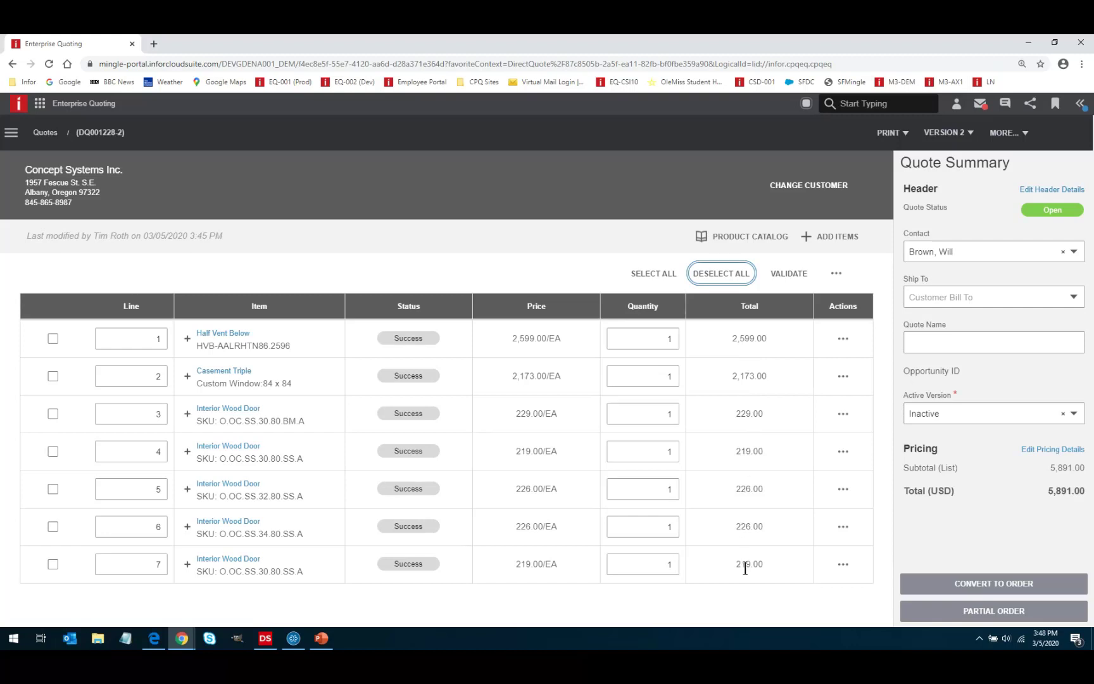
Edit the quote's pricing details with a markup of 30% and a discount of 10% off list.
{"action": "left_click", "coordinate": [1052, 450]}
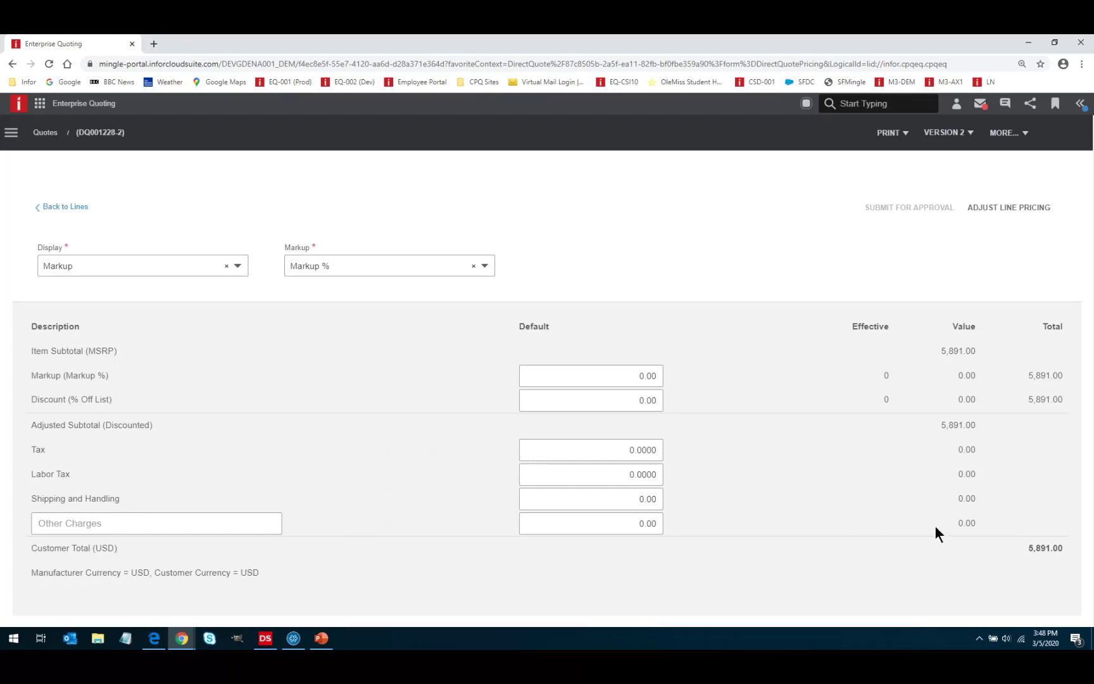
{"action": "left_click", "coordinate": [633, 375]}
{"action": "type", "text": "30"}
{"action": "key", "text": "Tab"}
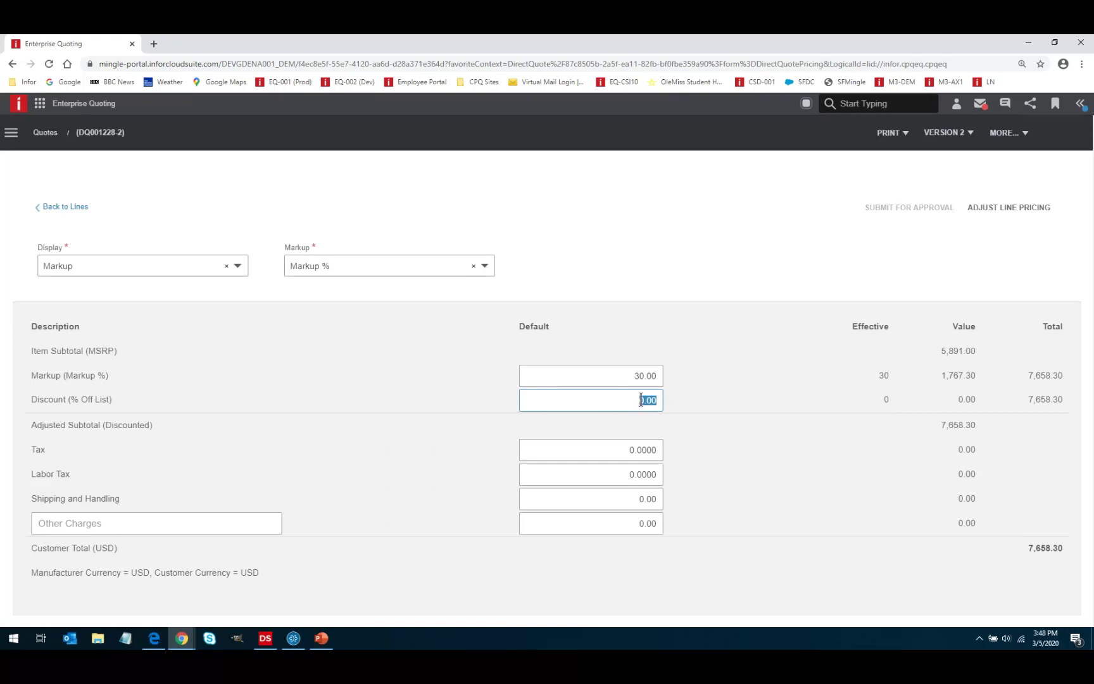
{"action": "type", "text": "10"}
{"action": "key", "text": "Tab"}
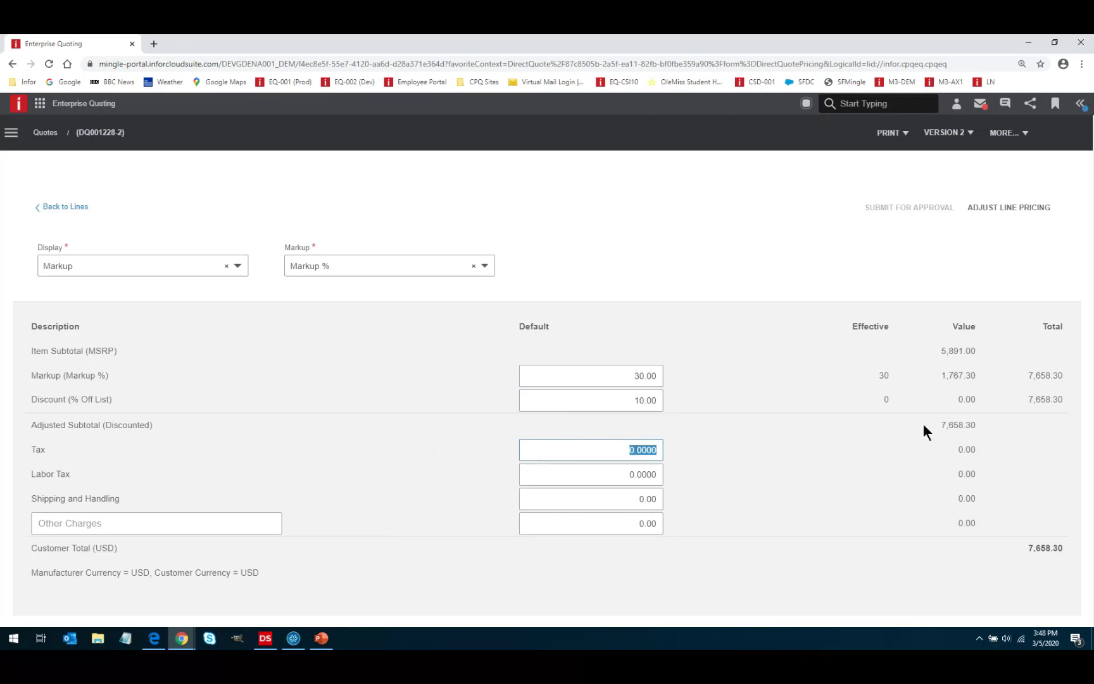
{"action": "left_click", "coordinate": [597, 468]}
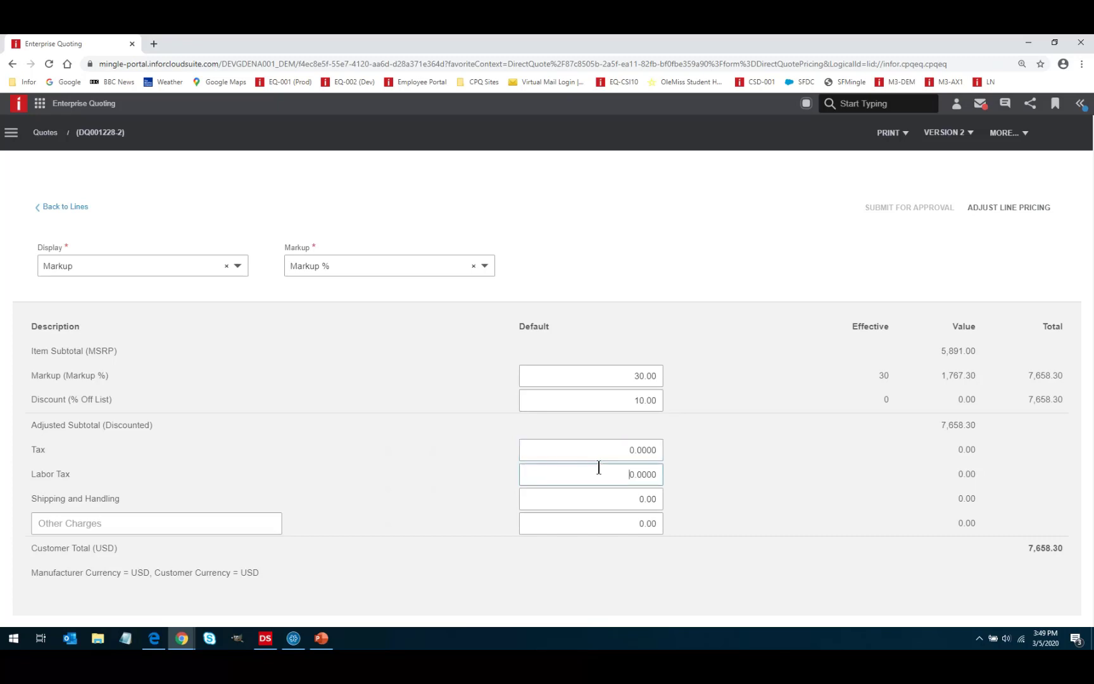
{"action": "left_click", "coordinate": [645, 400]}
{"action": "left_click", "coordinate": [608, 455]}
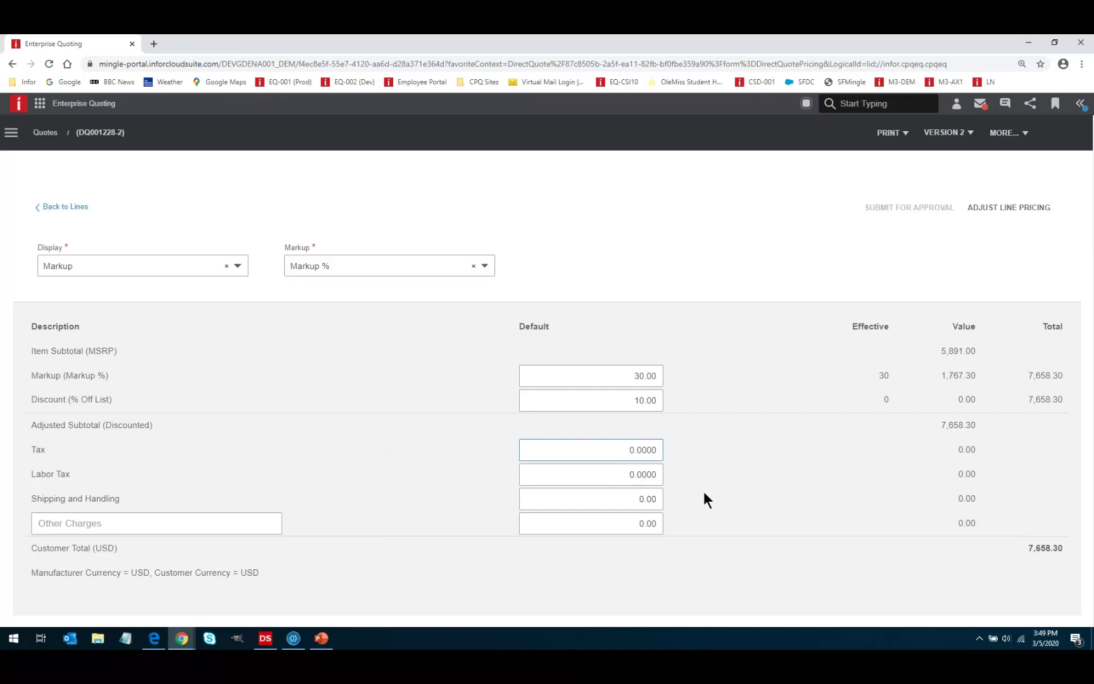
{"action": "double_click", "coordinate": [640, 399]}
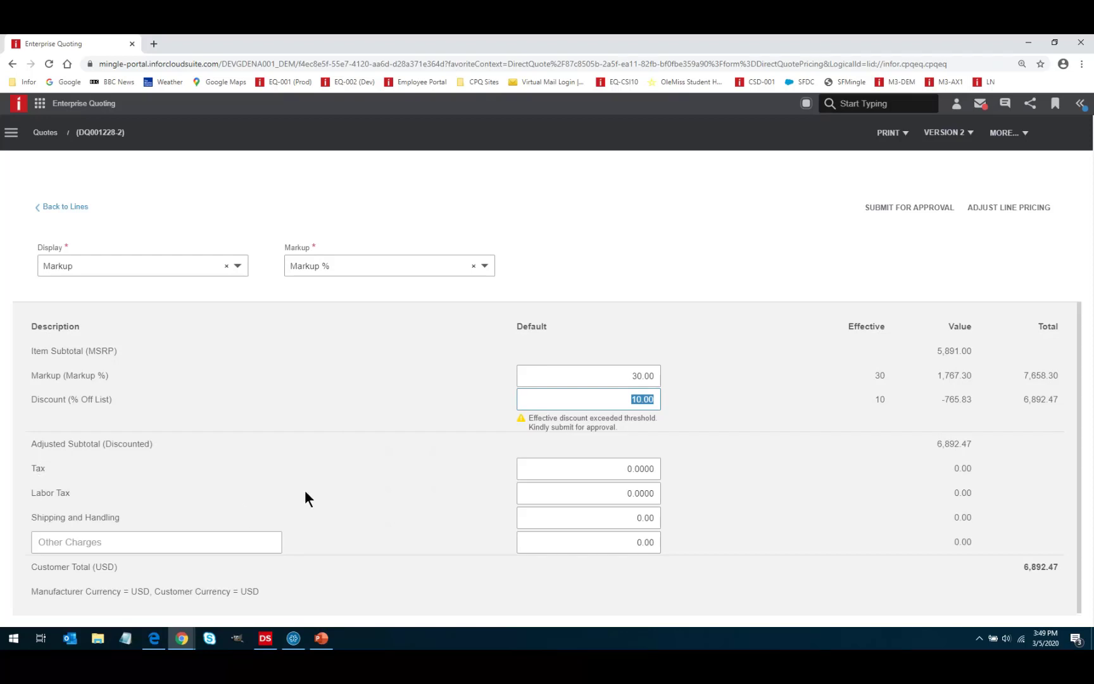
{"action": "left_click", "coordinate": [618, 468]}
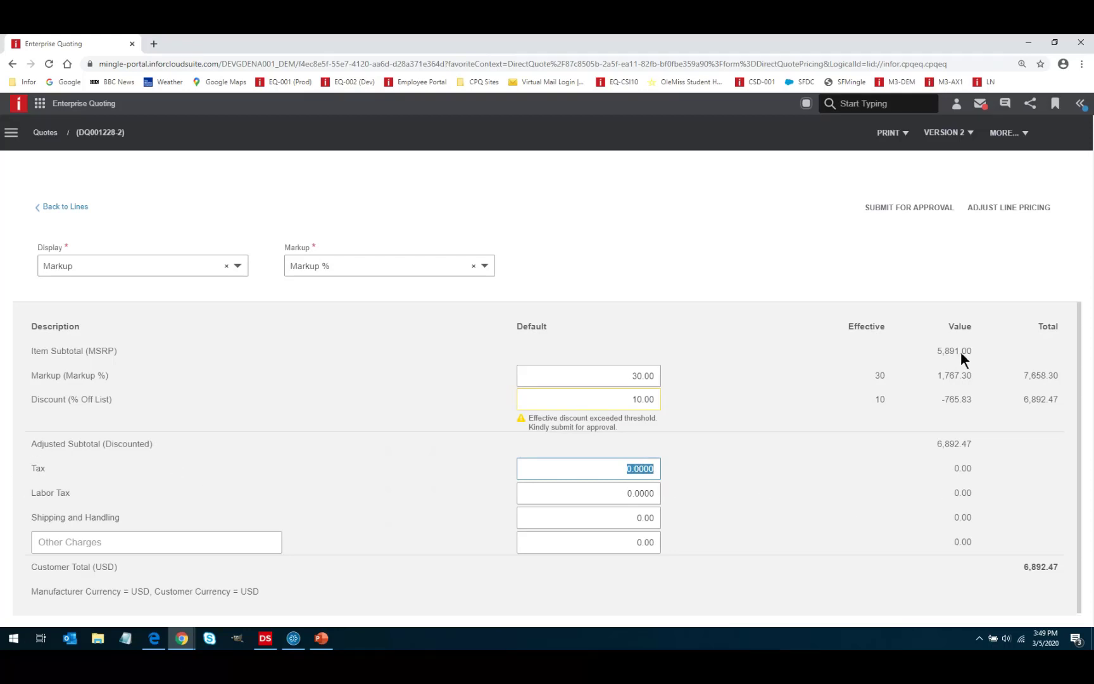
Open the line pricing adjustments and examine the cost, selling price and configuration details of the Half Vent Below on line 1.
{"action": "left_click", "coordinate": [1006, 211]}
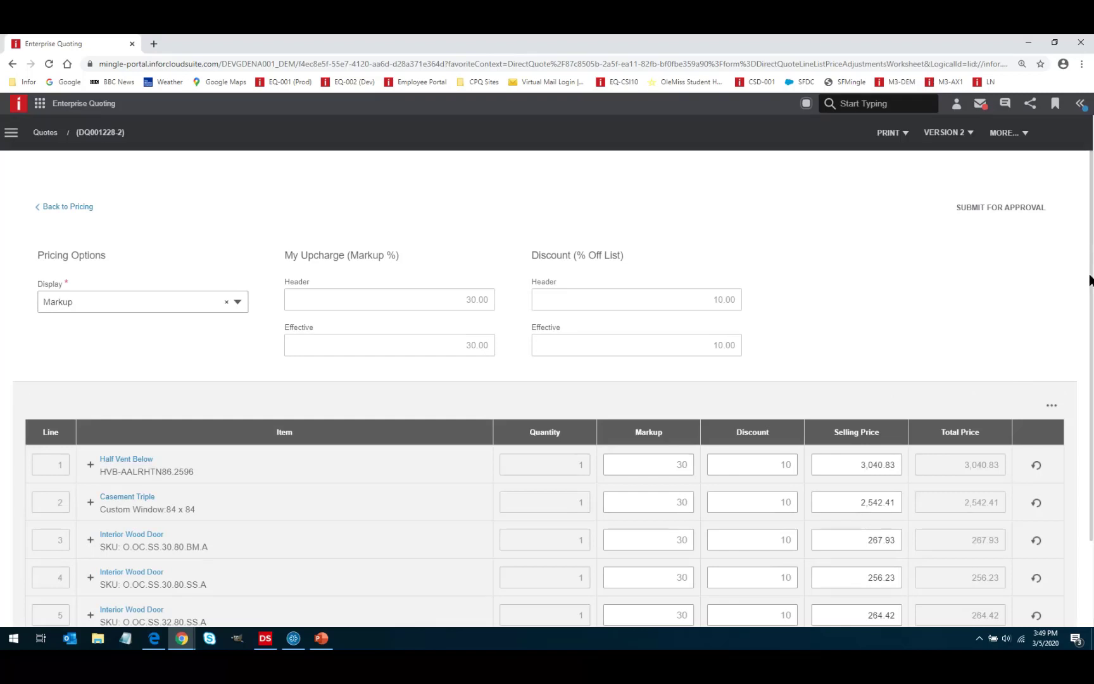
{"action": "scroll", "coordinate": [1092, 294], "scroll_direction": "down", "scroll_amount": 1}
{"action": "scroll", "coordinate": [1091, 294], "scroll_direction": "down", "scroll_amount": 2}
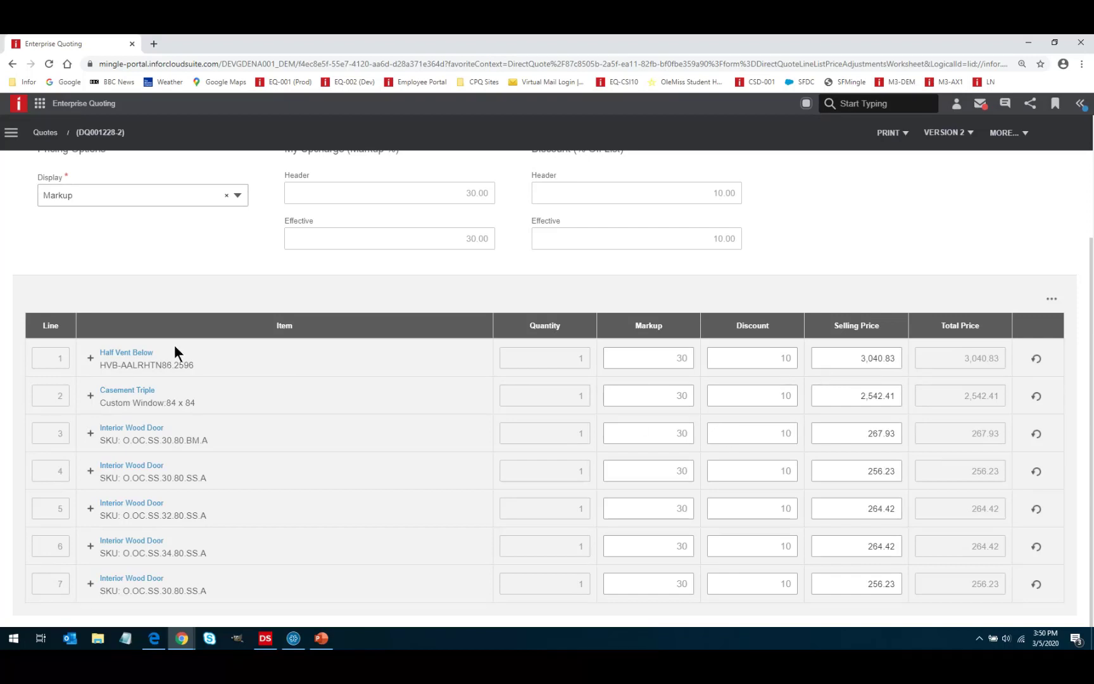
{"action": "left_click", "coordinate": [91, 358]}
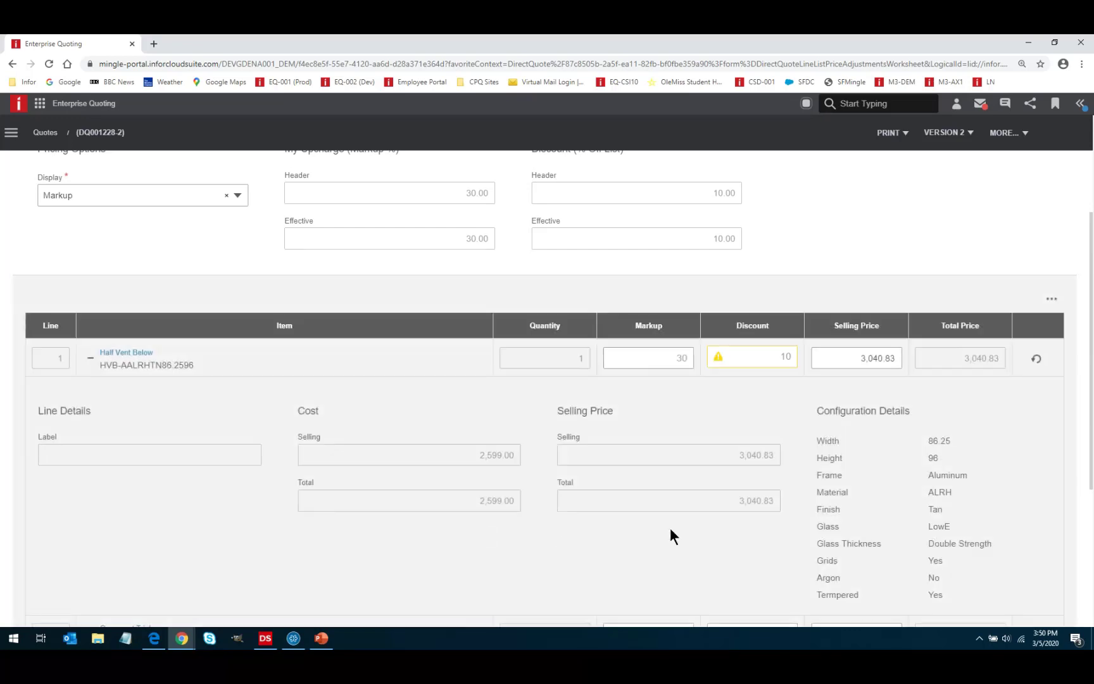
{"action": "scroll", "coordinate": [669, 527], "scroll_direction": "down", "scroll_amount": 3}
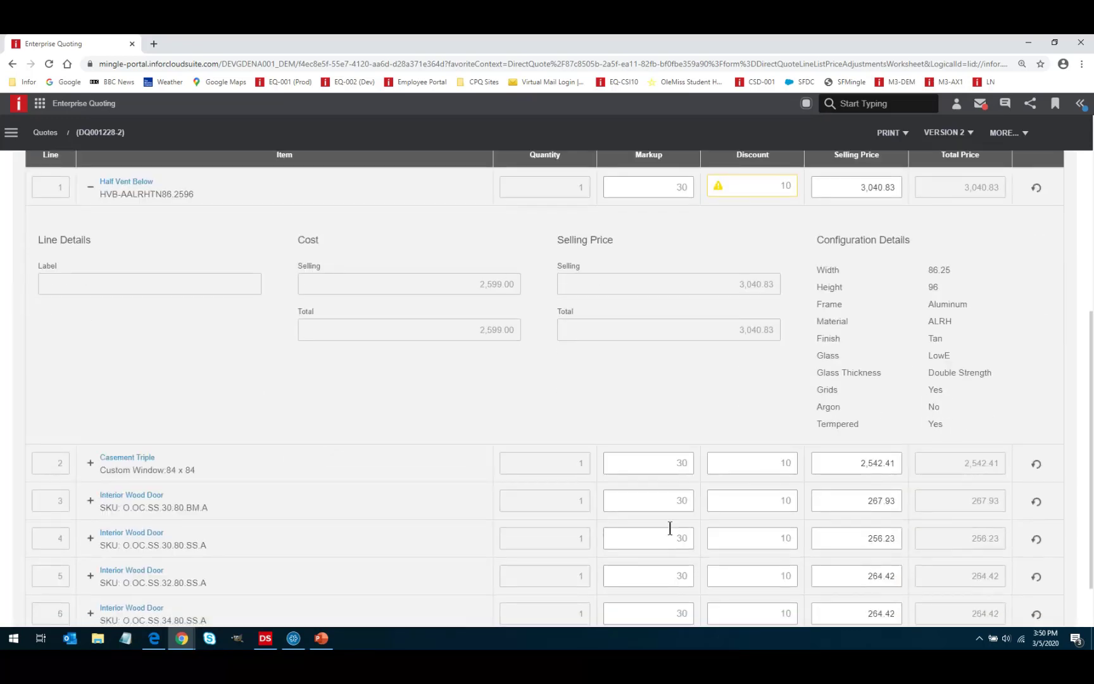
{"action": "scroll", "coordinate": [670, 527], "scroll_direction": "up", "scroll_amount": 2}
{"action": "scroll", "coordinate": [670, 527], "scroll_direction": "up", "scroll_amount": 1}
{"action": "scroll", "coordinate": [669, 527], "scroll_direction": "down", "scroll_amount": 2}
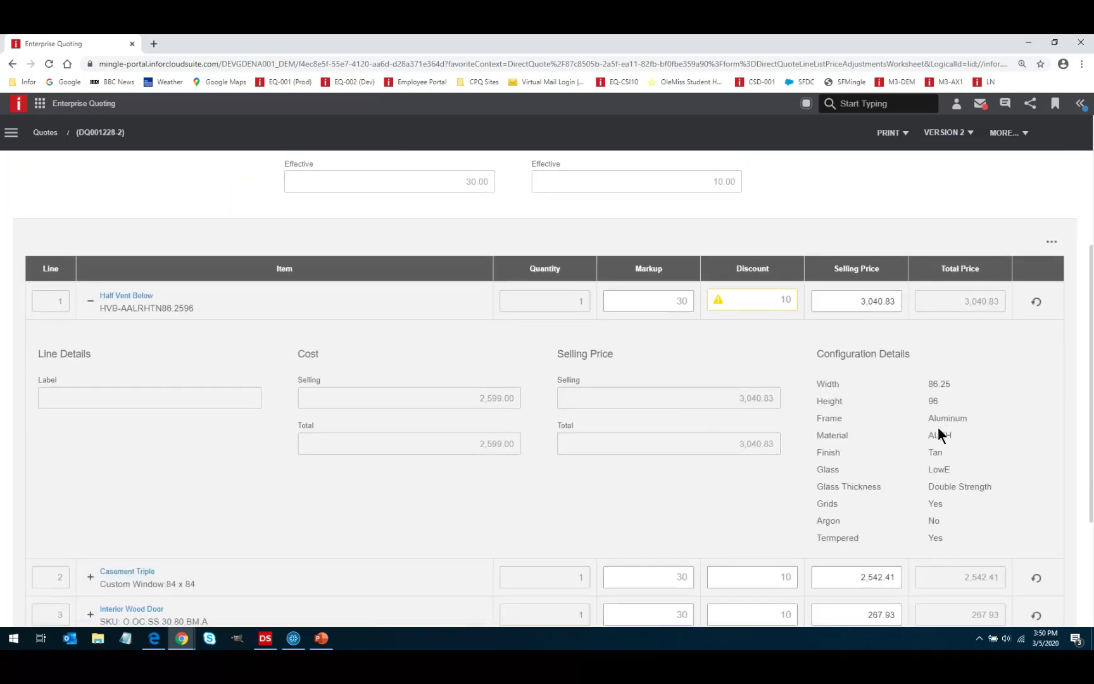
Collapse the Half Vent Below details on line 1 and go back to the quote's pricing page.
{"action": "left_click", "coordinate": [91, 303]}
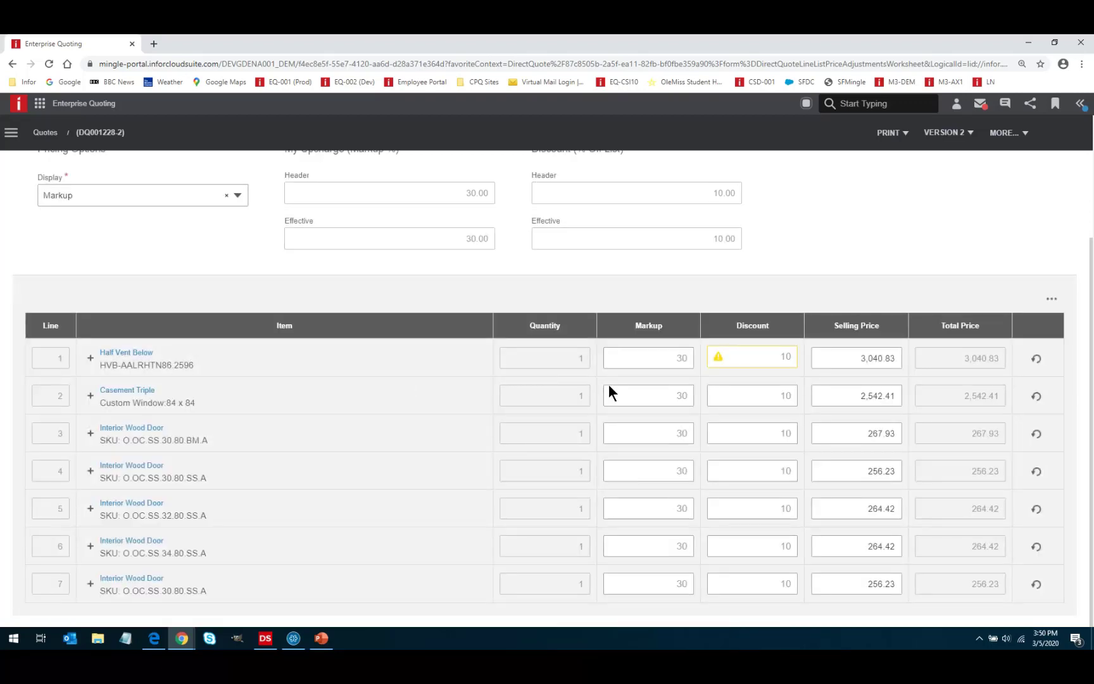
{"action": "scroll", "coordinate": [835, 362], "scroll_direction": "up", "scroll_amount": 2}
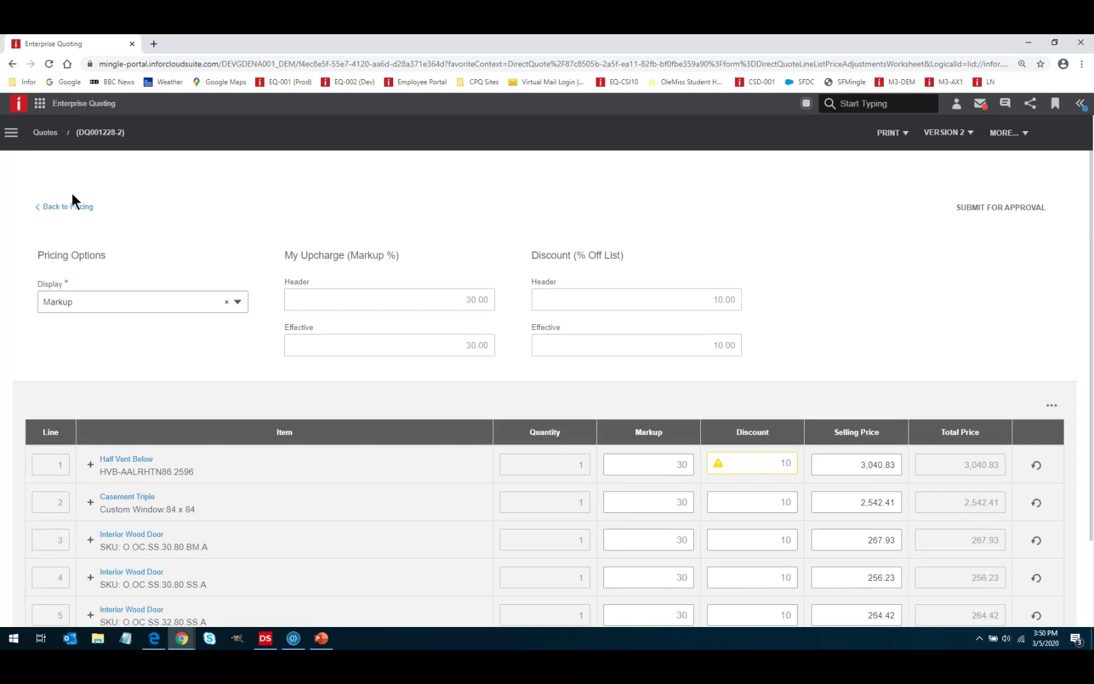
{"action": "left_click", "coordinate": [60, 207]}
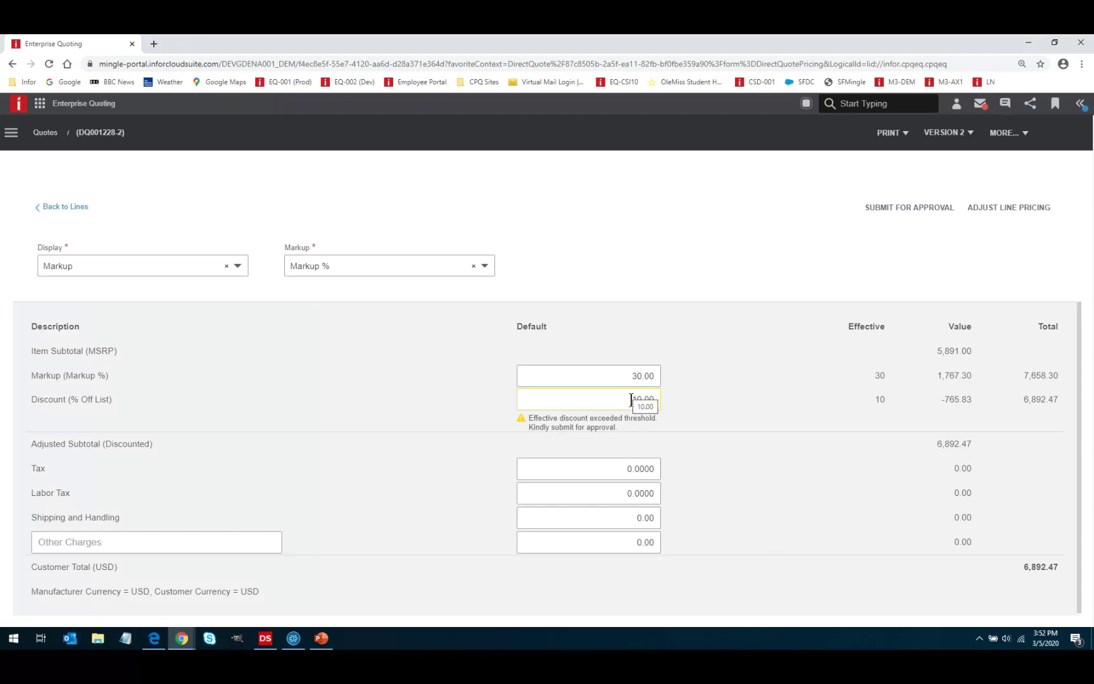
Set the quote's discount off list to 0 and go back to the quote lines.
{"action": "left_click_drag", "start_coordinate": [629, 398], "coordinate": [687, 397]}
{"action": "type", "text": "0"}
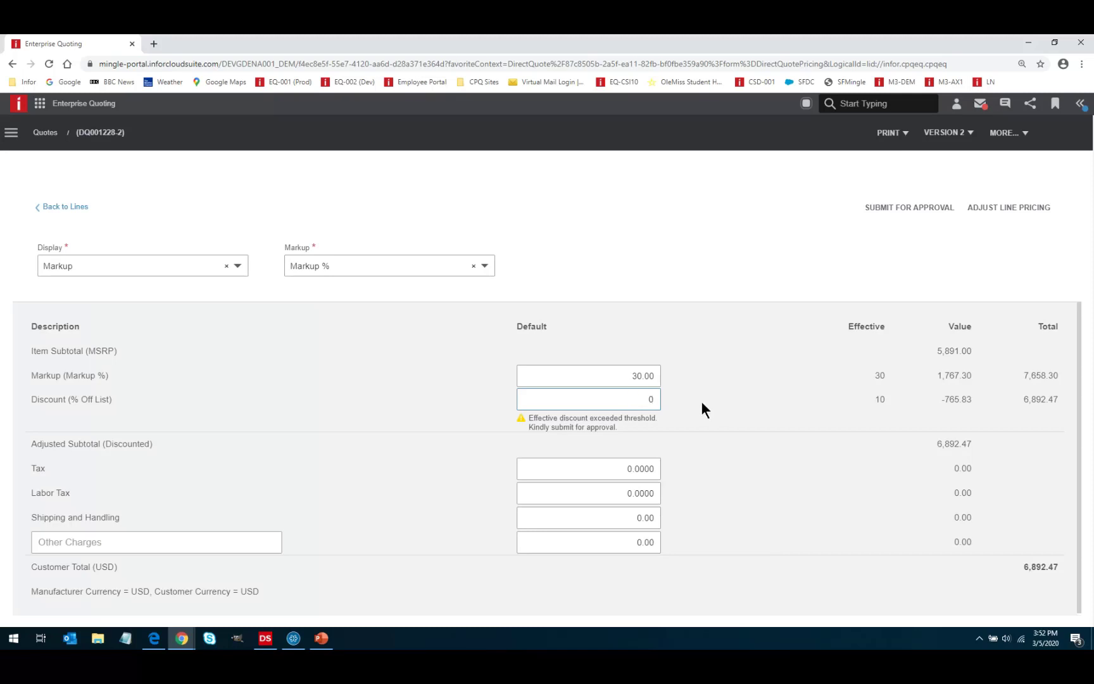
{"action": "key", "text": "Tab"}
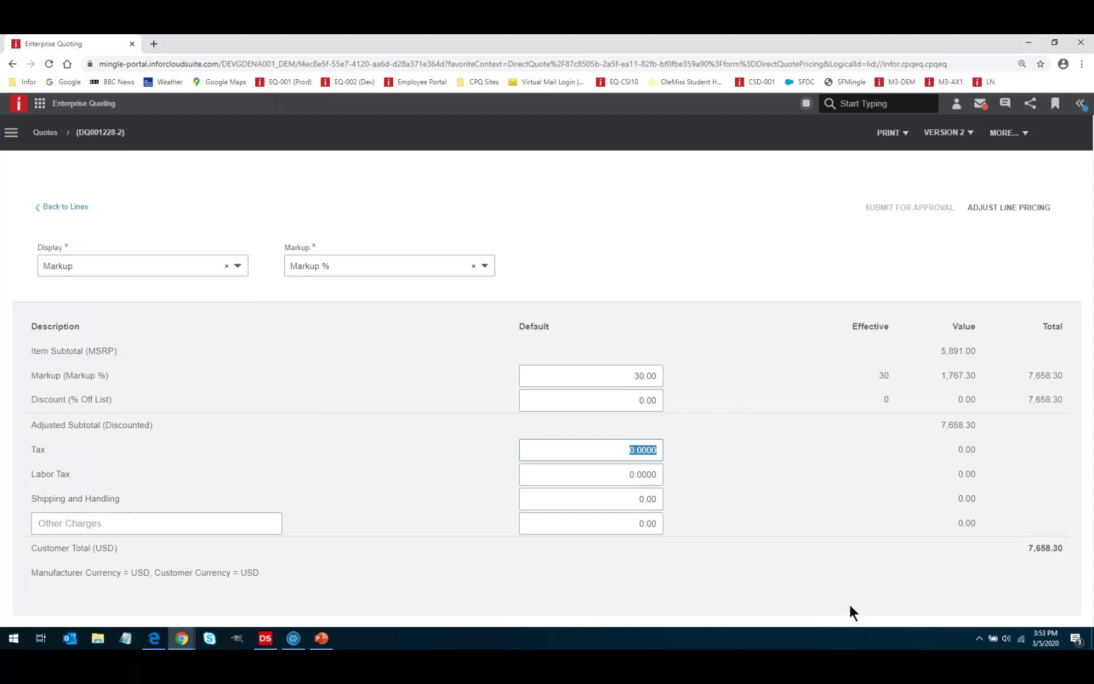
{"action": "left_click", "coordinate": [60, 209]}
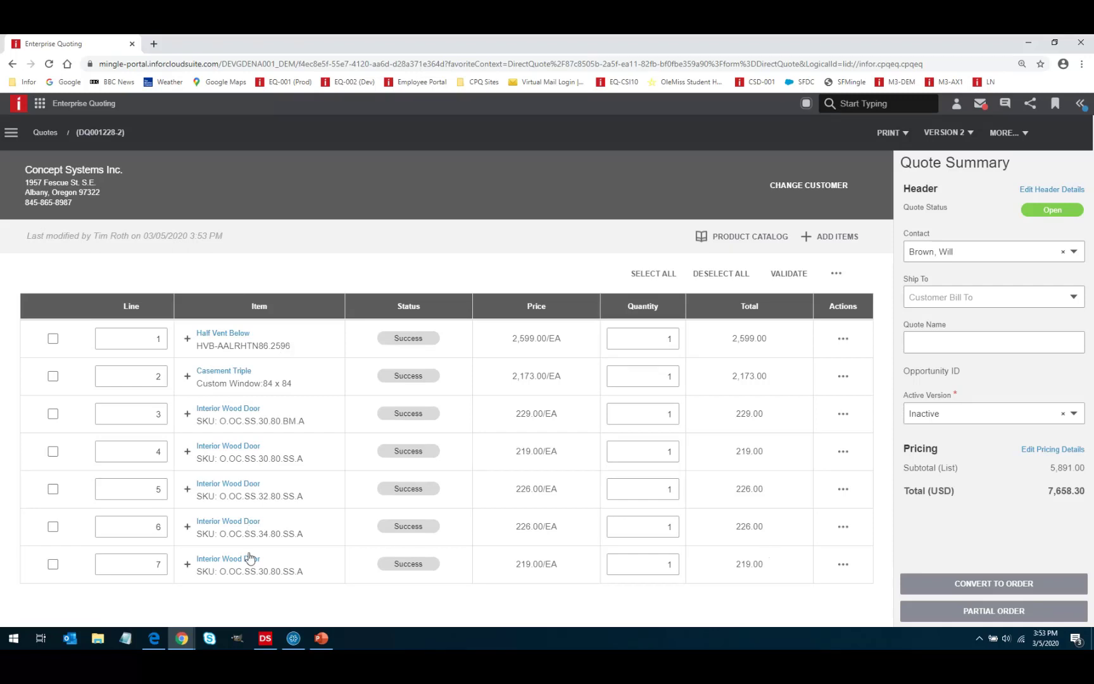
Open the print options for the quote and look at the available report currencies, keeping USD.
{"action": "left_click", "coordinate": [891, 134]}
{"action": "left_click", "coordinate": [886, 160]}
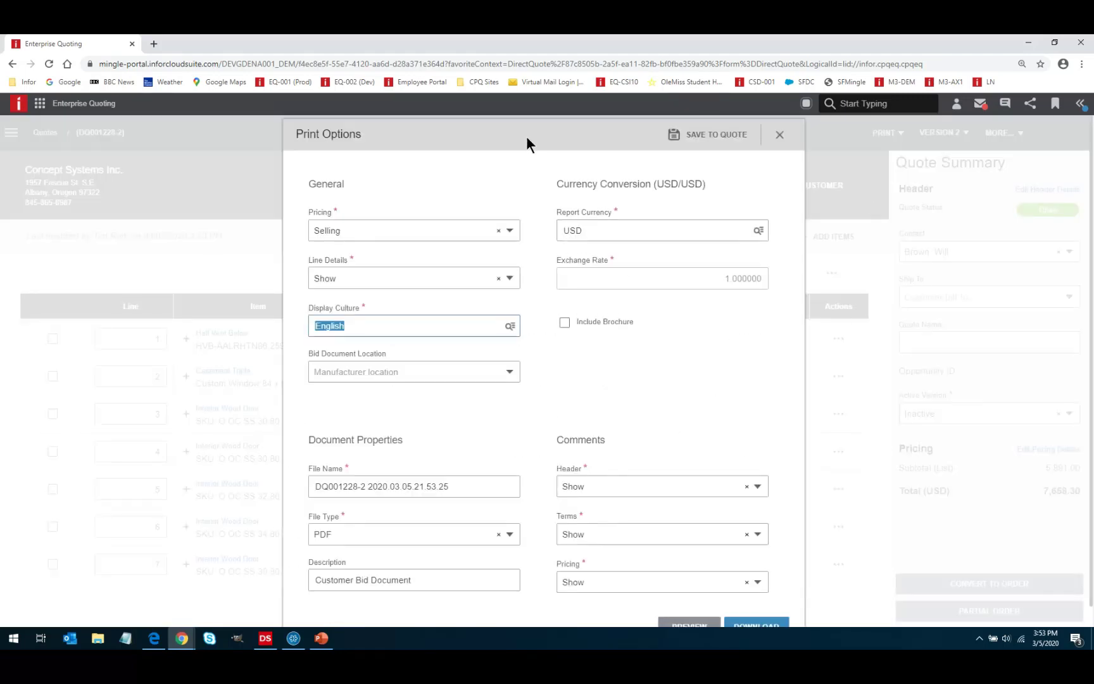
{"action": "left_click_drag", "start_coordinate": [522, 128], "coordinate": [524, 124]}
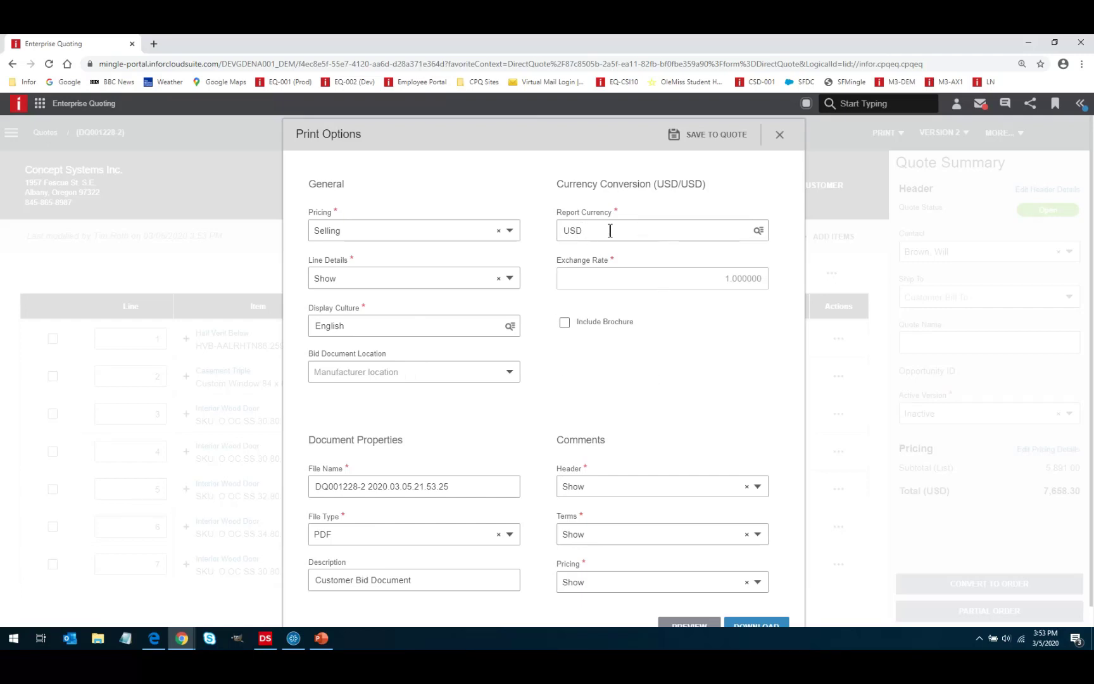
{"action": "left_click", "coordinate": [758, 232]}
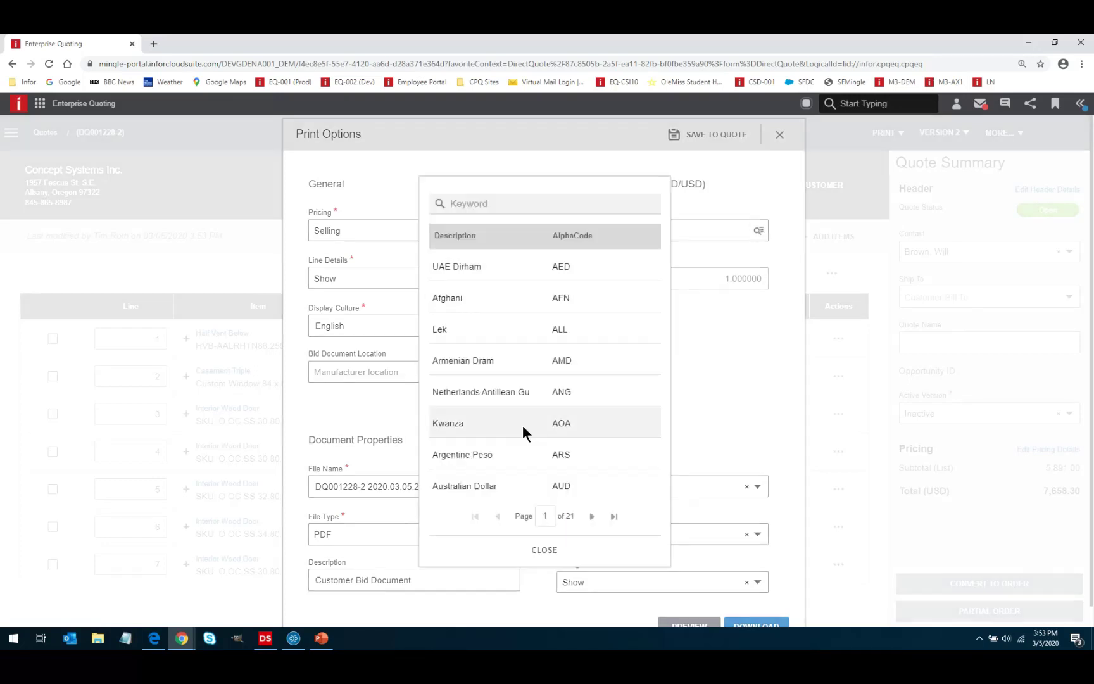
{"action": "left_click", "coordinate": [544, 549]}
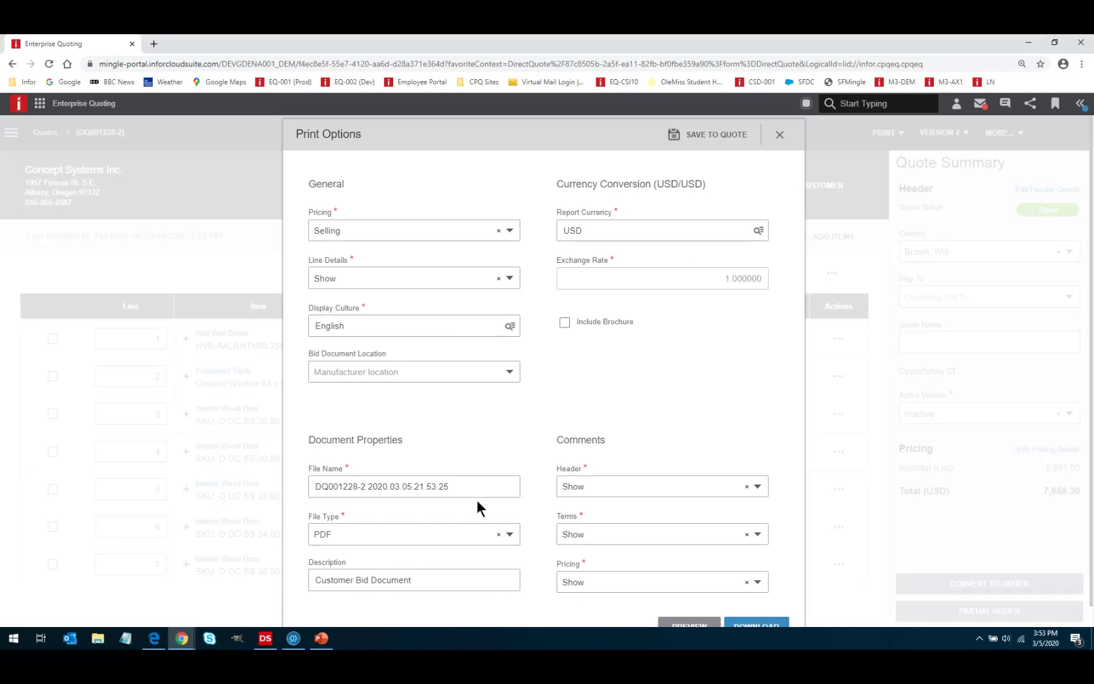
Generate a PDF preview of the customer bid document and open the downloaded file in Adobe Acrobat Reader.
{"action": "scroll", "coordinate": [495, 467], "scroll_direction": "down", "scroll_amount": 1}
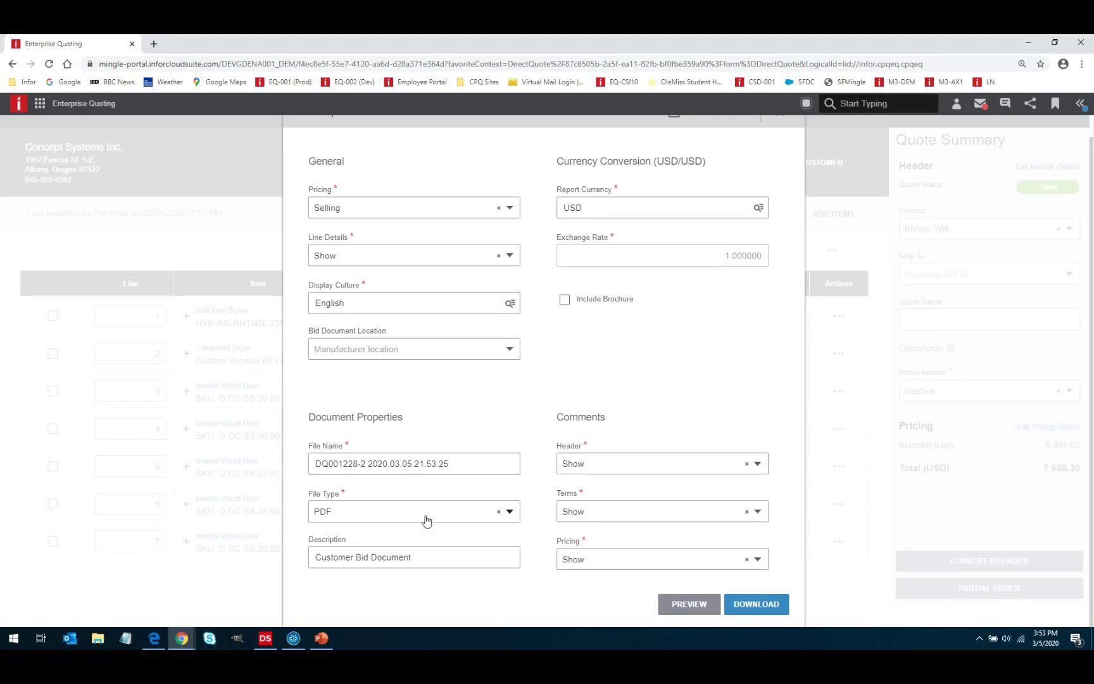
{"action": "scroll", "coordinate": [610, 347], "scroll_direction": "down", "scroll_amount": 1}
{"action": "left_click", "coordinate": [686, 604]}
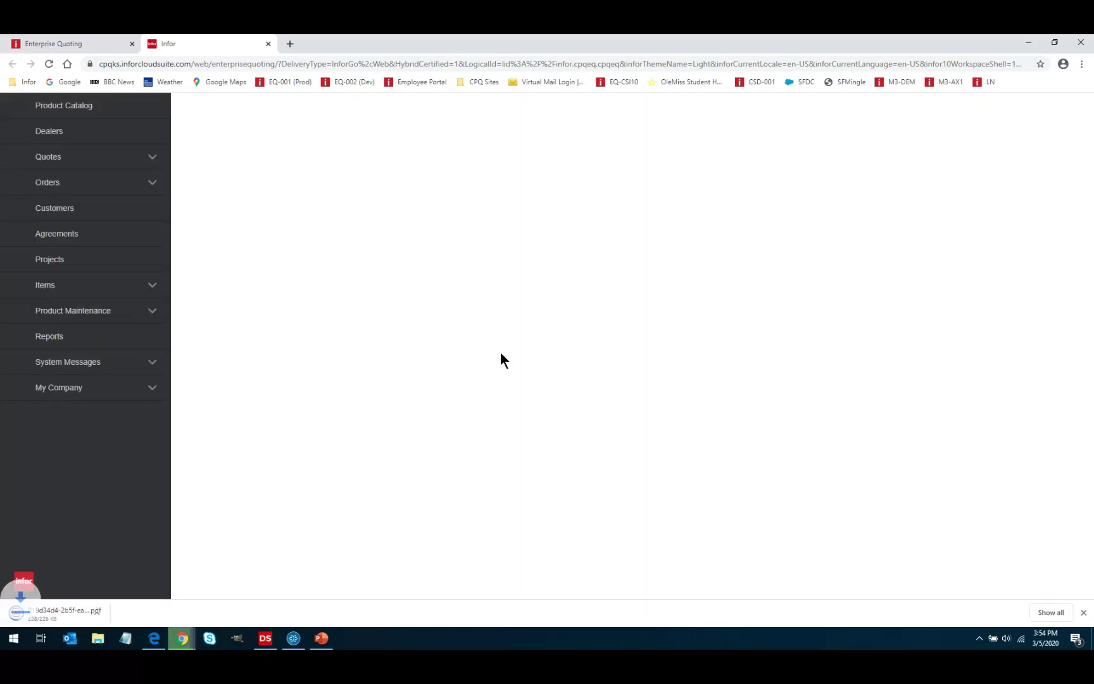
{"action": "left_click", "coordinate": [59, 607]}
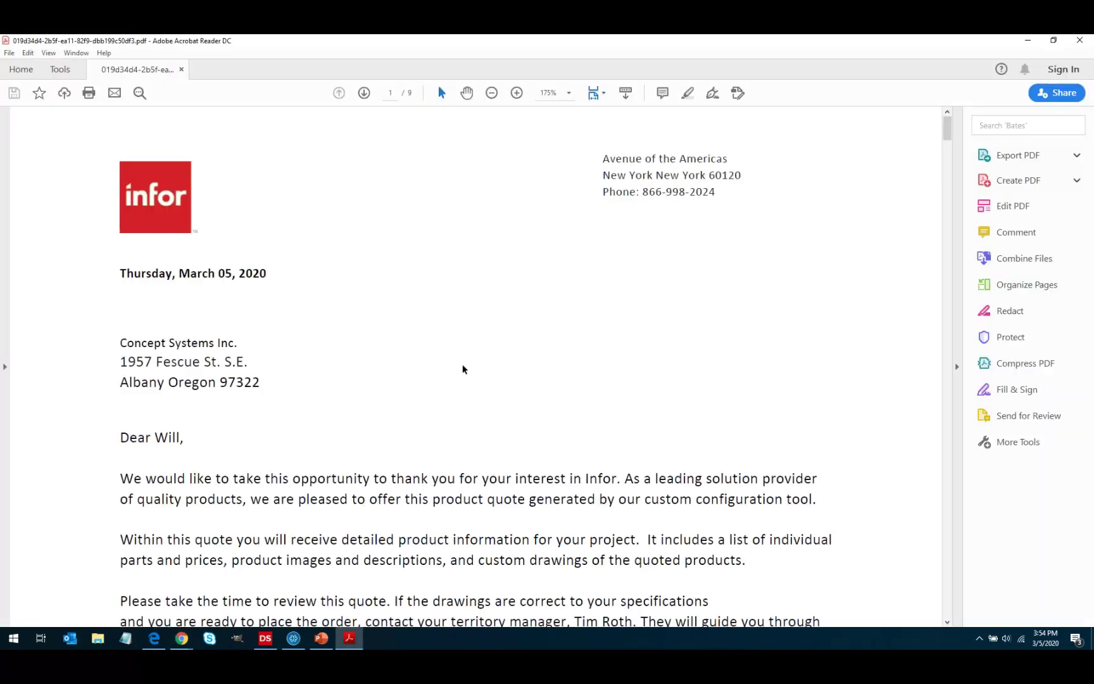
Zoom the PDF out to 100% and highlight the customer's address block and the quote's validity date in the cover letter.
{"action": "left_click", "coordinate": [491, 93]}
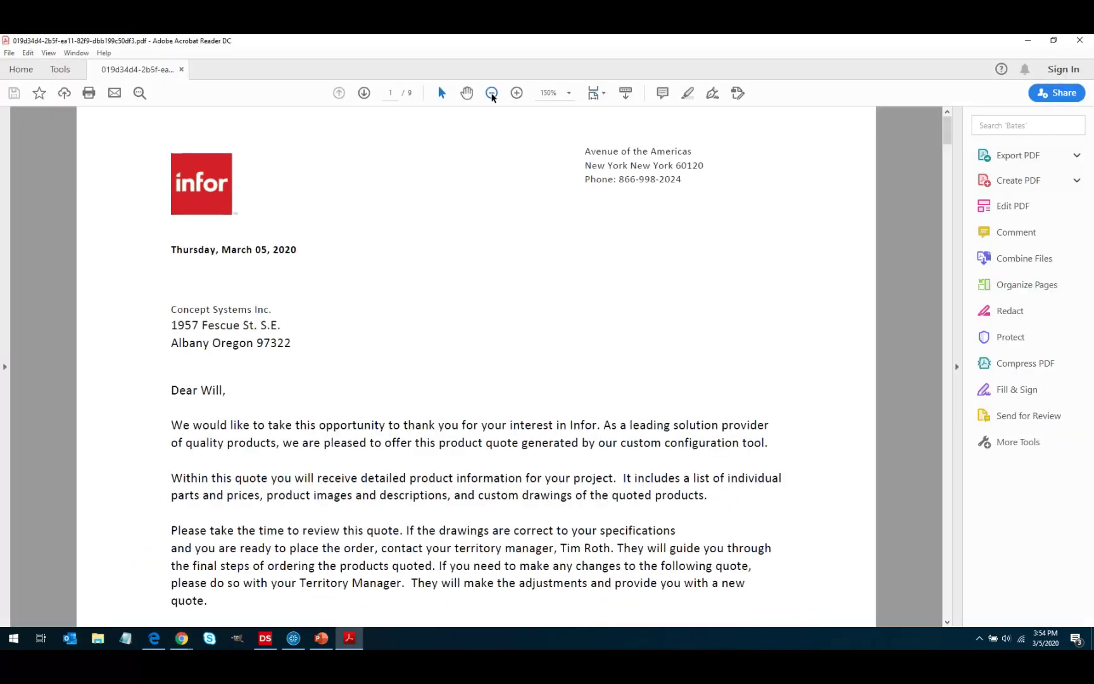
{"action": "left_click", "coordinate": [491, 93]}
{"action": "left_click", "coordinate": [491, 93]}
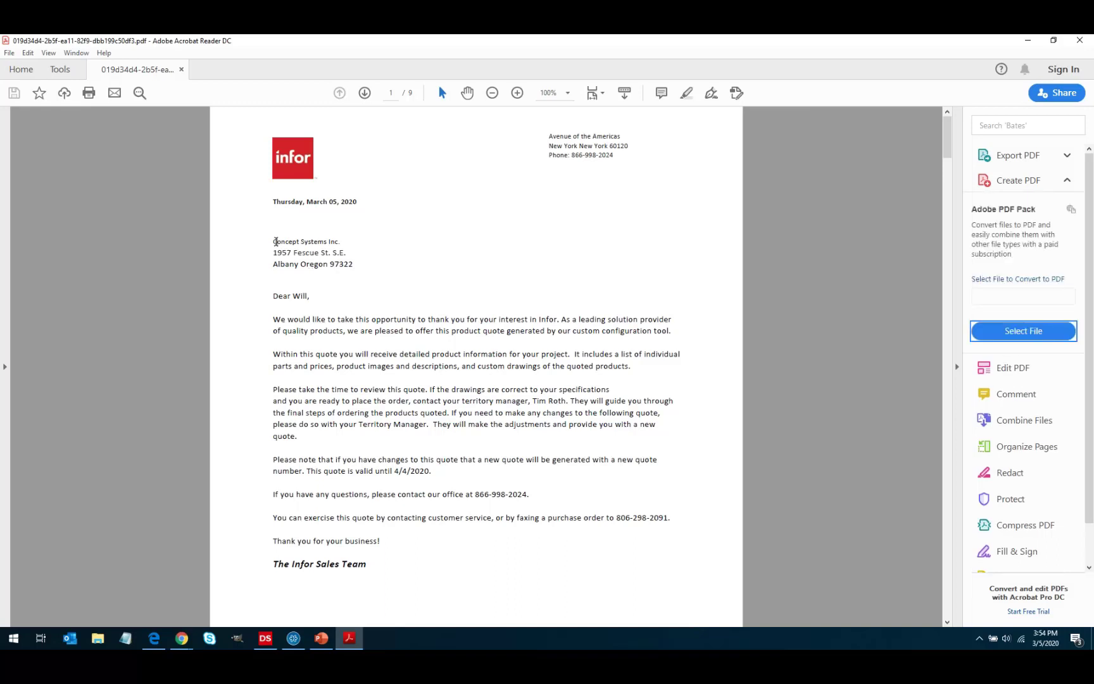
{"action": "left_click_drag", "start_coordinate": [274, 241], "coordinate": [345, 264]}
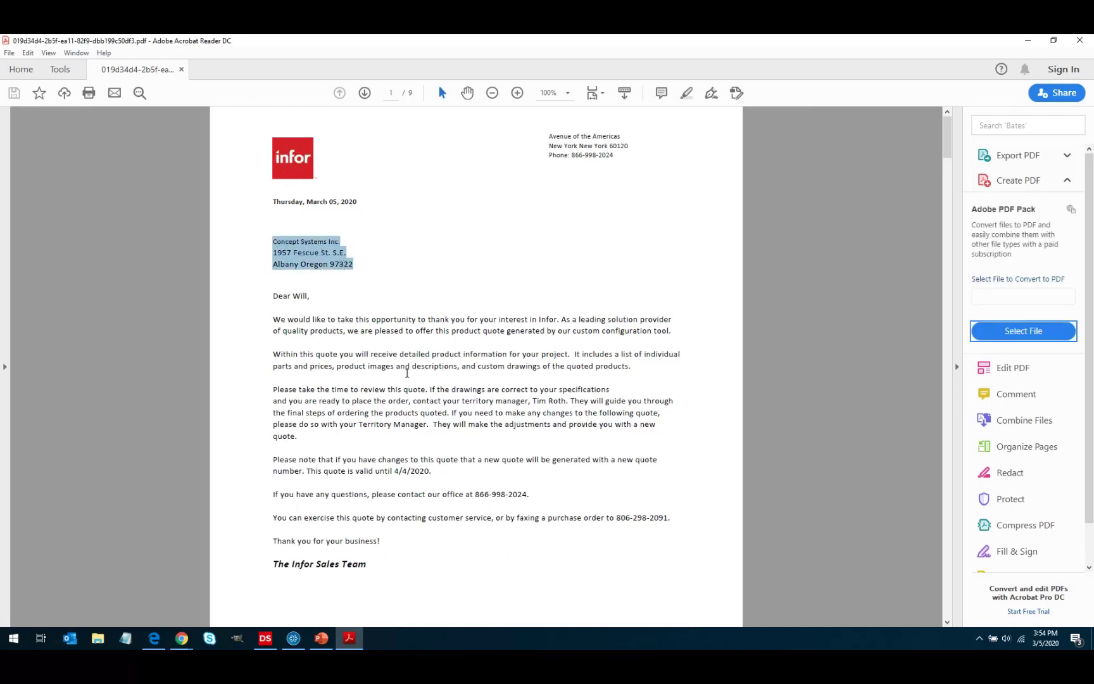
{"action": "left_click_drag", "start_coordinate": [395, 471], "coordinate": [434, 472]}
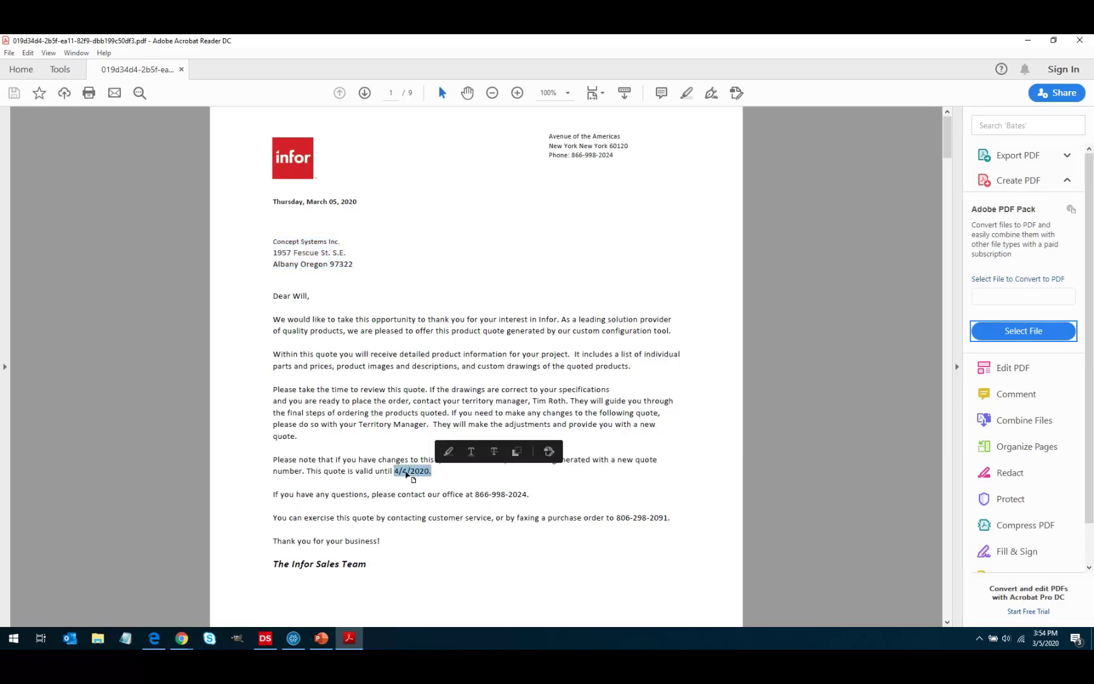
Examine the sales quote page with its billing, shipping, general information, payment and comment sections.
{"action": "scroll", "coordinate": [393, 508], "scroll_direction": "down", "scroll_amount": 10}
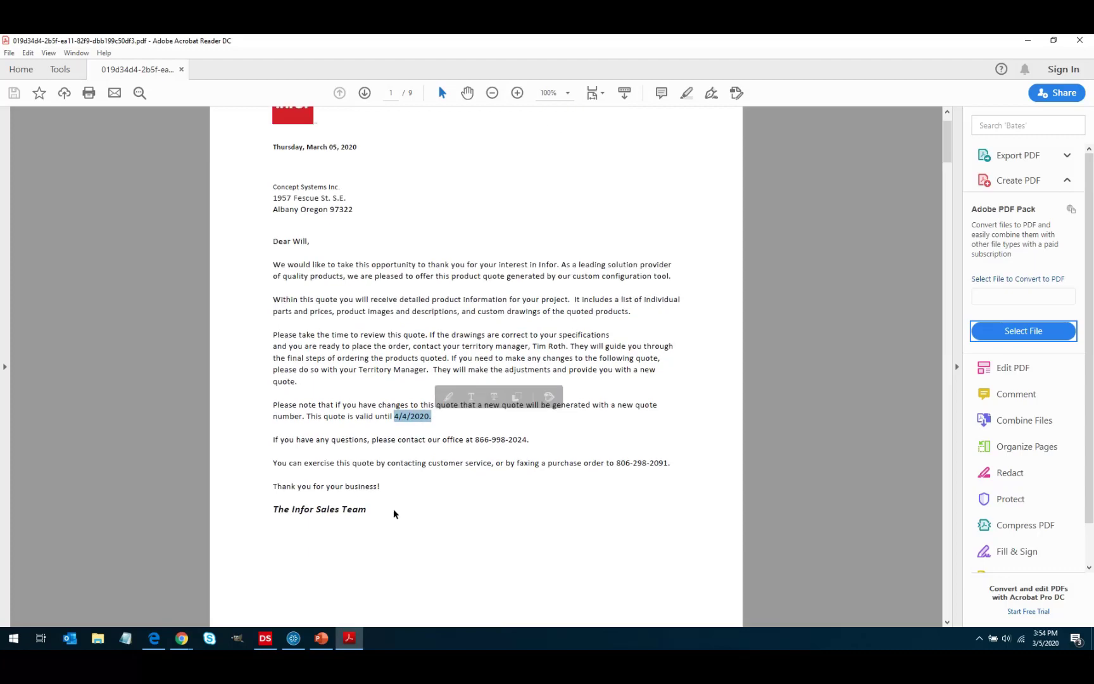
{"action": "scroll", "coordinate": [388, 504], "scroll_direction": "down", "scroll_amount": 9}
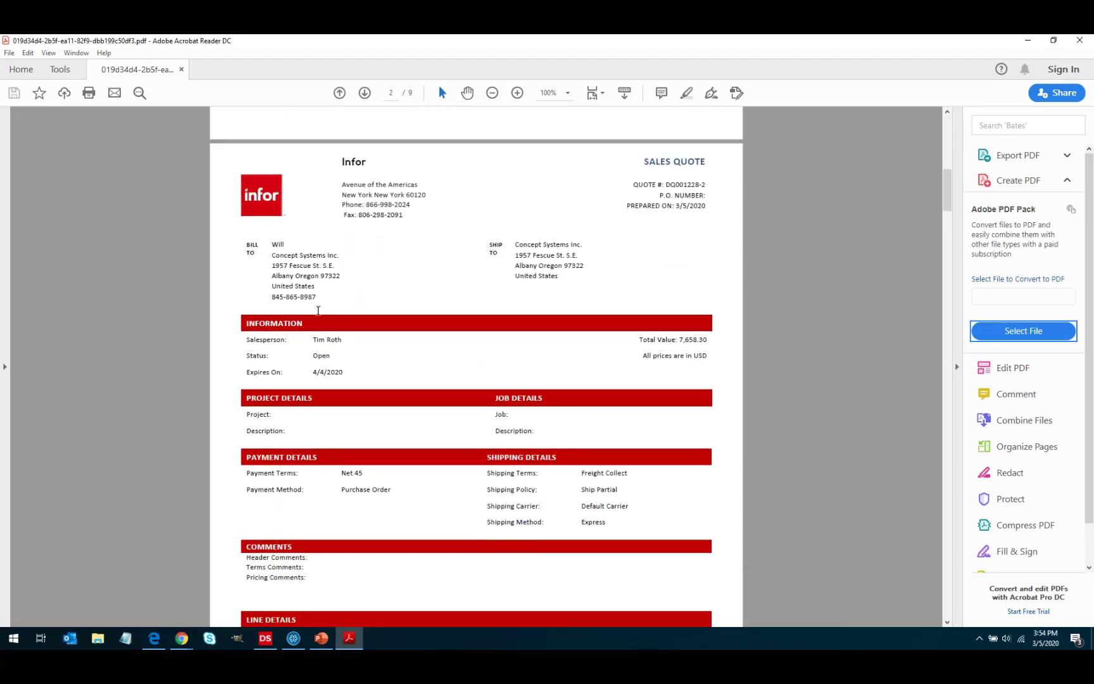
{"action": "scroll", "coordinate": [459, 373], "scroll_direction": "down", "scroll_amount": 1}
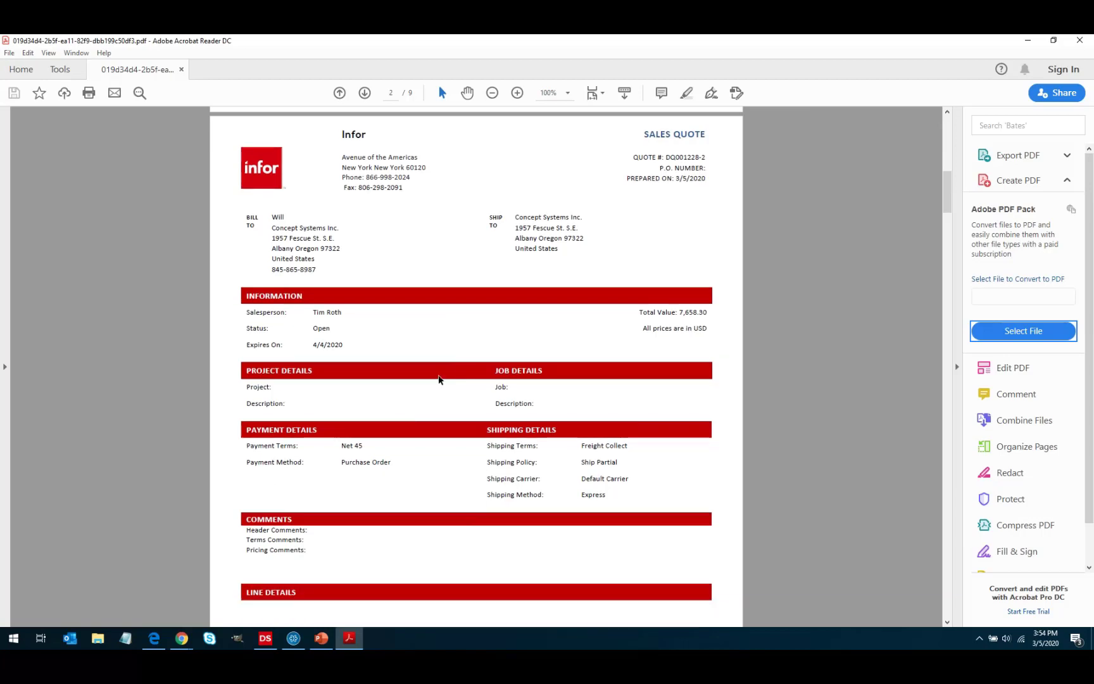
{"action": "scroll", "coordinate": [437, 376], "scroll_direction": "down", "scroll_amount": 2}
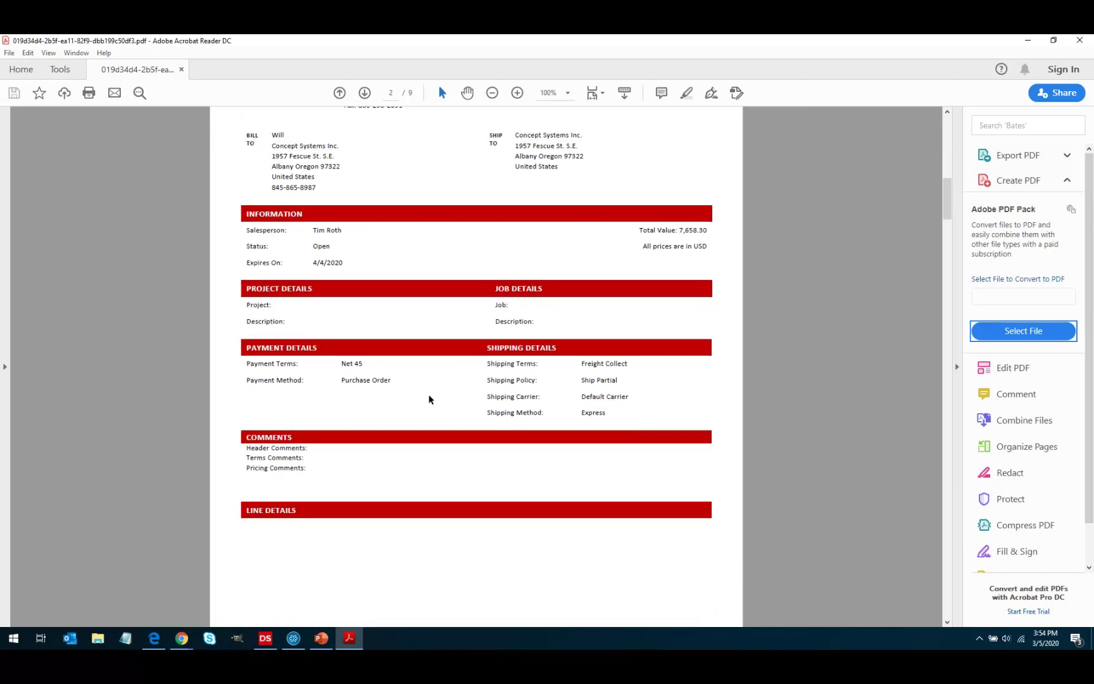
{"action": "scroll", "coordinate": [430, 399], "scroll_direction": "down", "scroll_amount": 3}
{"action": "scroll", "coordinate": [430, 401], "scroll_direction": "down", "scroll_amount": 7}
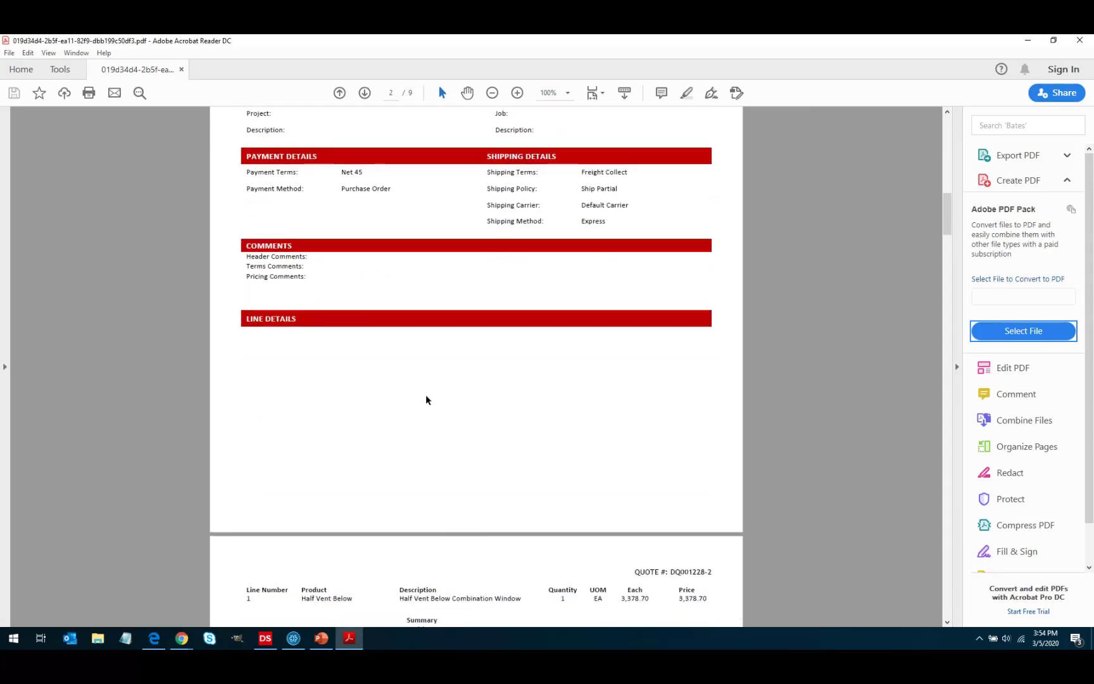
Examine the line details and drawings of the quoted windows and doors, down to the price totals page.
{"action": "scroll", "coordinate": [423, 396], "scroll_direction": "down", "scroll_amount": 2}
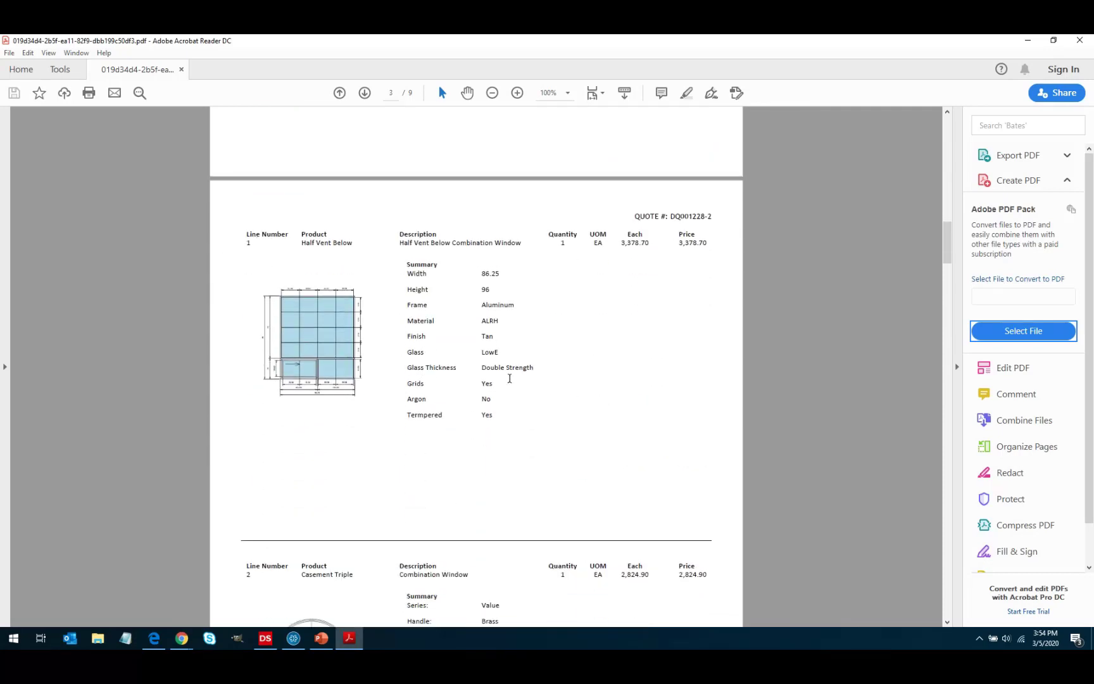
{"action": "scroll", "coordinate": [506, 387], "scroll_direction": "down", "scroll_amount": 5}
{"action": "scroll", "coordinate": [488, 393], "scroll_direction": "down", "scroll_amount": 7}
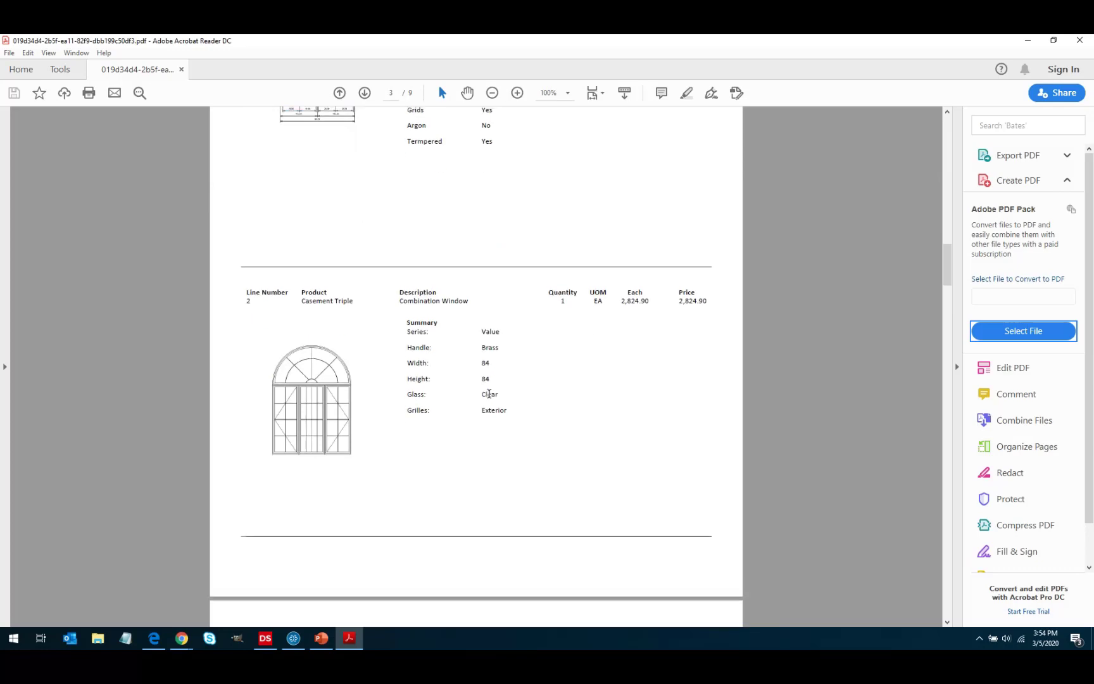
{"action": "scroll", "coordinate": [486, 397], "scroll_direction": "down", "scroll_amount": 3}
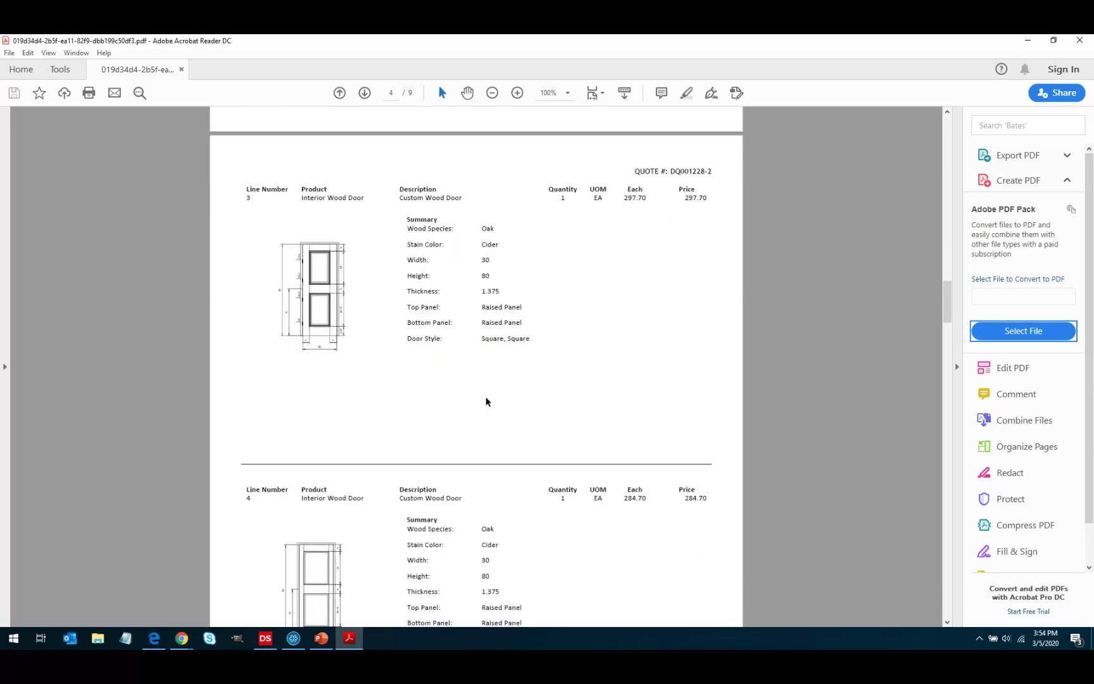
{"action": "scroll", "coordinate": [485, 400], "scroll_direction": "down", "scroll_amount": 10}
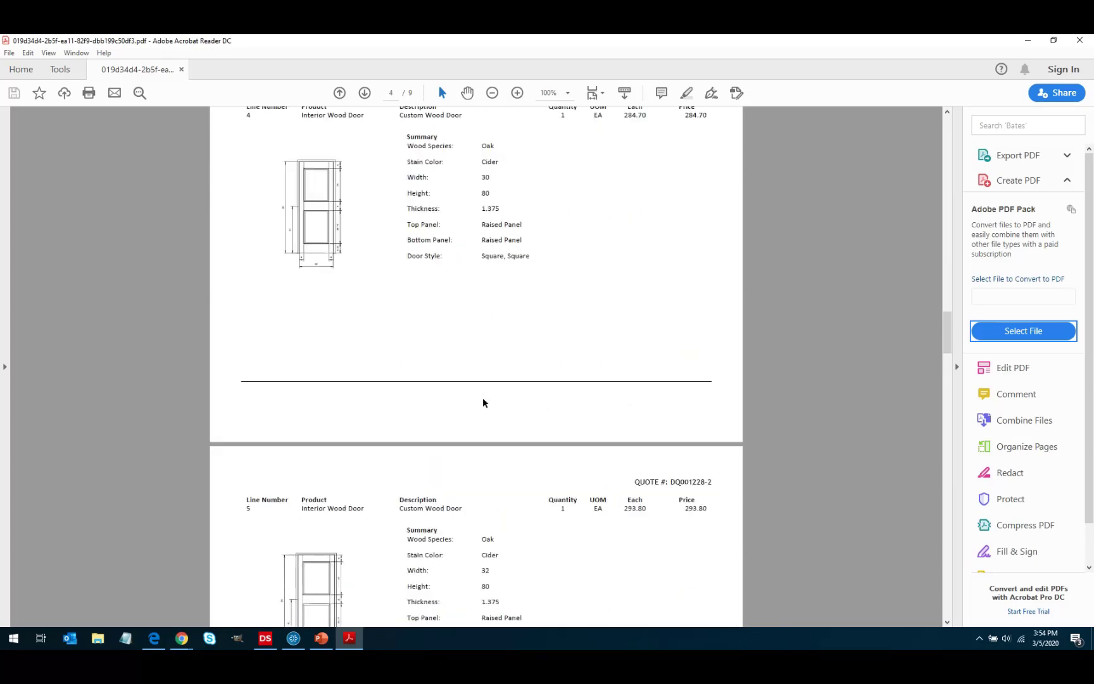
{"action": "scroll", "coordinate": [483, 398], "scroll_direction": "down", "scroll_amount": 11}
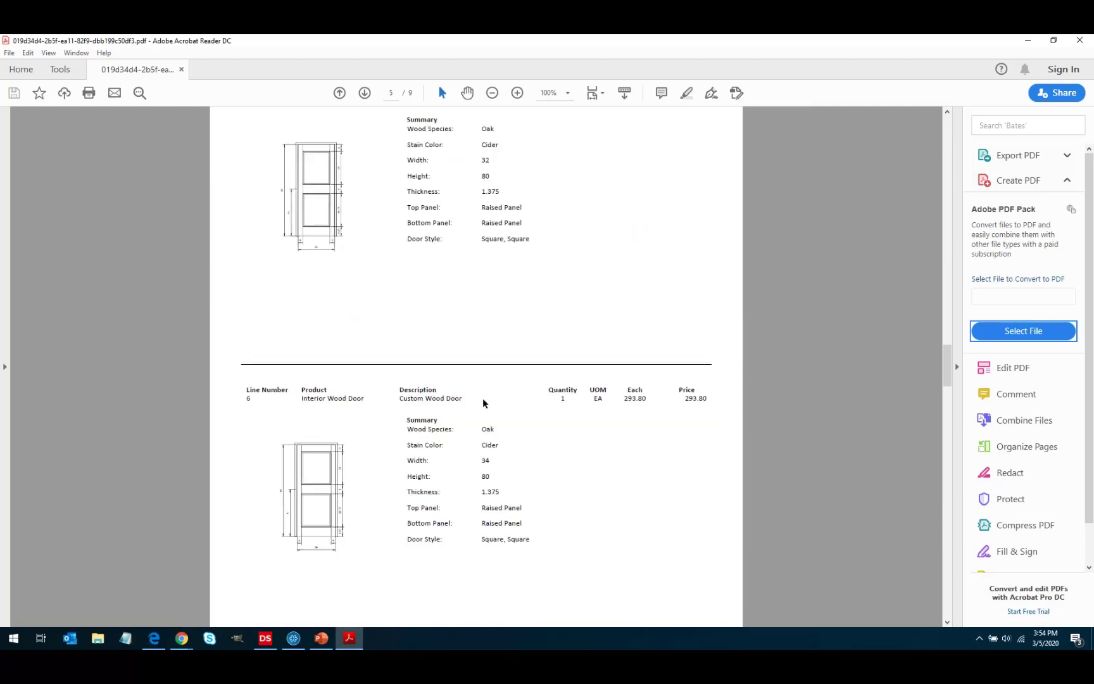
{"action": "scroll", "coordinate": [482, 403], "scroll_direction": "down", "scroll_amount": 10}
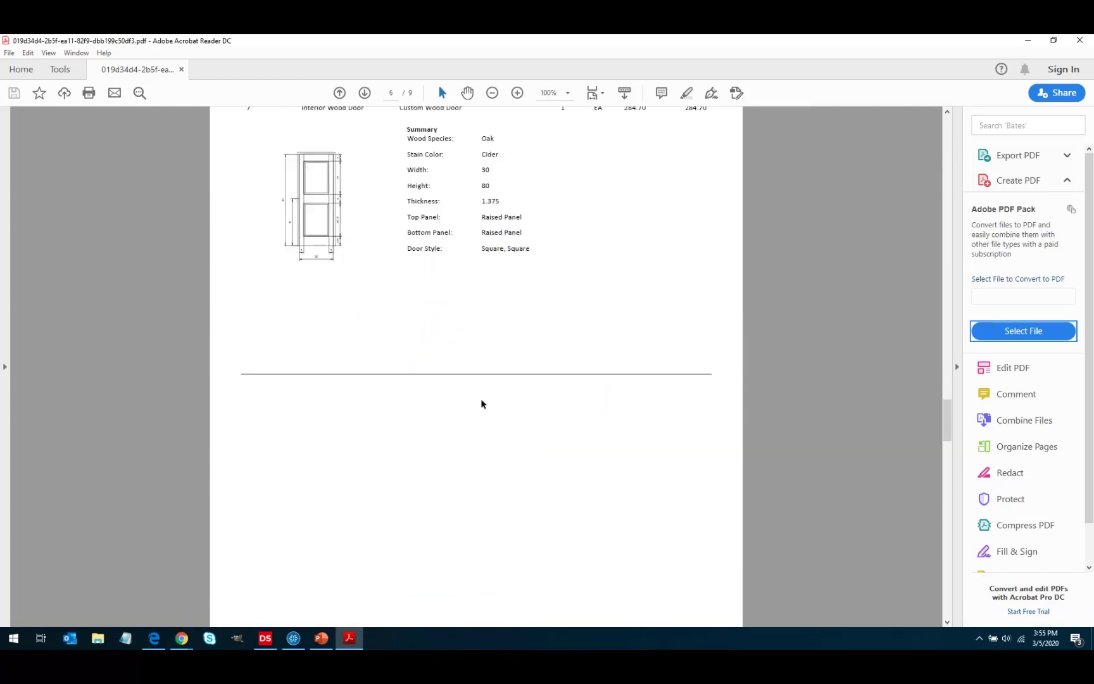
{"action": "scroll", "coordinate": [481, 403], "scroll_direction": "down", "scroll_amount": 7}
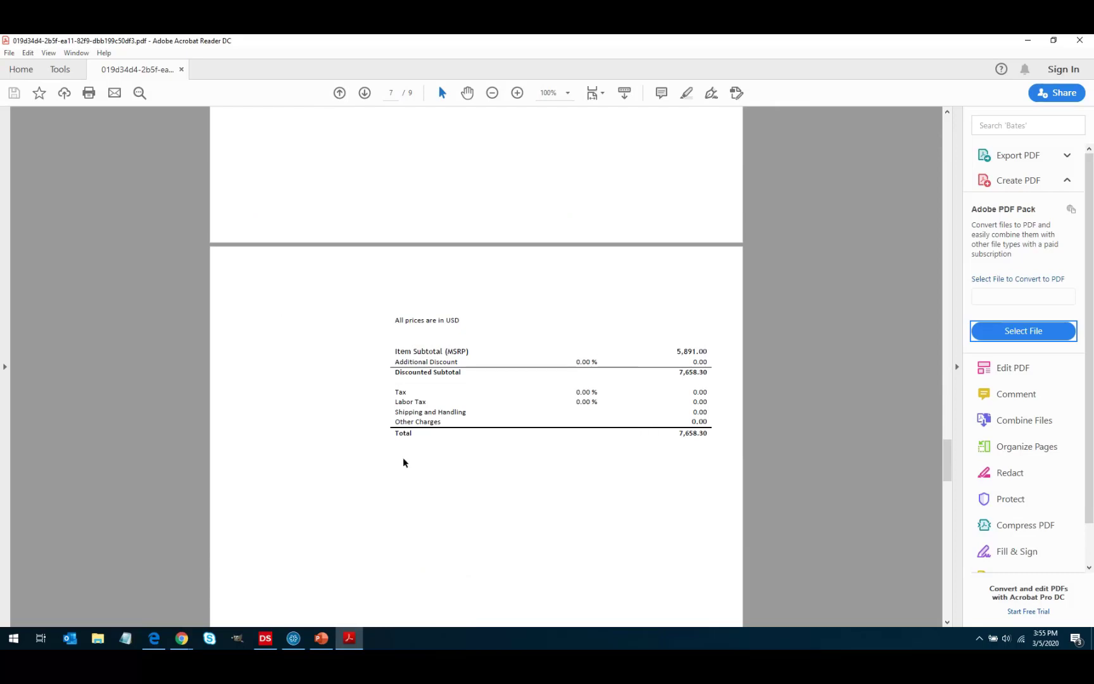
Read through the quote PDF's totals, signature area and terms and conditions to the last page, then return to the first page.
{"action": "scroll", "coordinate": [350, 457], "scroll_direction": "down", "scroll_amount": 5}
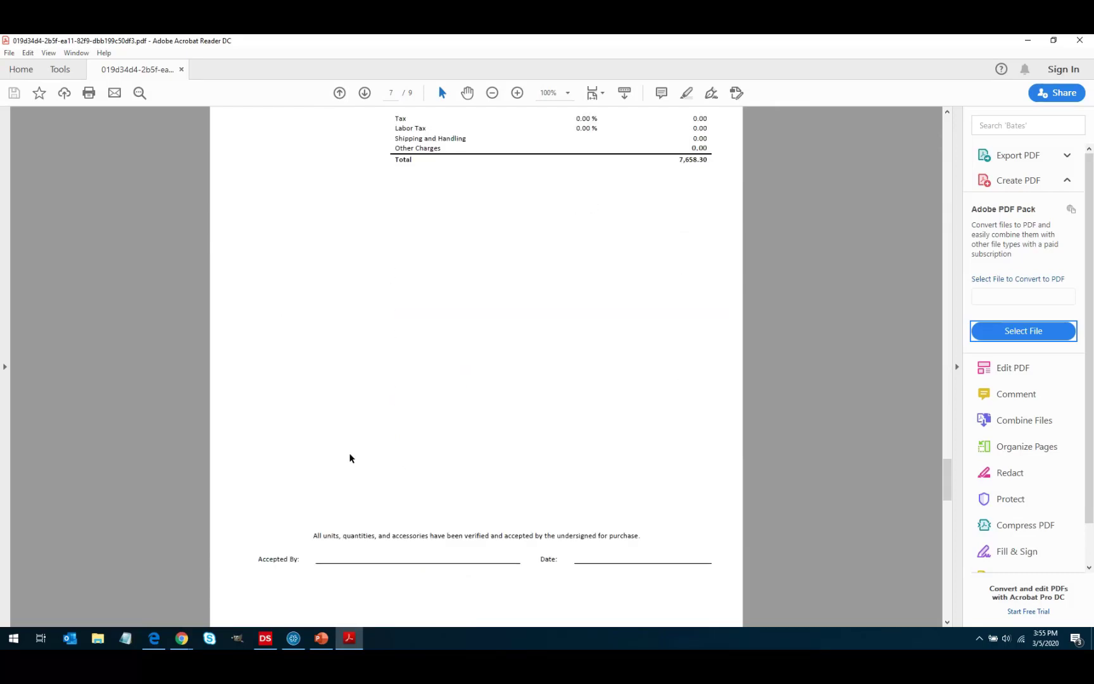
{"action": "scroll", "coordinate": [349, 453], "scroll_direction": "down", "scroll_amount": 4}
{"action": "scroll", "coordinate": [349, 450], "scroll_direction": "down", "scroll_amount": 4}
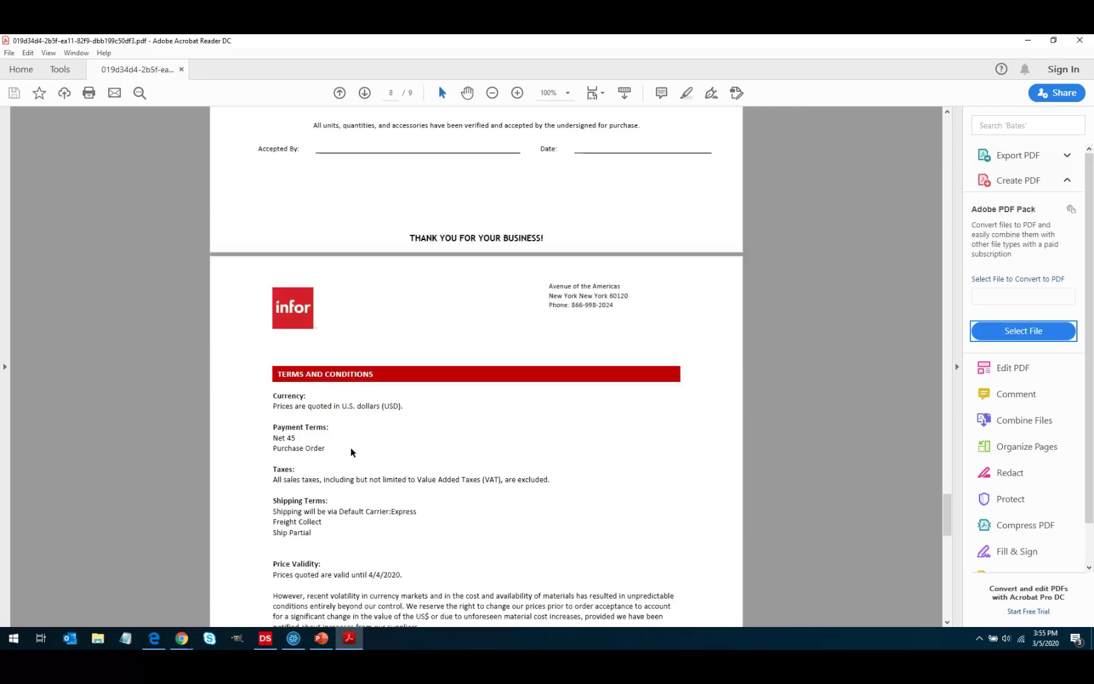
{"action": "scroll", "coordinate": [478, 399], "scroll_direction": "down", "scroll_amount": 4}
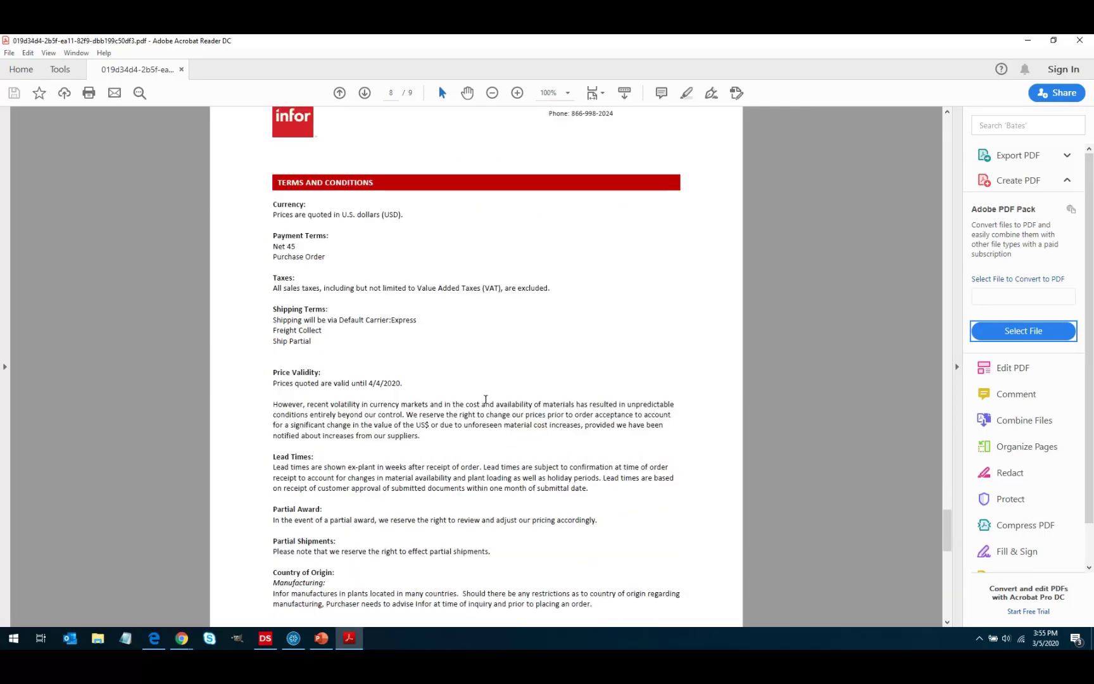
{"action": "scroll", "coordinate": [482, 402], "scroll_direction": "down", "scroll_amount": 7}
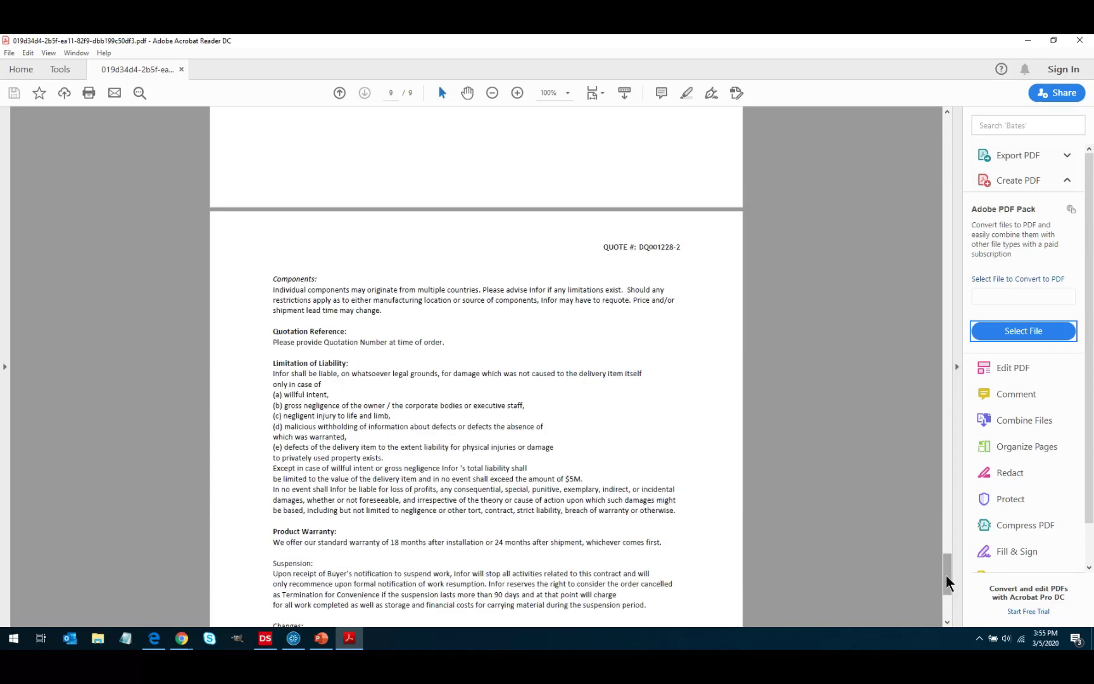
{"action": "left_click_drag", "start_coordinate": [946, 575], "coordinate": [954, 121]}
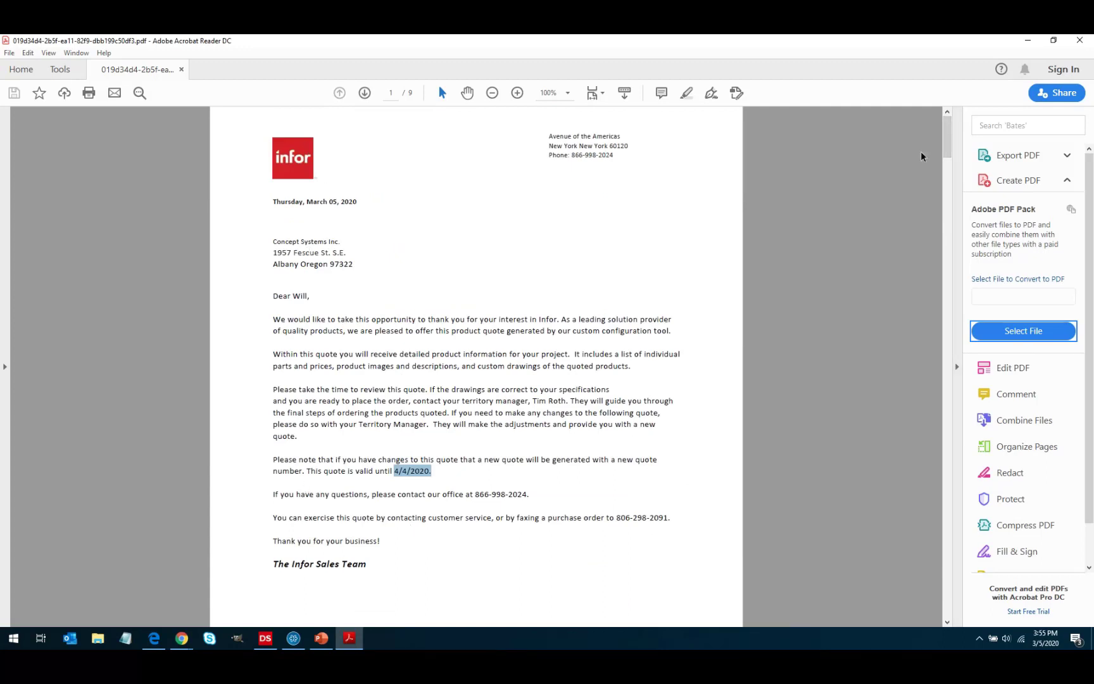
{"action": "mouse_move", "coordinate": [944, 133]}
{"action": "left_mouse_down"}
{"action": "mouse_move", "coordinate": [944, 156]}
{"action": "mouse_move", "coordinate": [944, 134]}
{"action": "left_mouse_up"}
Close the quote PDF, the leftover Infor browser page and the print options to return to the quote.
{"action": "left_click", "coordinate": [1079, 42]}
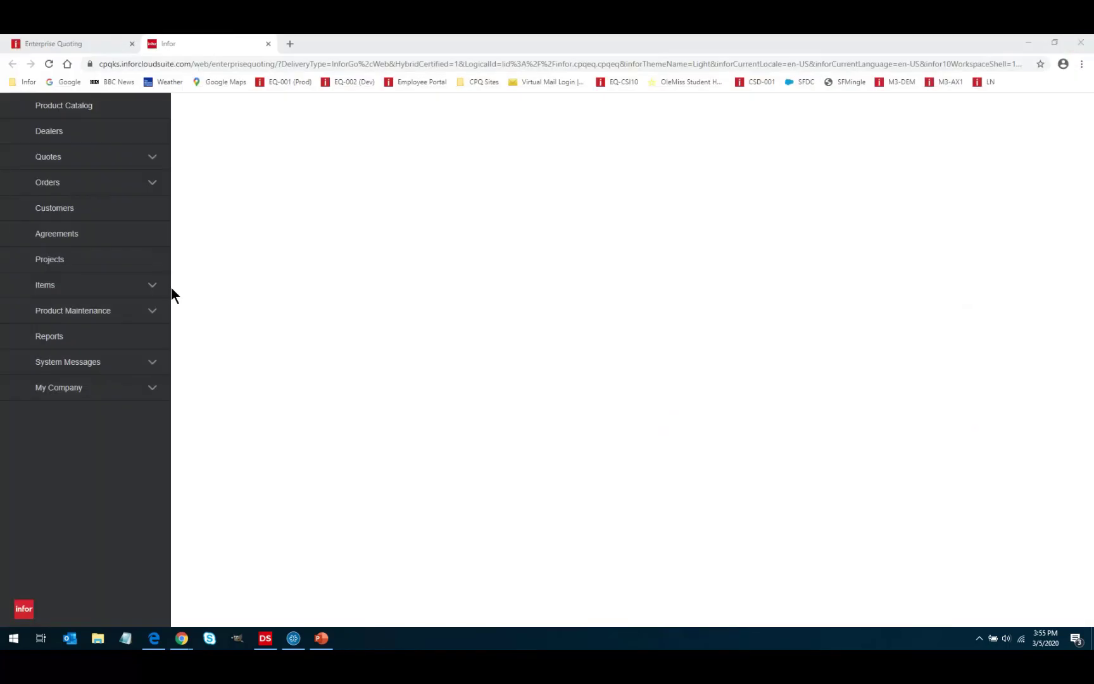
{"action": "left_click", "coordinate": [267, 43]}
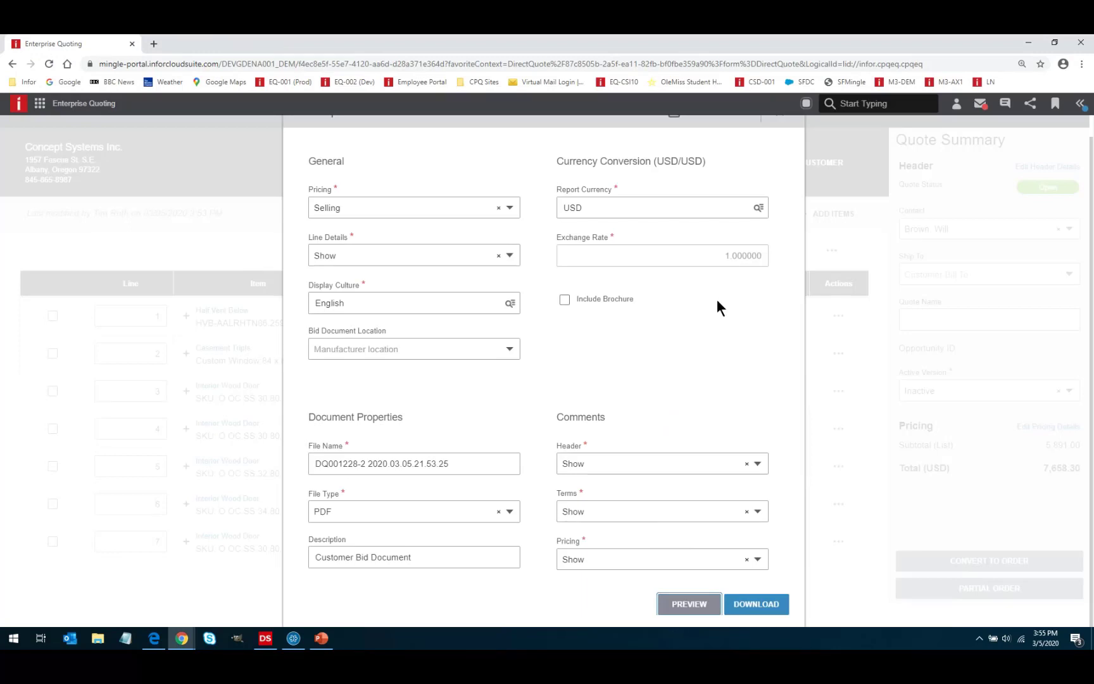
{"action": "scroll", "coordinate": [700, 329], "scroll_direction": "up", "scroll_amount": 1}
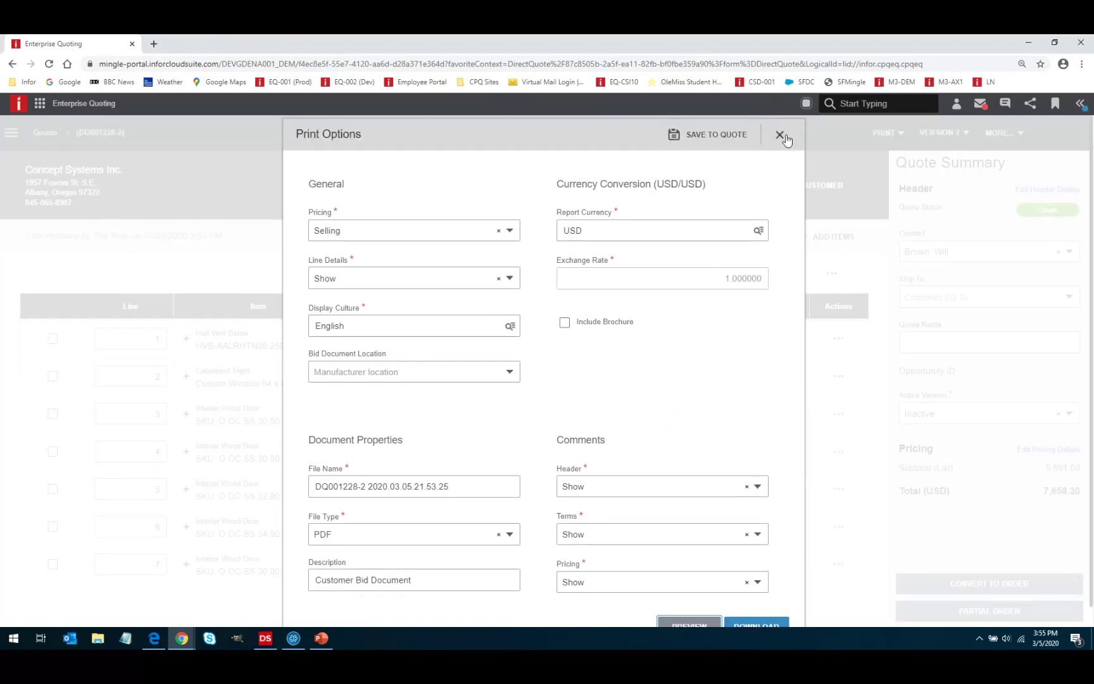
{"action": "left_click", "coordinate": [779, 136]}
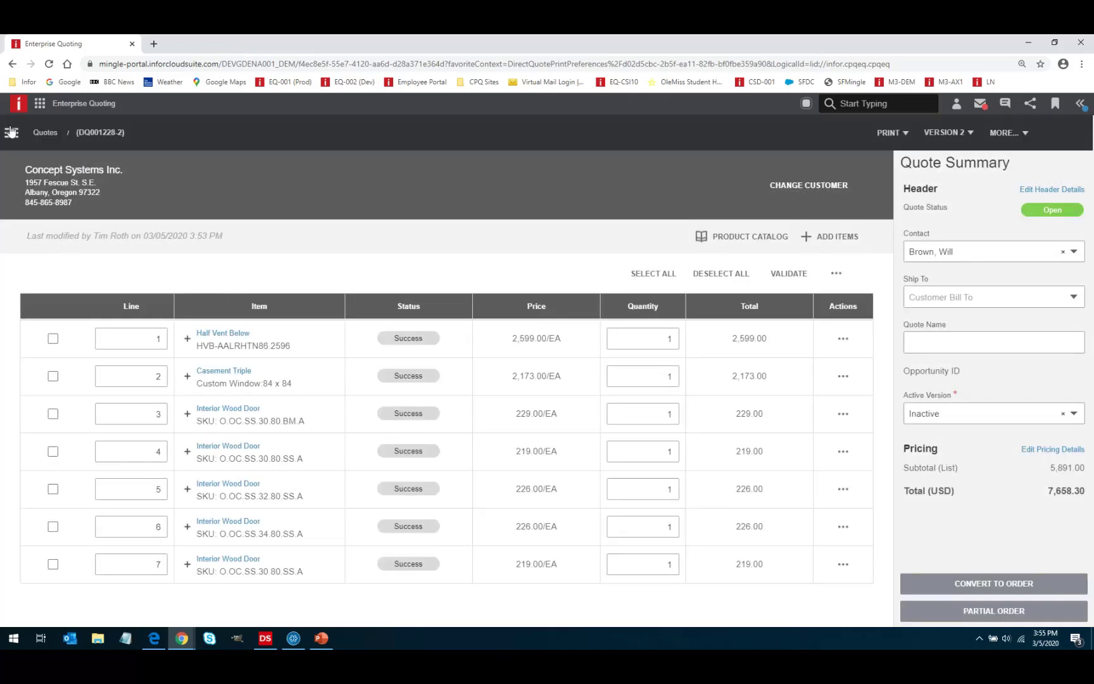
Open the list of direct quotes.
{"action": "left_click", "coordinate": [10, 135]}
{"action": "left_click", "coordinate": [51, 185]}
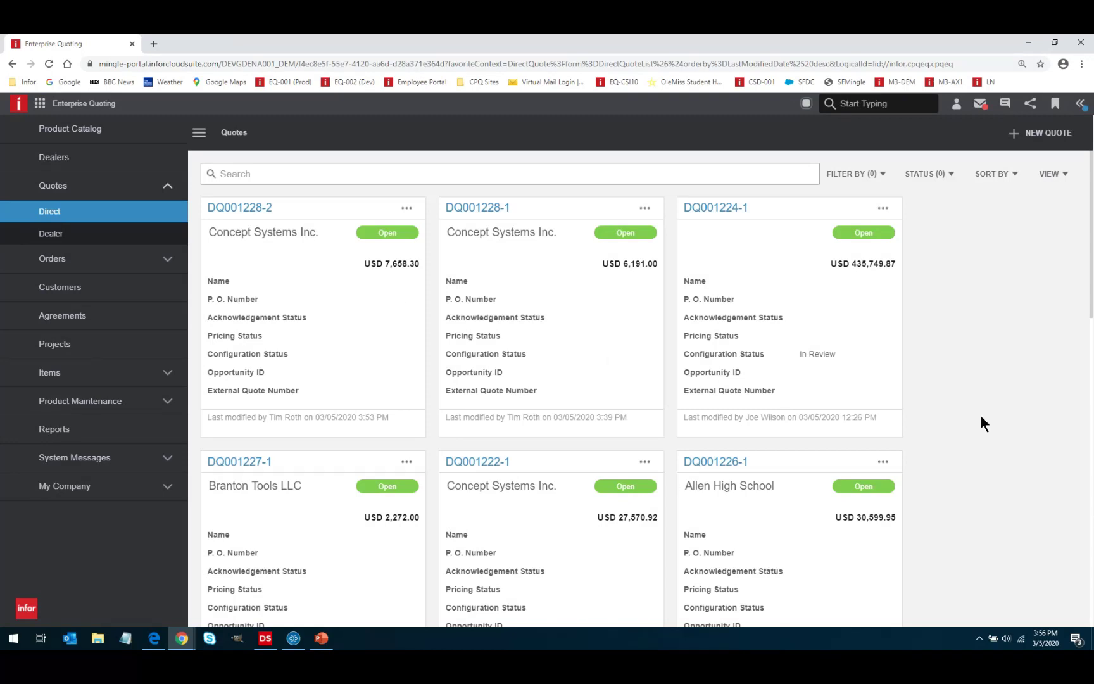
Examine the search, filter, status and sort options available for the direct quotes list.
{"action": "left_click", "coordinate": [293, 172]}
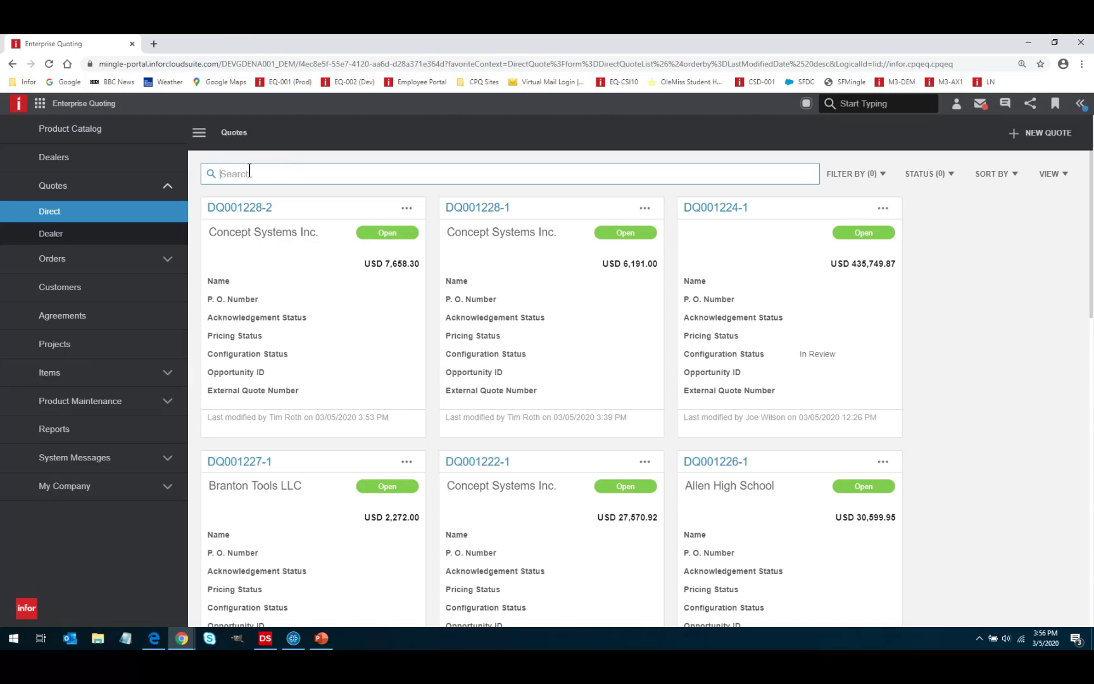
{"action": "left_click", "coordinate": [881, 175]}
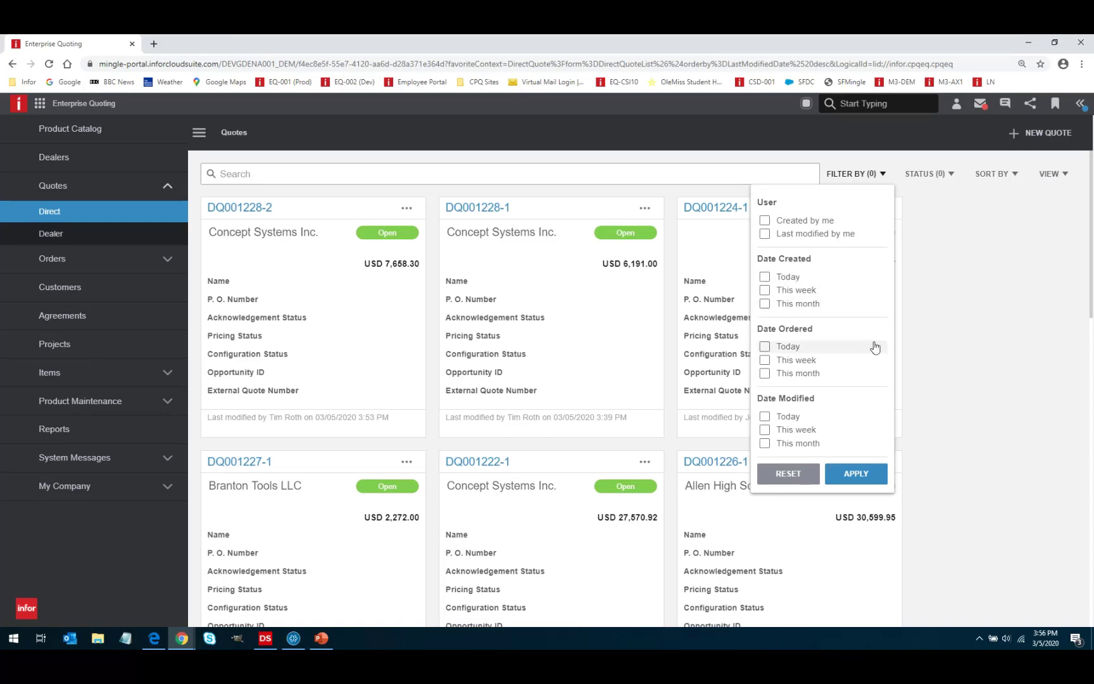
{"action": "left_click", "coordinate": [939, 175]}
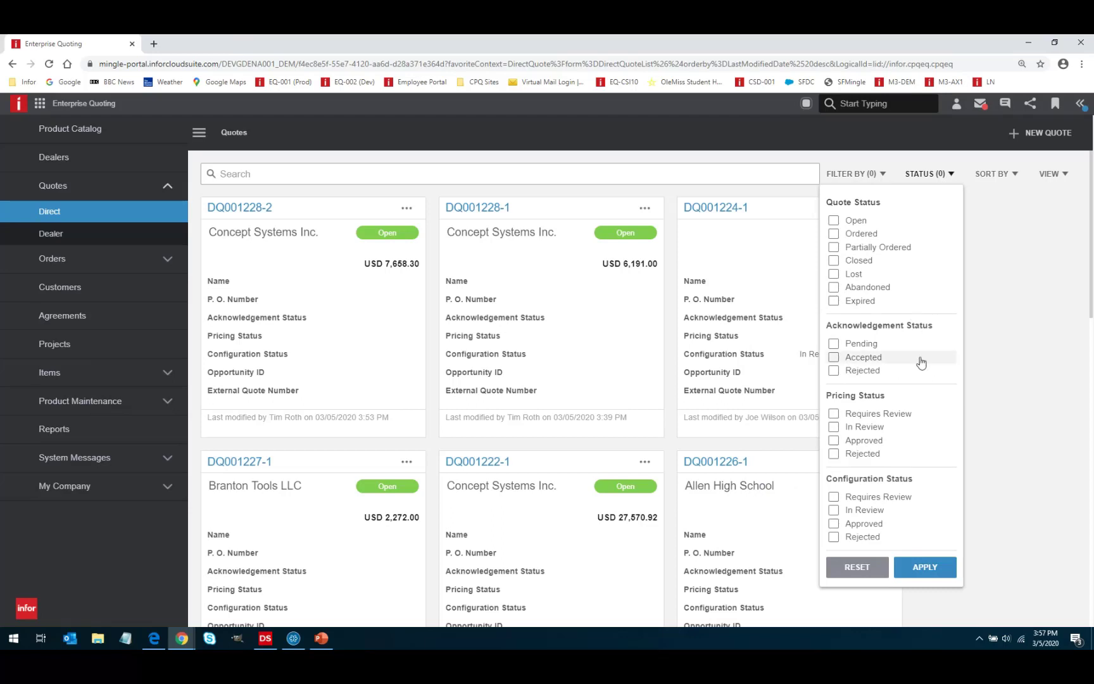
{"action": "left_click", "coordinate": [1003, 175]}
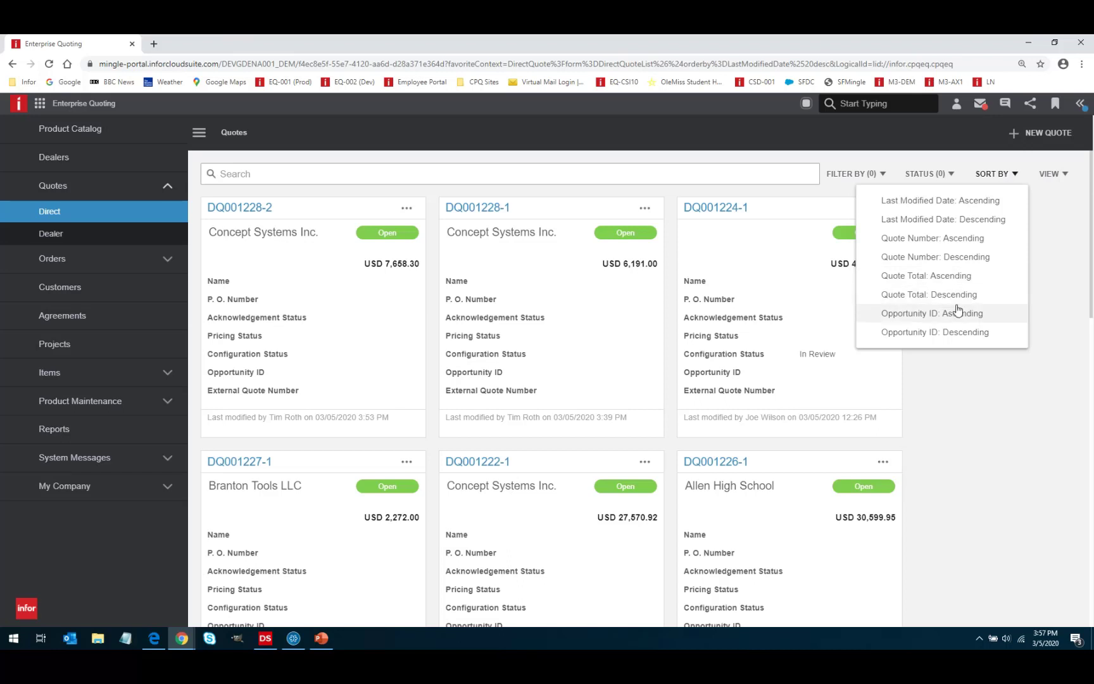
Show the direct quotes as a grid, examine its columns, and switch back to the card view.
{"action": "left_click", "coordinate": [1052, 175]}
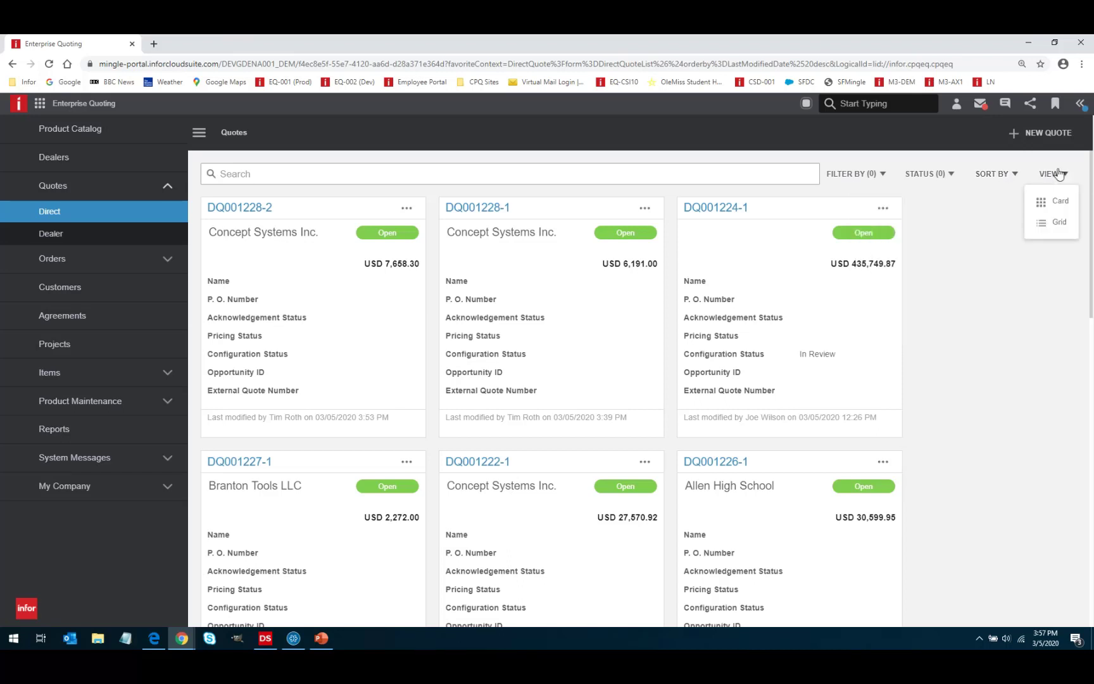
{"action": "left_click", "coordinate": [1055, 224]}
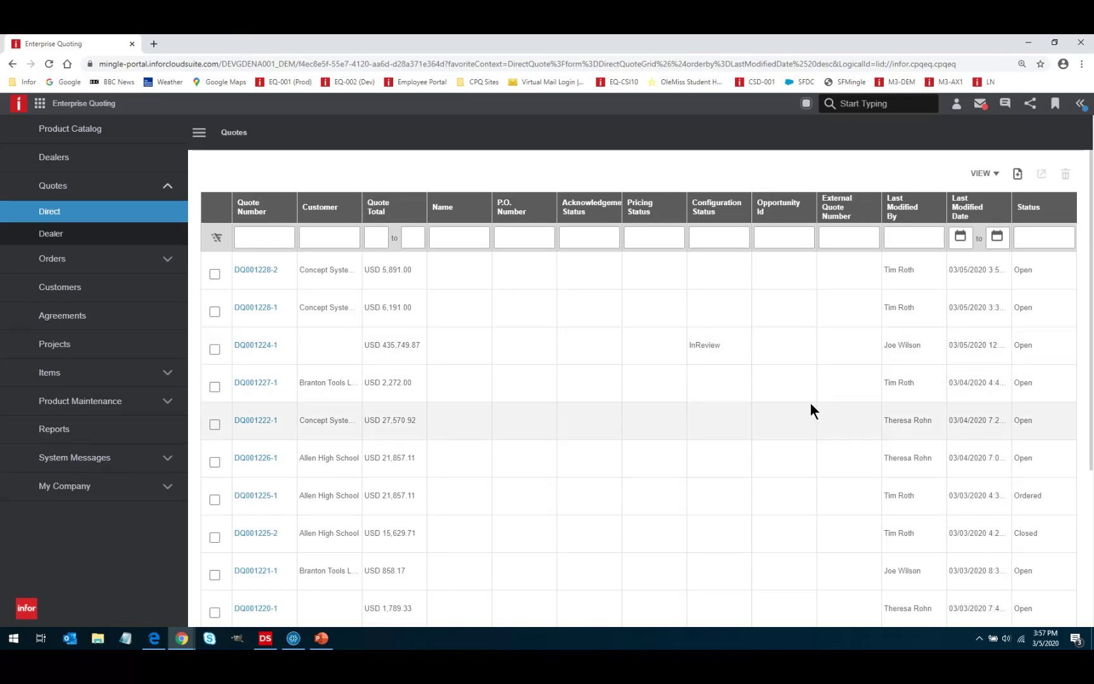
{"action": "left_click", "coordinate": [981, 173]}
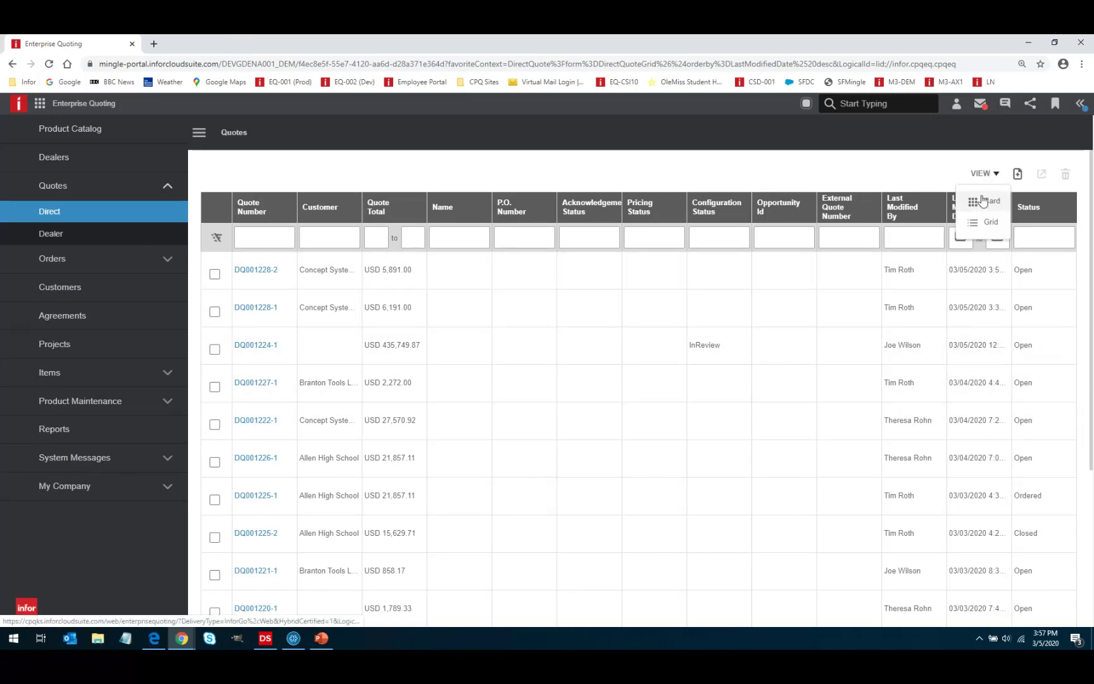
{"action": "left_click", "coordinate": [983, 201]}
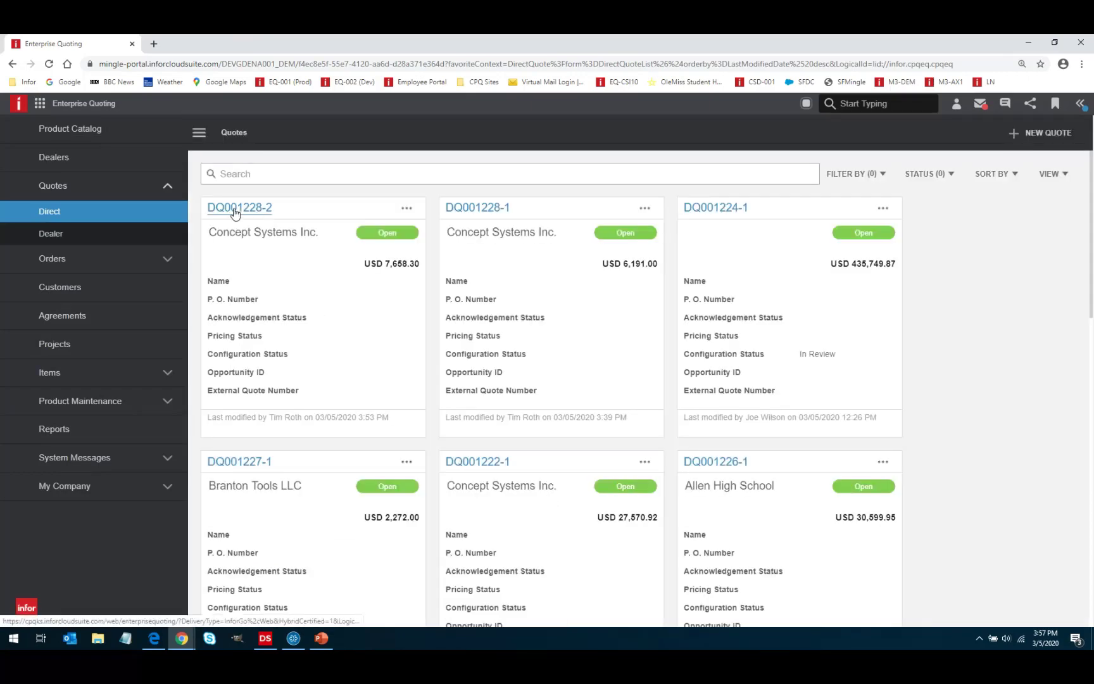
Open version 2 of the Concept Systems Inc. quote and create a new version from it.
{"action": "left_click", "coordinate": [233, 208]}
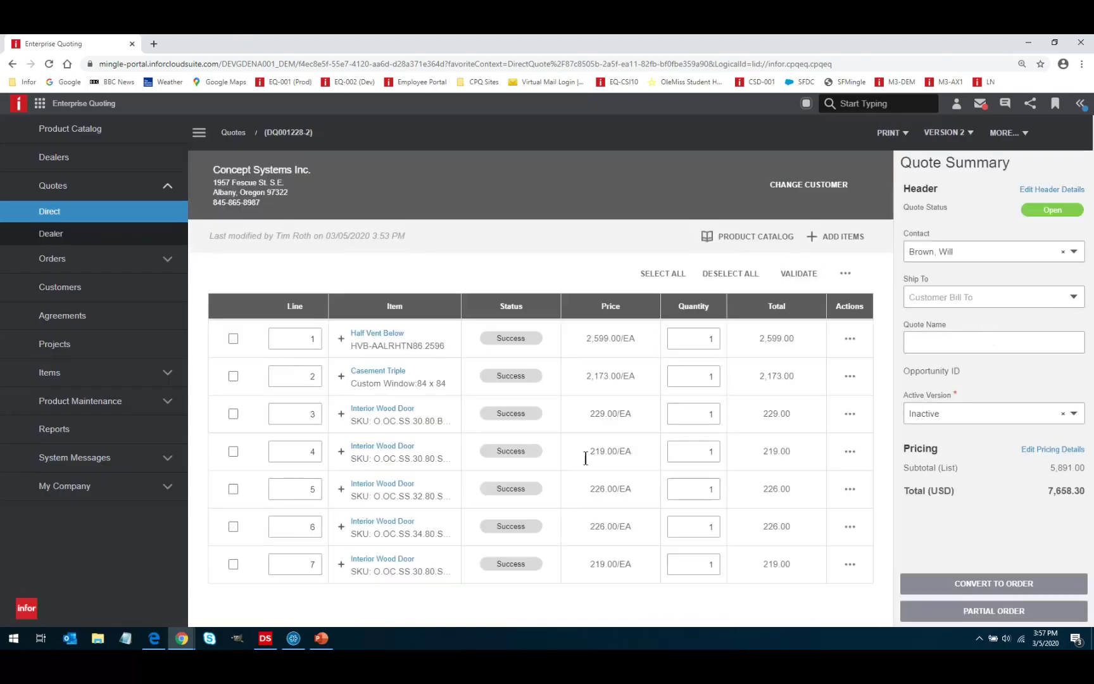
{"action": "left_click", "coordinate": [199, 135]}
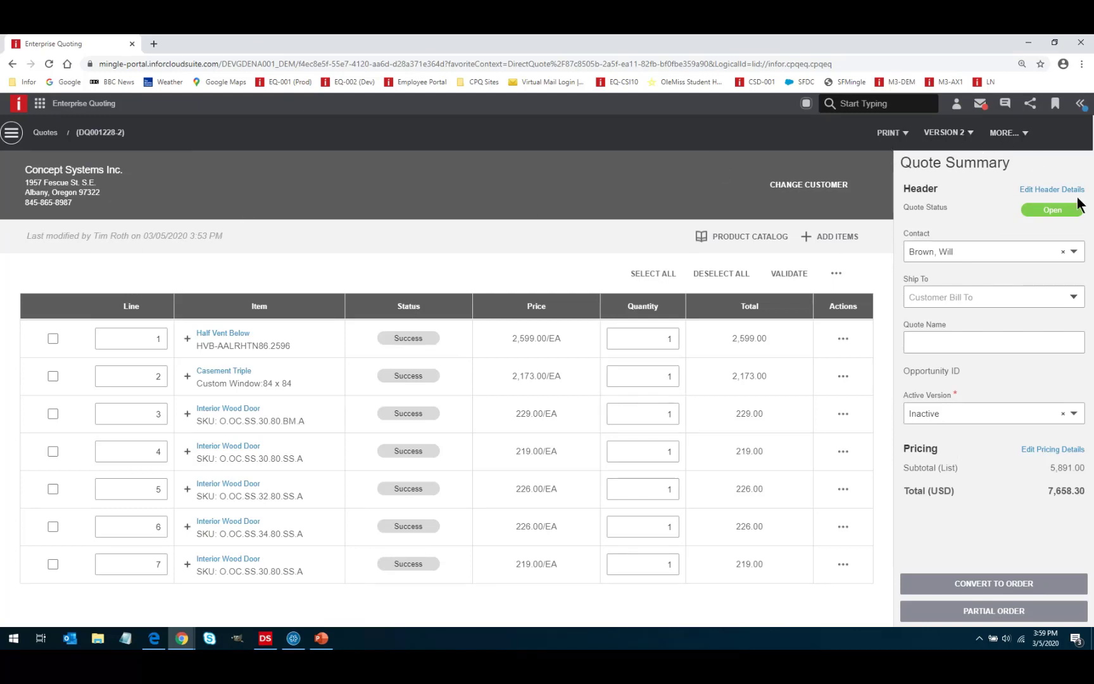
{"action": "left_click", "coordinate": [1006, 134]}
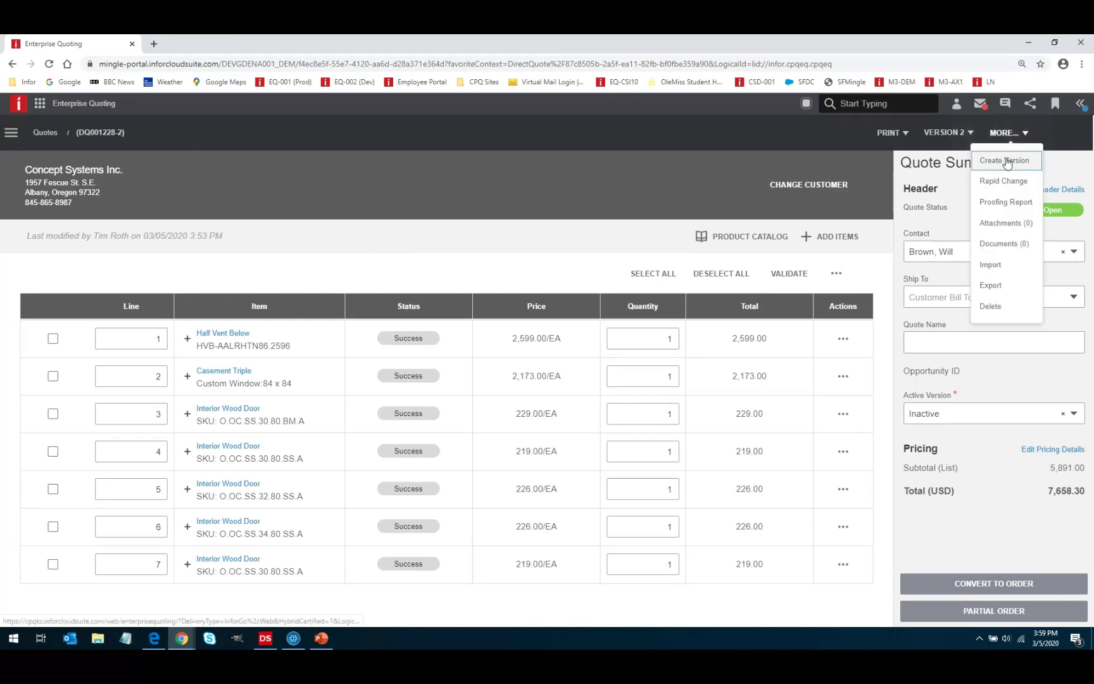
{"action": "left_click", "coordinate": [1004, 157]}
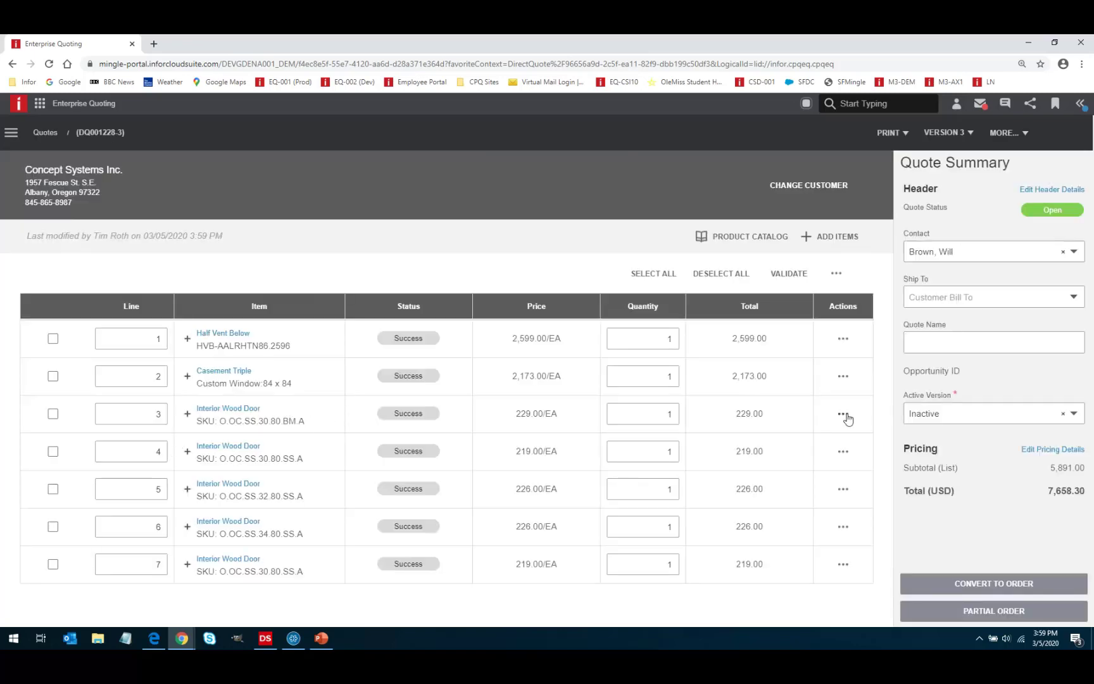
Remove the 229.00 Interior Wood Door and the Casement Triple window from version 3 of the quote.
{"action": "left_click", "coordinate": [843, 415]}
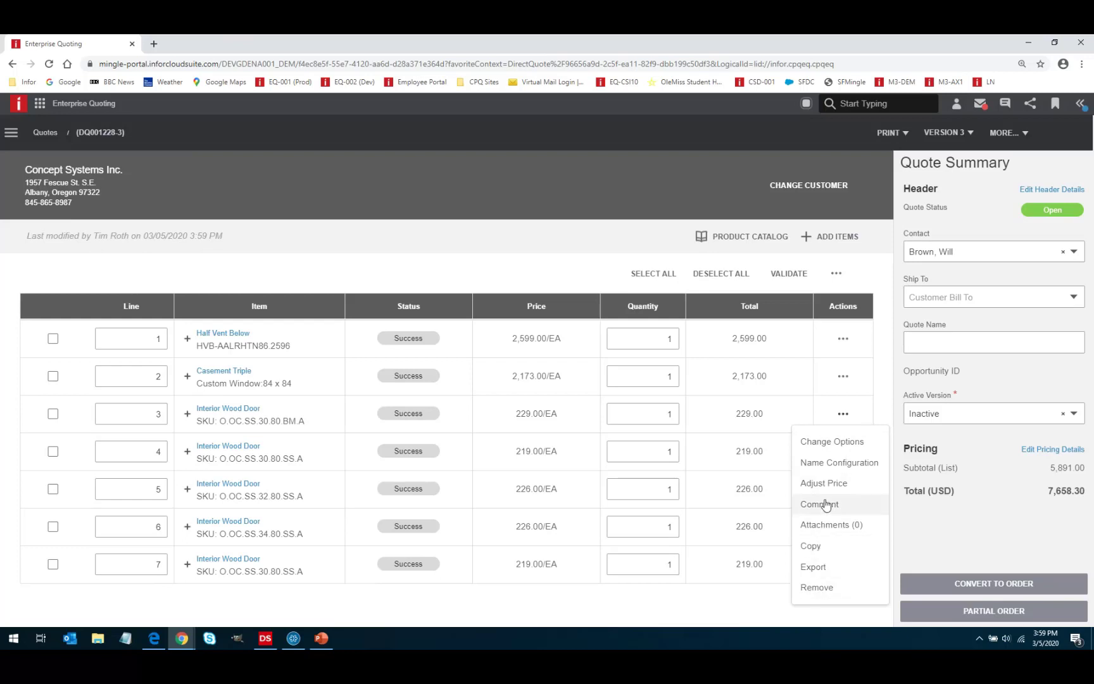
{"action": "left_click", "coordinate": [819, 587]}
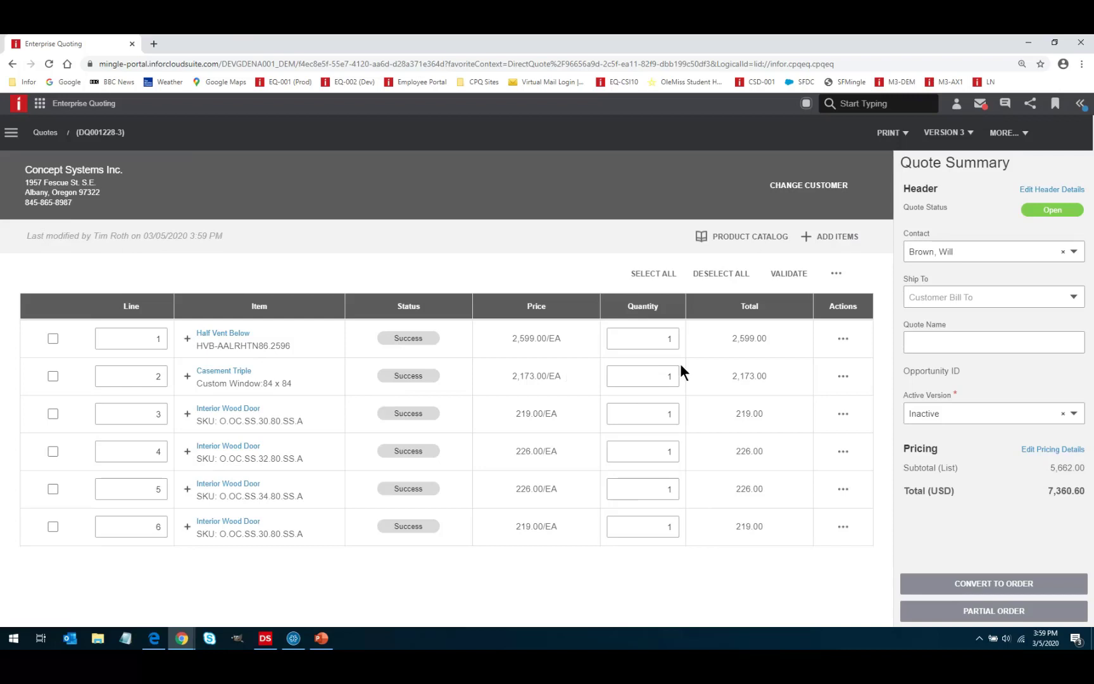
{"action": "left_click", "coordinate": [843, 375]}
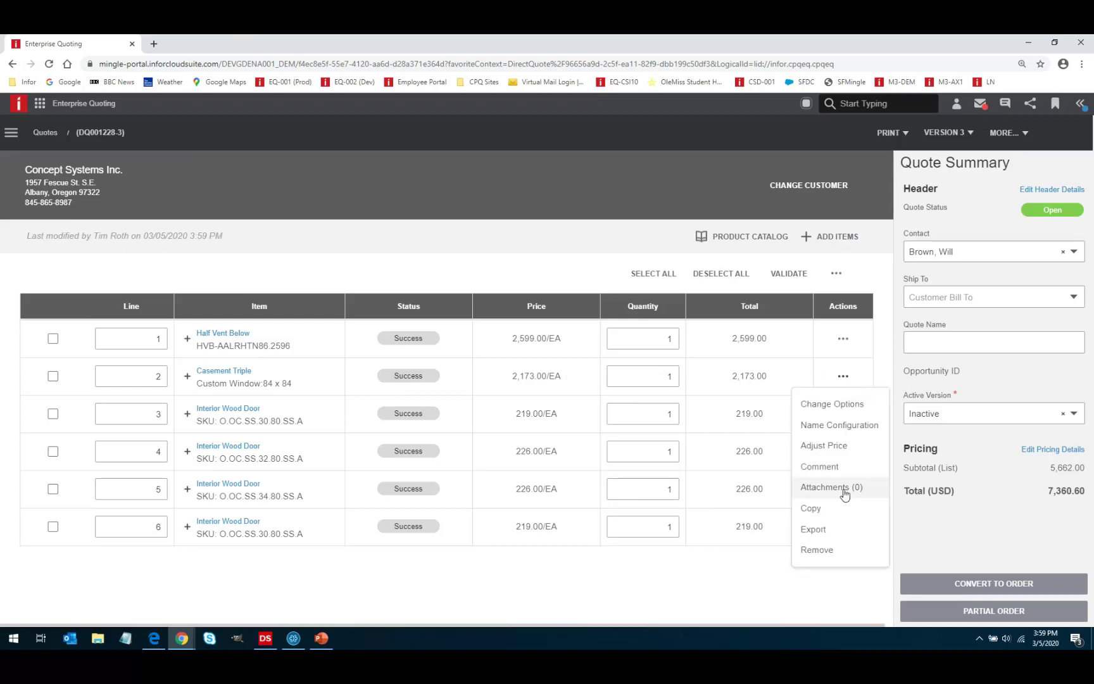
{"action": "left_click", "coordinate": [823, 548]}
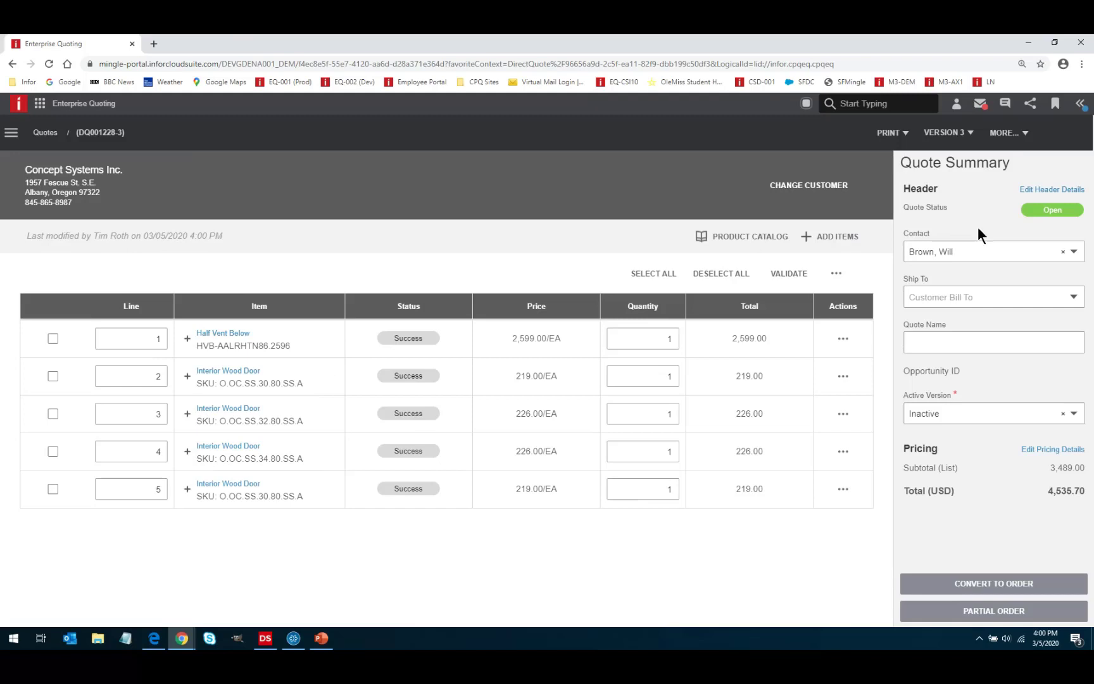
Switch the quote to version 2 and open the Casement Triple line's configuration options for changes.
{"action": "left_click", "coordinate": [962, 133]}
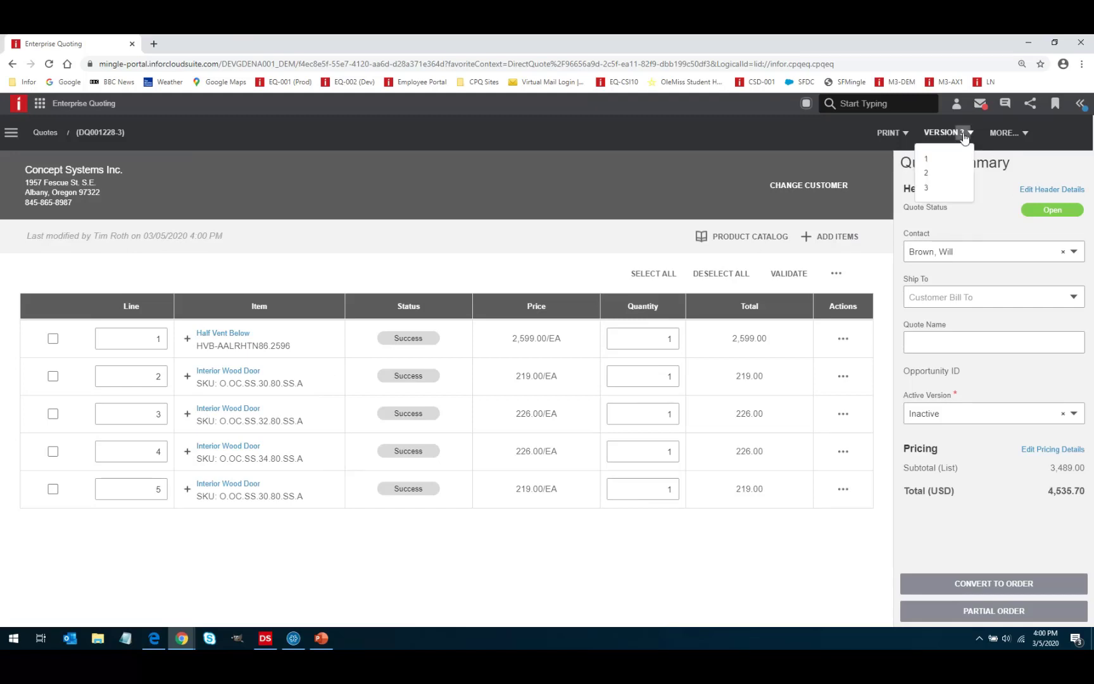
{"action": "left_click", "coordinate": [929, 180]}
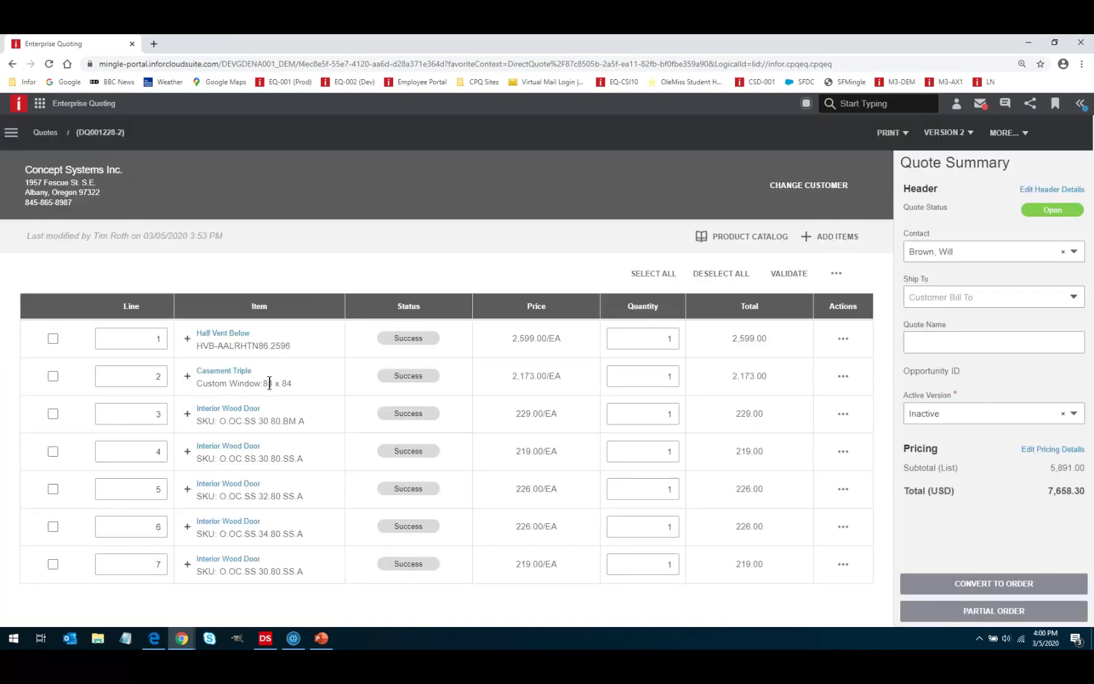
{"action": "left_click", "coordinate": [843, 377]}
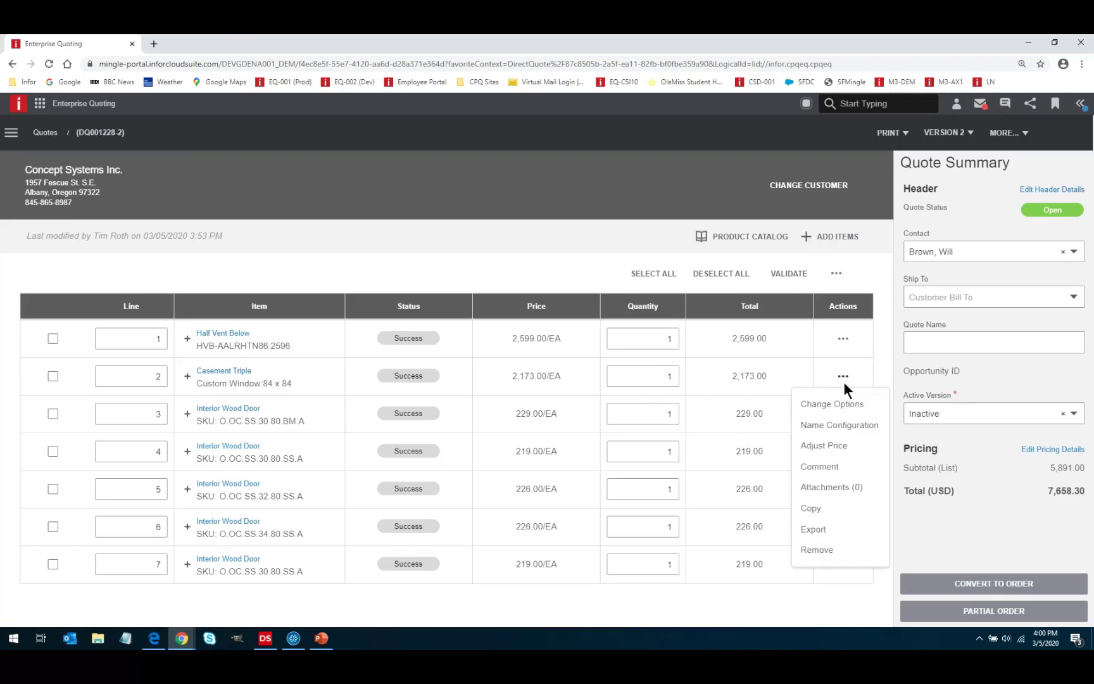
{"action": "left_click", "coordinate": [837, 403]}
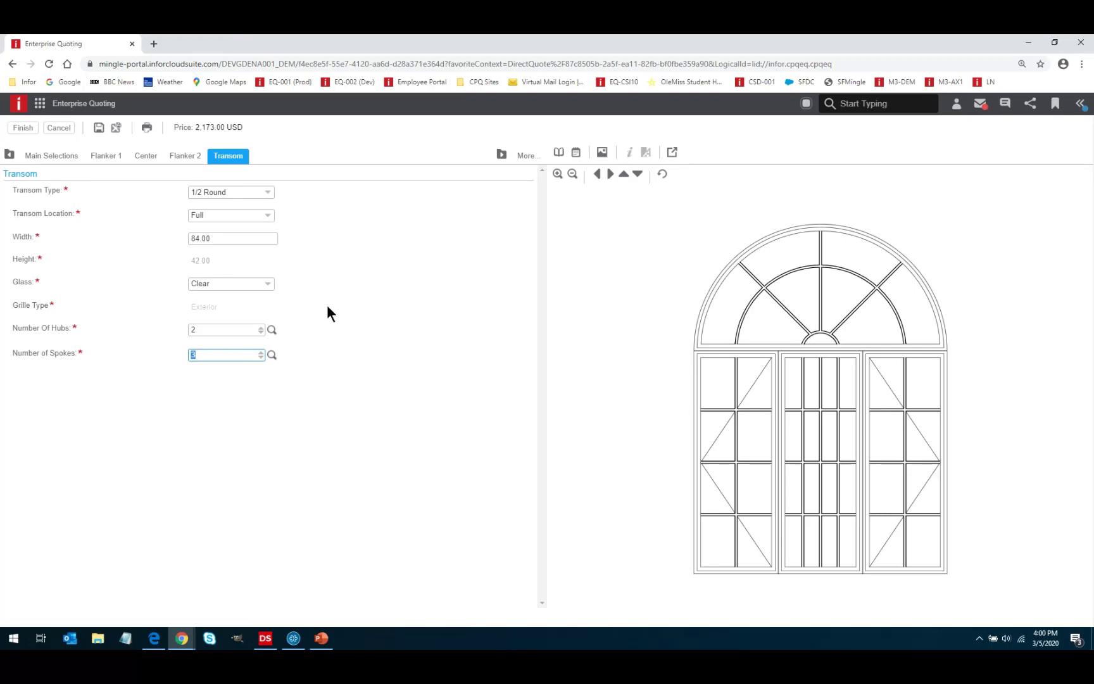
Set the transom location to Center and its number of hubs to 1.
{"action": "left_click", "coordinate": [267, 215]}
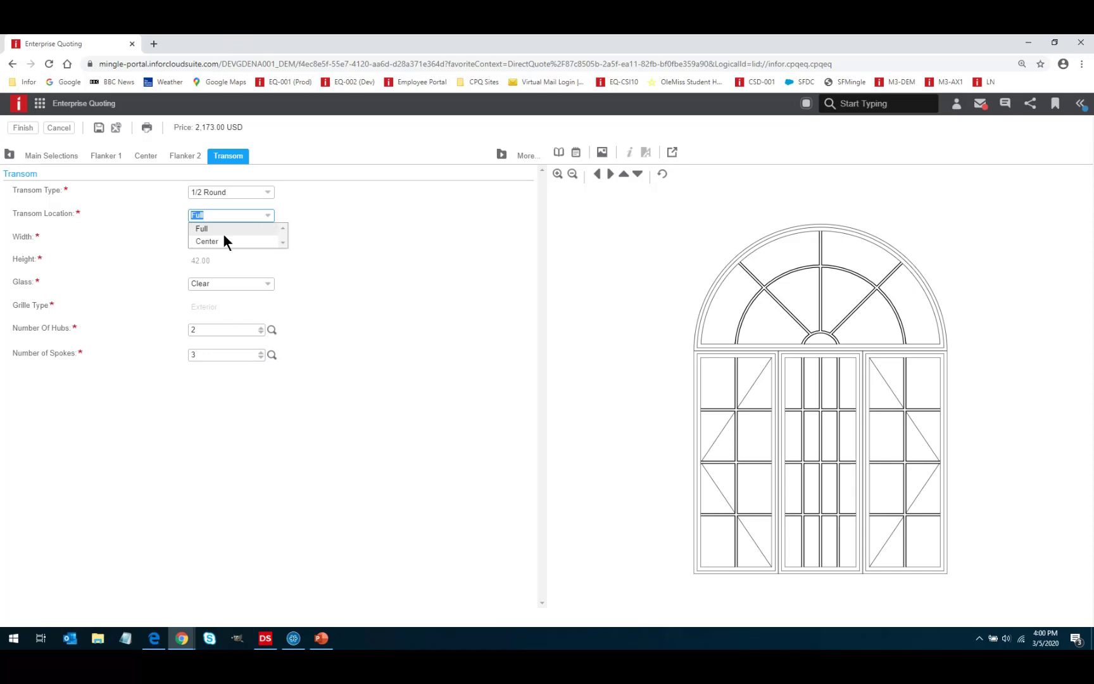
{"action": "left_click", "coordinate": [214, 240]}
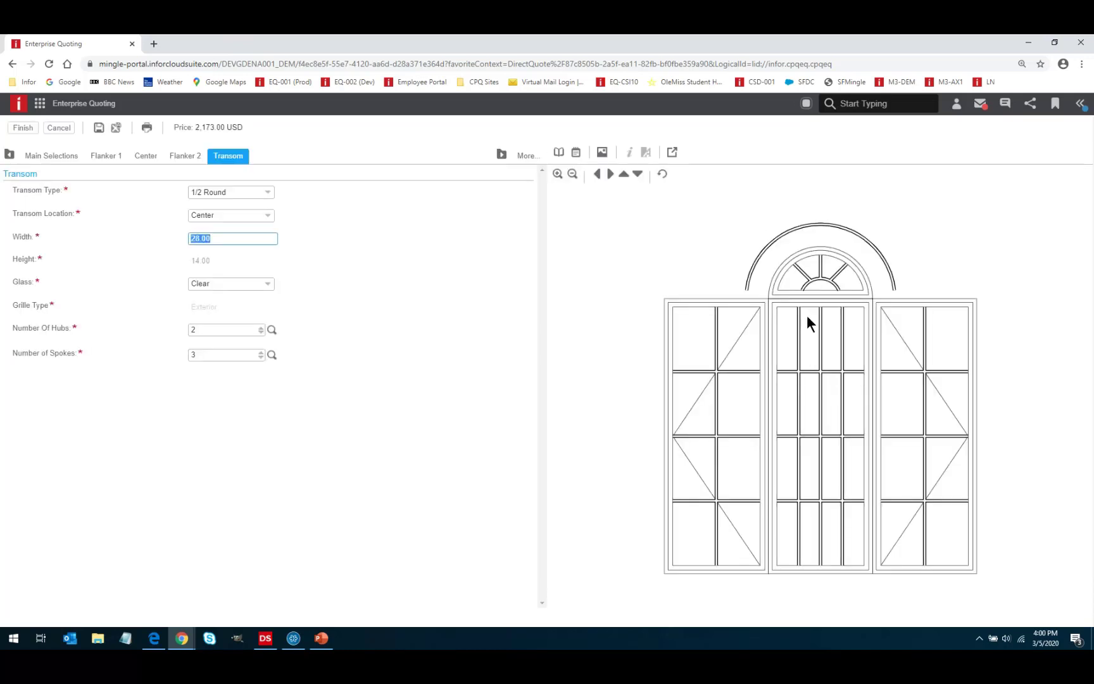
{"action": "left_click", "coordinate": [268, 327]}
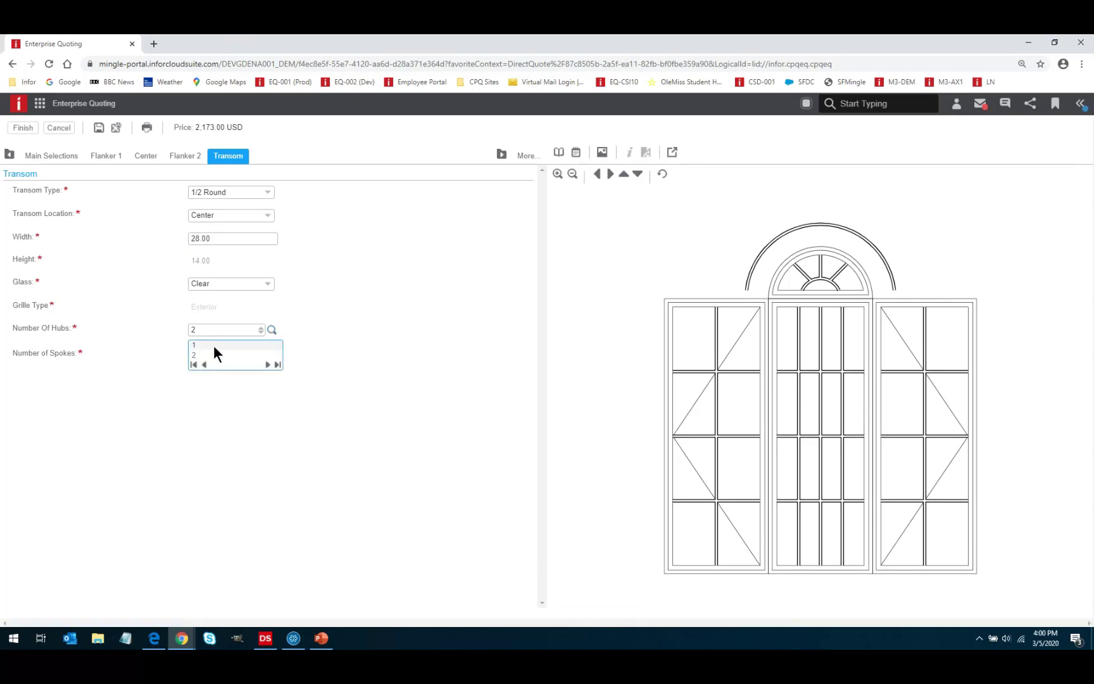
{"action": "left_click", "coordinate": [214, 345]}
Set the transom's number of hubs to 2 and finish the Casement Triple configuration.
{"action": "left_click", "coordinate": [538, 416]}
{"action": "left_click", "coordinate": [247, 357]}
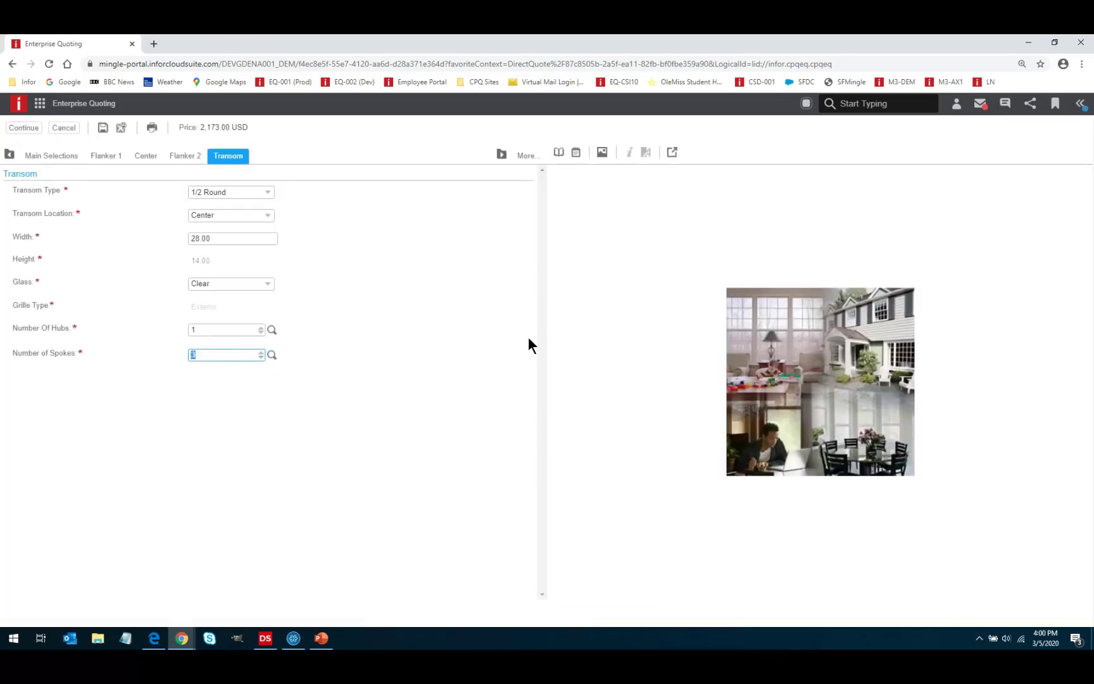
{"action": "left_click", "coordinate": [272, 329]}
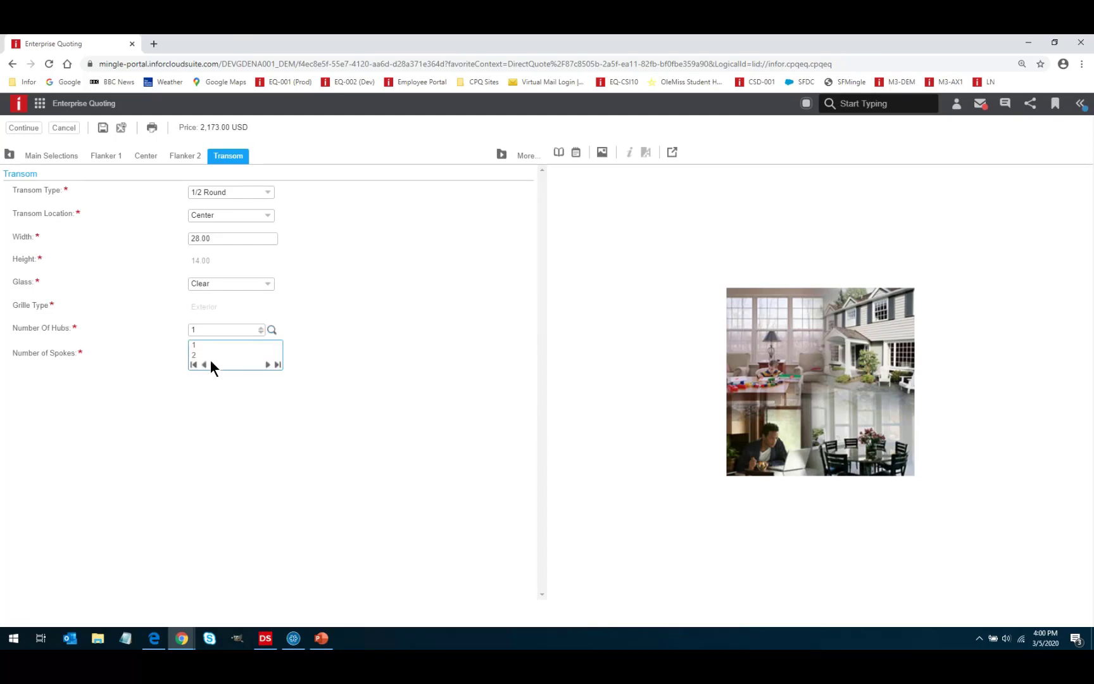
{"action": "left_click", "coordinate": [206, 355]}
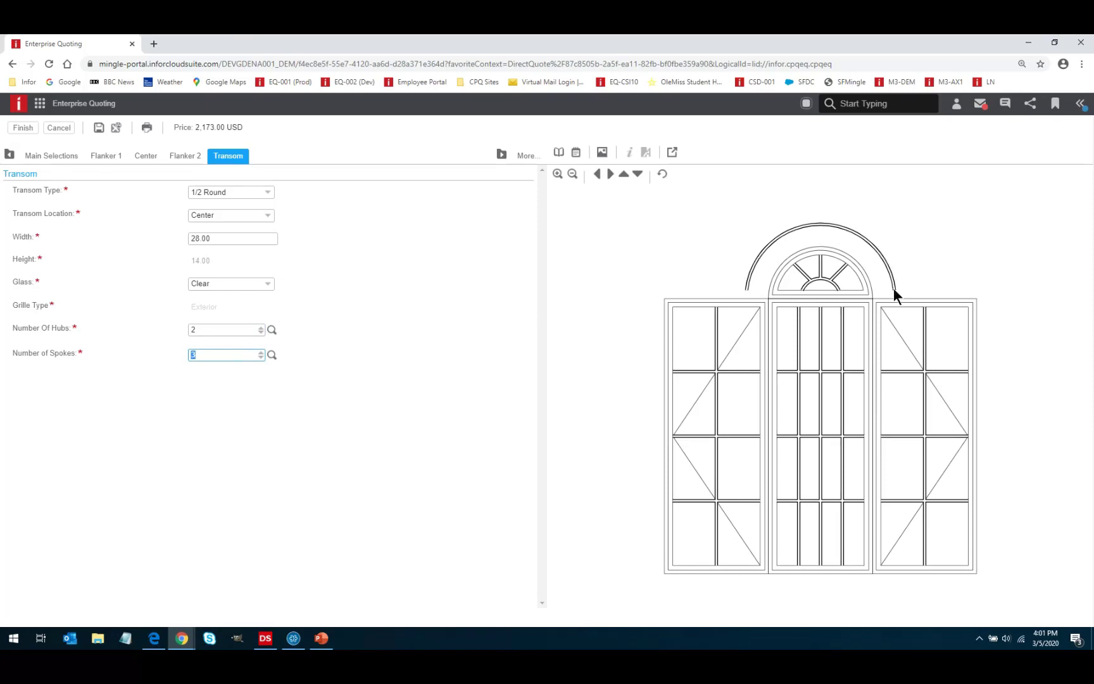
{"action": "left_click", "coordinate": [786, 237]}
{"action": "left_click", "coordinate": [25, 129]}
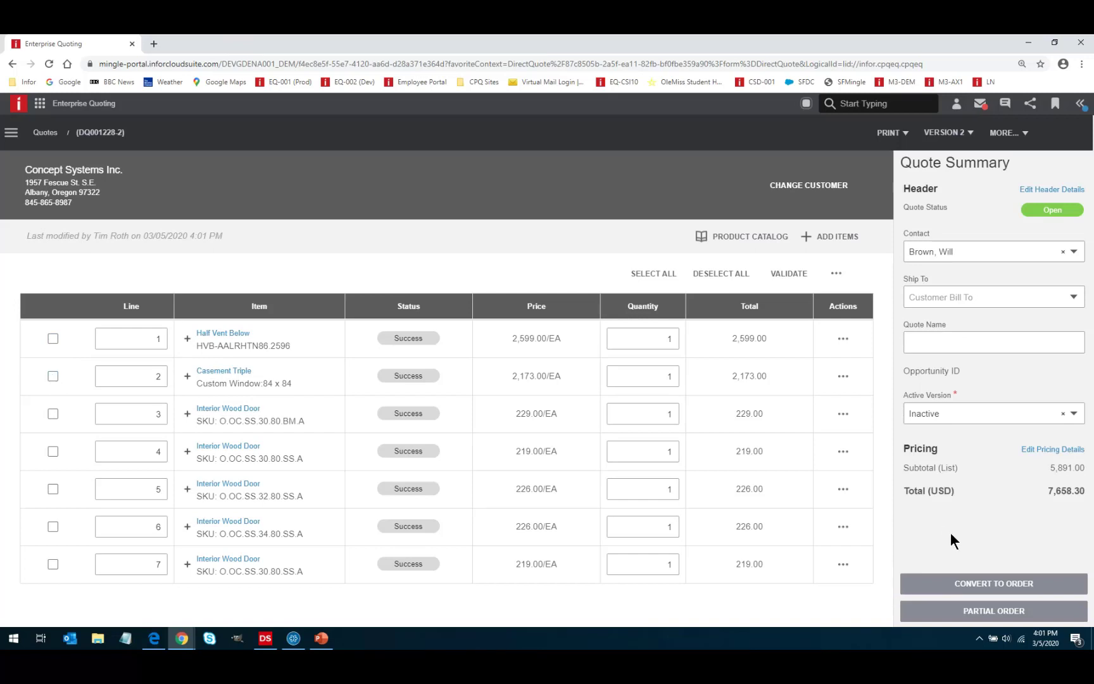
Convert version 2 of the Concept Systems Inc. quote to an order and place that order.
{"action": "left_click", "coordinate": [977, 587]}
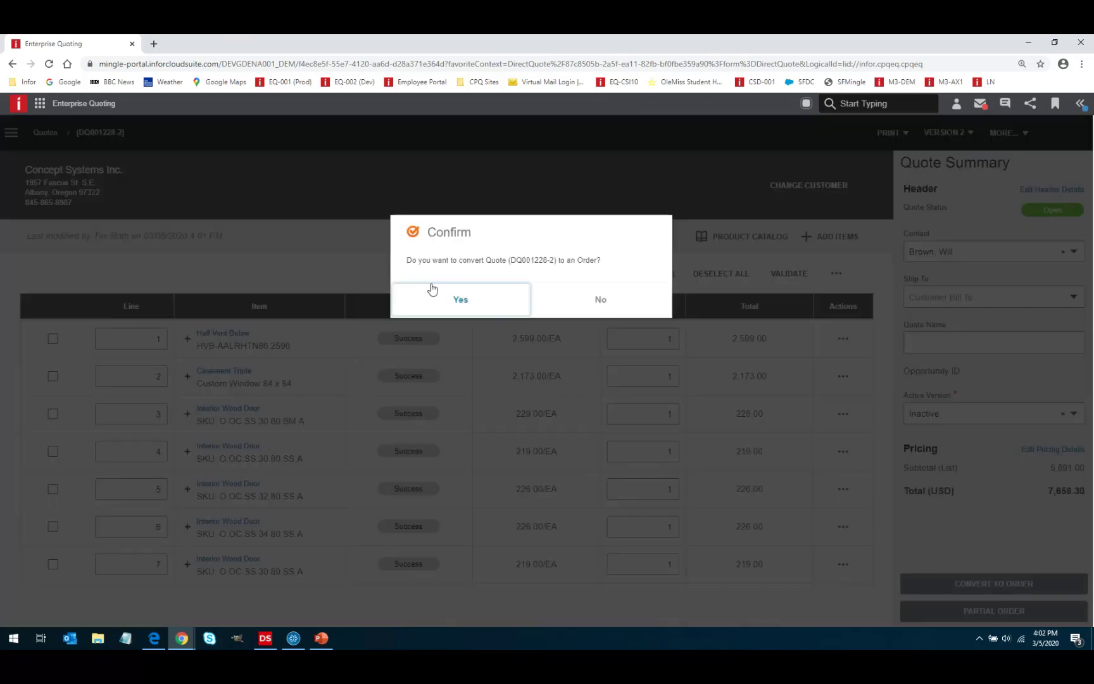
{"action": "left_click", "coordinate": [464, 305]}
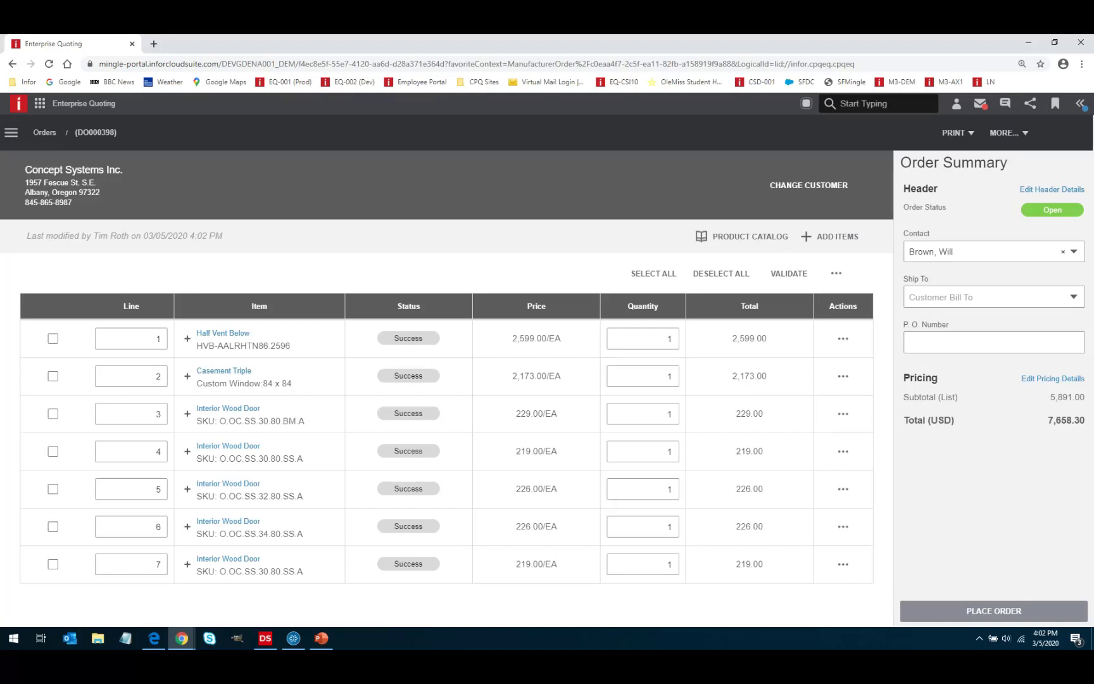
{"action": "left_click", "coordinate": [988, 612]}
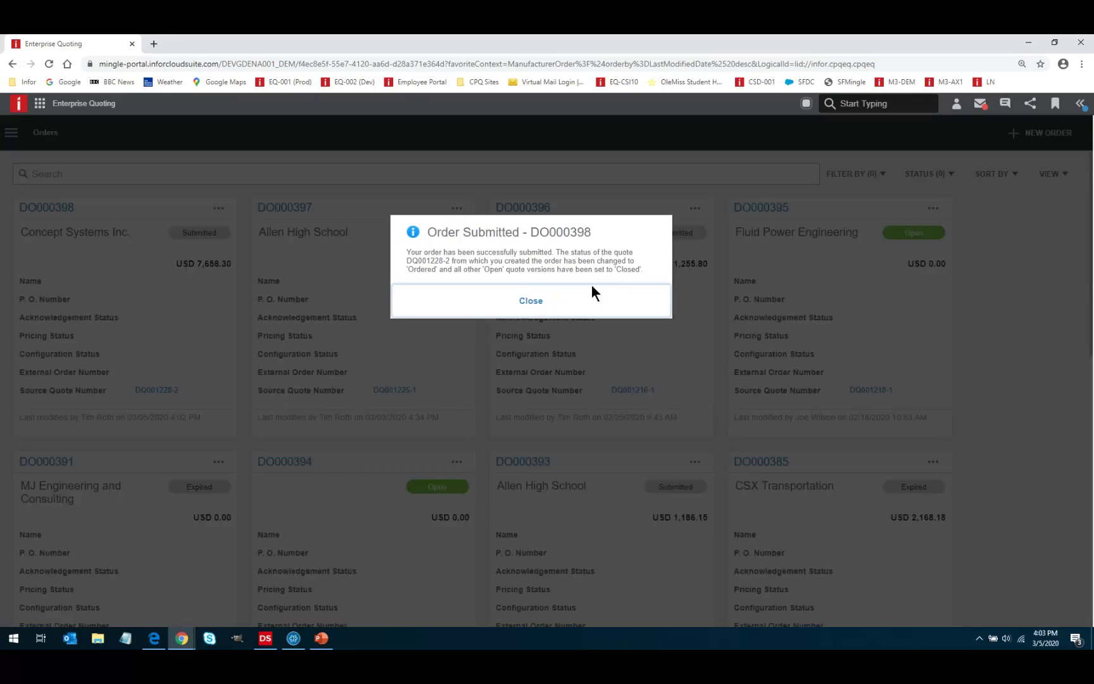
{"action": "left_click", "coordinate": [531, 301]}
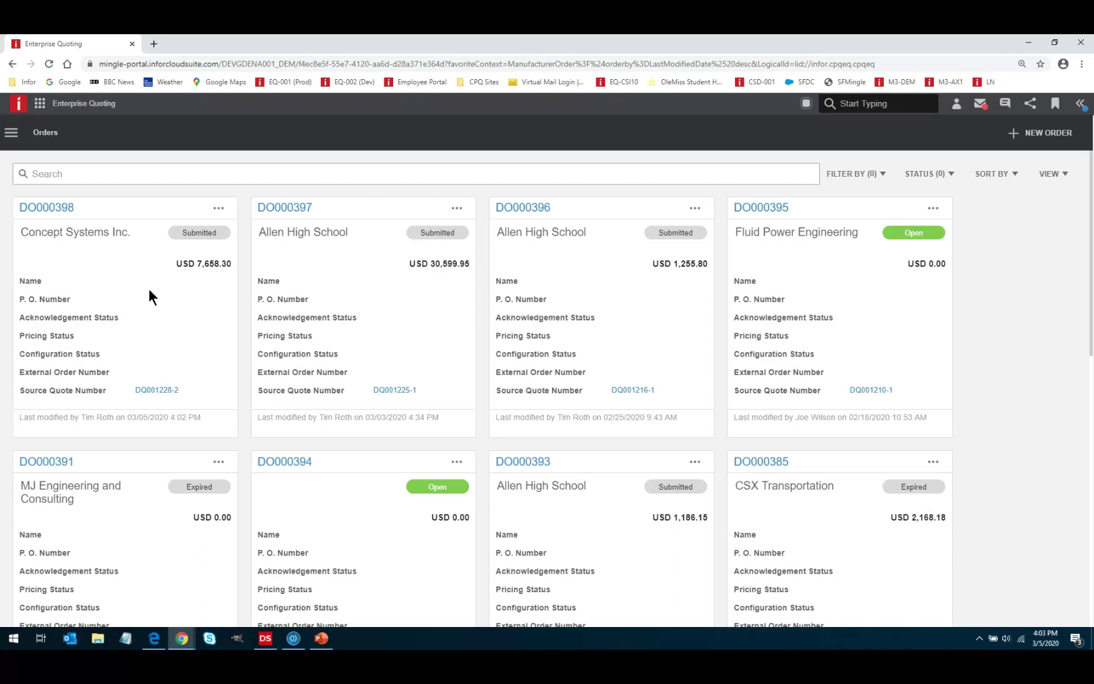
Check the Concept Systems Inc. quote versions' statuses in the direct quotes list and return to the direct orders list.
{"action": "left_click", "coordinate": [11, 133]}
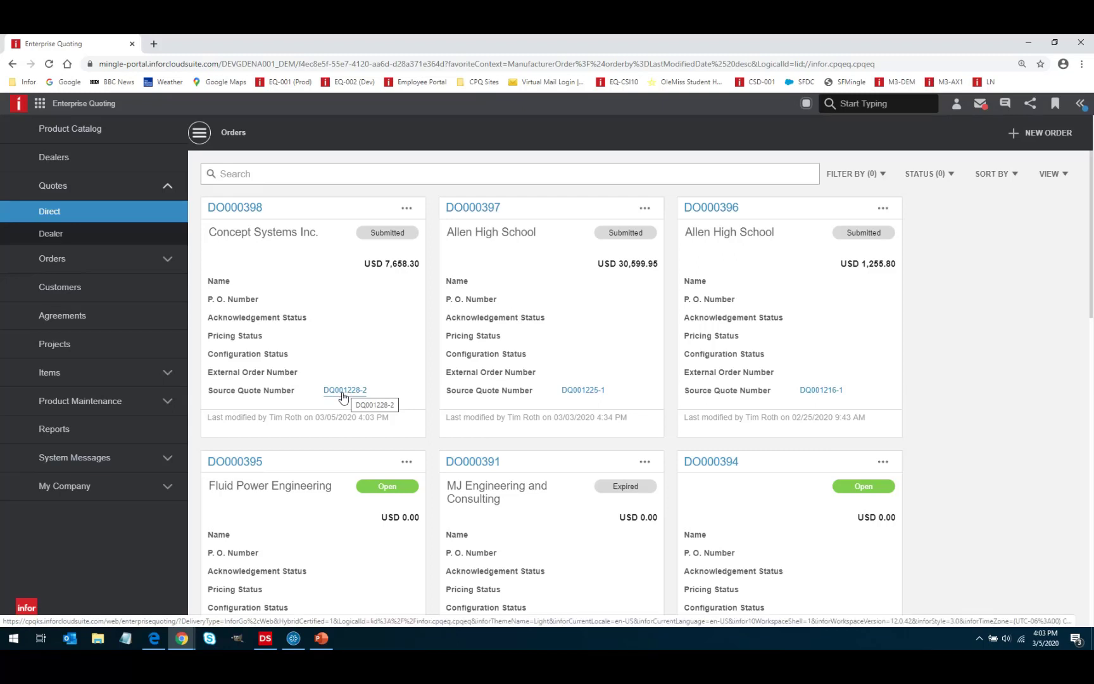
{"action": "left_click", "coordinate": [50, 214]}
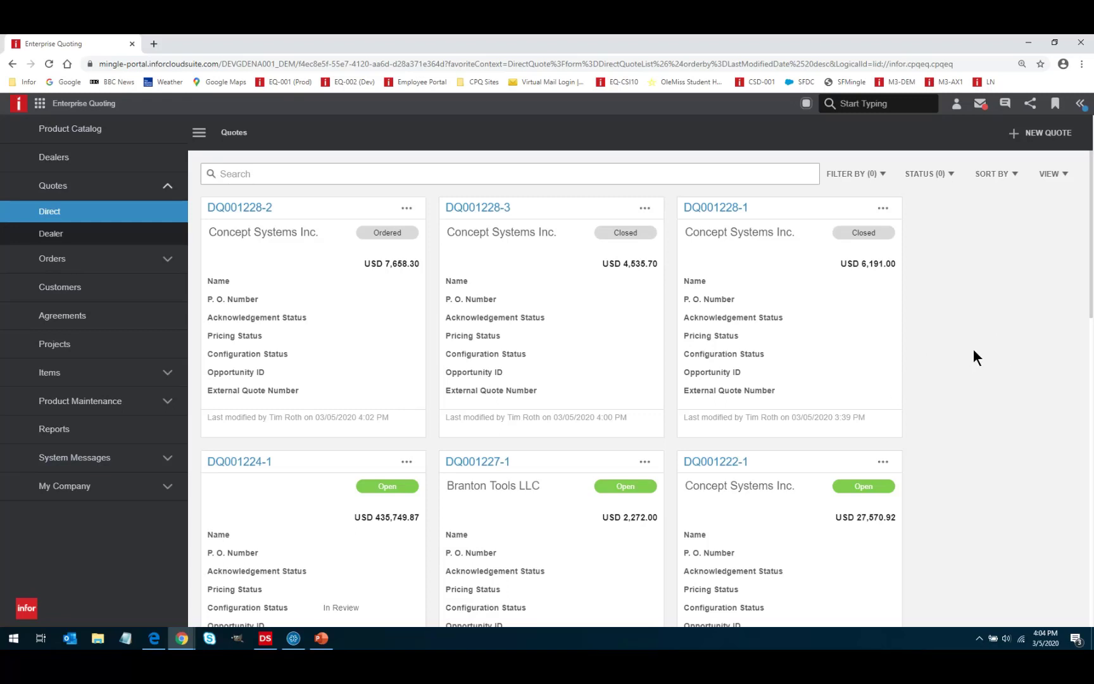
{"action": "left_click", "coordinate": [57, 259]}
{"action": "left_click", "coordinate": [51, 239]}
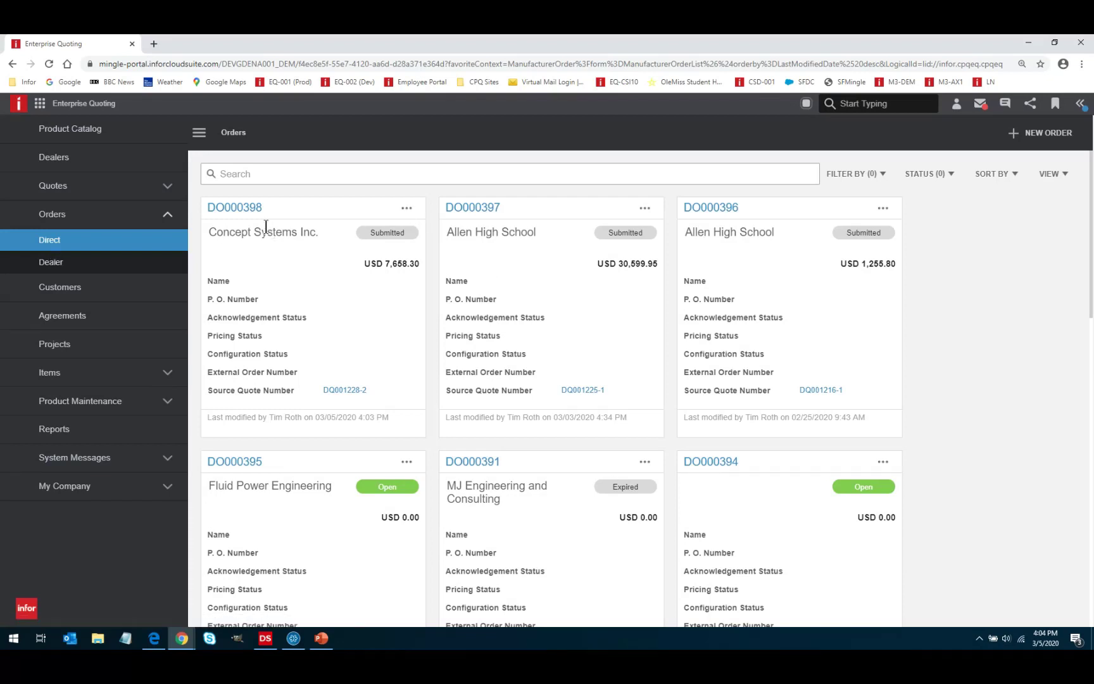
Copy the submitted Concept Systems Inc. order as a new direct order.
{"action": "left_click", "coordinate": [407, 208]}
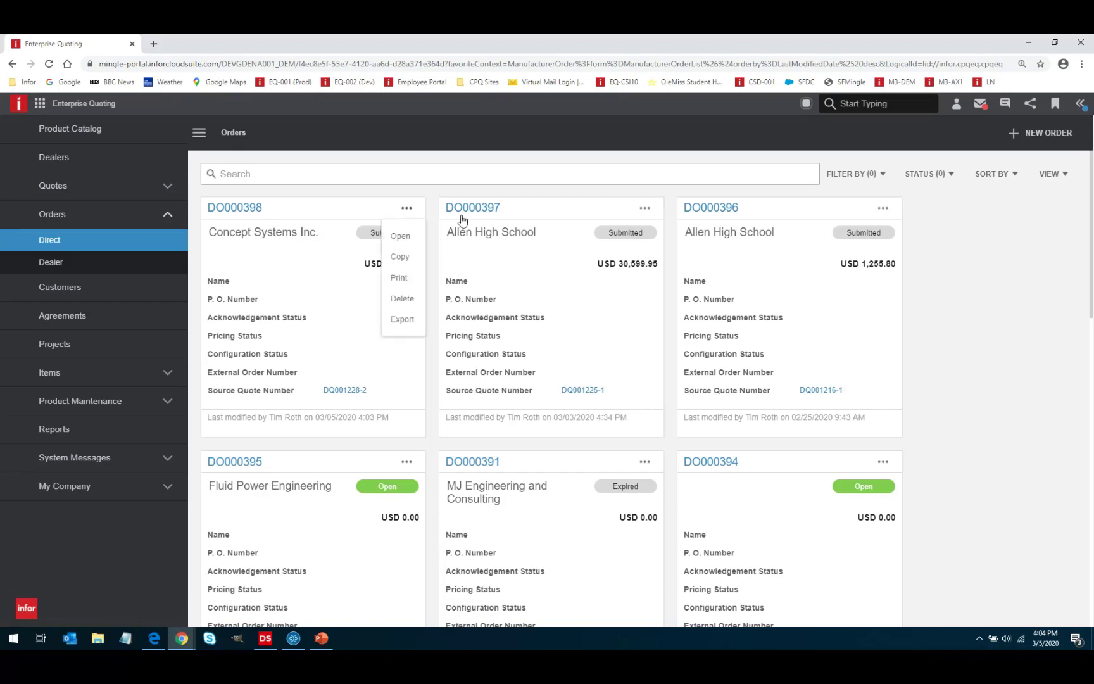
{"action": "left_click", "coordinate": [645, 209]}
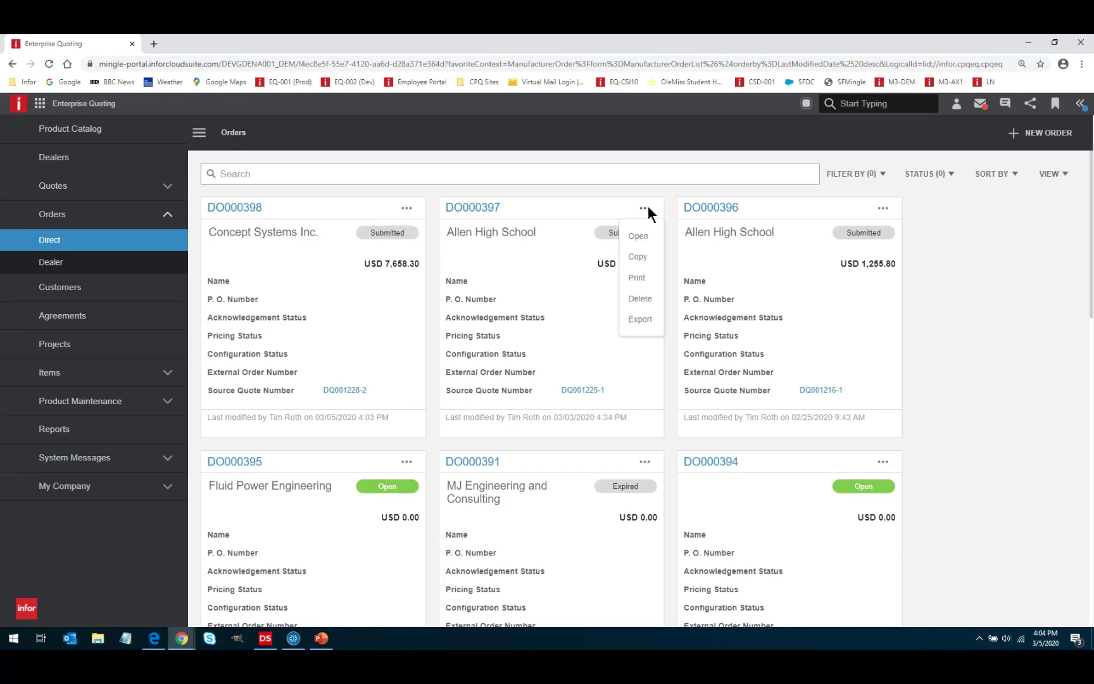
{"action": "left_click", "coordinate": [406, 209]}
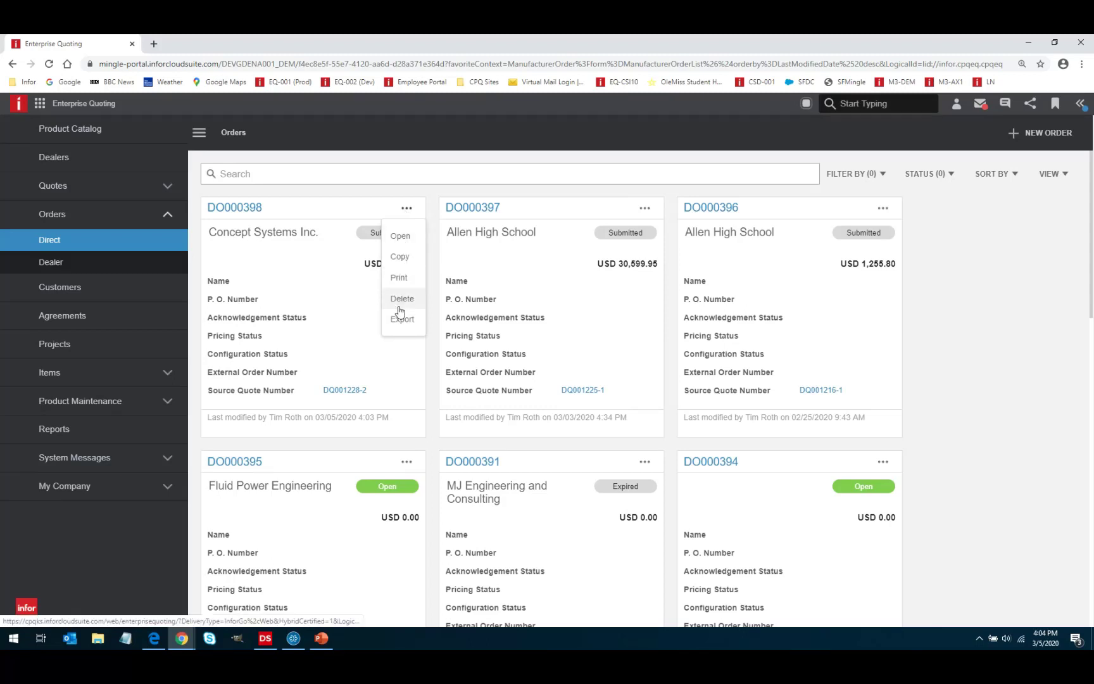
{"action": "left_click", "coordinate": [398, 262]}
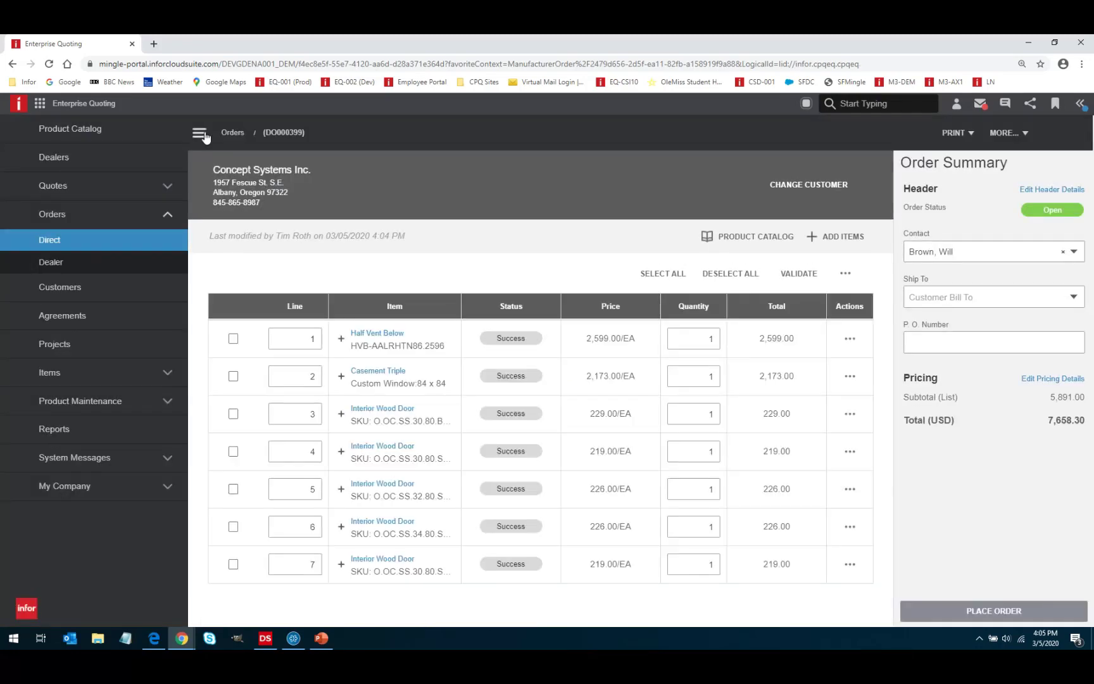
Change the copied order's customer to ACME Widgets.
{"action": "left_click", "coordinate": [200, 133]}
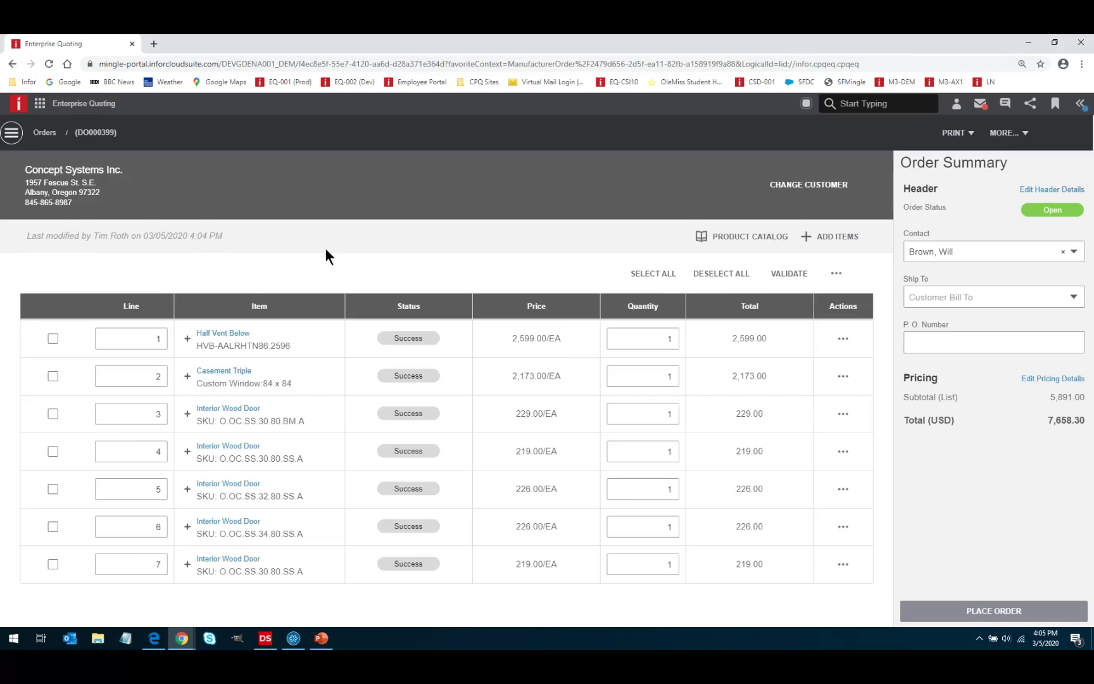
{"action": "left_click", "coordinate": [820, 184]}
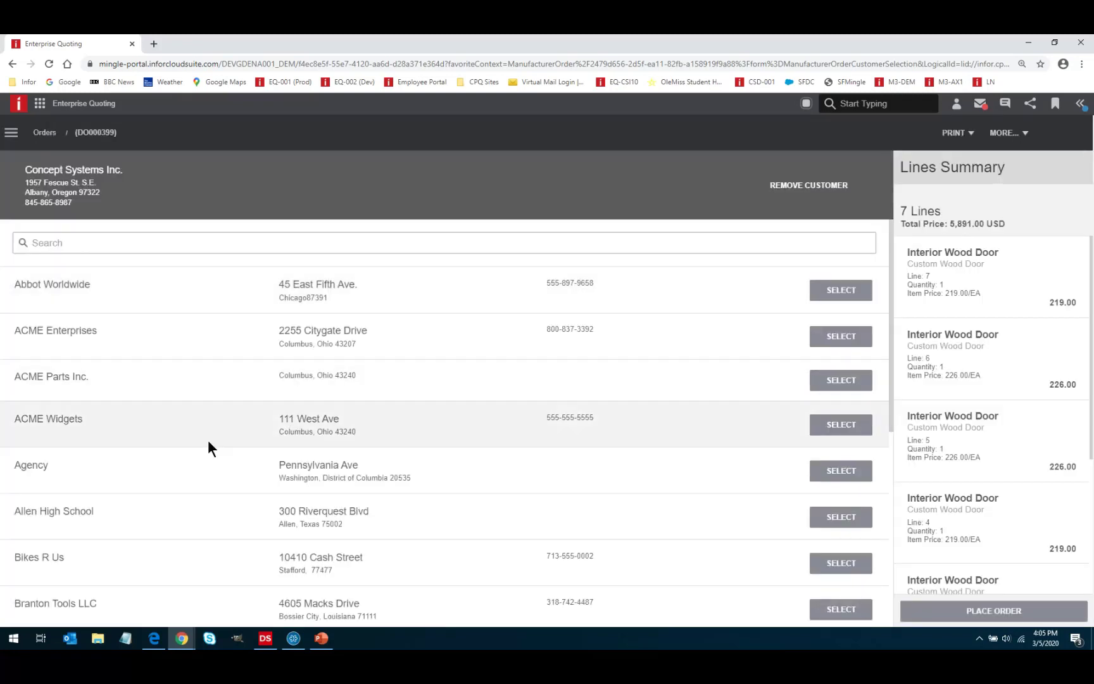
{"action": "left_click", "coordinate": [823, 425]}
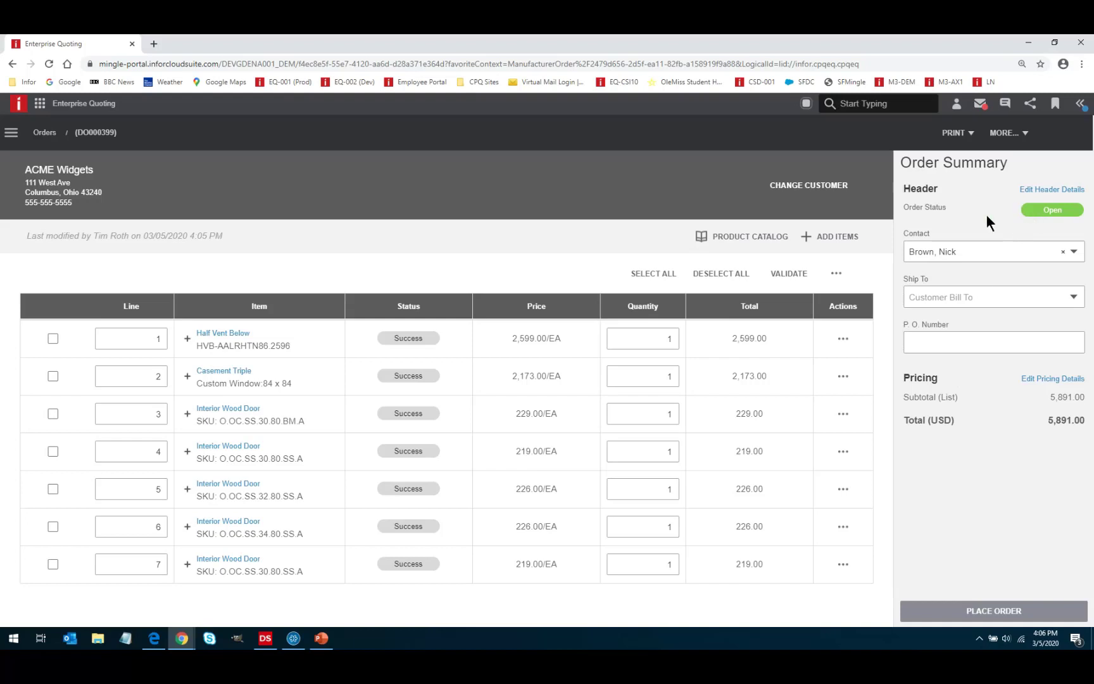
Review the order's header details, including contact, ship-to, shipping and payment information, and return to the order lines.
{"action": "left_click", "coordinate": [1044, 190]}
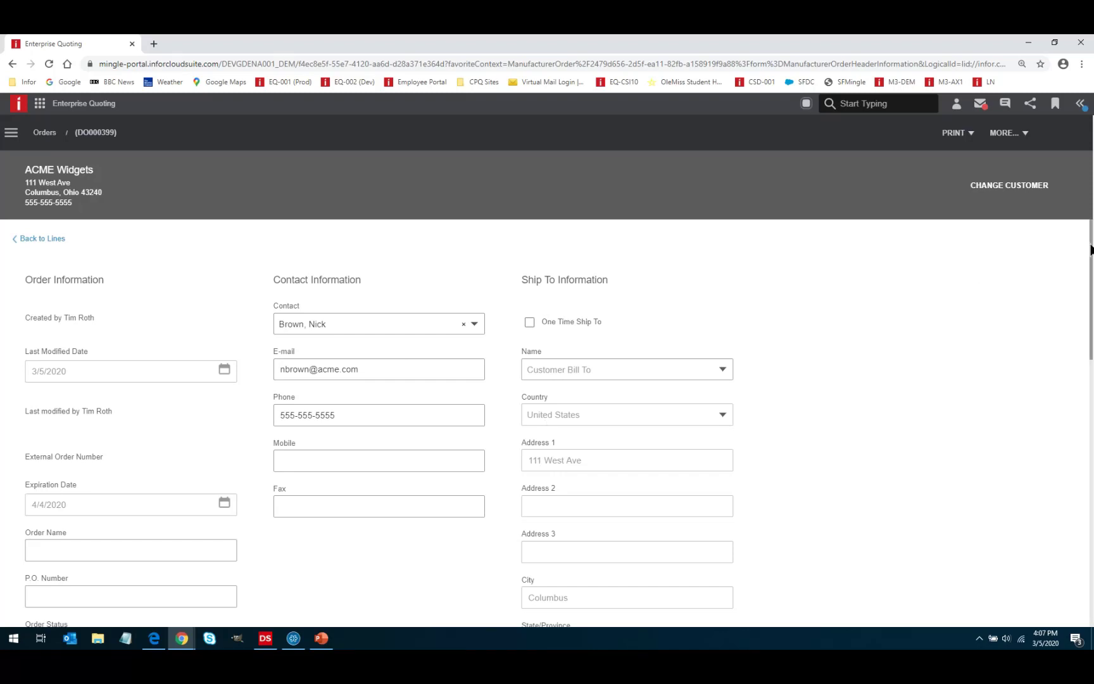
{"action": "left_click_drag", "start_coordinate": [1090, 248], "coordinate": [1090, 326]}
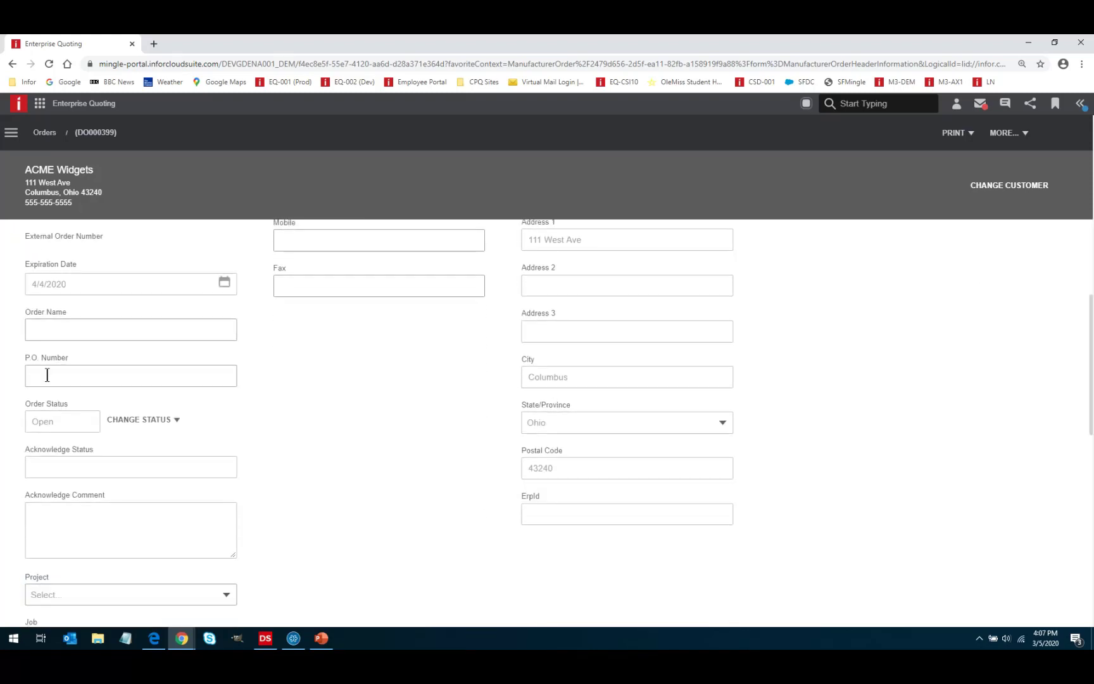
{"action": "scroll", "coordinate": [330, 441], "scroll_direction": "down", "scroll_amount": 5}
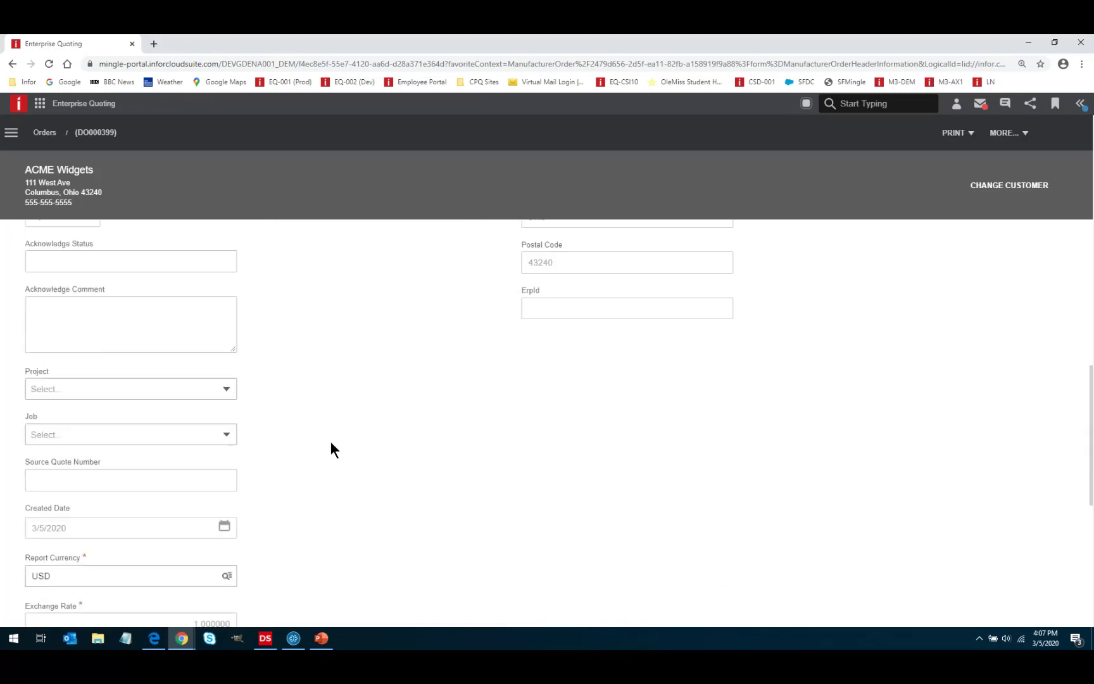
{"action": "scroll", "coordinate": [146, 391], "scroll_direction": "down", "scroll_amount": 2}
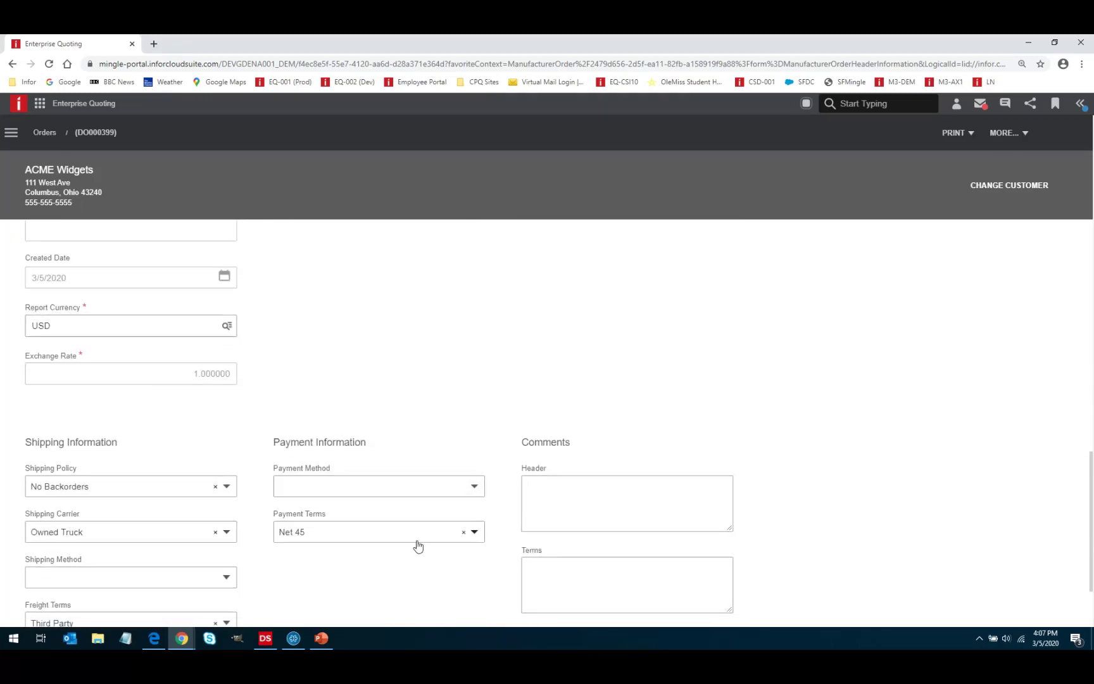
{"action": "scroll", "coordinate": [416, 538], "scroll_direction": "down", "scroll_amount": 2}
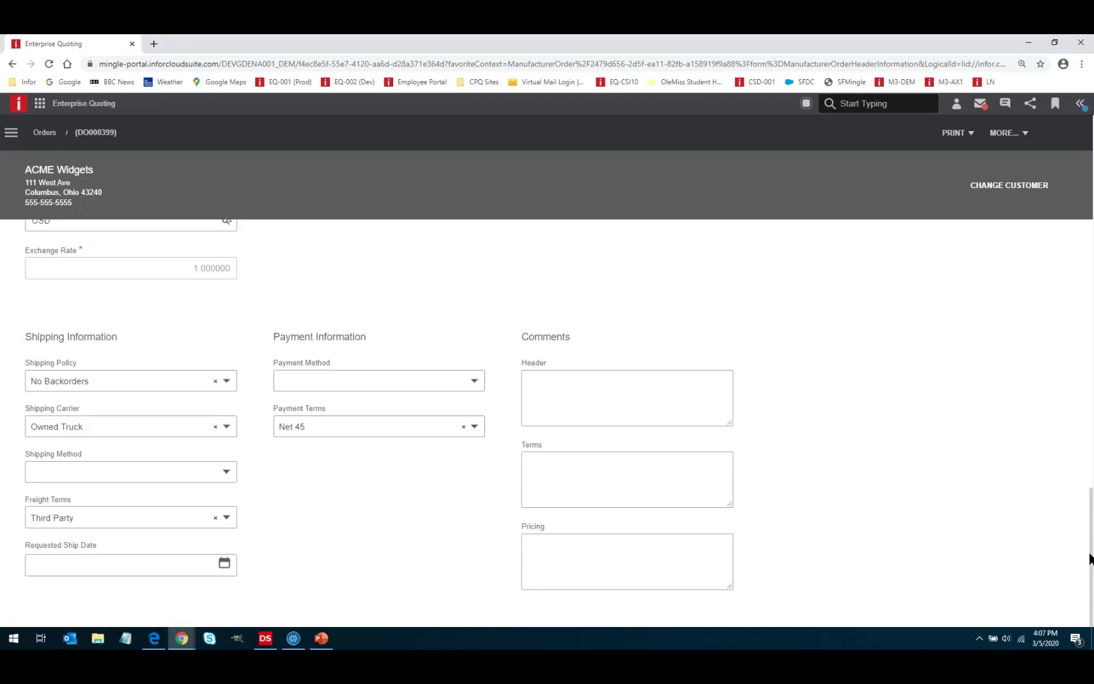
{"action": "left_click_drag", "start_coordinate": [1089, 562], "coordinate": [1078, 286]}
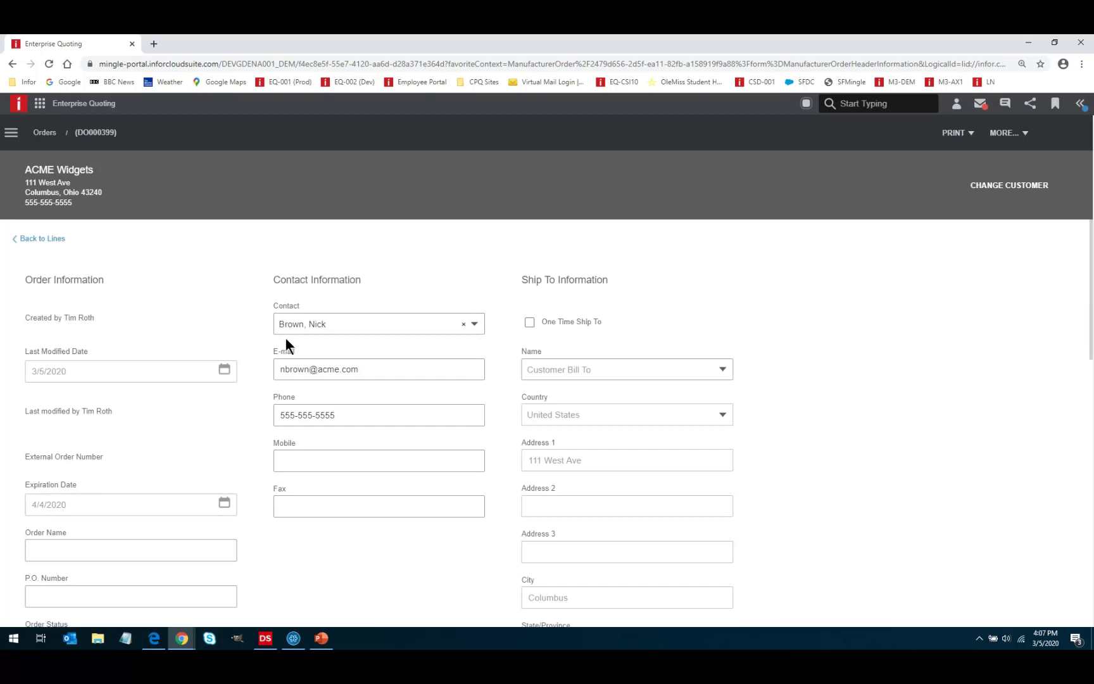
{"action": "left_click", "coordinate": [30, 241]}
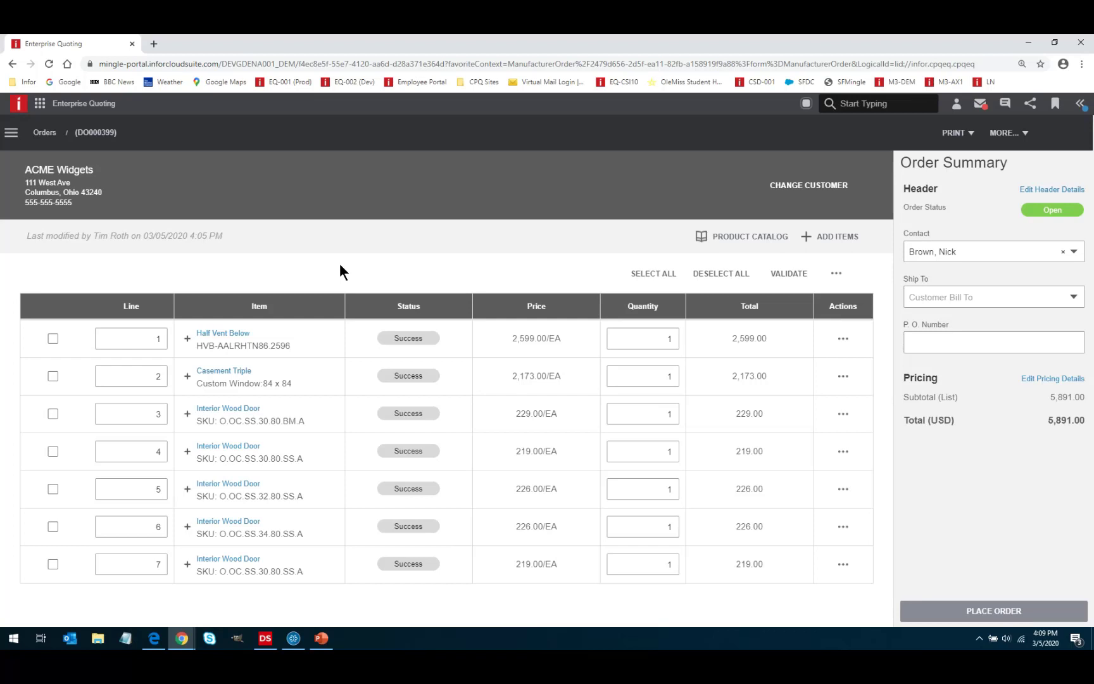
Leave the order, look through the direct quotes list, and view its status filter options.
{"action": "left_click", "coordinate": [46, 134]}
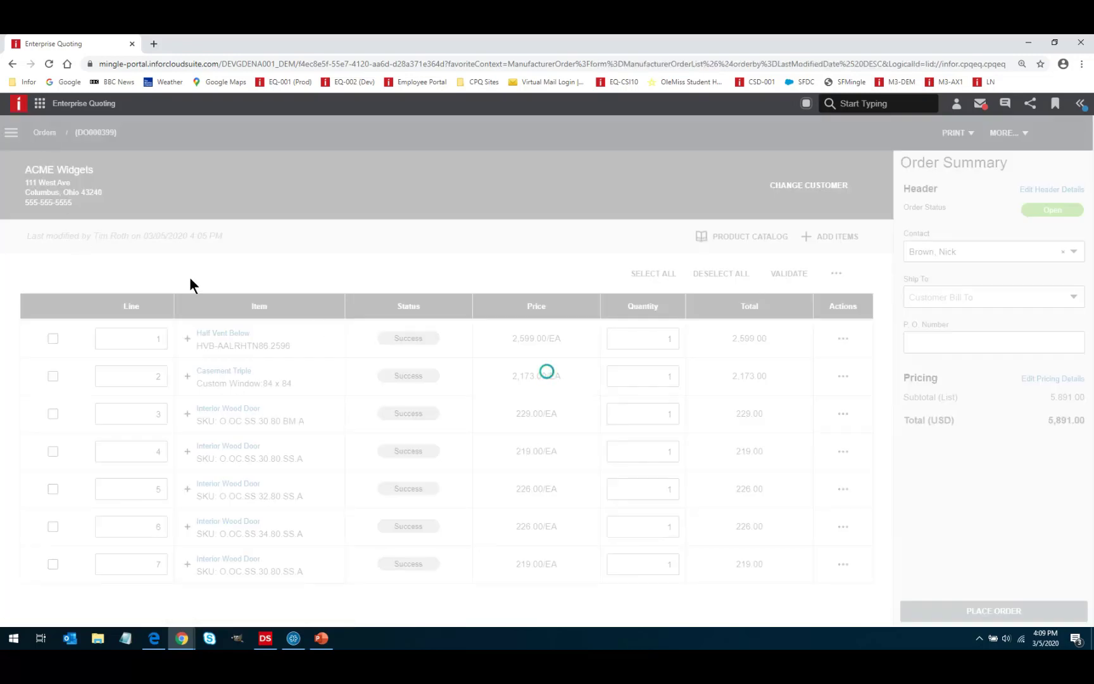
{"action": "left_click", "coordinate": [11, 134]}
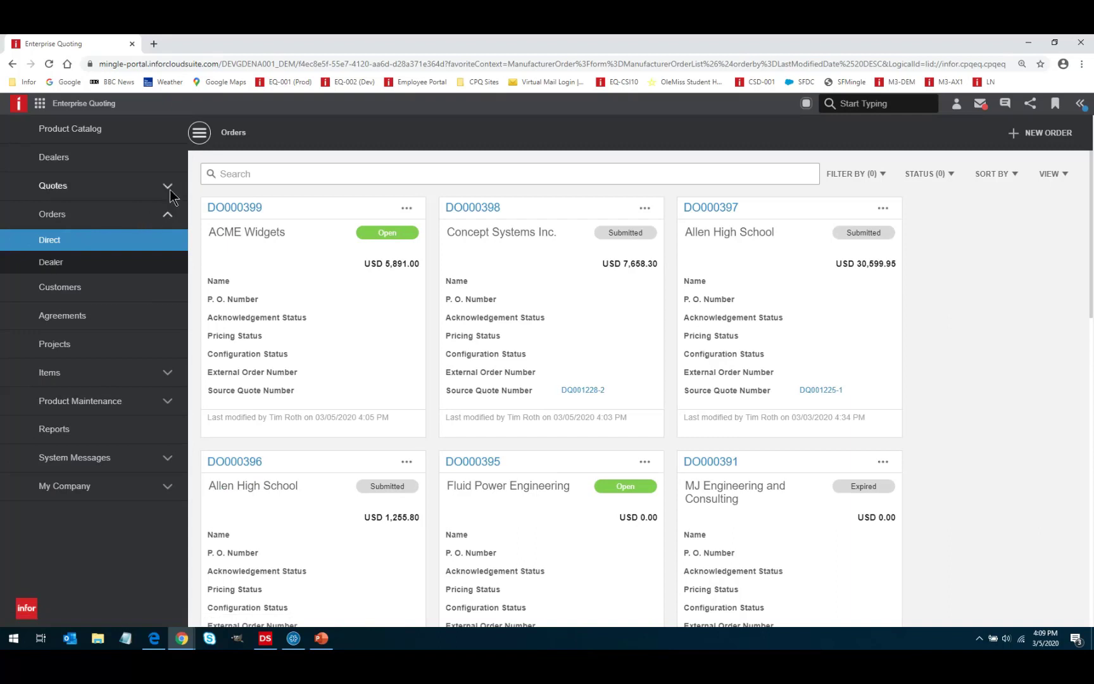
{"action": "left_click", "coordinate": [169, 186]}
{"action": "left_click", "coordinate": [58, 214]}
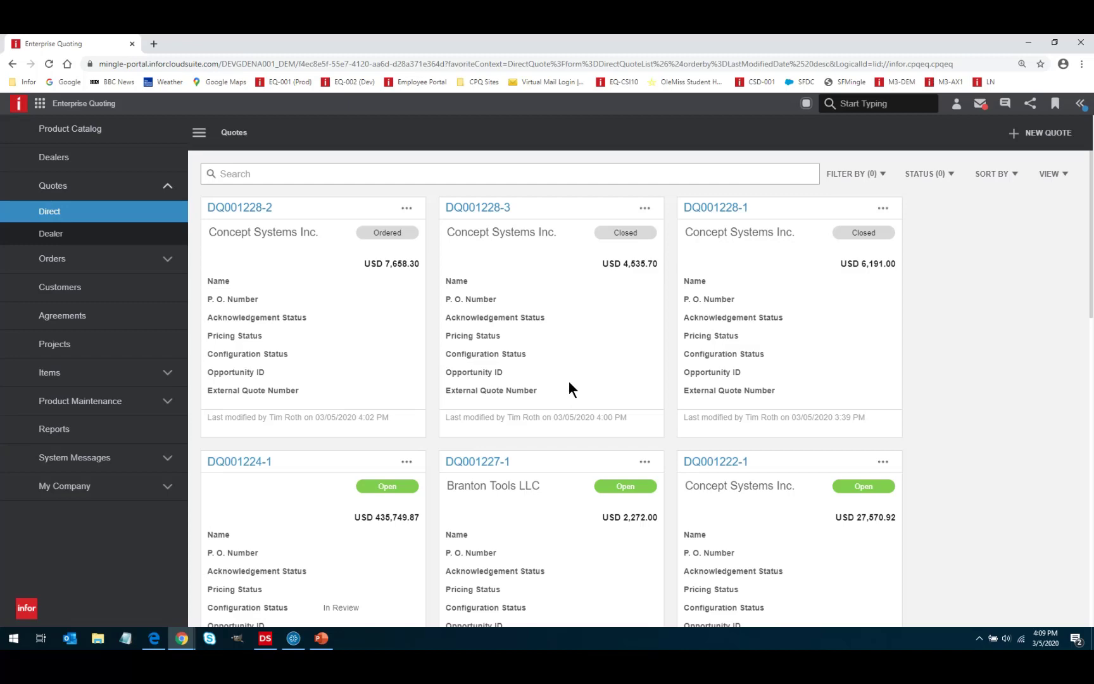
{"action": "scroll", "coordinate": [569, 387], "scroll_direction": "down", "scroll_amount": 9}
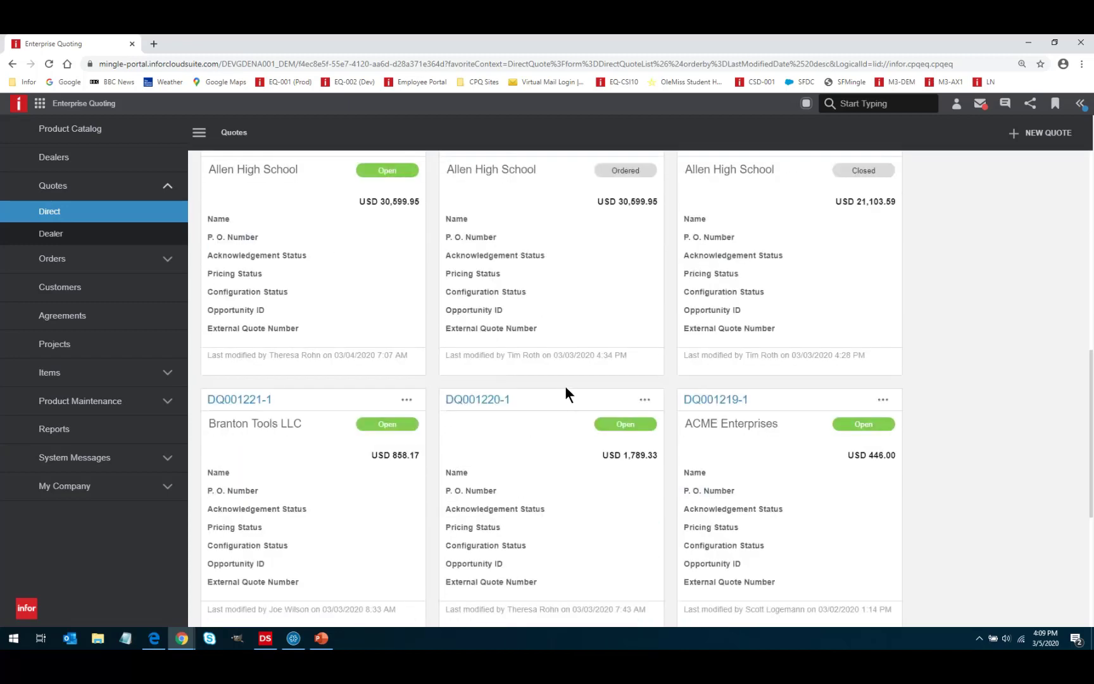
{"action": "scroll", "coordinate": [564, 386], "scroll_direction": "up", "scroll_amount": 12}
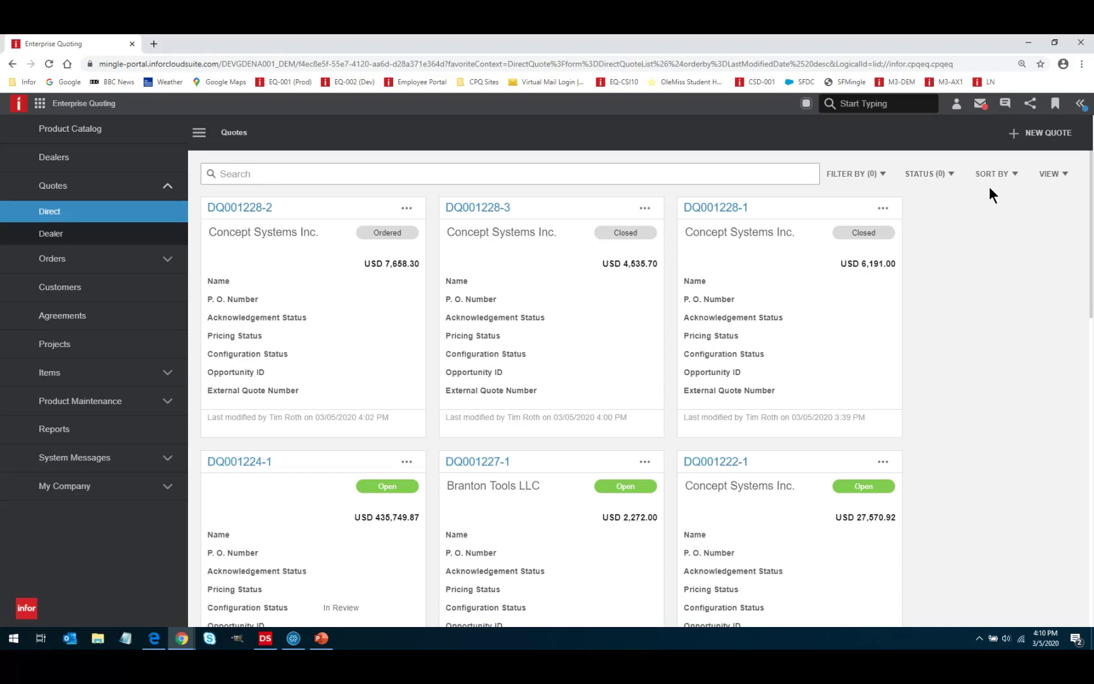
{"action": "left_click", "coordinate": [940, 174]}
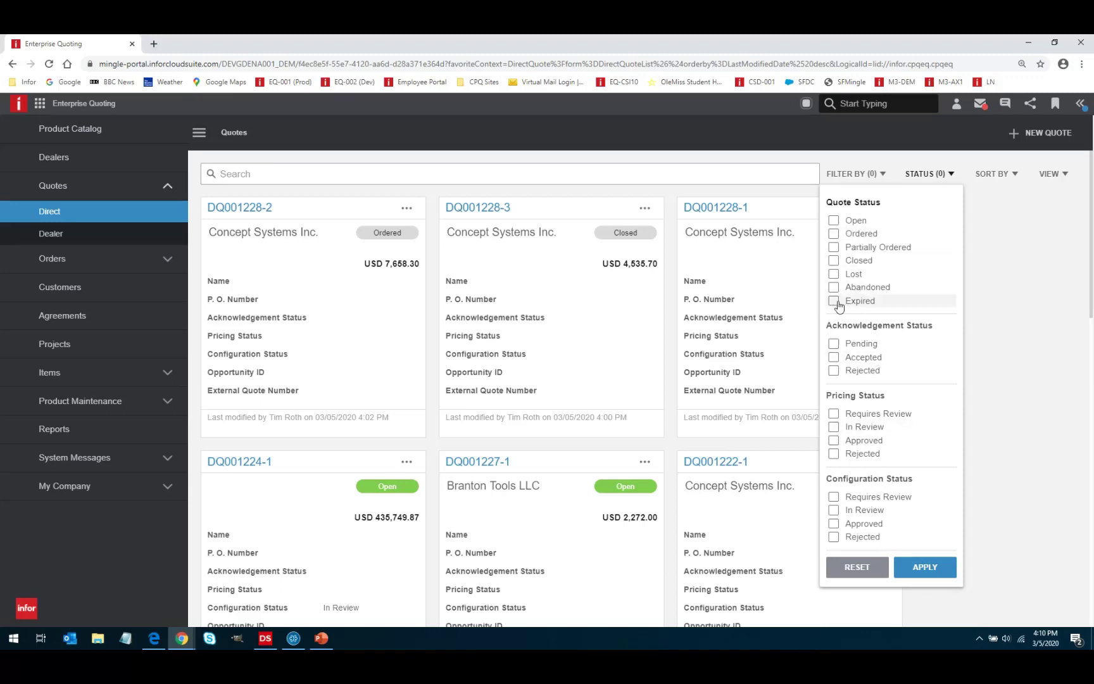
{"action": "left_click", "coordinate": [982, 268]}
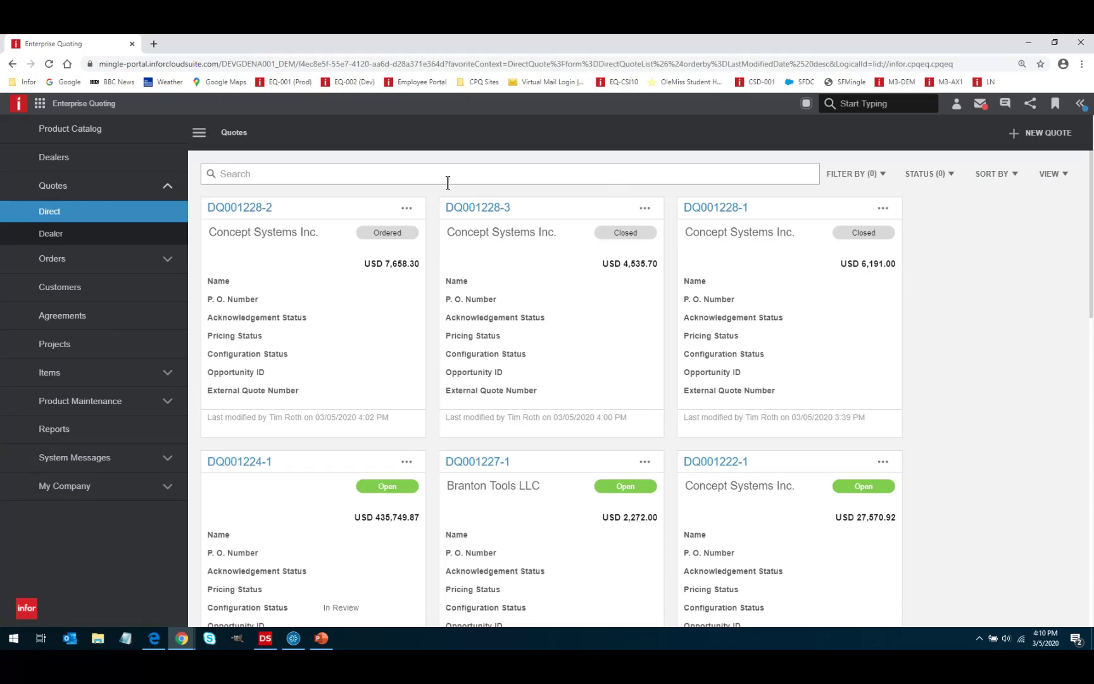
Switch to Homepages and look over the dashboard's task list, documents, posts, workflow viewer and announcements.
{"action": "left_click", "coordinate": [40, 105]}
{"action": "left_click", "coordinate": [66, 176]}
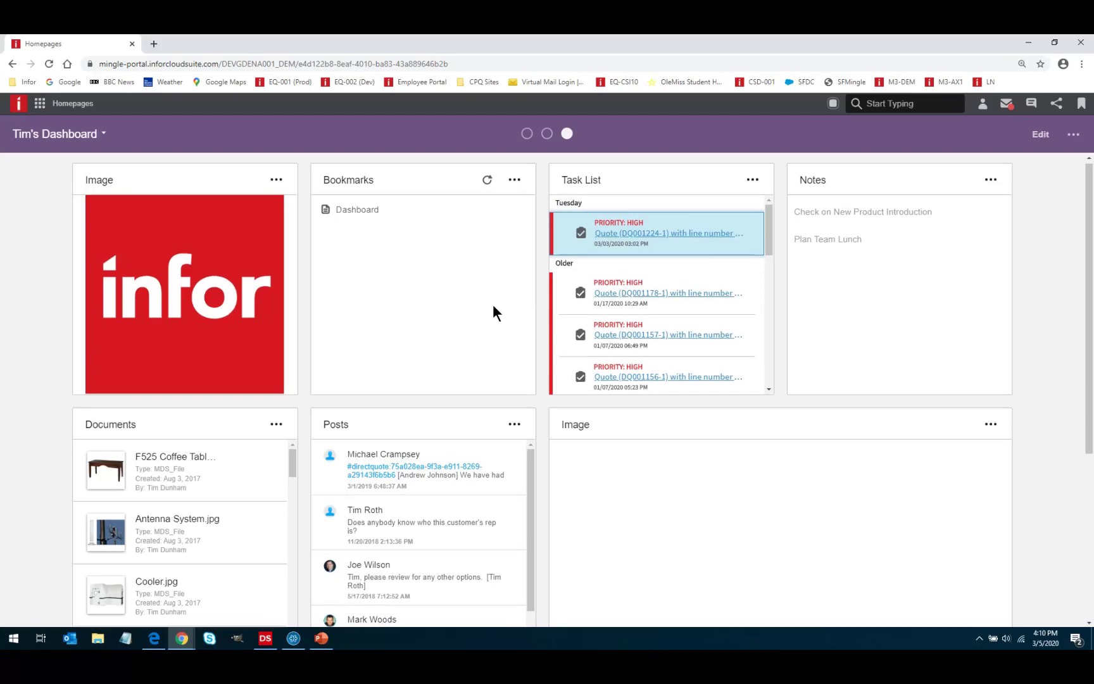
{"action": "scroll", "coordinate": [492, 305], "scroll_direction": "down", "scroll_amount": 5}
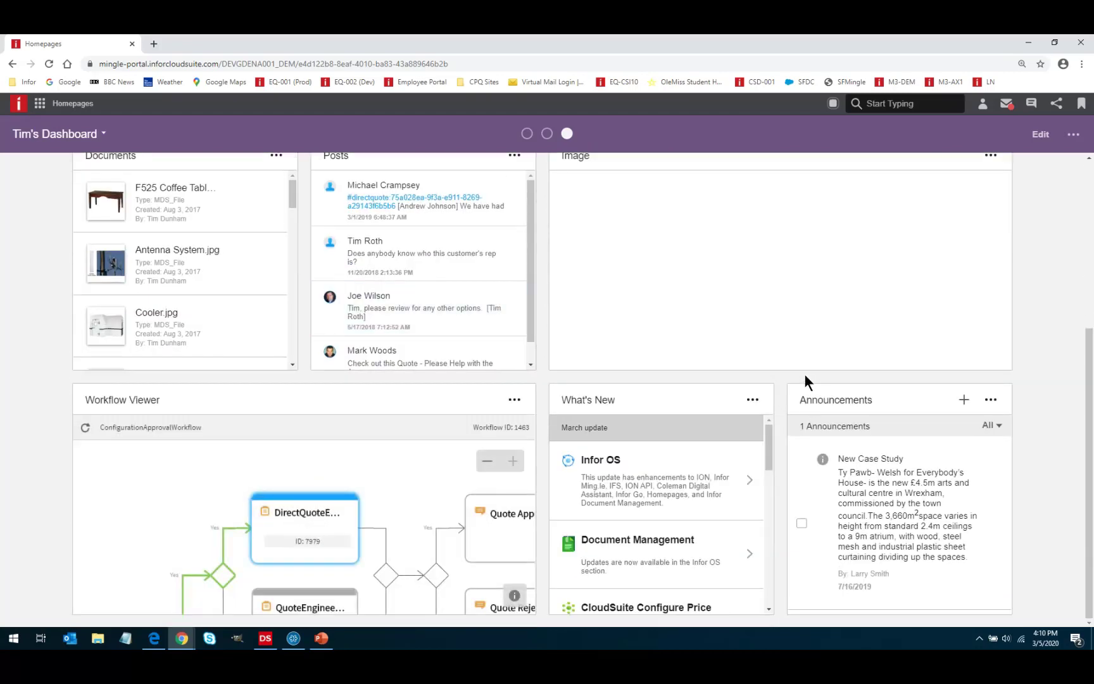
{"action": "scroll", "coordinate": [806, 383], "scroll_direction": "up", "scroll_amount": 5}
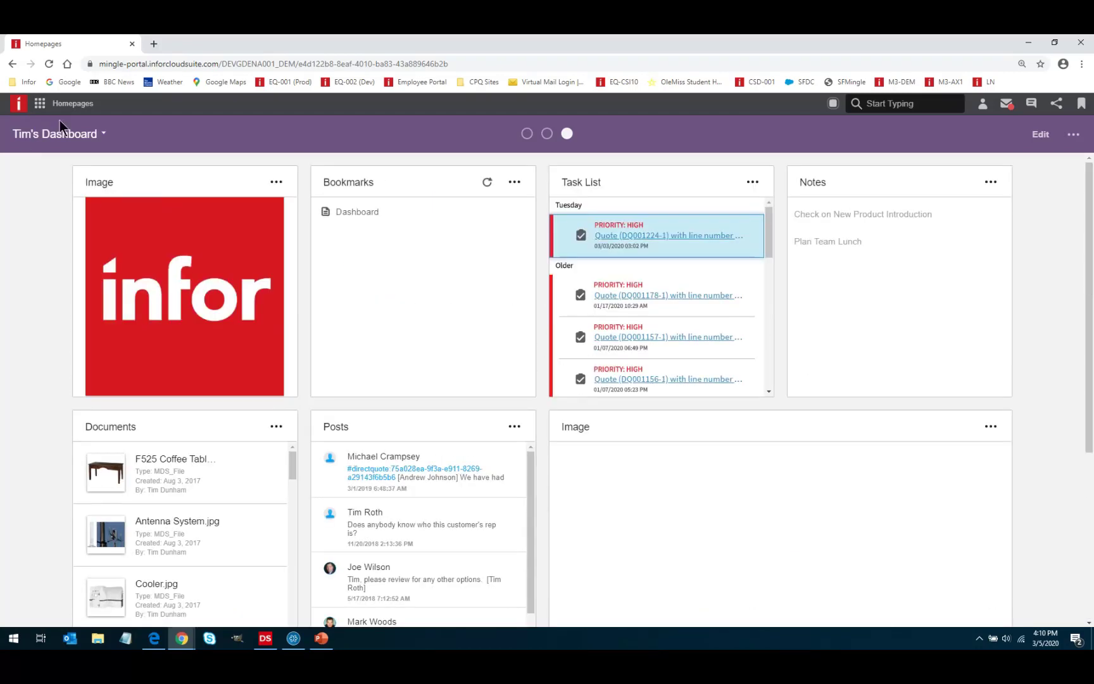
Switch to Enterprise Quoting and open the Branton Tools LLC quote from the direct quotes.
{"action": "left_click", "coordinate": [39, 103]}
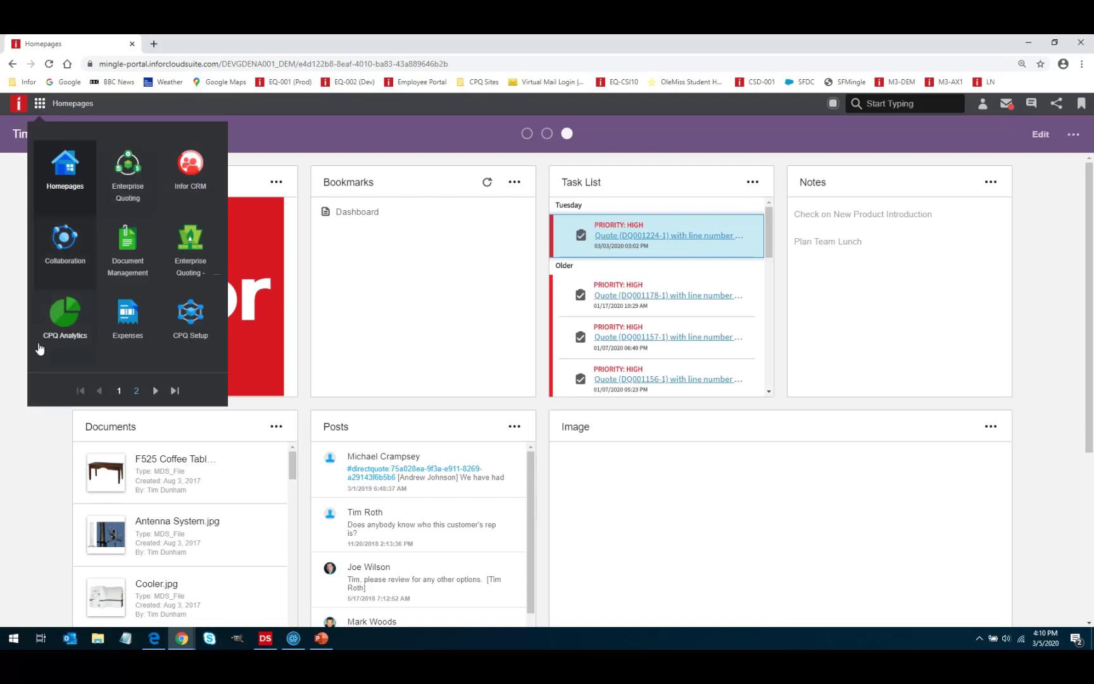
{"action": "left_click", "coordinate": [40, 546]}
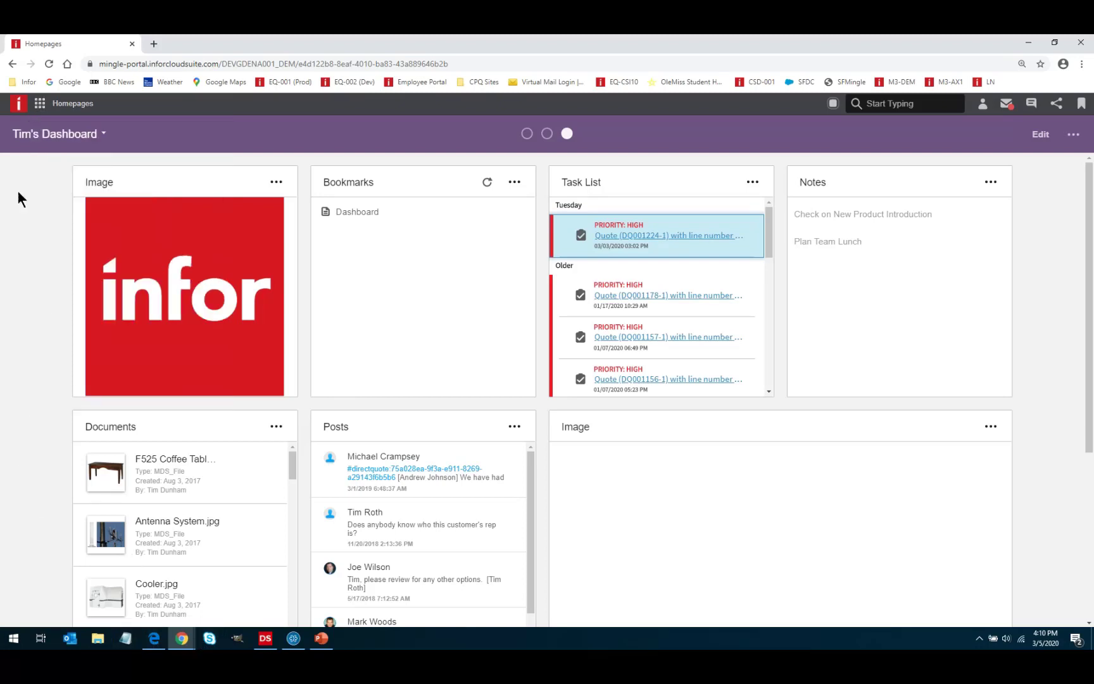
{"action": "left_click", "coordinate": [40, 104]}
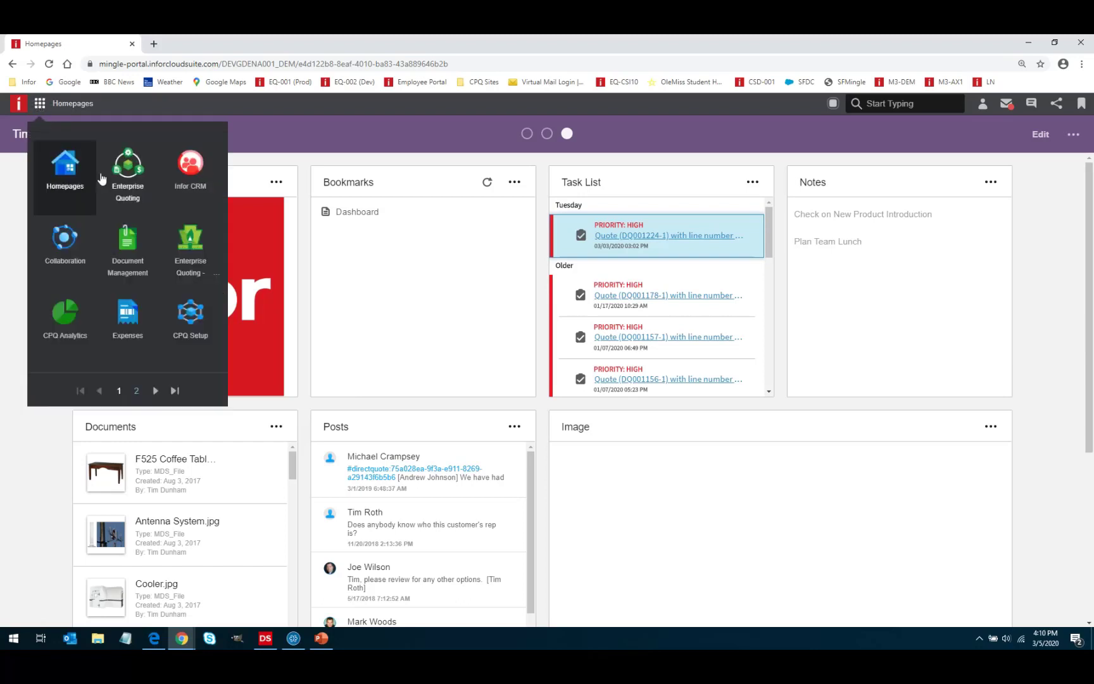
{"action": "left_click", "coordinate": [127, 166]}
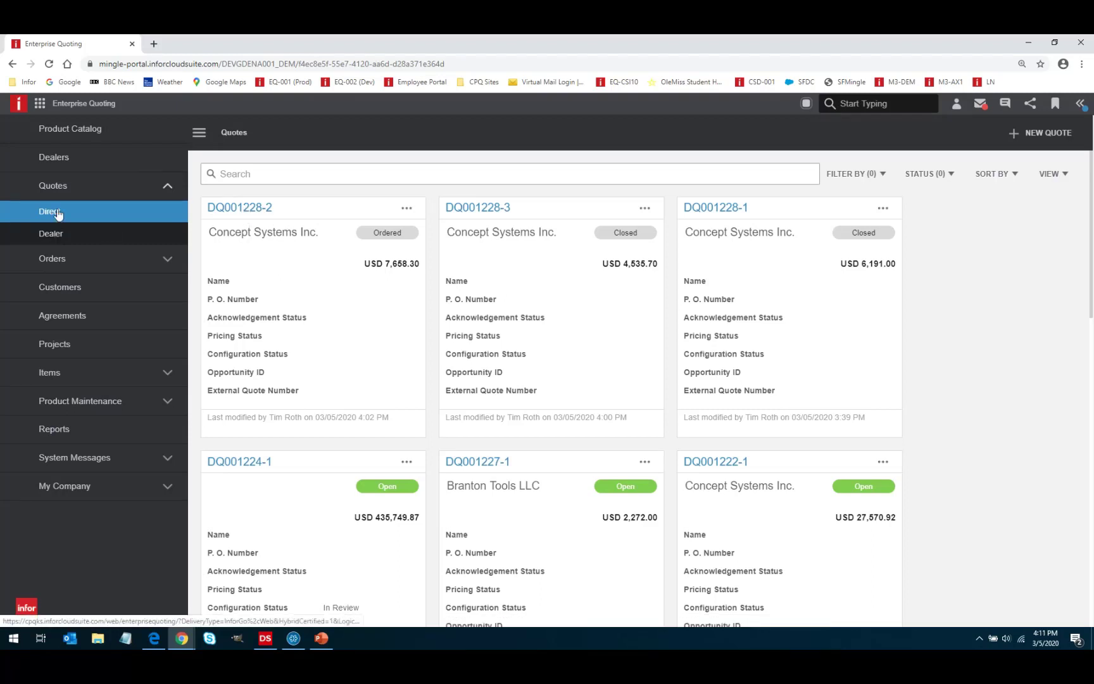
{"action": "left_click", "coordinate": [477, 463]}
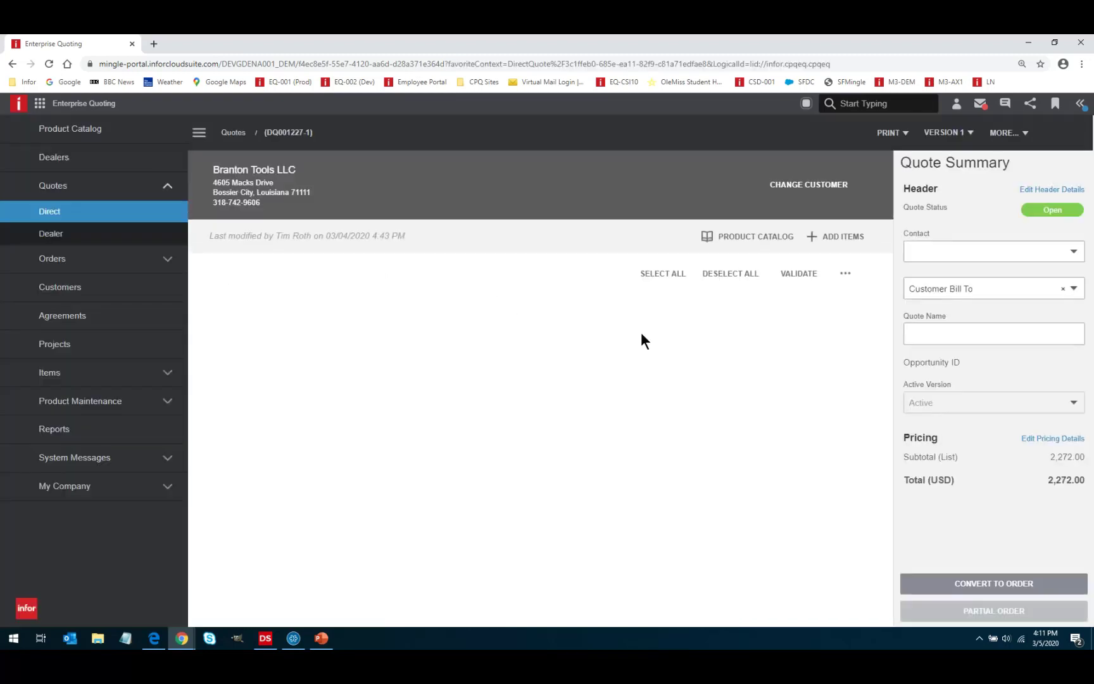
Review the quote's pricing details and its line price adjustments, and return to the pricing details.
{"action": "left_click", "coordinate": [1063, 448]}
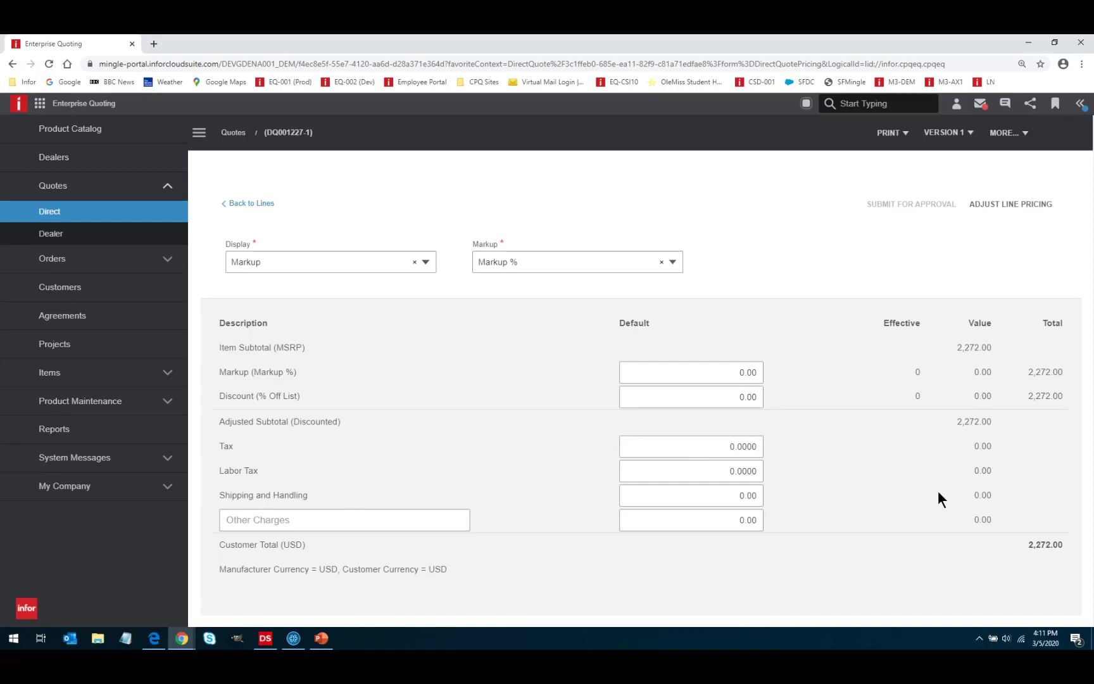
{"action": "left_click", "coordinate": [993, 204]}
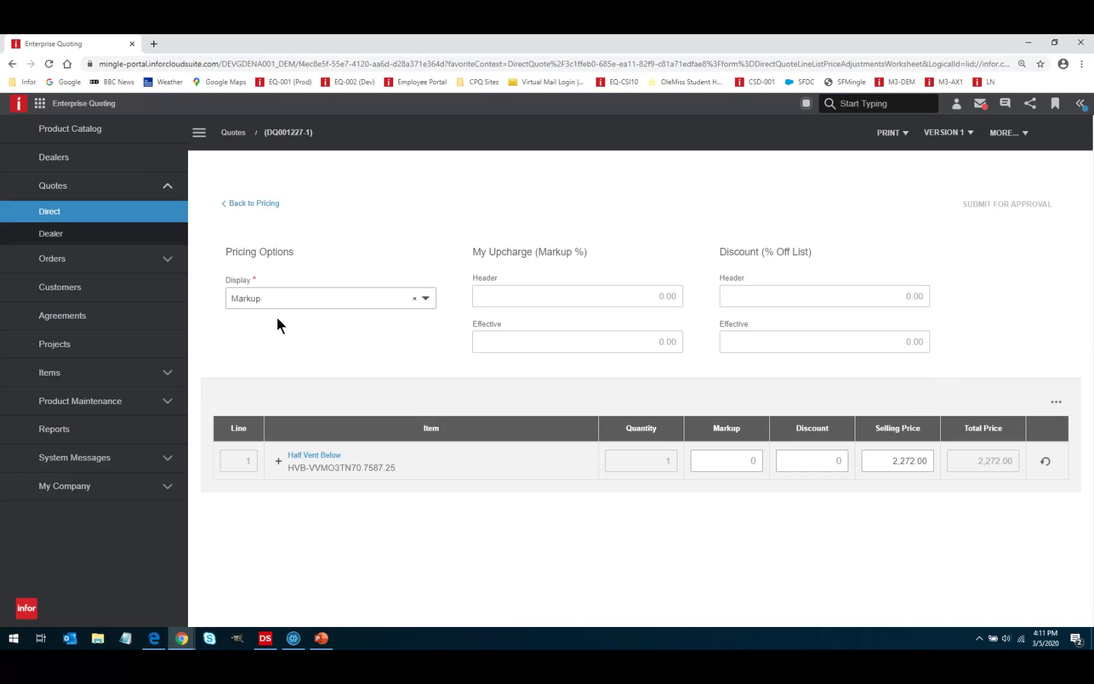
{"action": "left_click", "coordinate": [243, 203]}
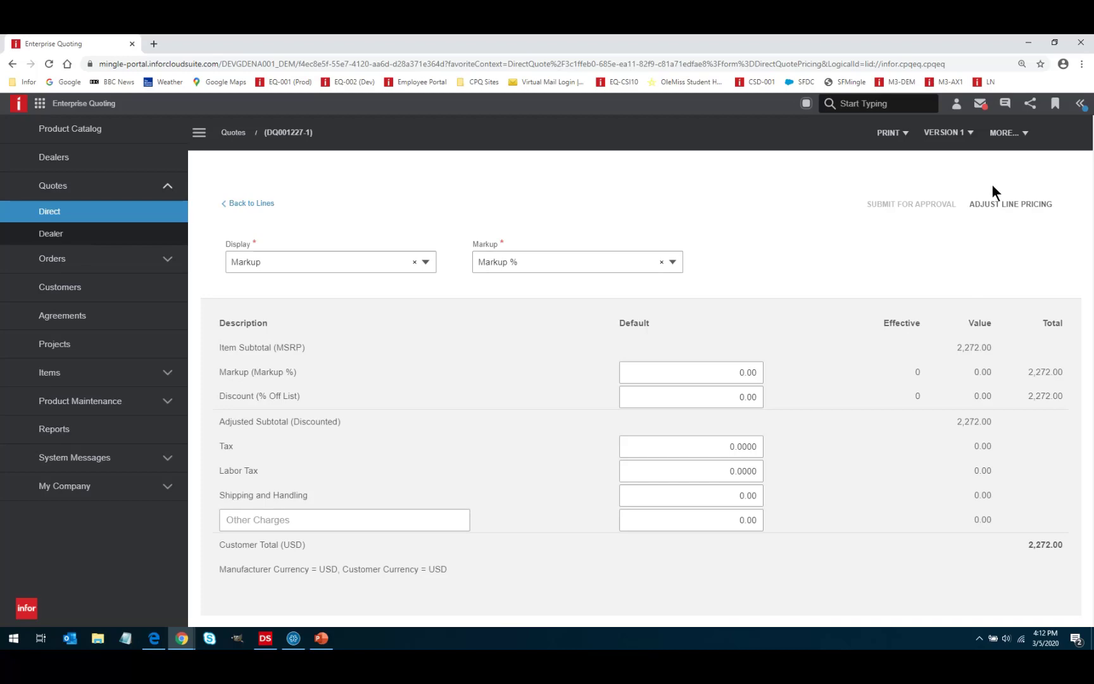
Minimize the quoting window, look at Infor Design Studio, and switch to the Homepages browser window.
{"action": "left_click", "coordinate": [1028, 42]}
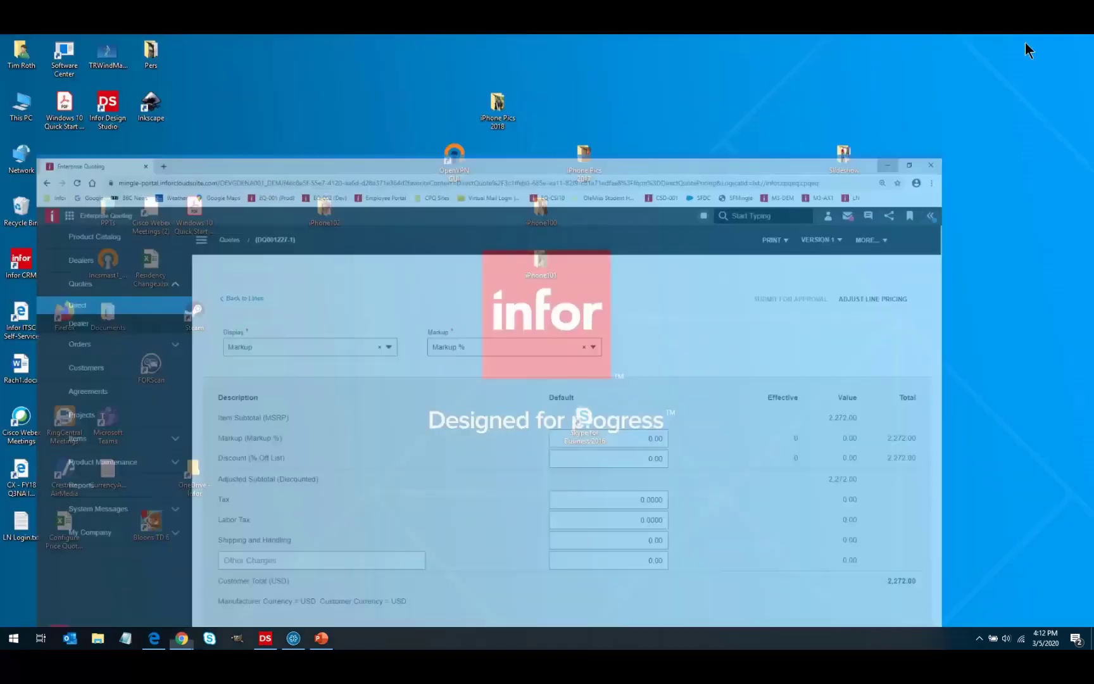
{"action": "left_click", "coordinate": [265, 639]}
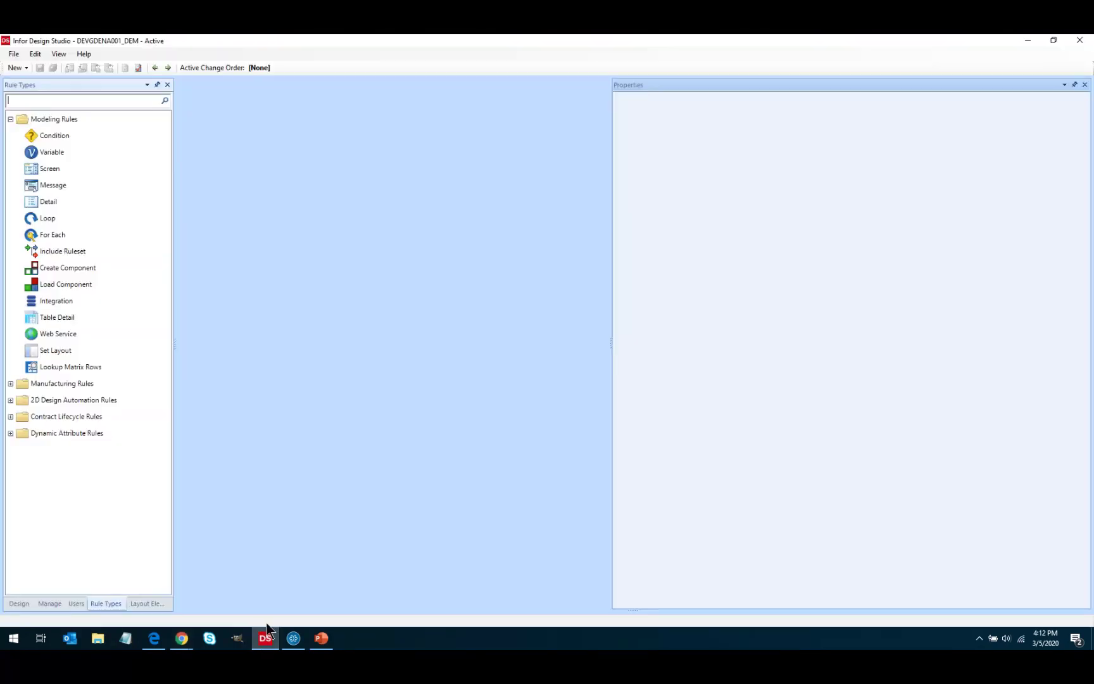
{"action": "mouse_move", "coordinate": [183, 639]}
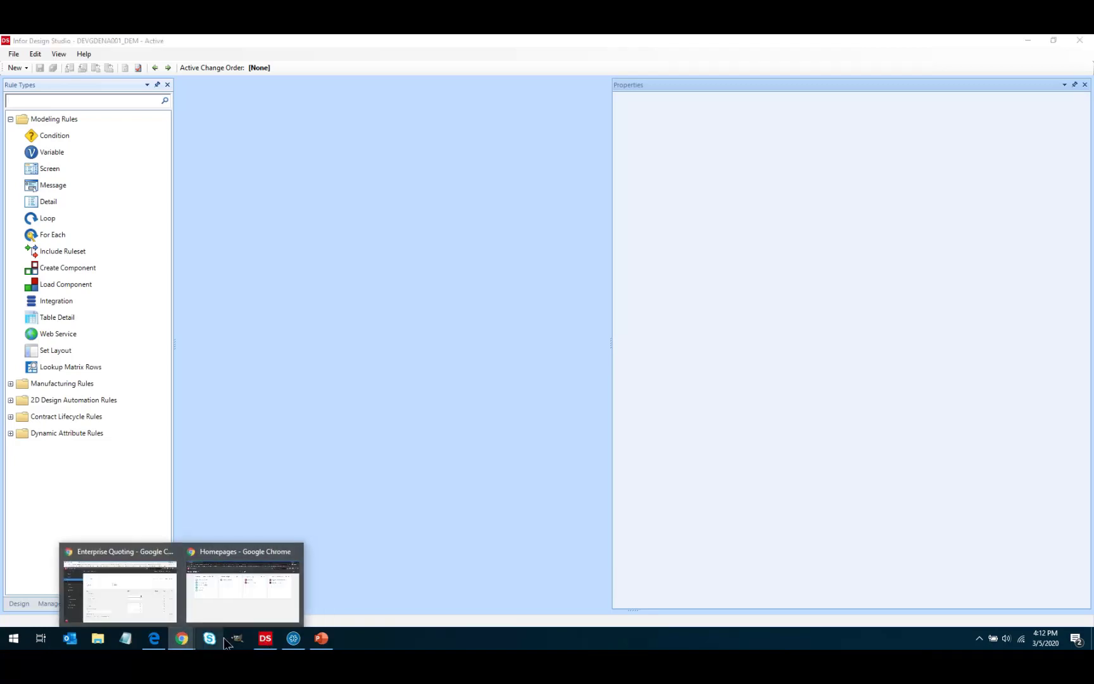
{"action": "left_click", "coordinate": [391, 532]}
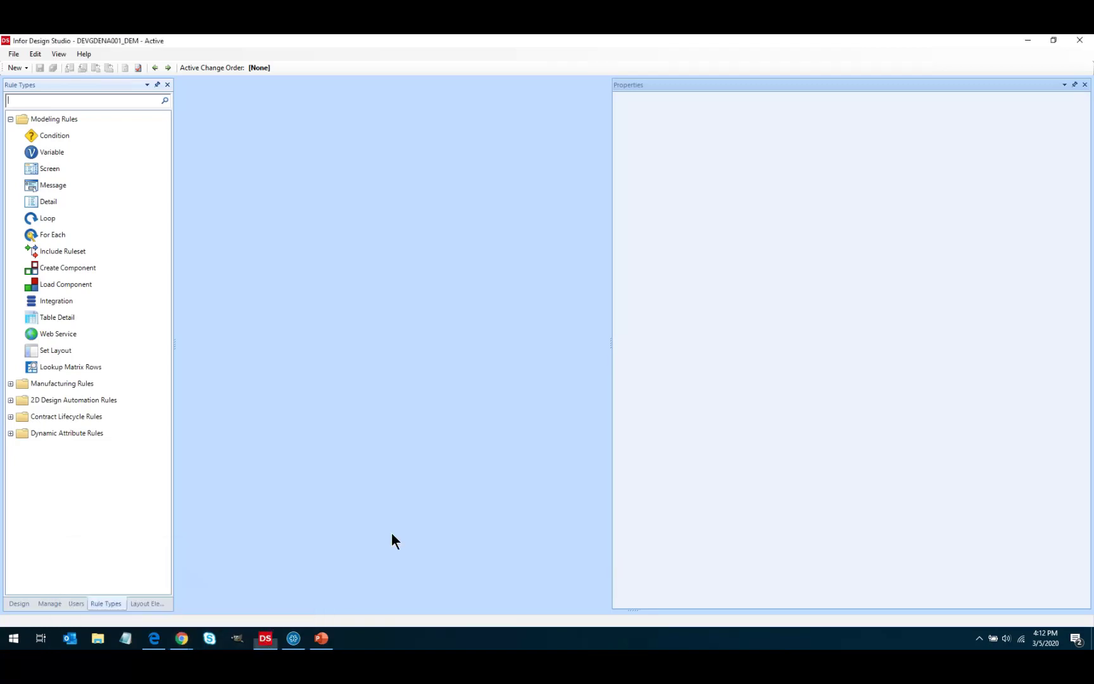
{"action": "left_click", "coordinate": [182, 638]}
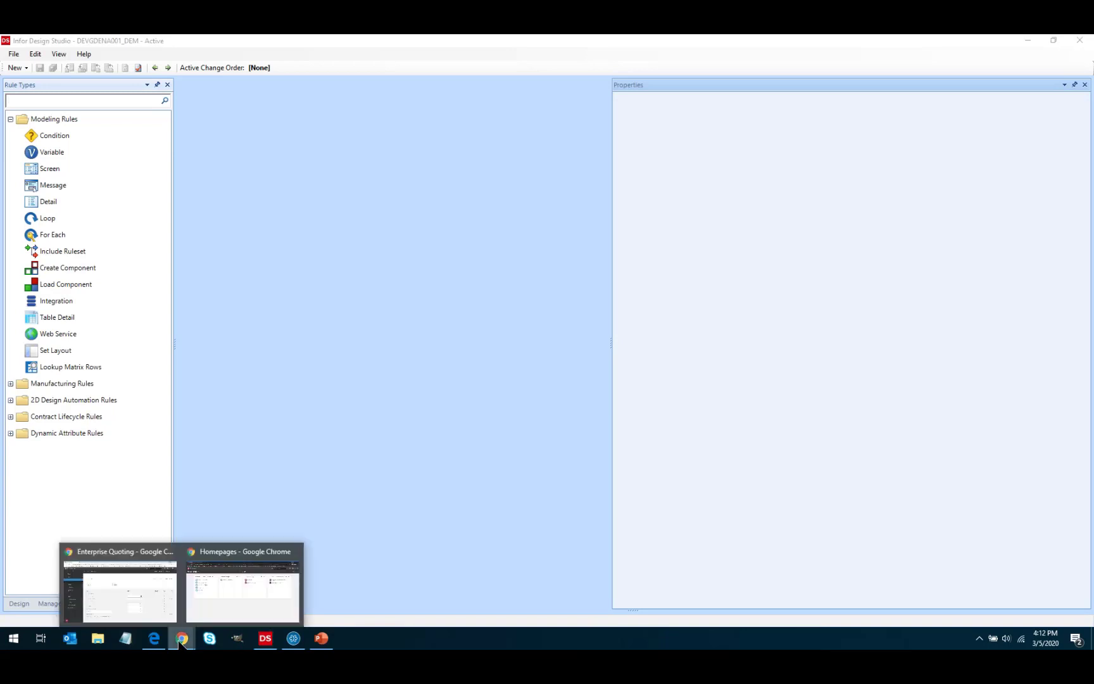
{"action": "left_click", "coordinate": [227, 615]}
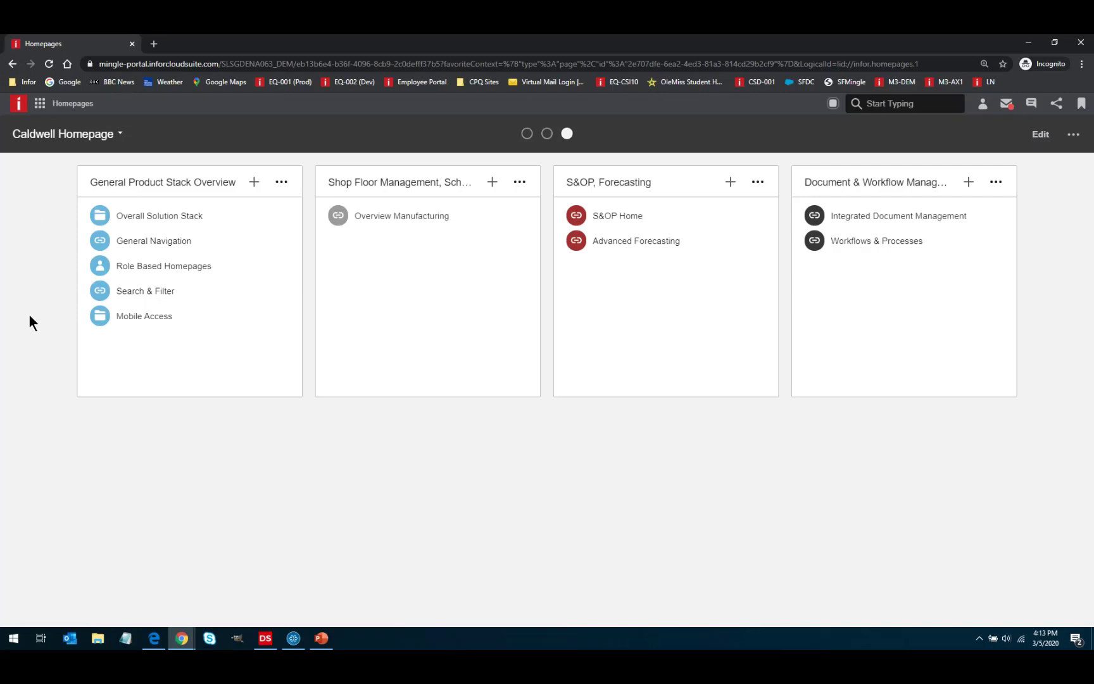
Look over the available applications and open Infor CloudSuite.
{"action": "left_click", "coordinate": [40, 105]}
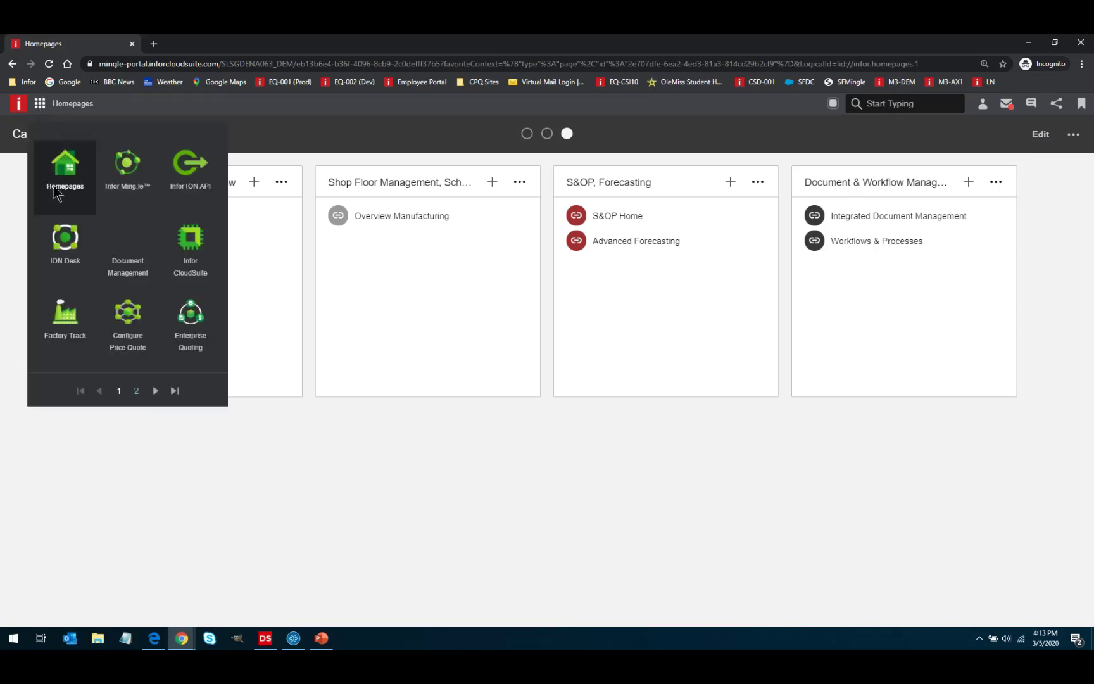
{"action": "left_click", "coordinate": [115, 456]}
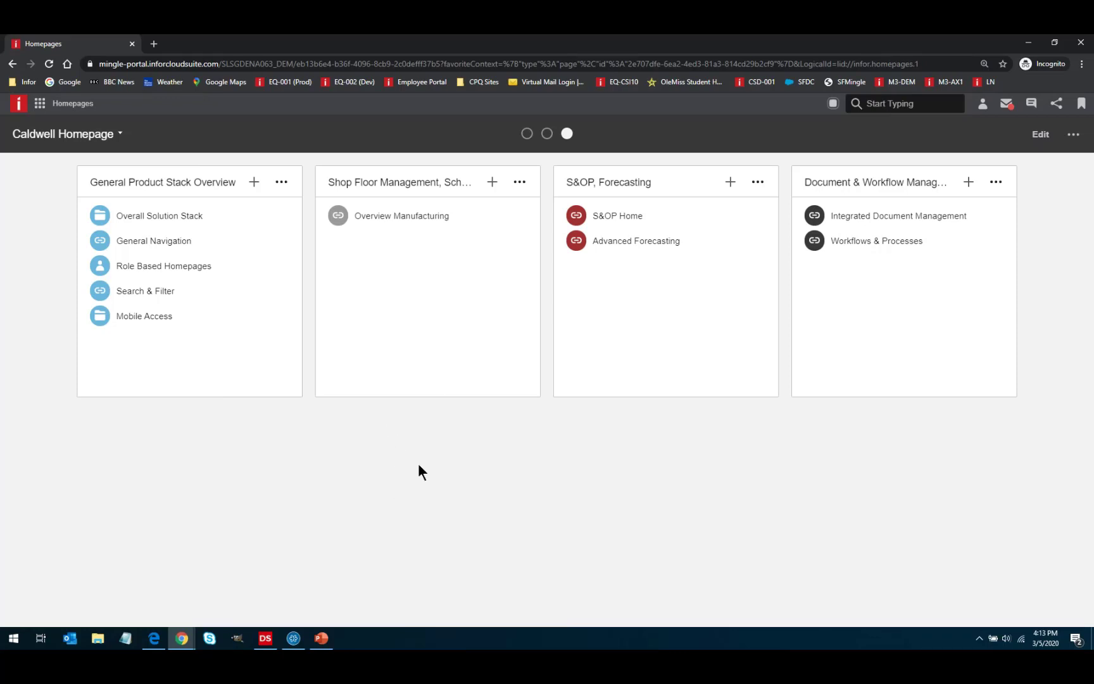
{"action": "left_click", "coordinate": [39, 104]}
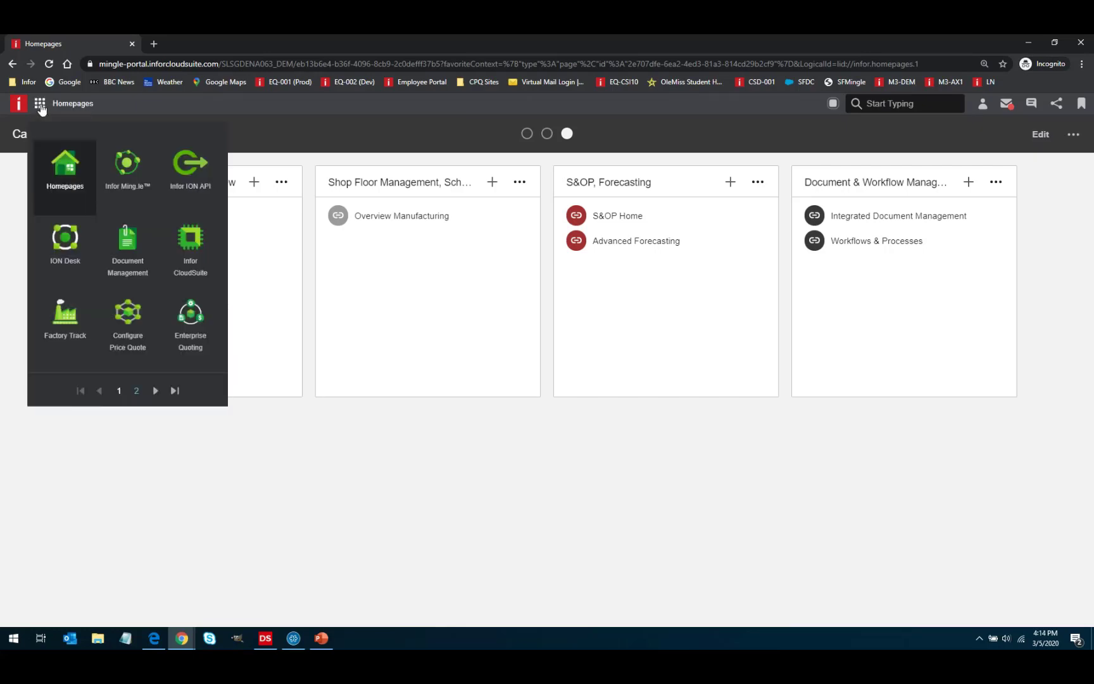
{"action": "left_click", "coordinate": [187, 249]}
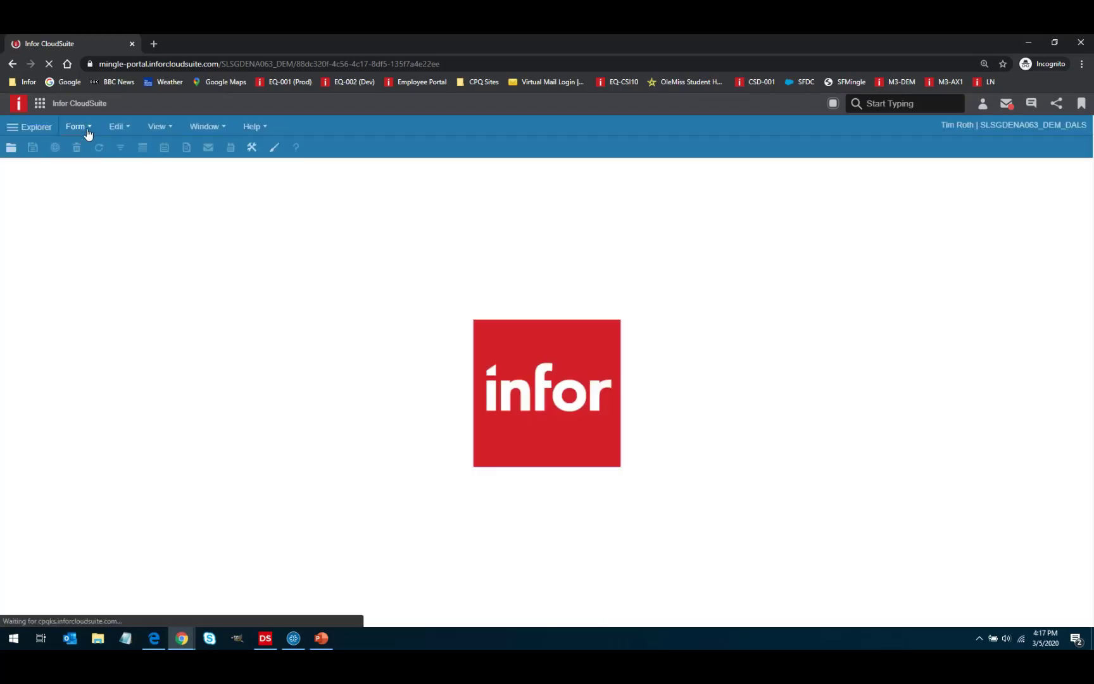
Open the Customer Orders form and start a new order for Coordinated Manufacturing.
{"action": "left_click", "coordinate": [76, 126]}
{"action": "left_click", "coordinate": [103, 253]}
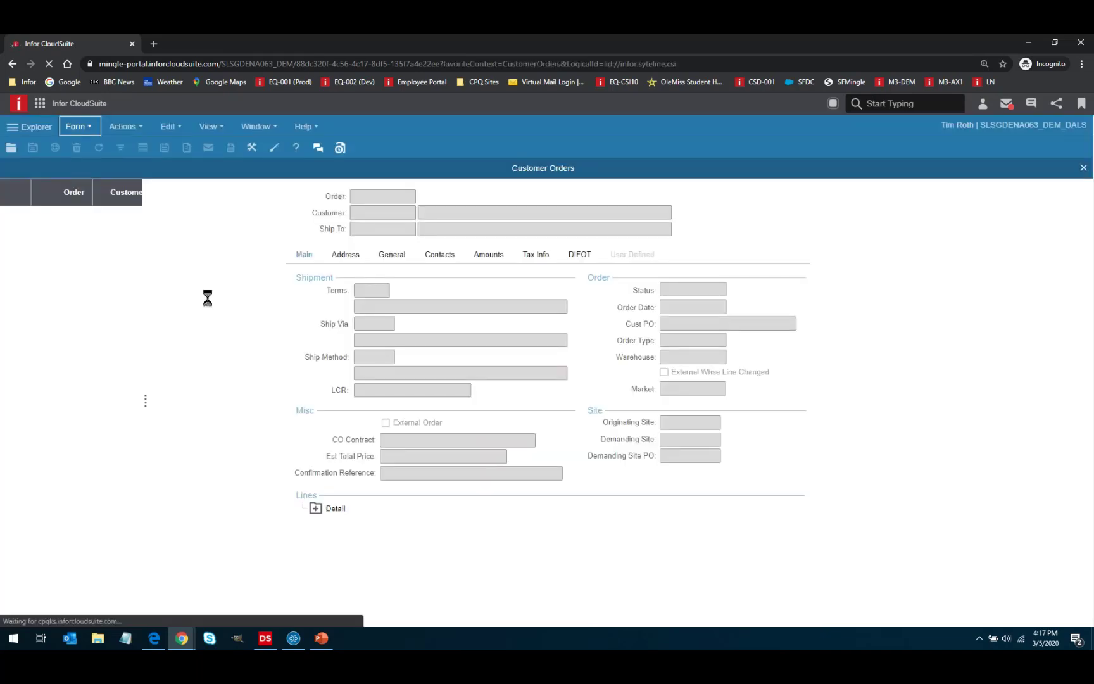
{"action": "left_click", "coordinate": [121, 147]}
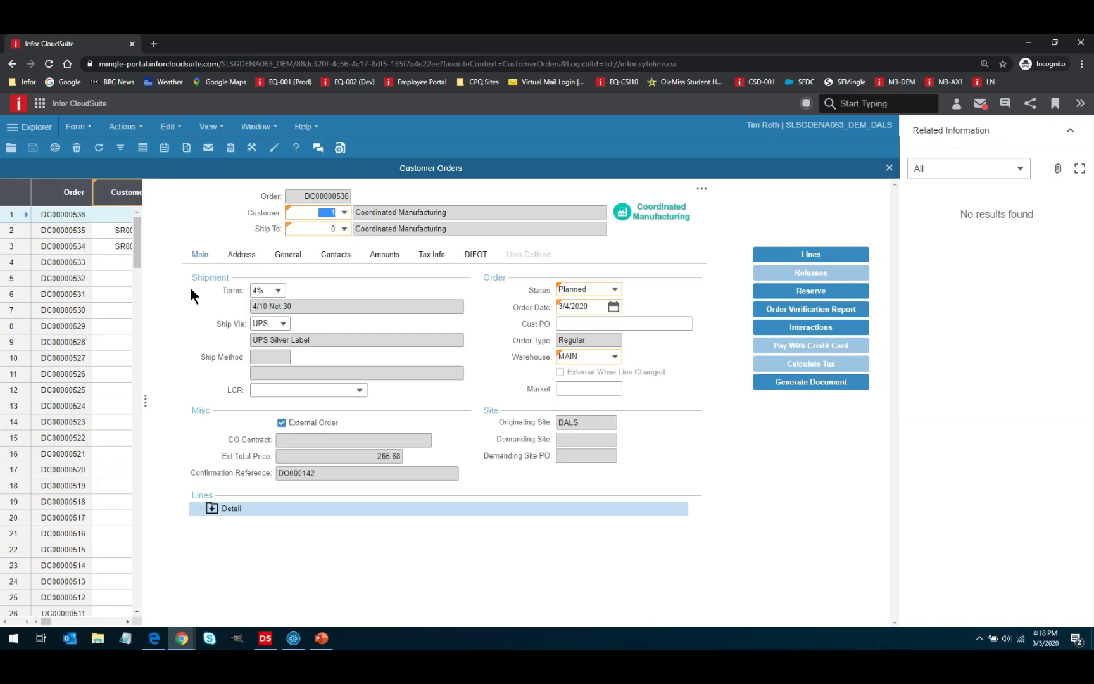
{"action": "left_click", "coordinate": [55, 151]}
{"action": "left_click", "coordinate": [345, 213]}
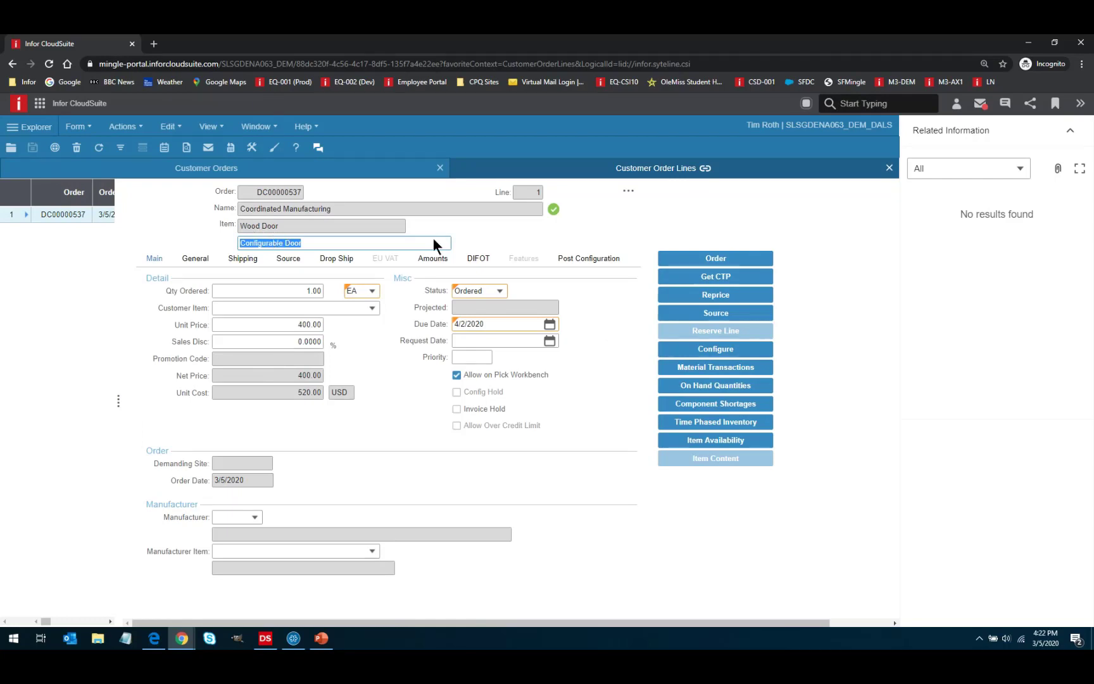
Configure the Wood Door order line with Oak wood, Cider stain and exterior treatment.
{"action": "left_click", "coordinate": [712, 349]}
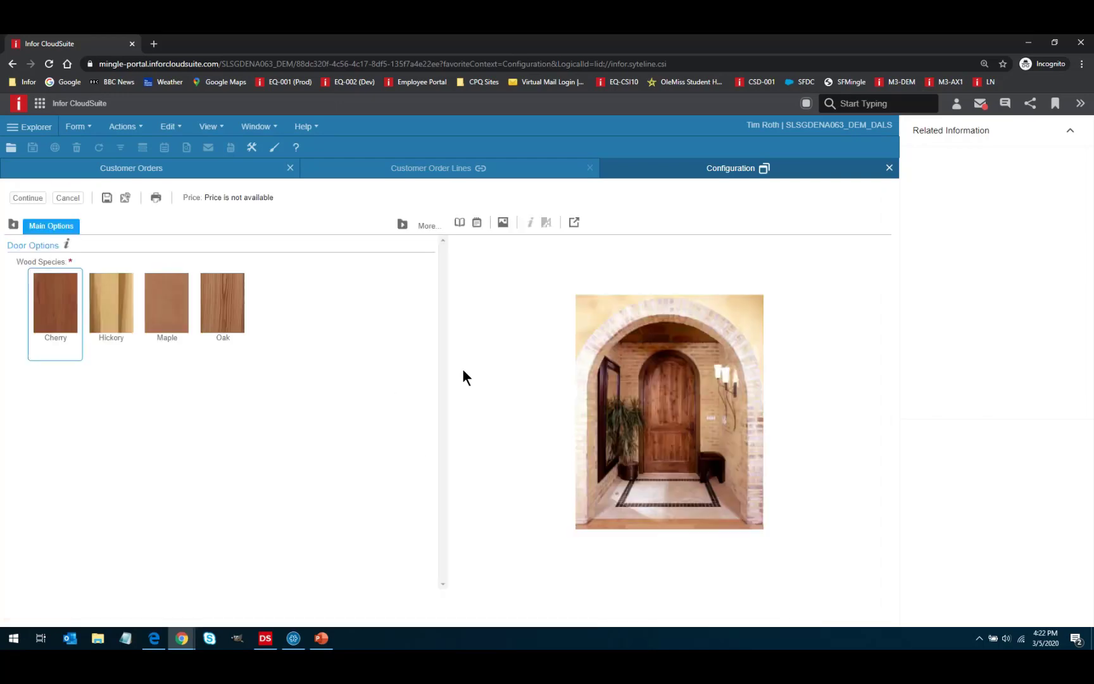
{"action": "left_click", "coordinate": [215, 308]}
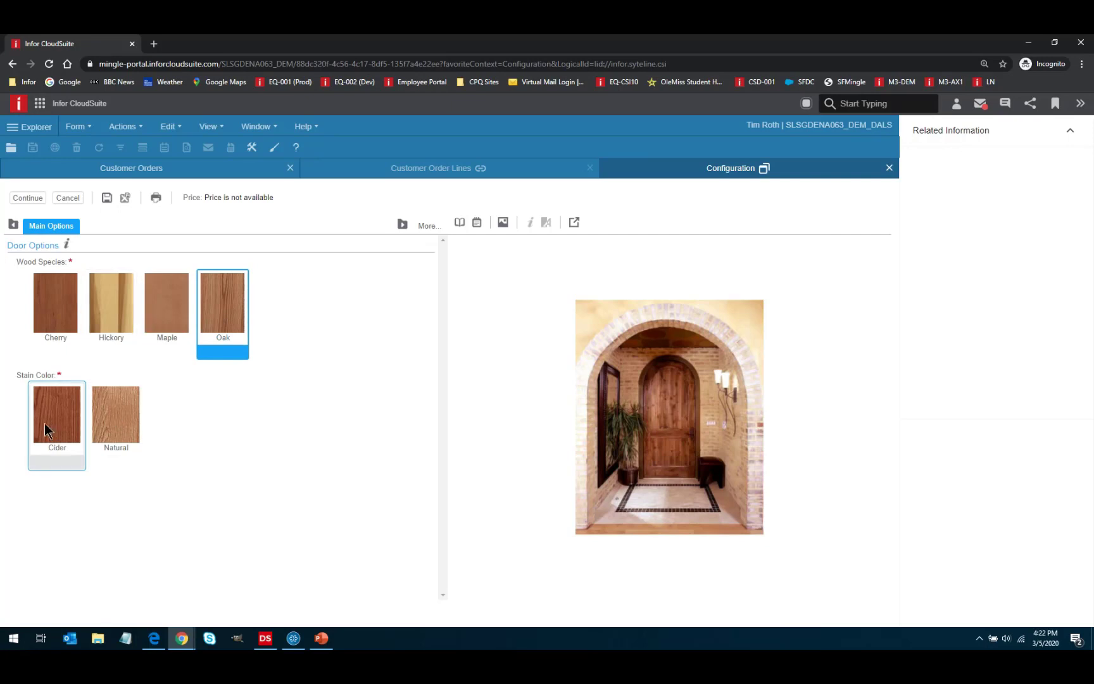
{"action": "left_click", "coordinate": [45, 423]}
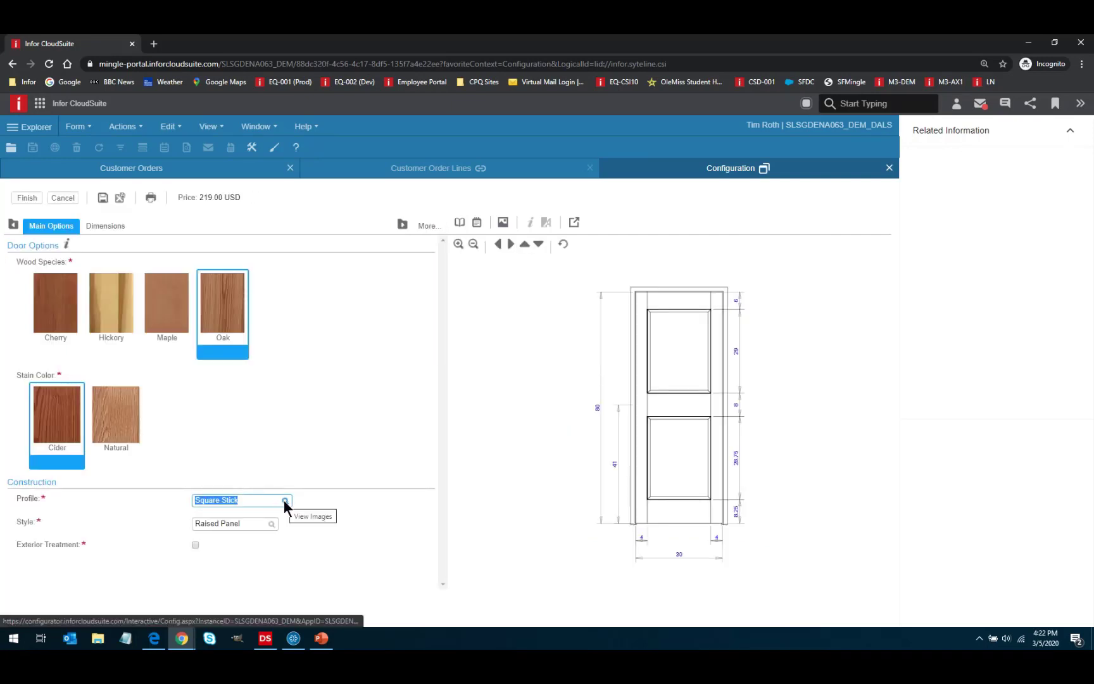
{"action": "left_click", "coordinate": [195, 545]}
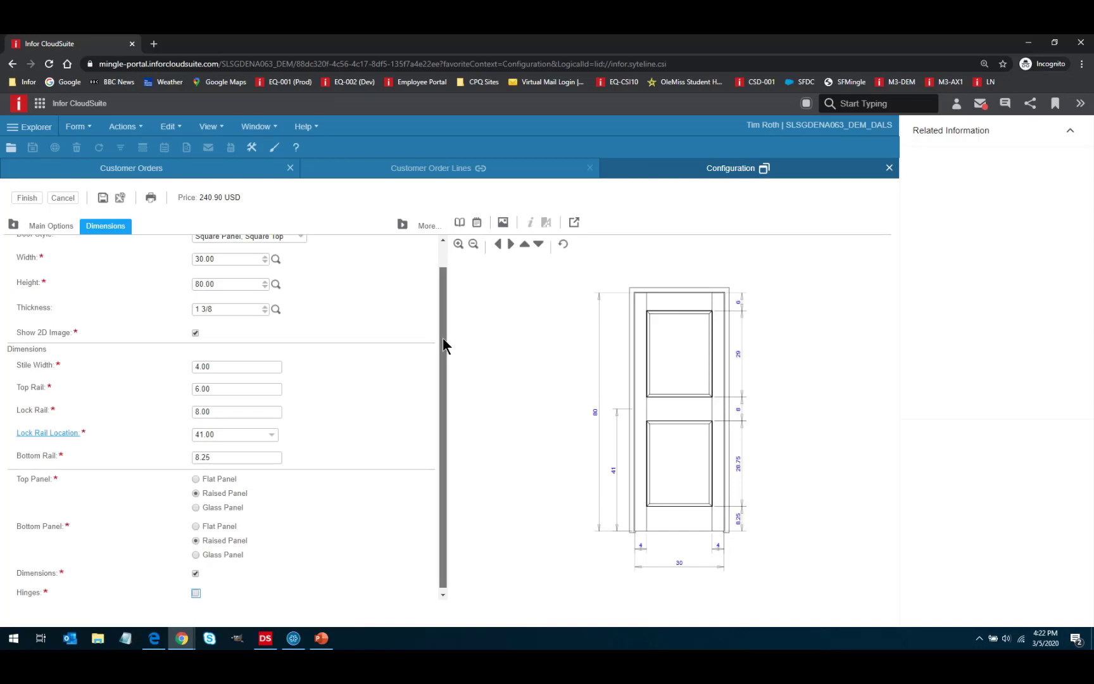
Add hinges to the door, finish the configuration, and agree to create its job.
{"action": "left_click_drag", "start_coordinate": [442, 338], "coordinate": [444, 421]}
{"action": "left_click", "coordinate": [196, 591]}
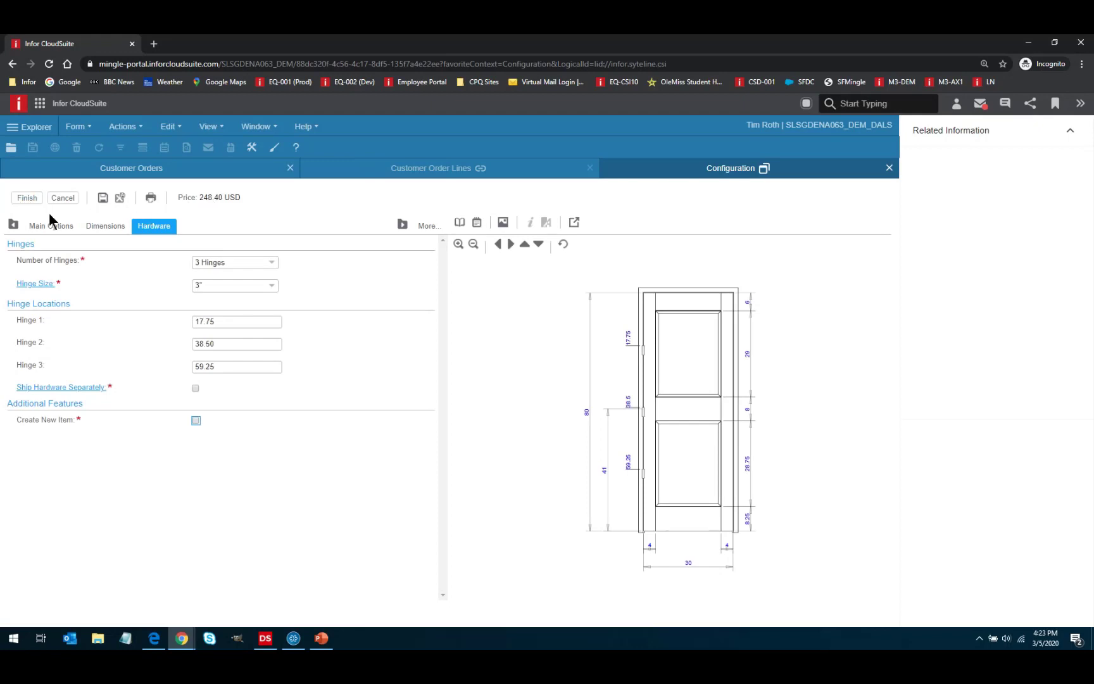
{"action": "left_click", "coordinate": [28, 198]}
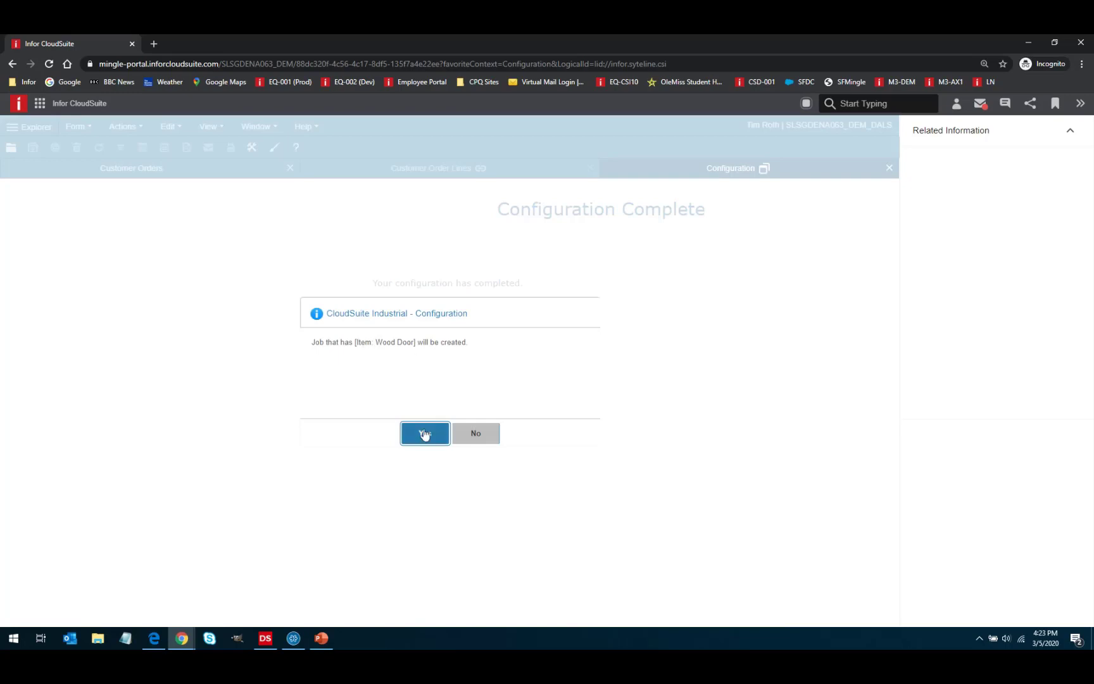
{"action": "left_click", "coordinate": [425, 434]}
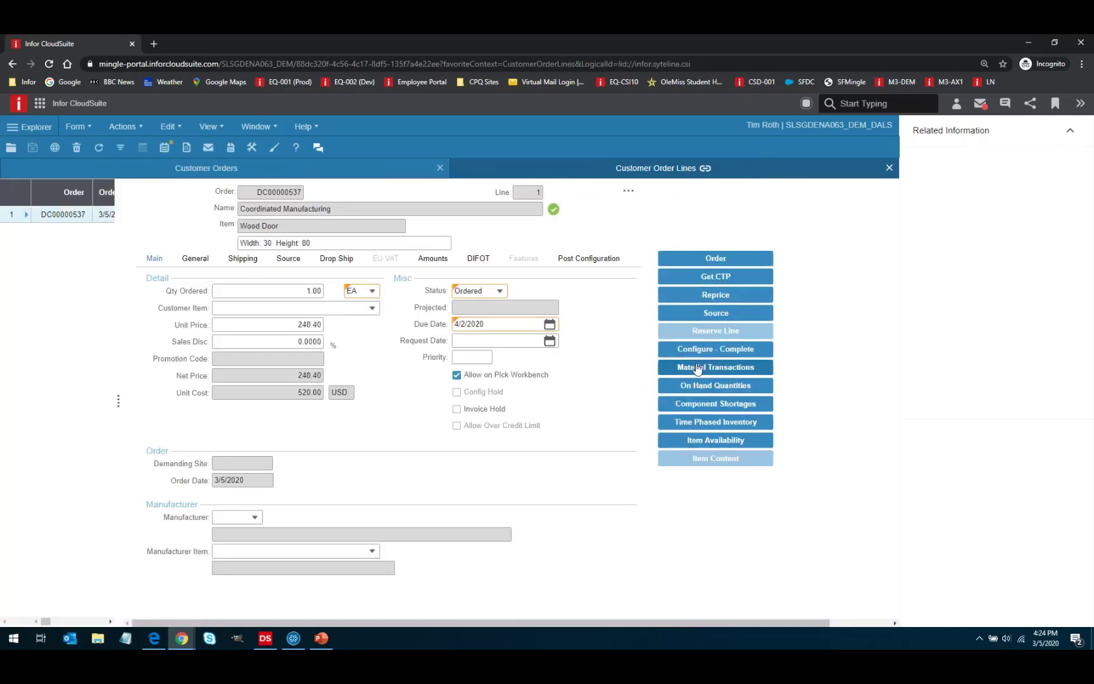
Open the order line's source job and examine its operations and materials in the Engineering Workbench.
{"action": "left_click", "coordinate": [715, 314]}
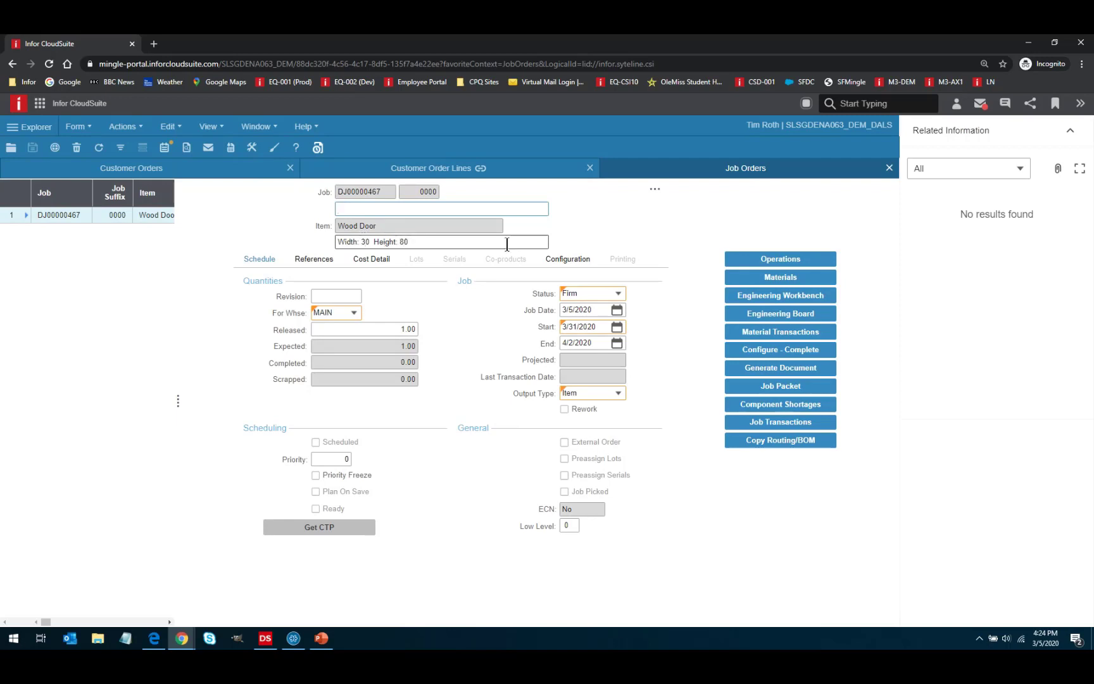
{"action": "left_click", "coordinate": [779, 296]}
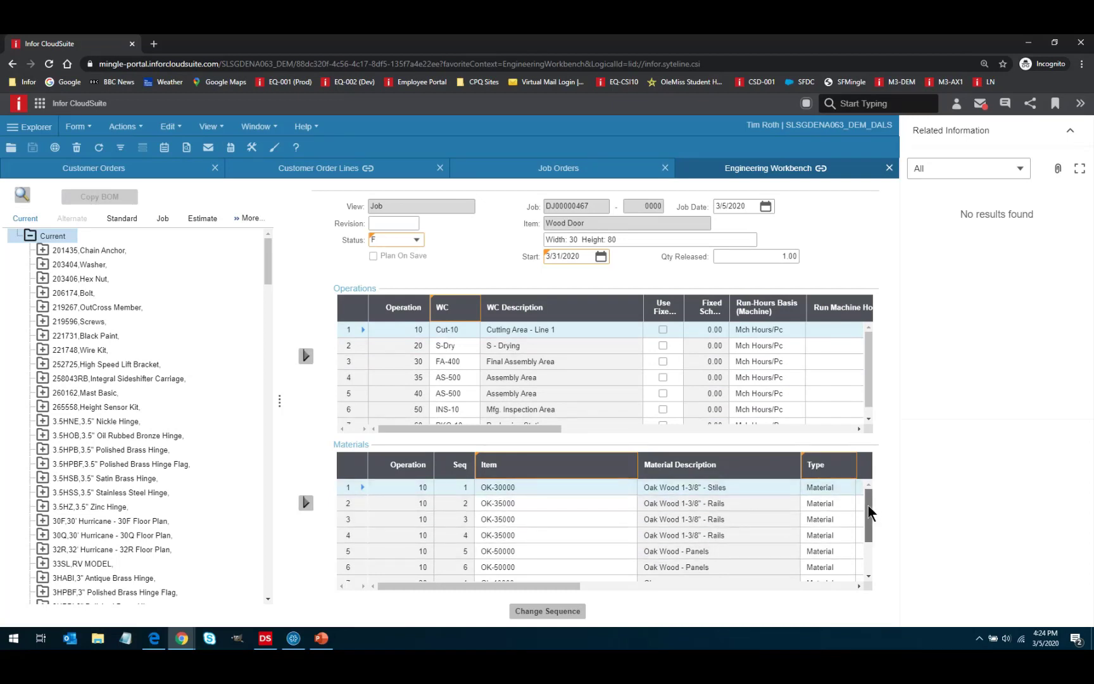
{"action": "left_click_drag", "start_coordinate": [868, 505], "coordinate": [863, 545]}
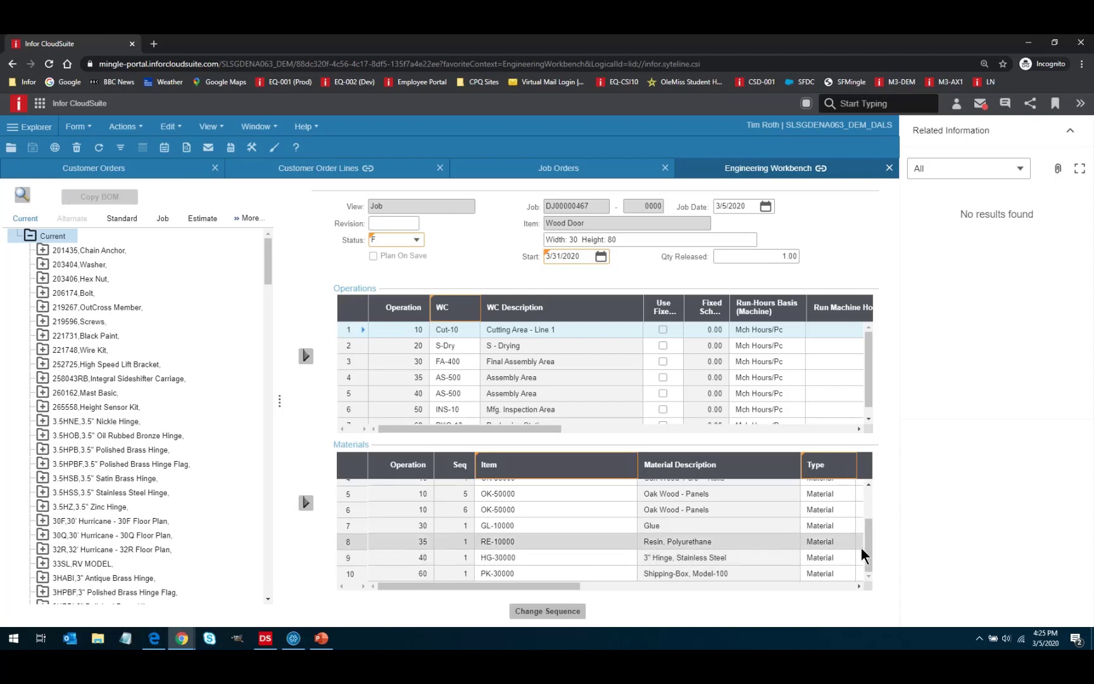
{"action": "left_click_drag", "start_coordinate": [868, 533], "coordinate": [871, 503]}
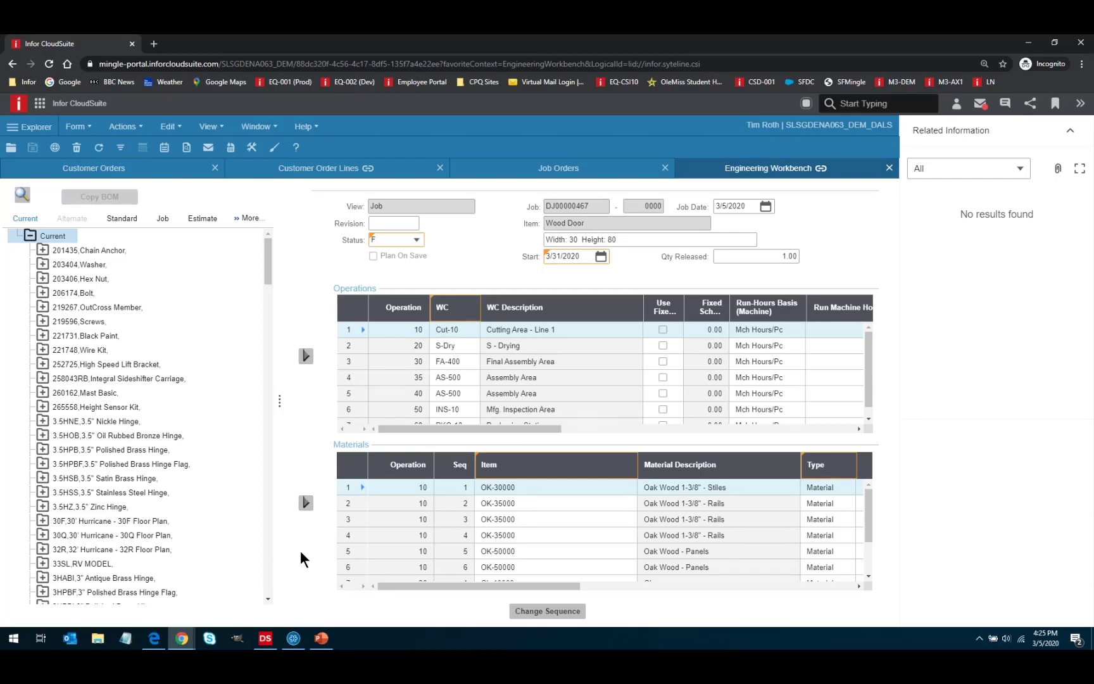
Switch back to the Enterprise Quoting window and return to the list of direct quotes.
{"action": "key", "text": "XF86AudioLowerVolume"}
{"action": "mouse_move", "coordinate": [181, 640]}
{"action": "left_click", "coordinate": [157, 610]}
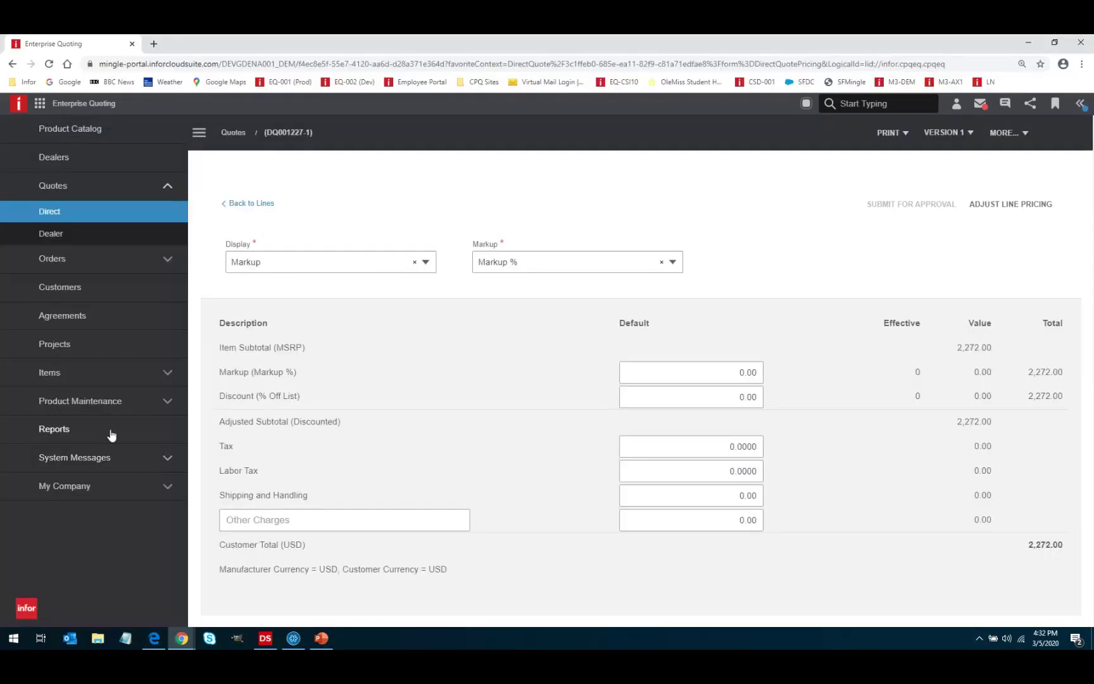
{"action": "left_click", "coordinate": [51, 210]}
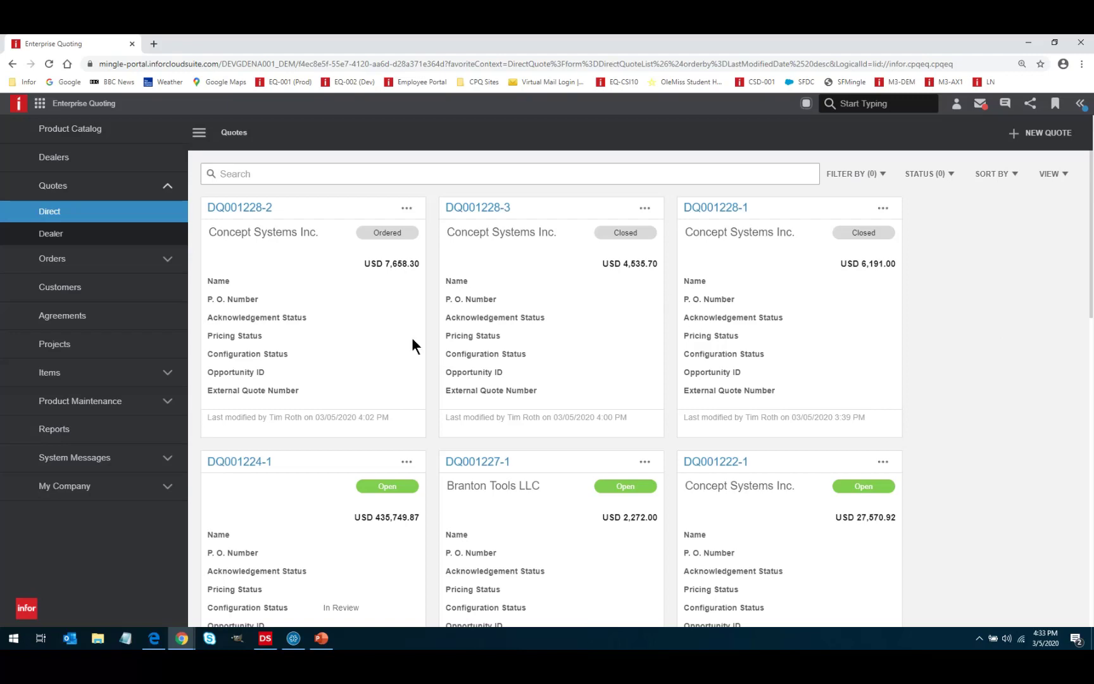
Minimize the open windows to show the desktop.
{"action": "left_click", "coordinate": [1028, 43]}
{"action": "left_click", "coordinate": [1028, 43]}
{"action": "left_click", "coordinate": [1025, 37]}
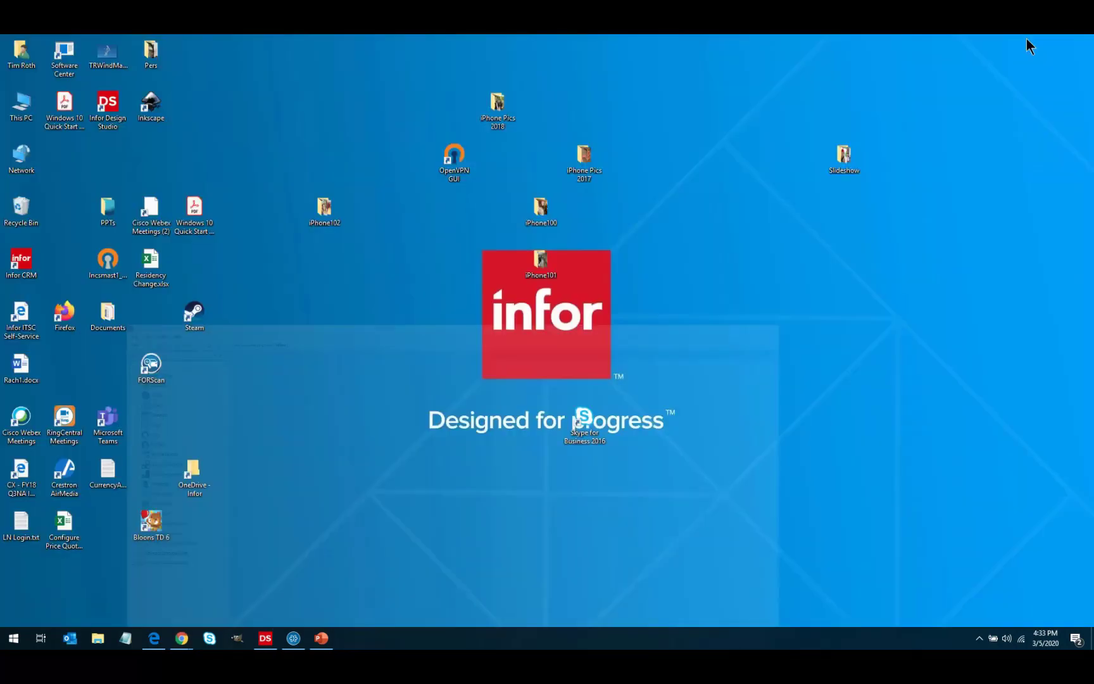
Switch to Infor Design Studio and look over the modeling rule types, including Condition, Variable, Screen and Message.
{"action": "left_click", "coordinate": [266, 639]}
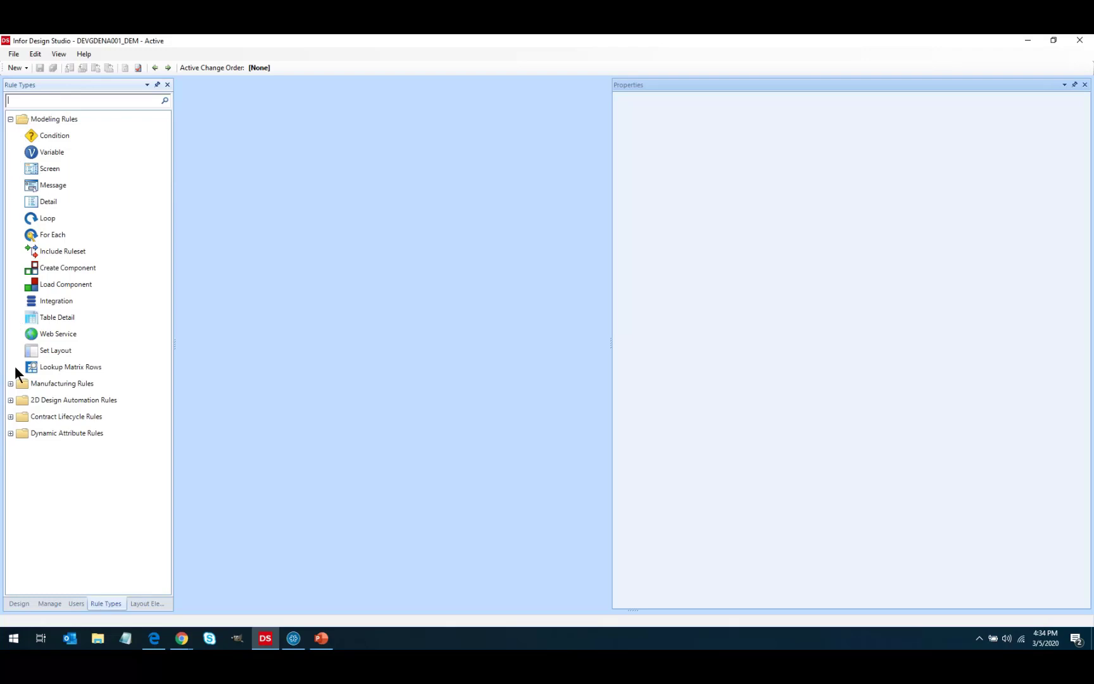
{"action": "left_click", "coordinate": [46, 133]}
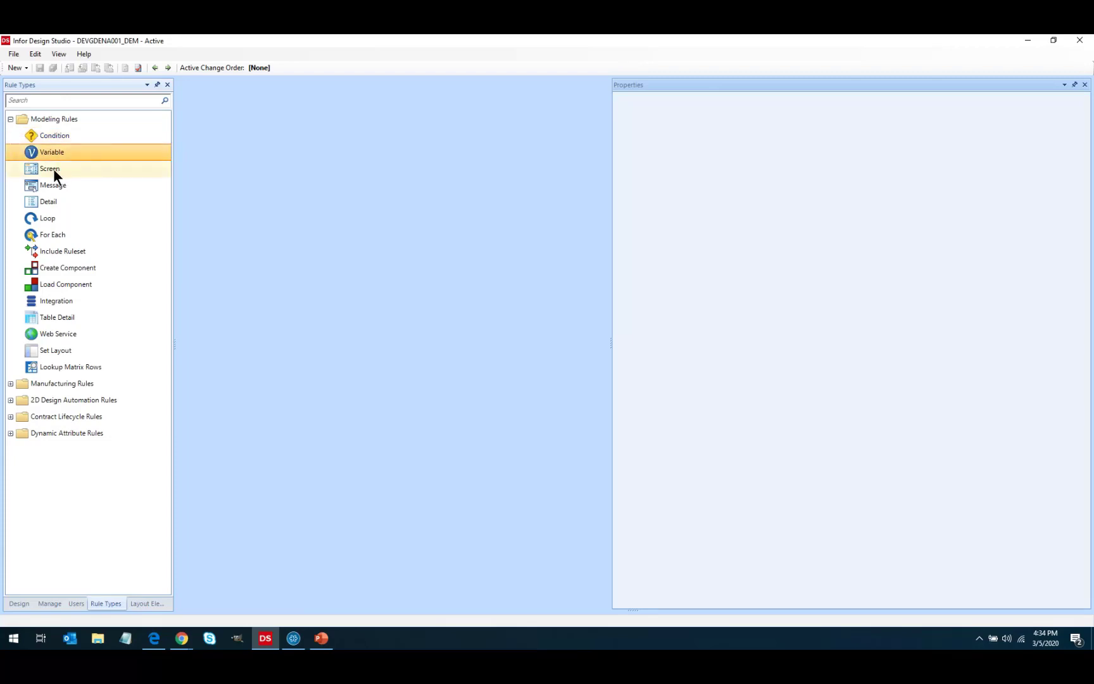
{"action": "left_click", "coordinate": [53, 169]}
{"action": "left_click", "coordinate": [90, 185]}
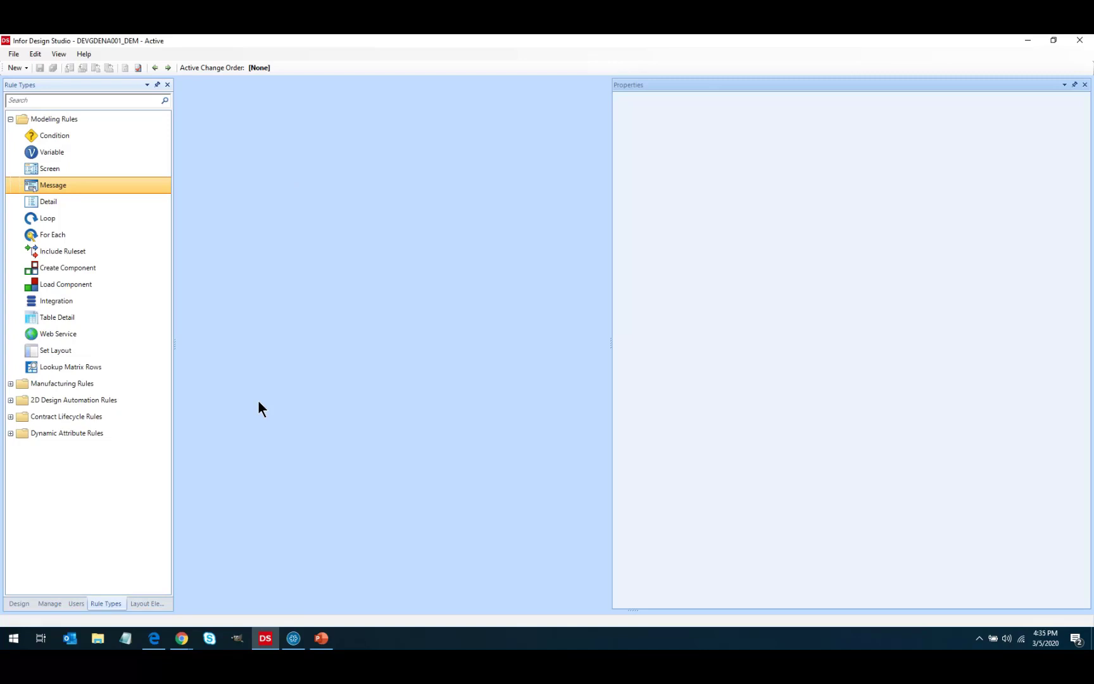
Open the HVB ruleset in the AMC namespace and check it out for editing.
{"action": "left_click", "coordinate": [18, 602]}
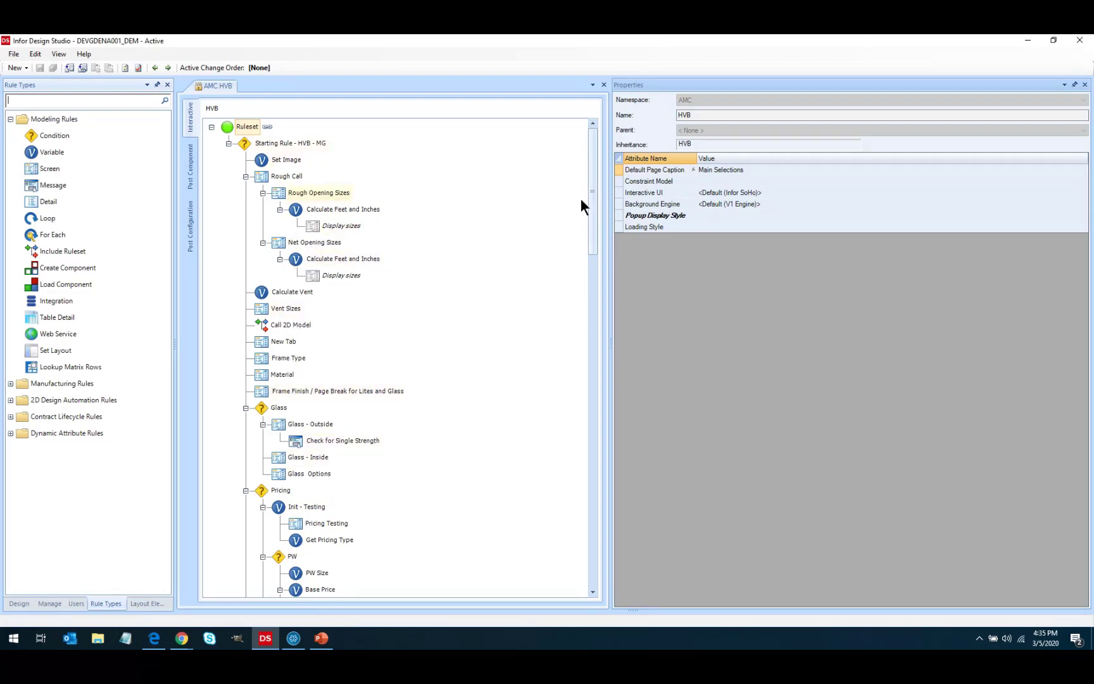
{"action": "left_click_drag", "start_coordinate": [590, 198], "coordinate": [593, 164]}
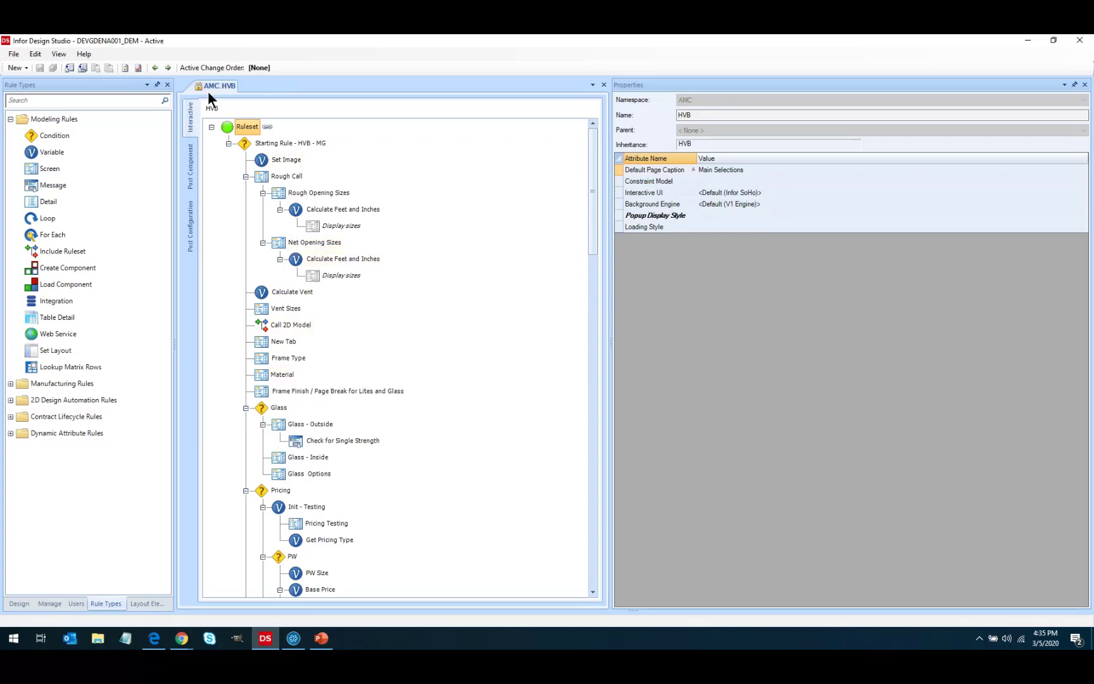
{"action": "left_click", "coordinate": [64, 68]}
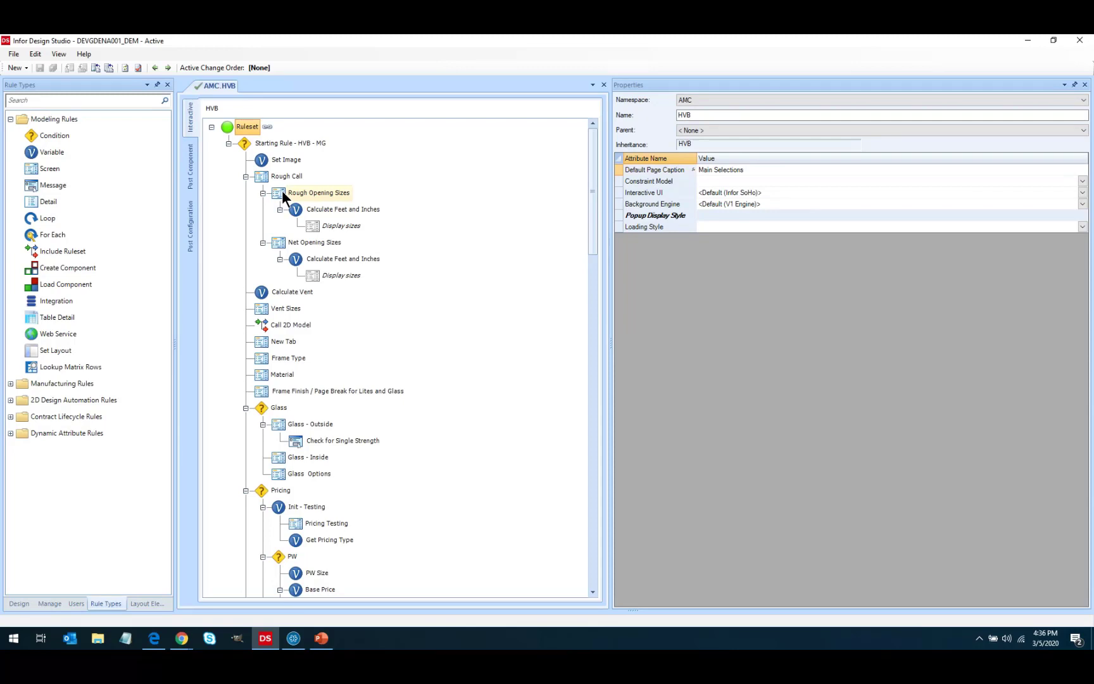
Add a Message rule under Rough Opening Sizes and caption it with the presenter's first name followed by "is testing something".
{"action": "left_click", "coordinate": [49, 184]}
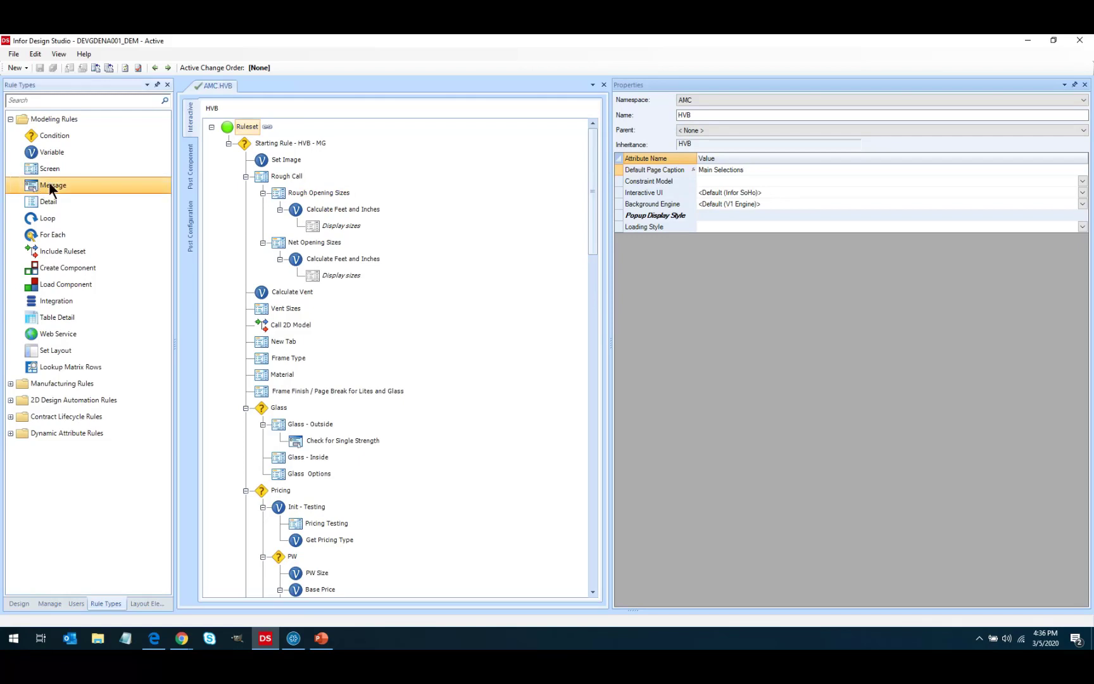
{"action": "left_click_drag", "start_coordinate": [40, 182], "coordinate": [305, 205]}
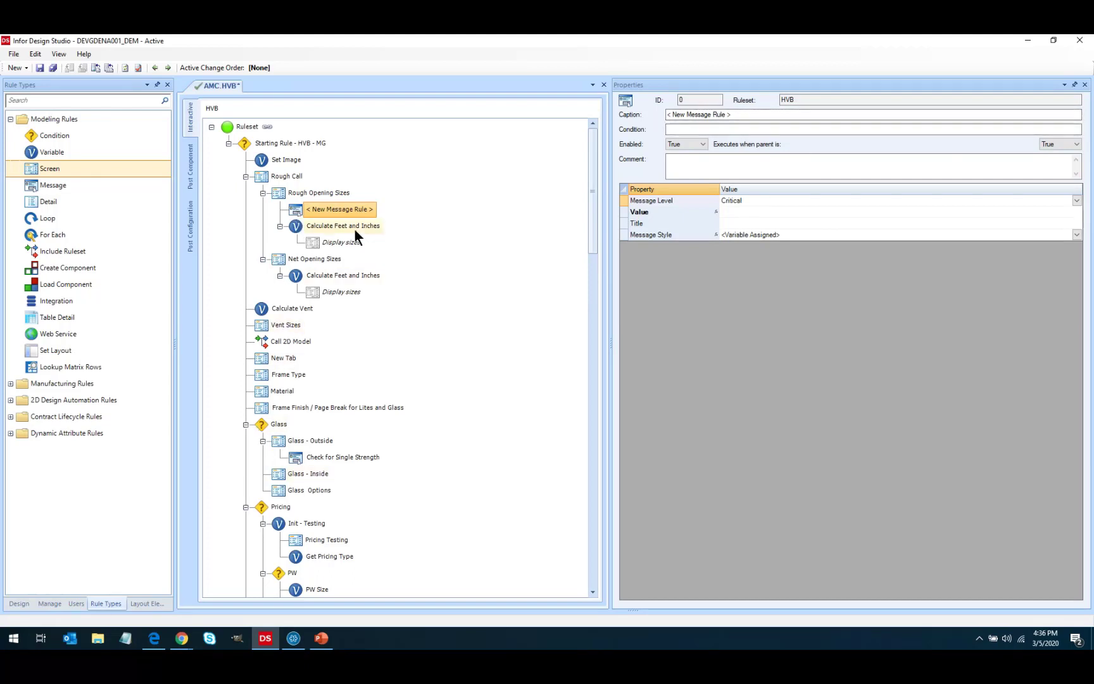
{"action": "left_click", "coordinate": [739, 115]}
{"action": "type", "text": "Ti"}
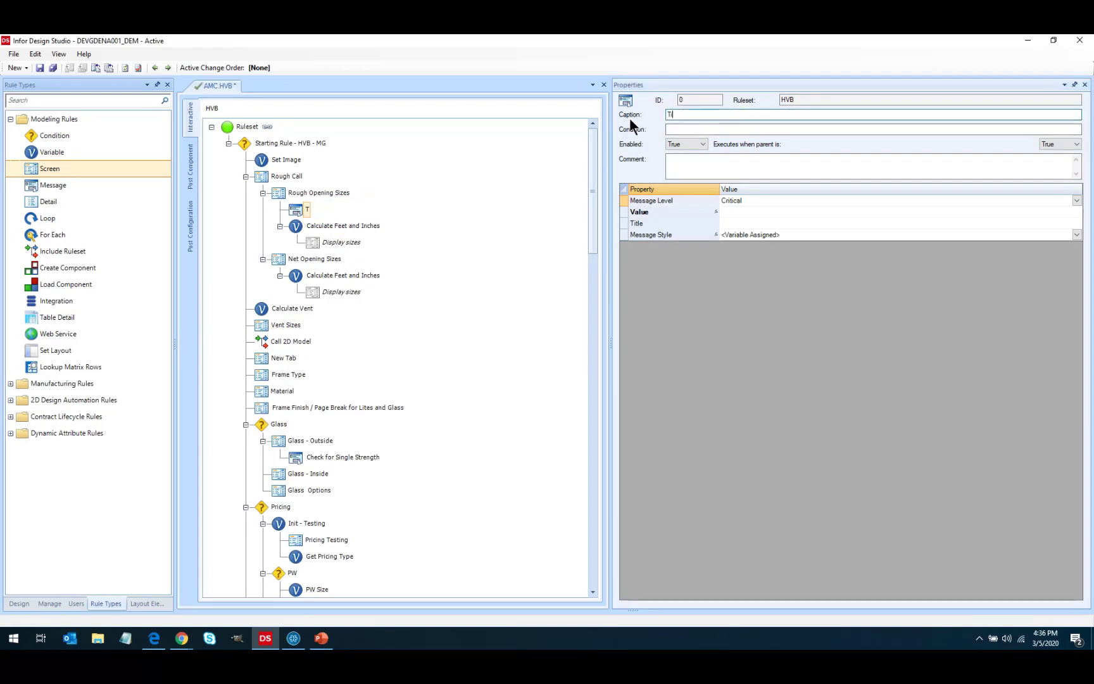
{"action": "type", "text": "m is testing something"}
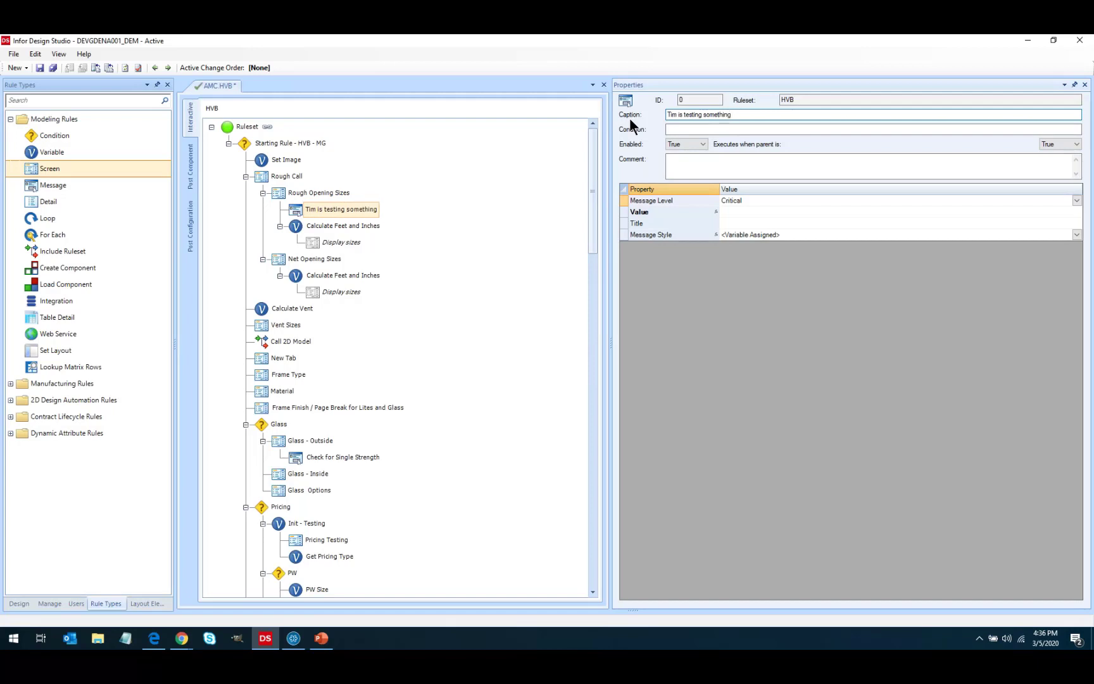
Set the message level of the new message rule to Informational.
{"action": "left_click", "coordinate": [691, 130]}
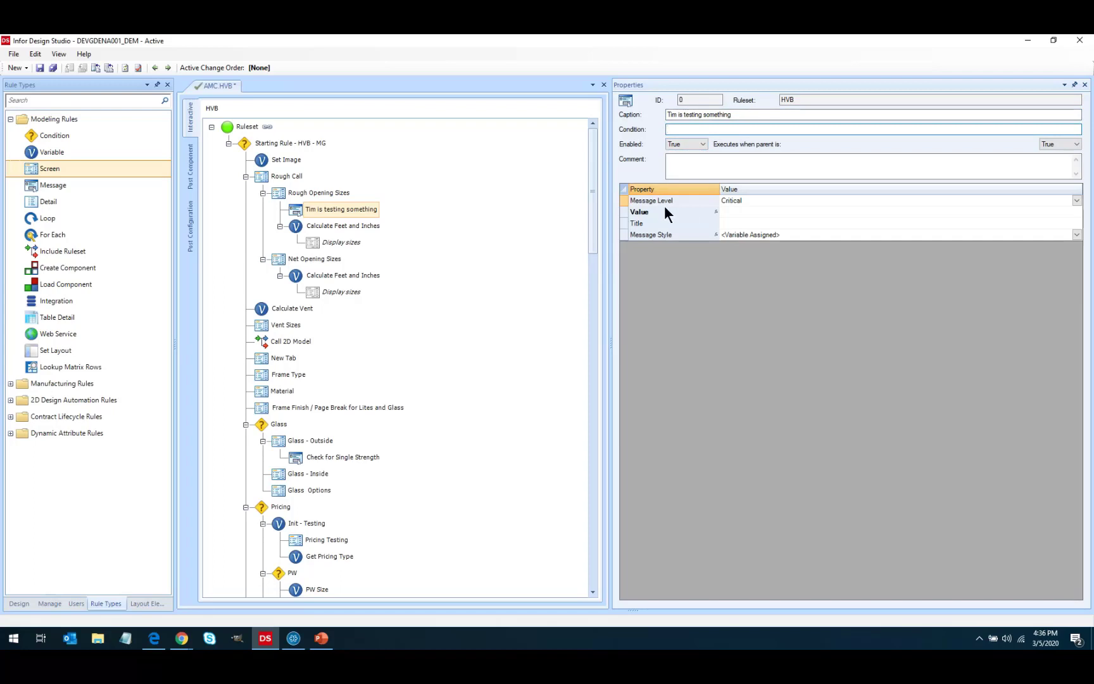
{"action": "left_click", "coordinate": [786, 200]}
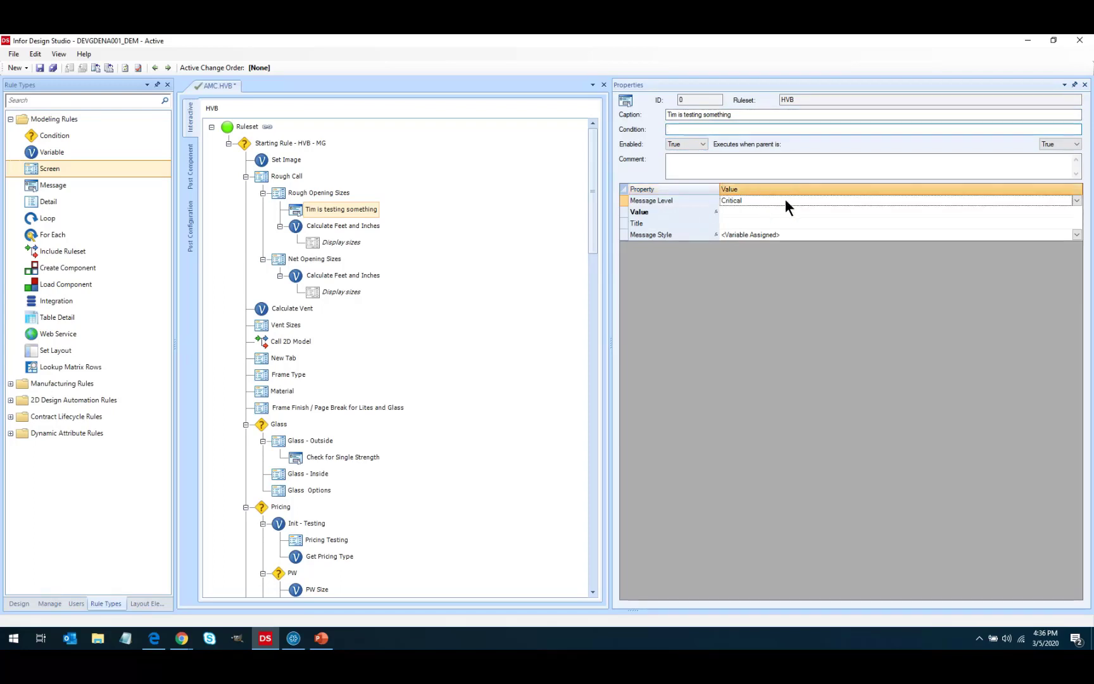
{"action": "left_click", "coordinate": [1076, 200]}
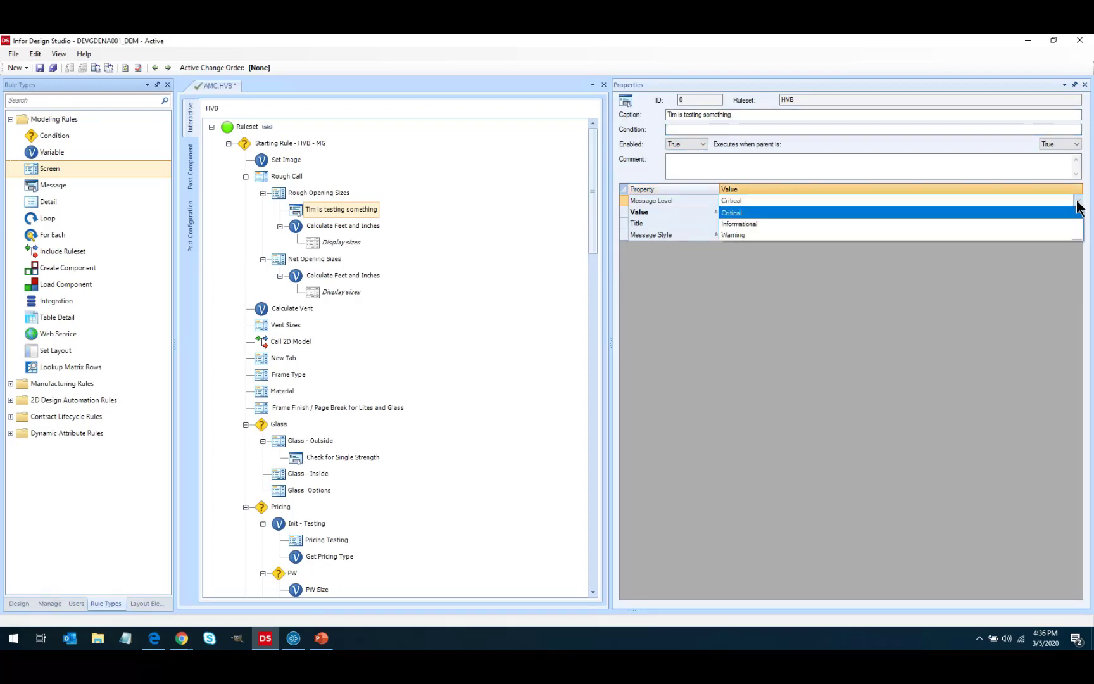
{"action": "left_click", "coordinate": [735, 224]}
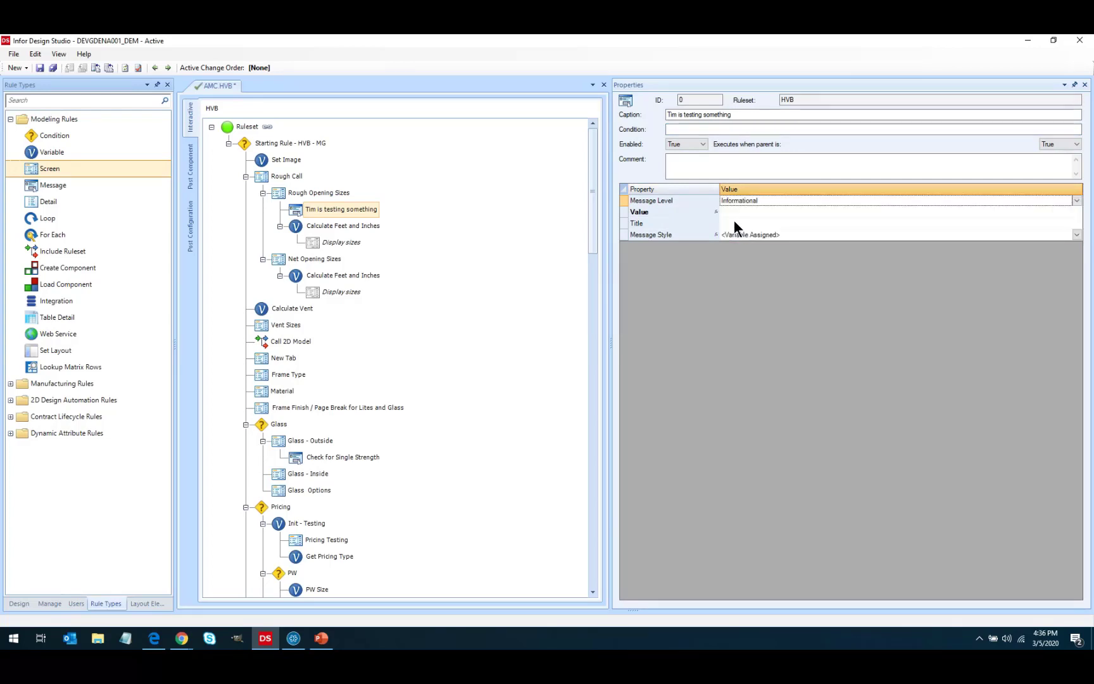
Set the message rule's value to "You have made a valid seleciton! Make sure you're thinking in Inches!" and save the ruleset.
{"action": "left_click", "coordinate": [728, 211]}
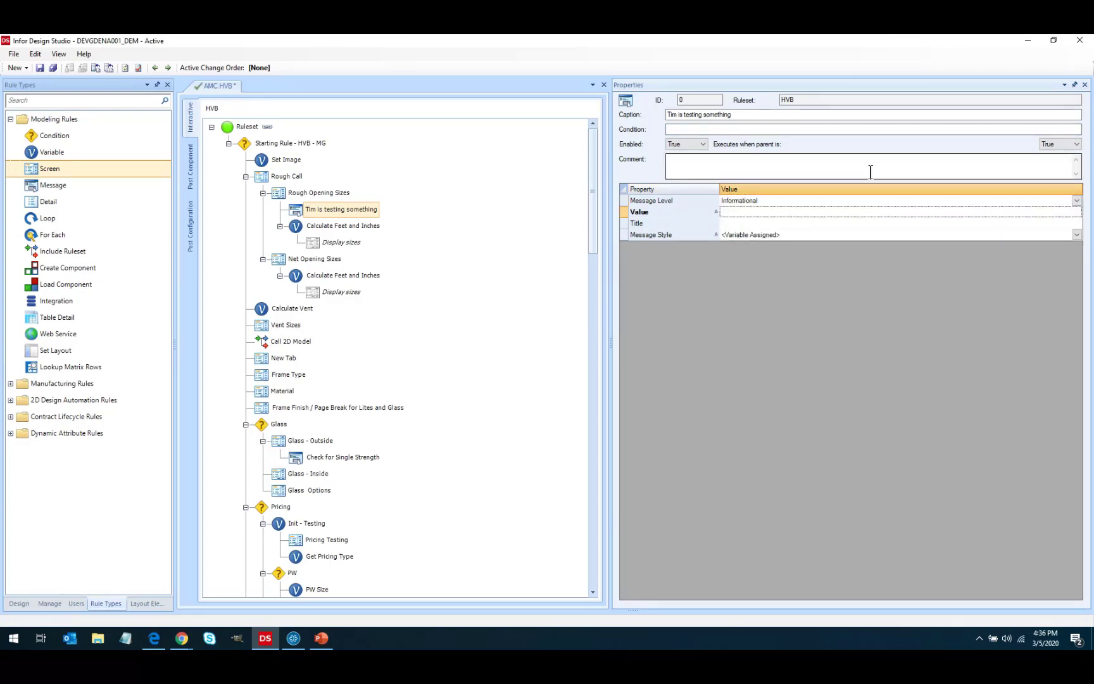
{"action": "type", "text": "You have m"}
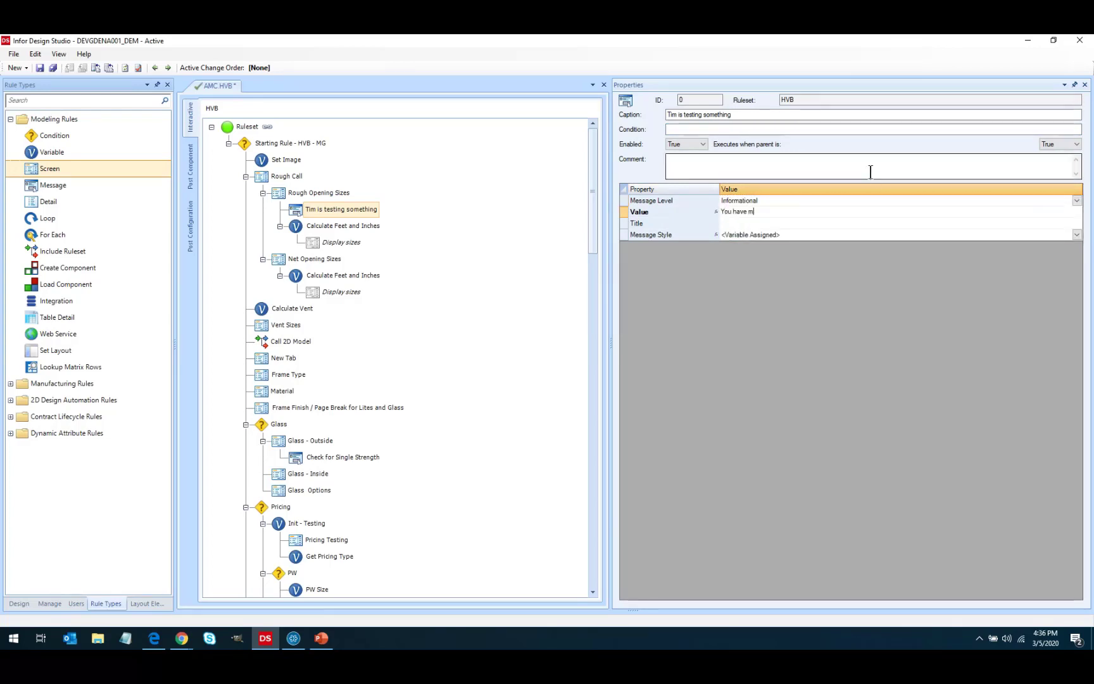
{"action": "type", "text": "ade a valid seleciton!  Make sure you"}
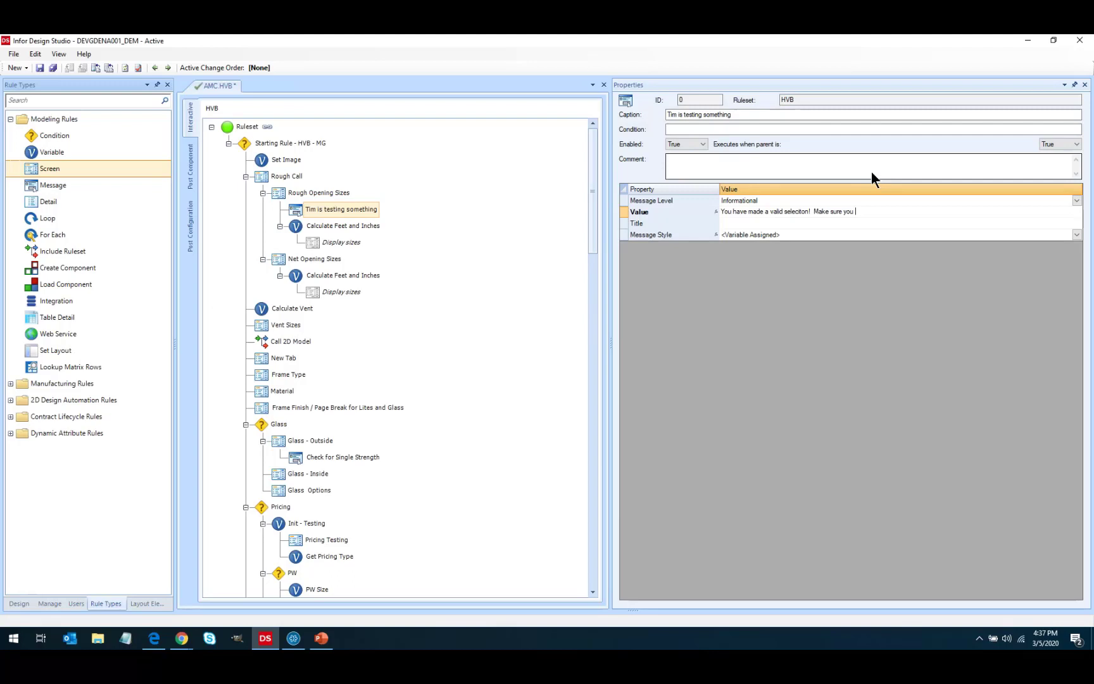
{"action": "key", "text": "BackSpace"}
{"action": "type", "text": "'re thinking in Inches!"}
{"action": "key", "text": "Return"}
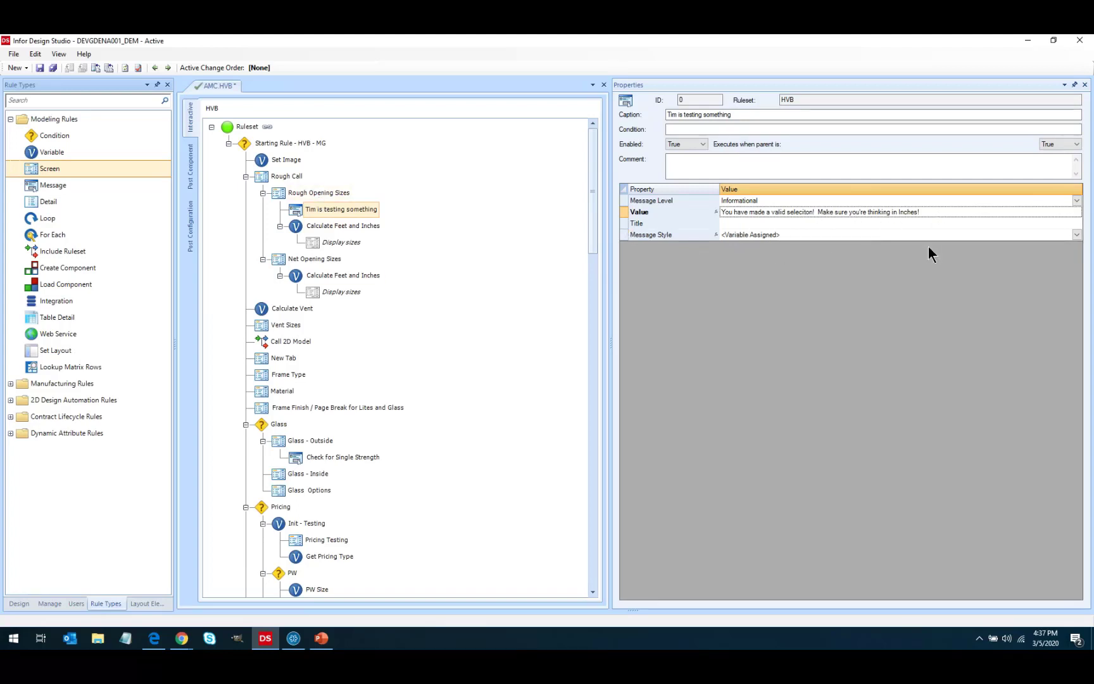
{"action": "left_click", "coordinate": [39, 67]}
Switch to the Enterprise Quoting browser window and create a new direct quote.
{"action": "mouse_move", "coordinate": [182, 641]}
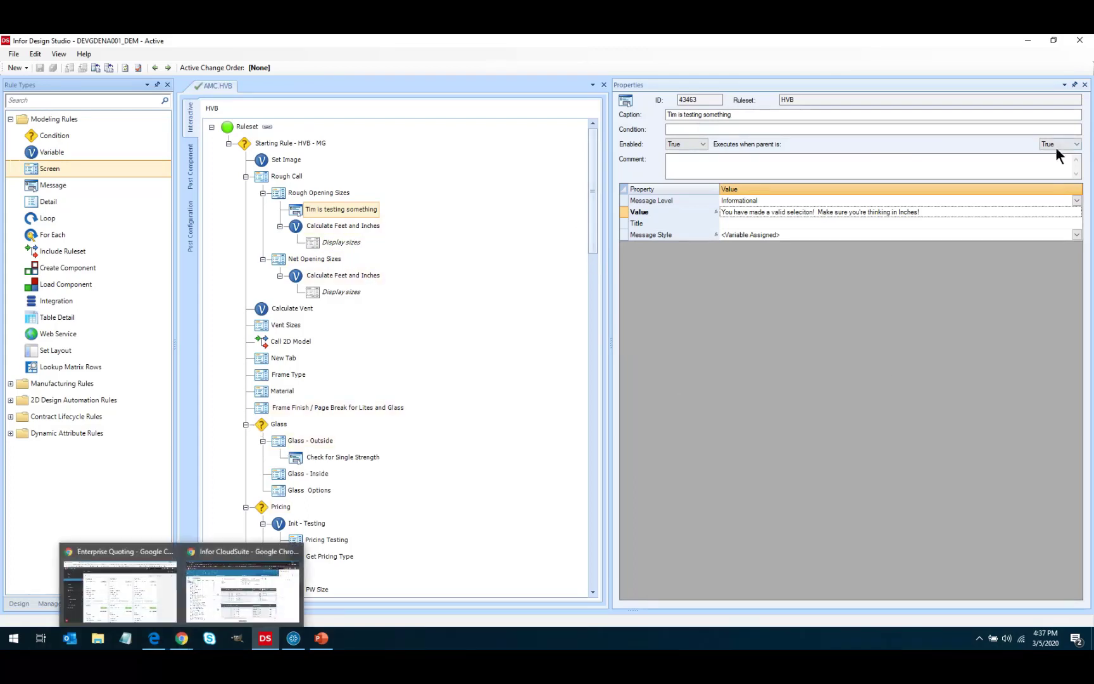
{"action": "left_click", "coordinate": [1026, 40]}
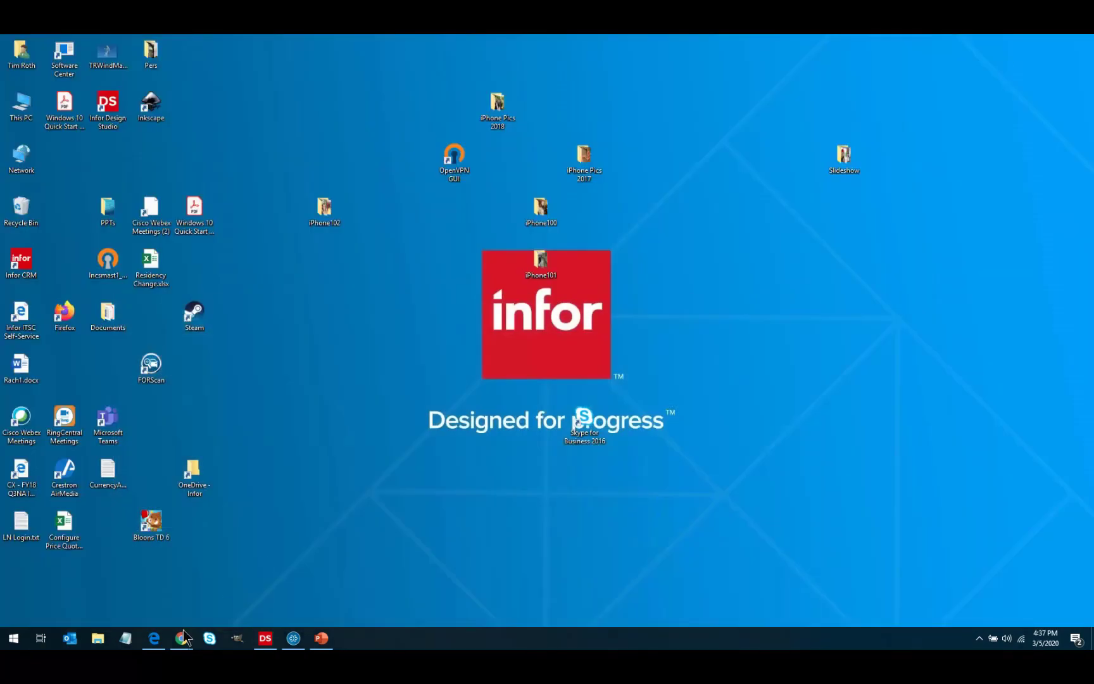
{"action": "mouse_move", "coordinate": [181, 638]}
{"action": "left_click", "coordinate": [149, 591]}
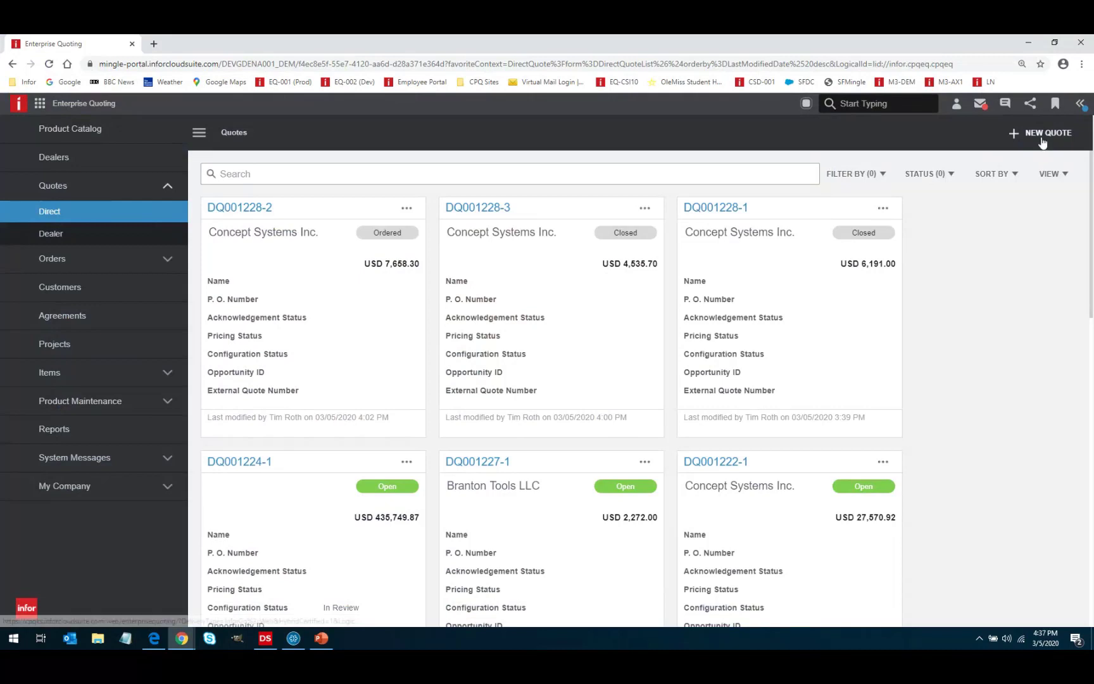
{"action": "left_click", "coordinate": [1041, 135]}
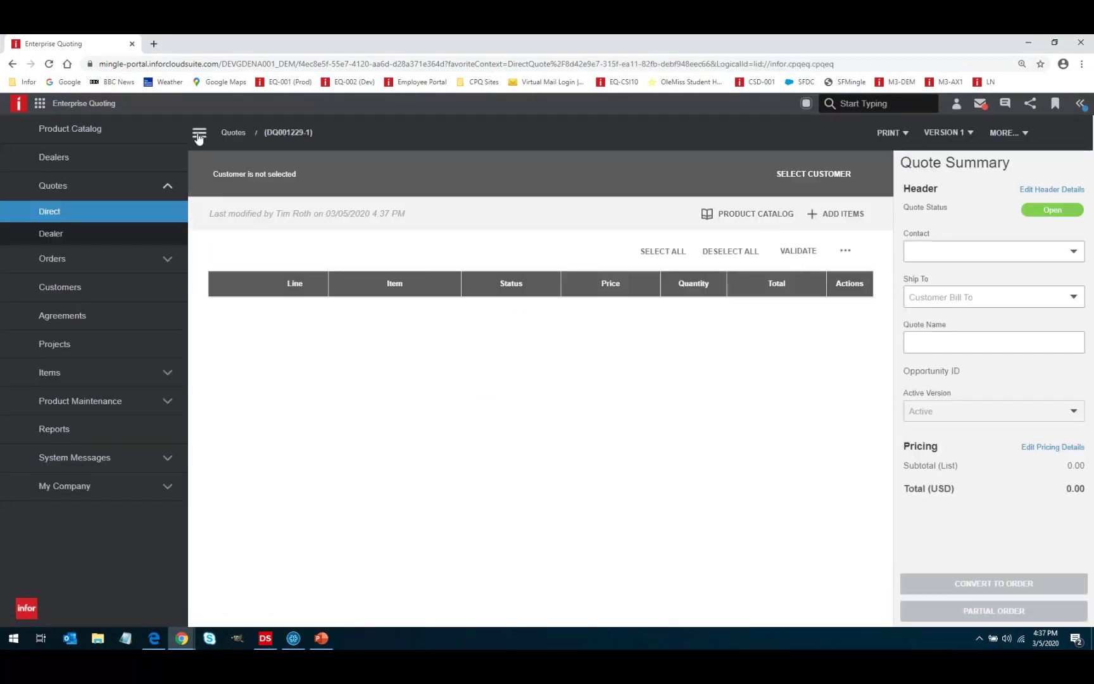
{"action": "left_click", "coordinate": [198, 136]}
Select the Half Vent Below window from the Building Products catalog category for the quote and start configuring it.
{"action": "left_click", "coordinate": [763, 222]}
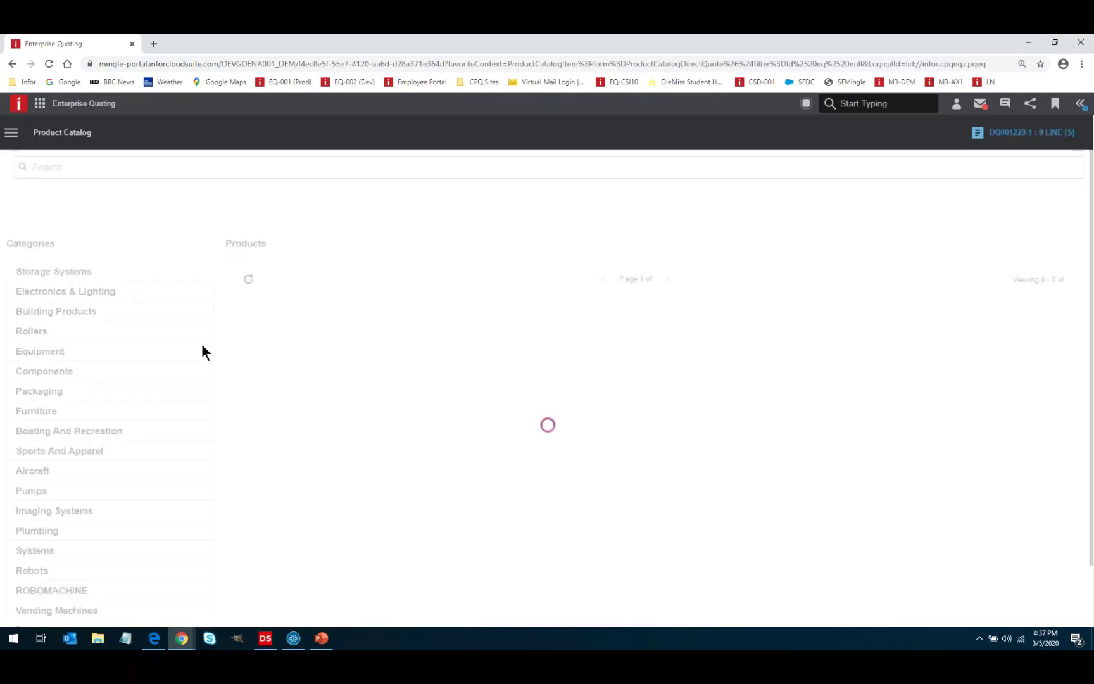
{"action": "left_click", "coordinate": [54, 313]}
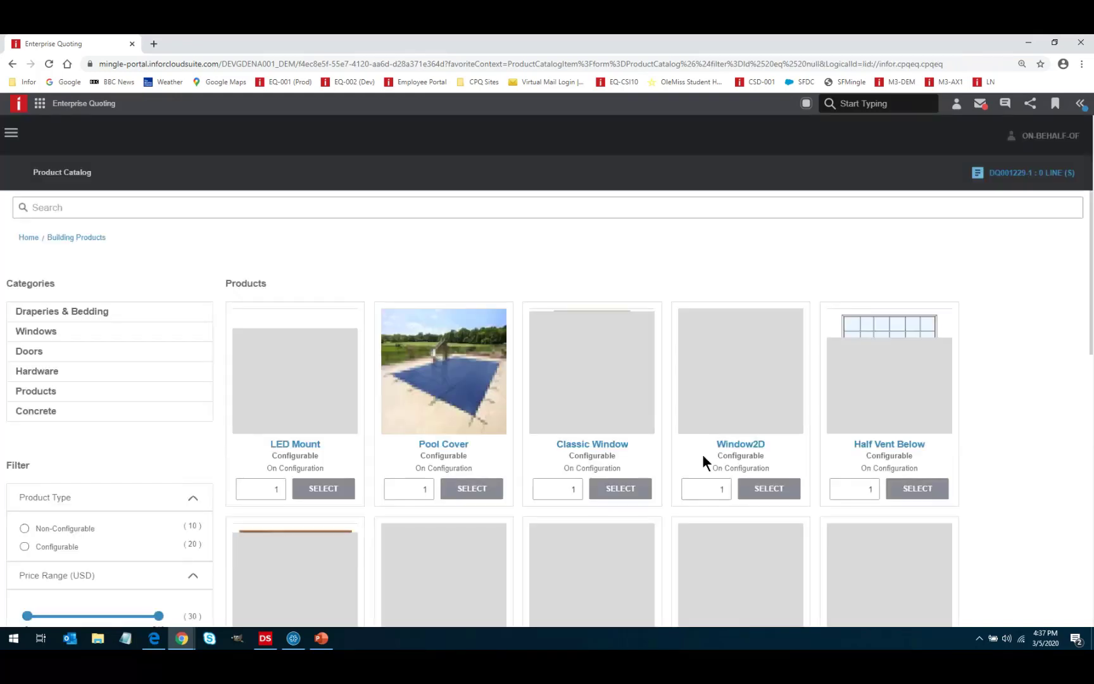
{"action": "left_click", "coordinate": [915, 490]}
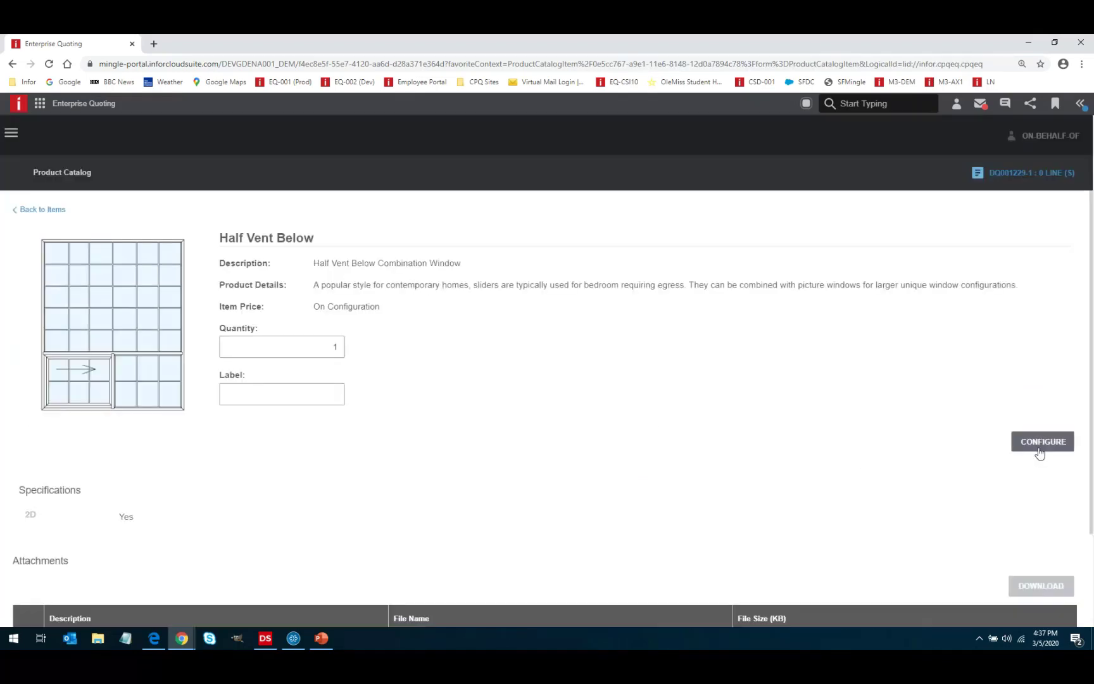
{"action": "left_click", "coordinate": [1036, 445]}
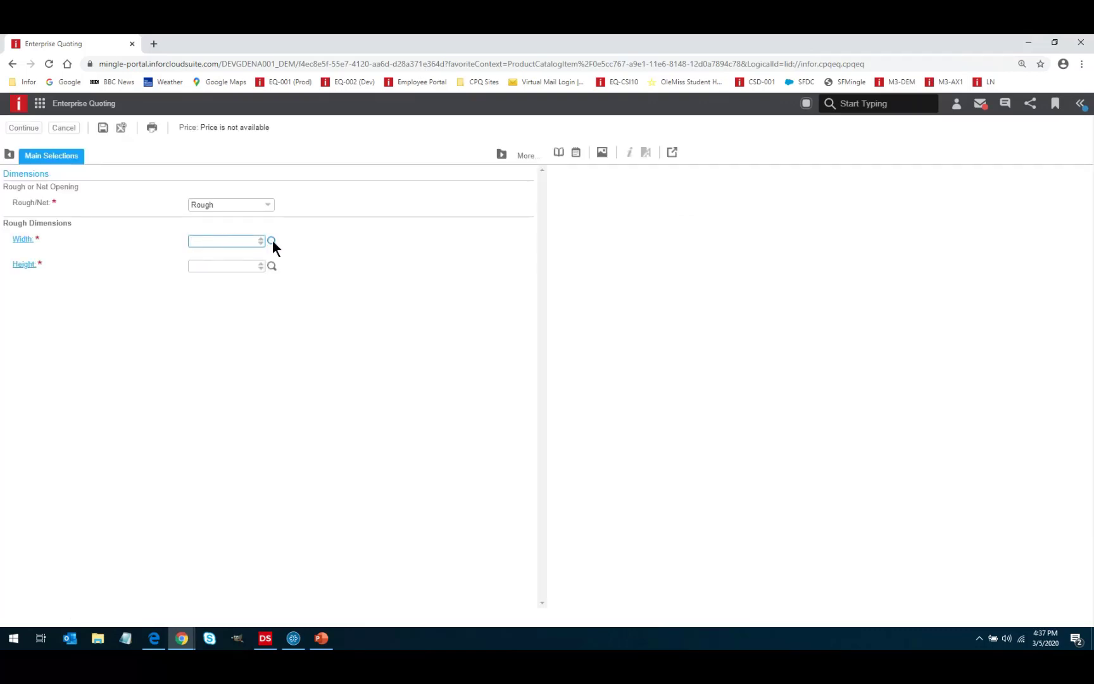
Set the window's rough dimensions to a width of 13.75 and a height of 14.00.
{"action": "left_click", "coordinate": [272, 241]}
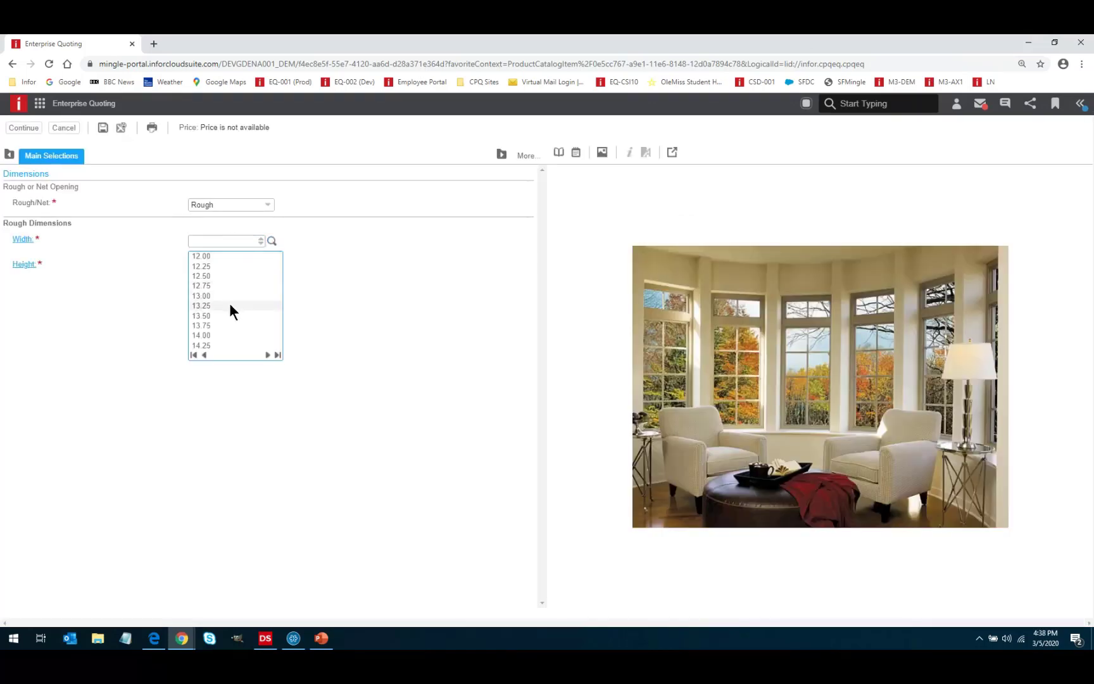
{"action": "left_click", "coordinate": [228, 325]}
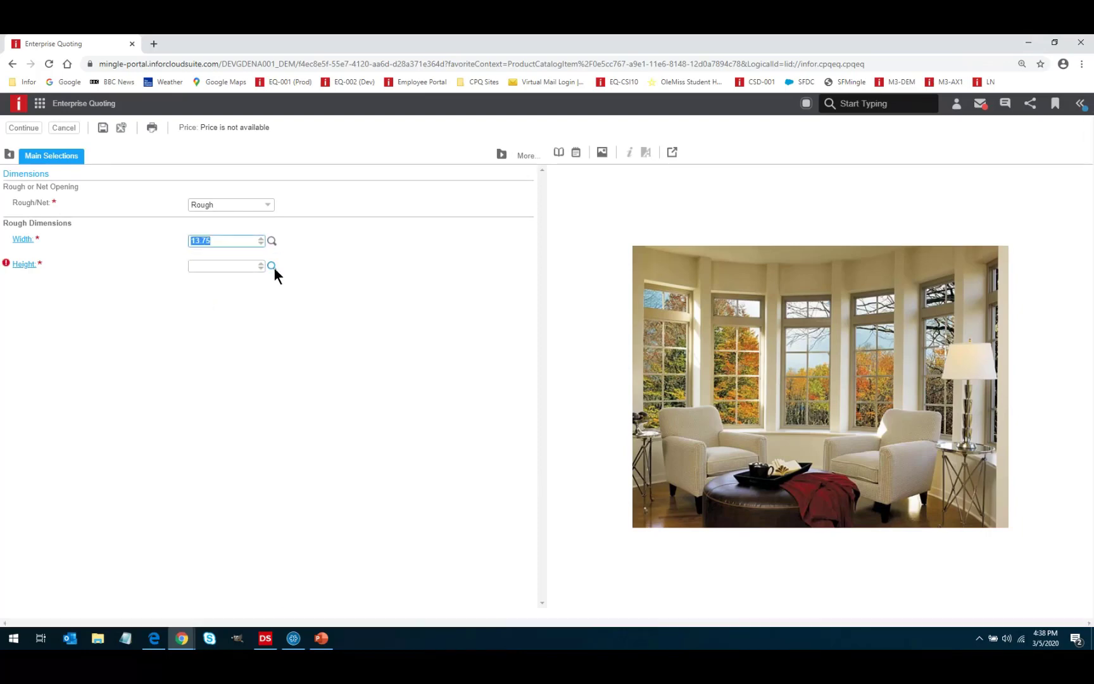
{"action": "left_click", "coordinate": [272, 266]}
{"action": "left_click", "coordinate": [221, 361]}
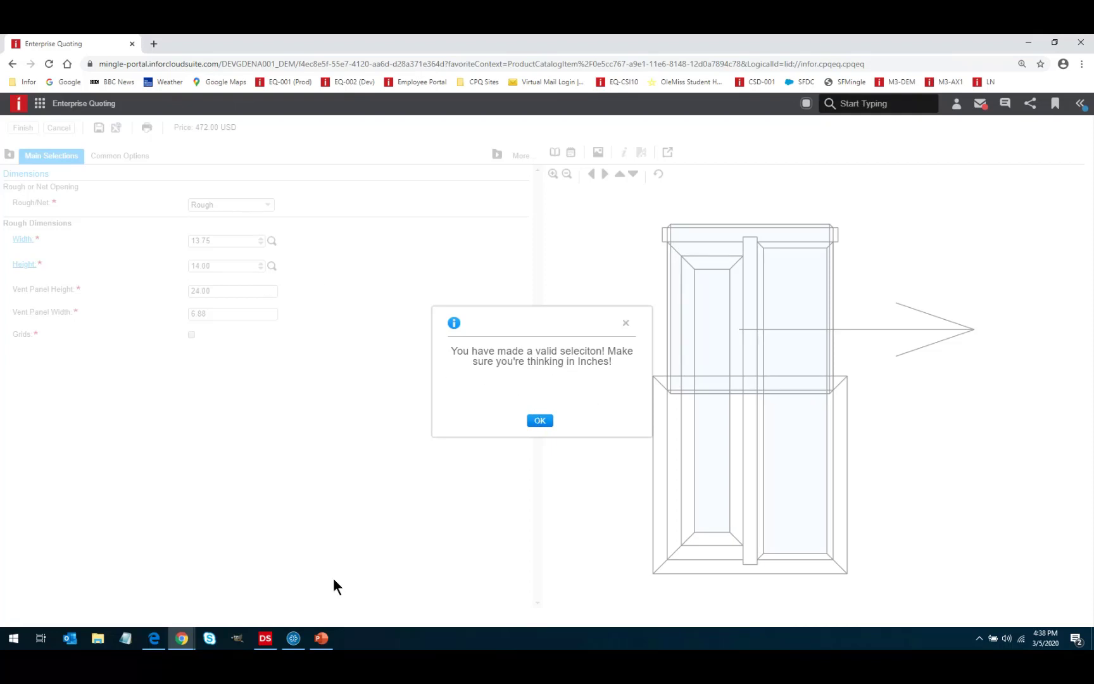
Switch back to Infor Design Studio and examine the Calculate Feet and Inches rule plus the manufacturing and 2D design automation rule types.
{"action": "left_click", "coordinate": [265, 638]}
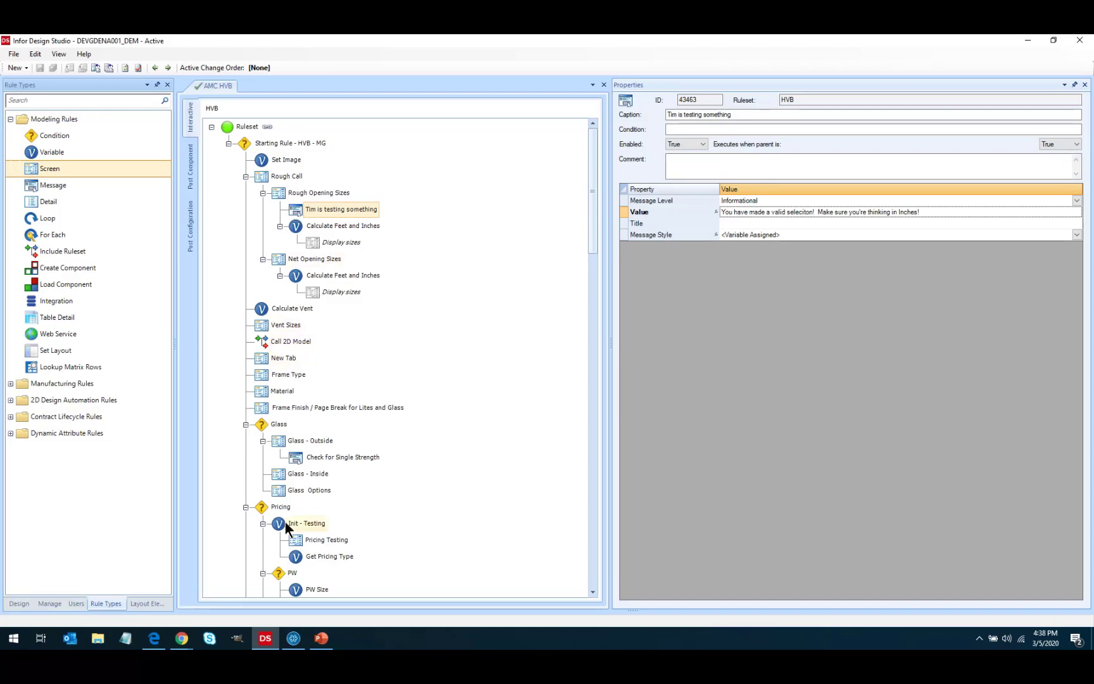
{"action": "left_click", "coordinate": [323, 225]}
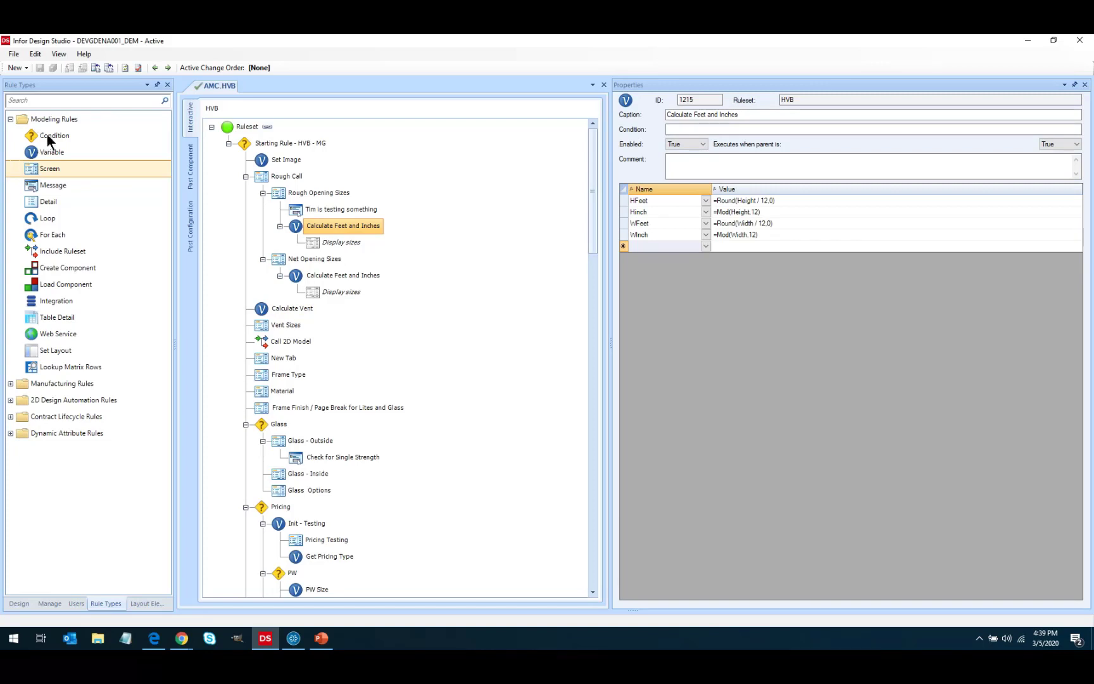
{"action": "left_click", "coordinate": [10, 385]}
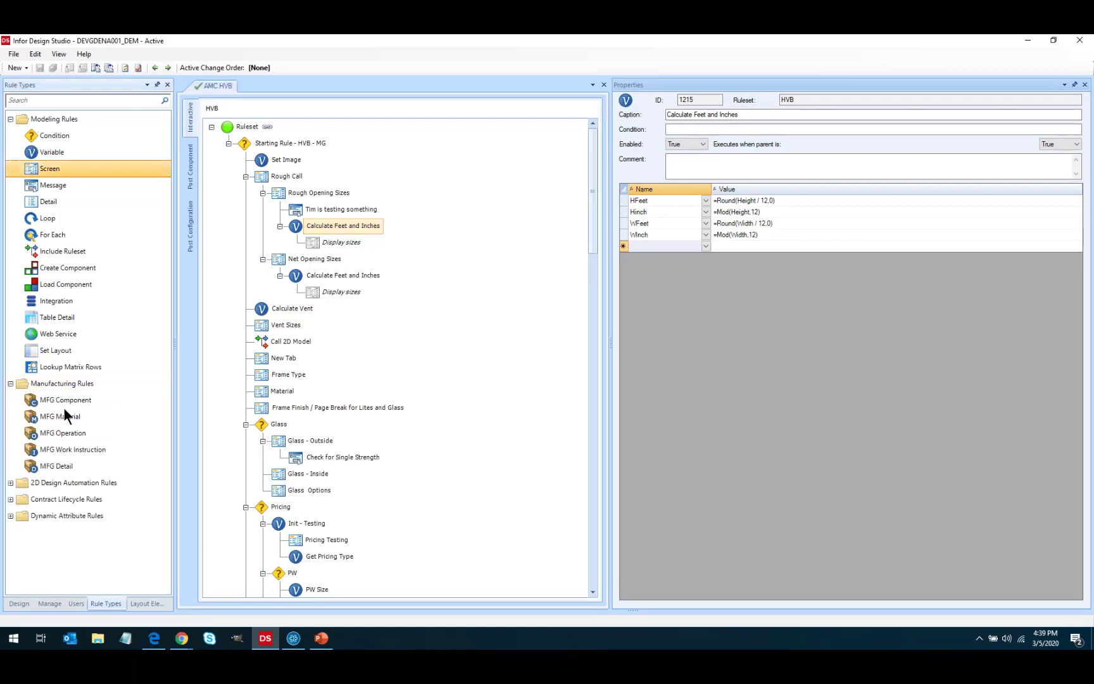
{"action": "left_click", "coordinate": [11, 483]}
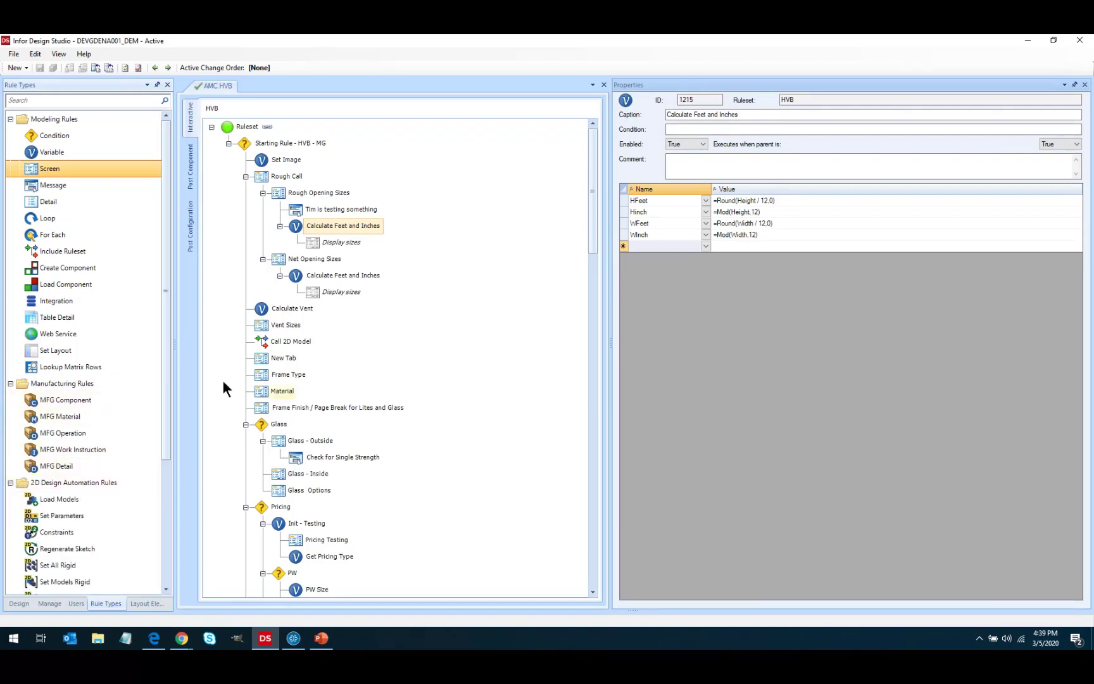
{"action": "left_click_drag", "start_coordinate": [163, 249], "coordinate": [156, 383]}
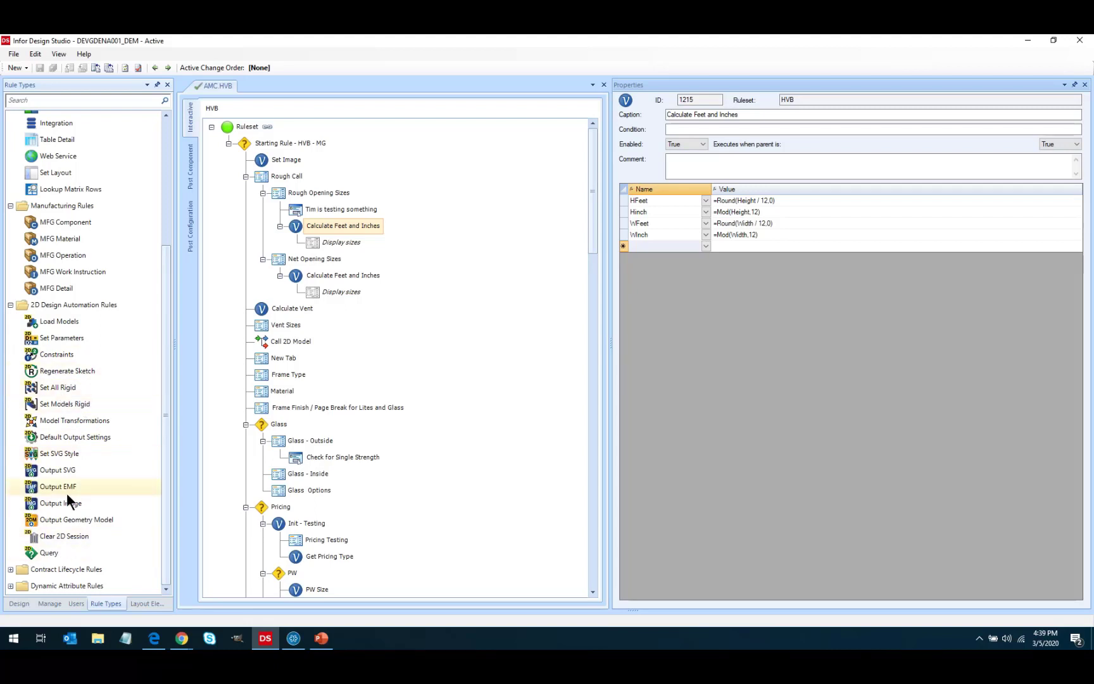
{"action": "left_click", "coordinate": [10, 305]}
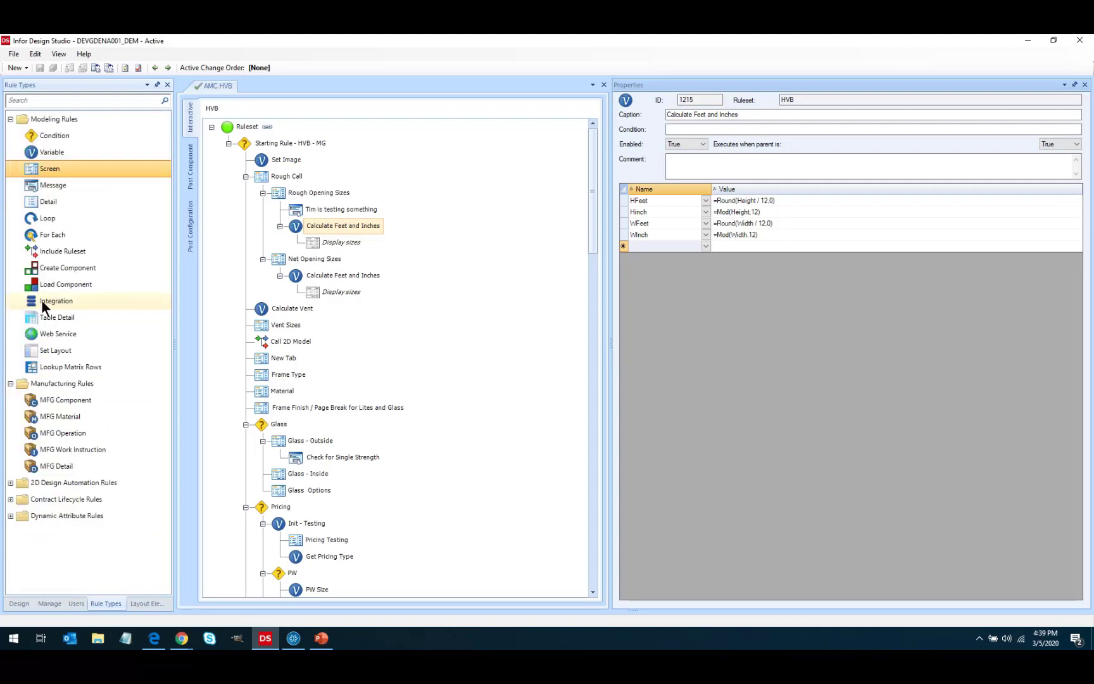
Add an MFG Component rule between New Tab and Frame Type in the HVB ruleset and review its Component ID, Parent Component ID and Operation No attributes.
{"action": "left_click", "coordinate": [46, 397]}
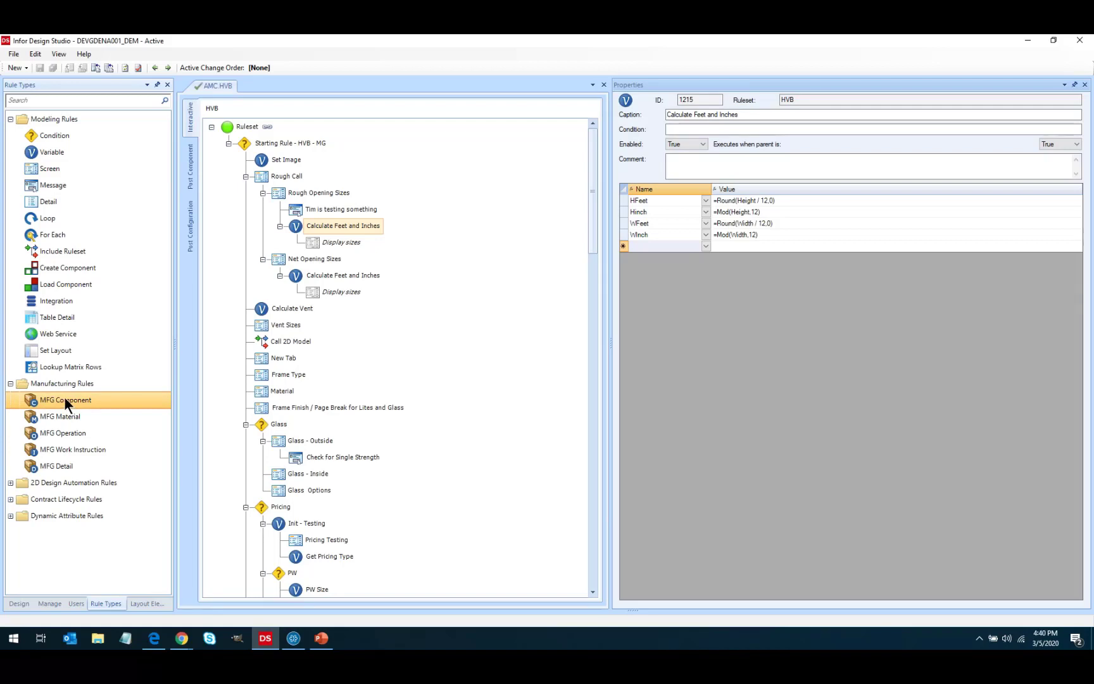
{"action": "left_click", "coordinate": [46, 432]}
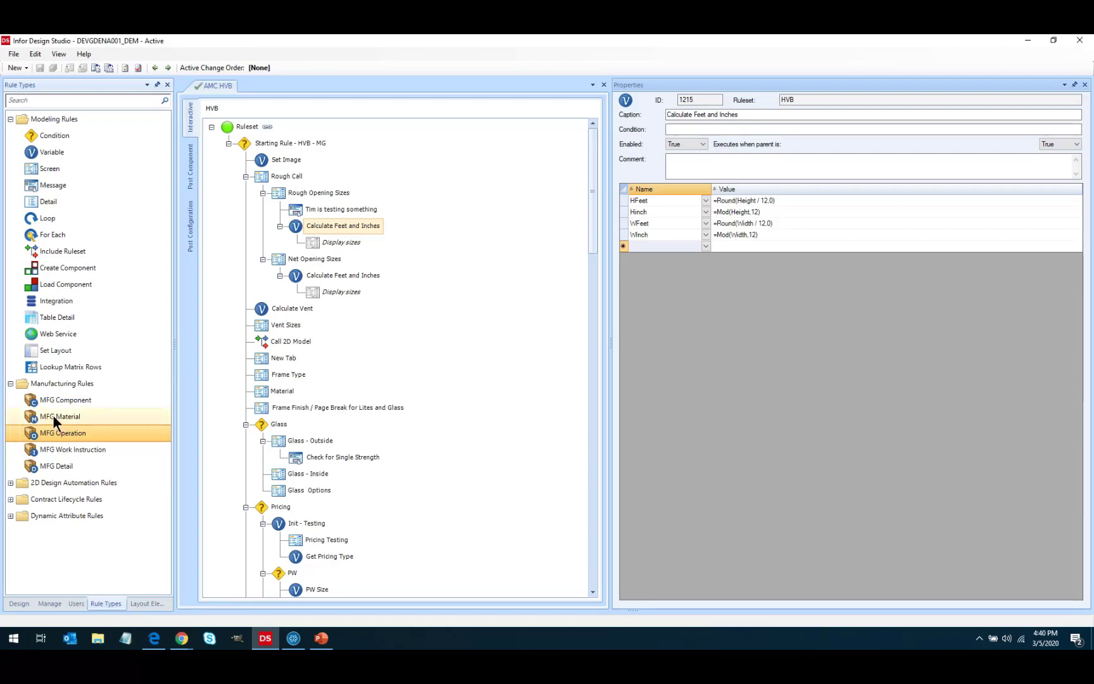
{"action": "left_click", "coordinate": [54, 416]}
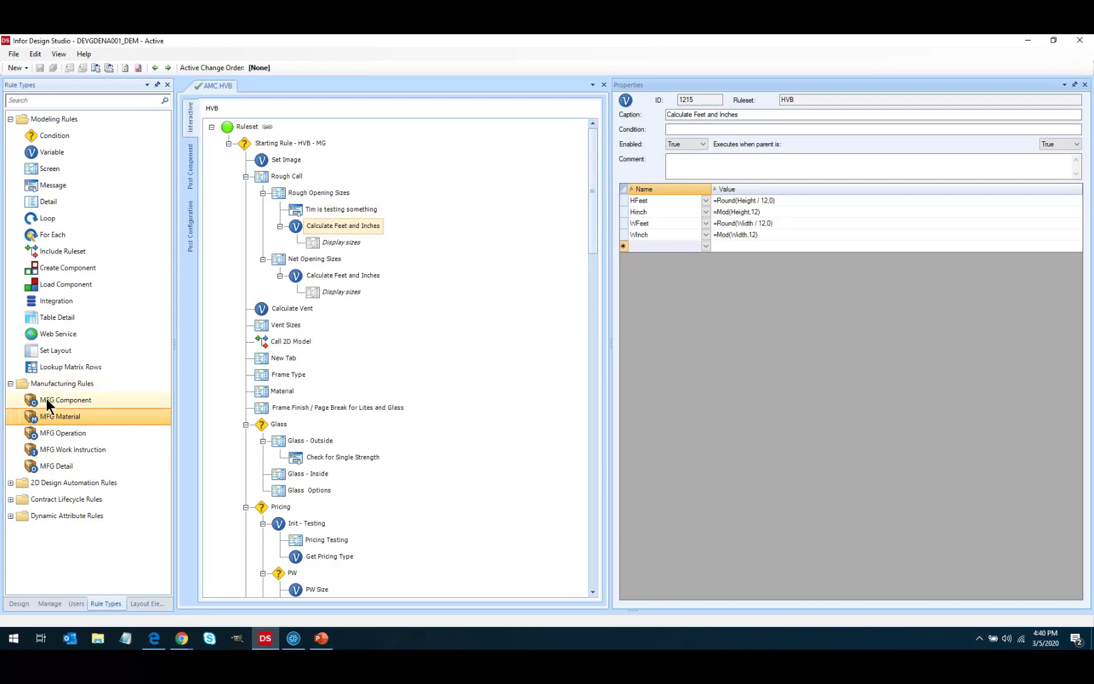
{"action": "left_click_drag", "start_coordinate": [46, 399], "coordinate": [283, 374]}
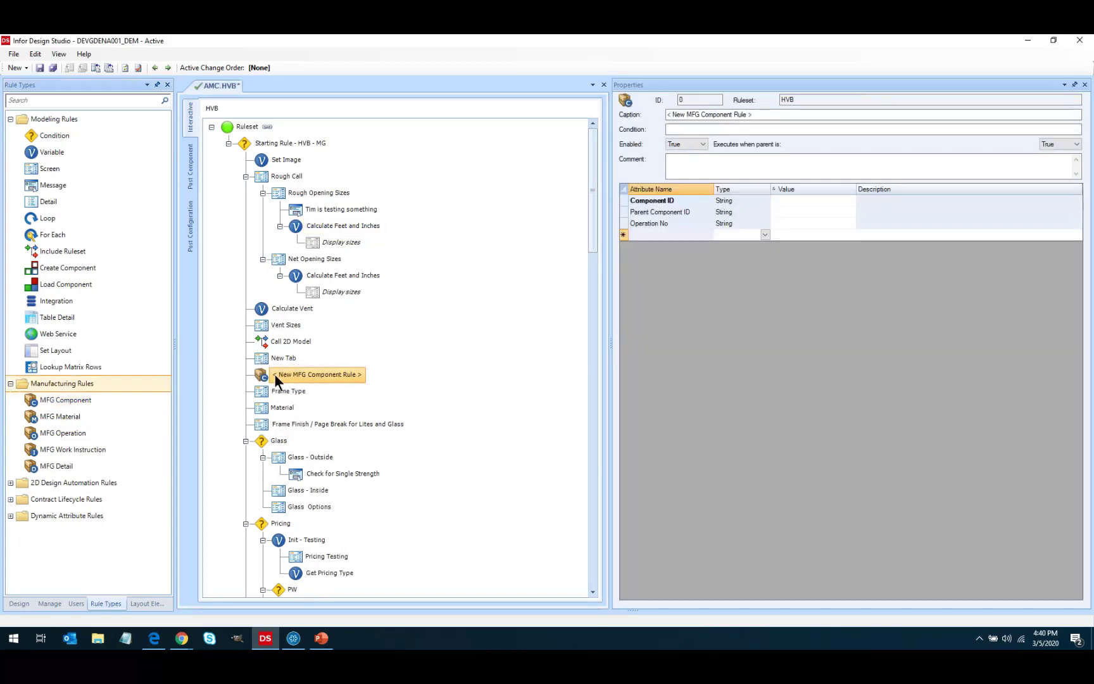
{"action": "left_click", "coordinate": [777, 197]}
{"action": "left_click", "coordinate": [777, 208]}
{"action": "left_click", "coordinate": [777, 222]}
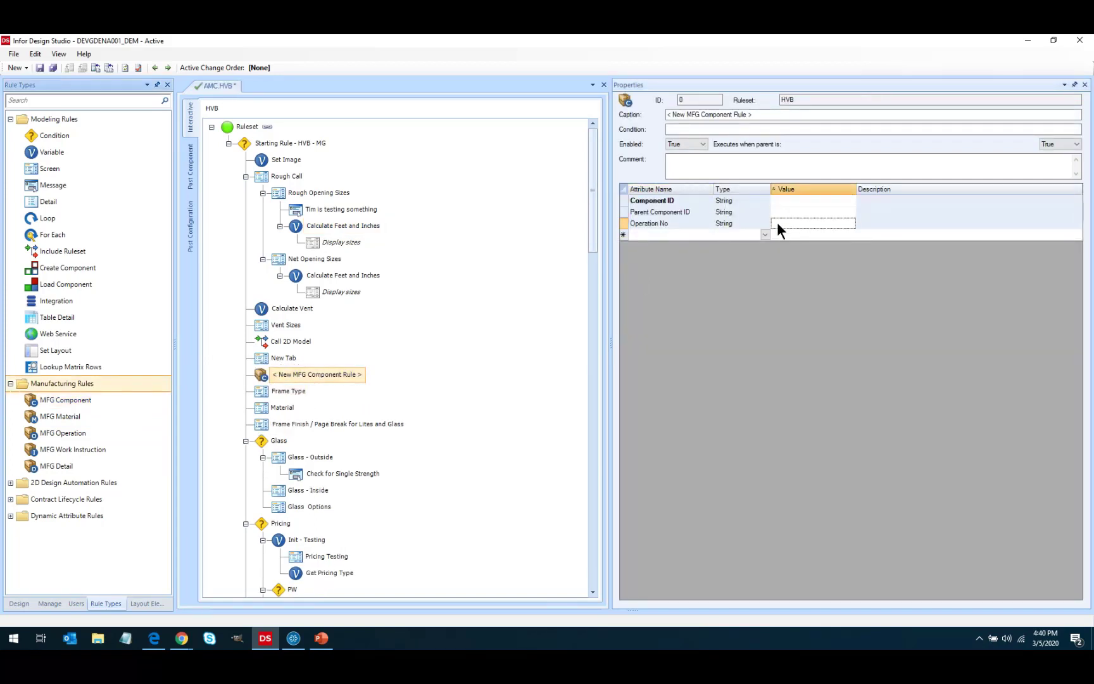
{"action": "left_click", "coordinate": [780, 198]}
{"action": "left_click", "coordinate": [780, 213]}
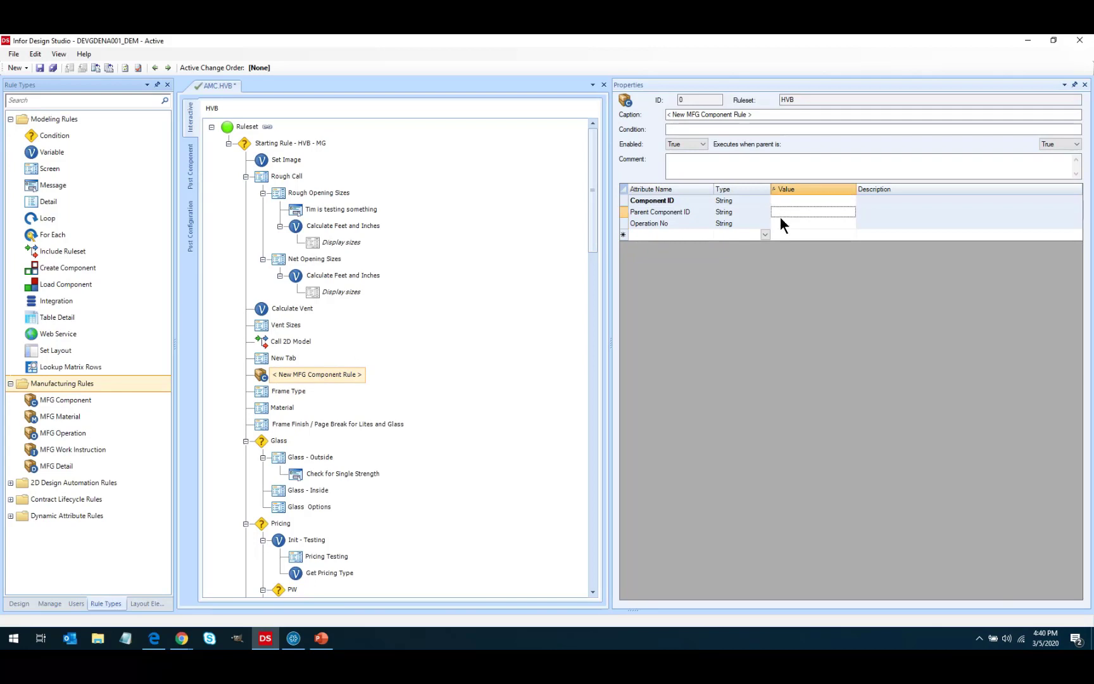
{"action": "left_click", "coordinate": [779, 221]}
Nest an MFG Operation rule under the new component rule and an MFG Material rule under that operation, reviewing their attributes.
{"action": "left_click", "coordinate": [53, 434]}
{"action": "left_click_drag", "start_coordinate": [50, 437], "coordinate": [296, 380]}
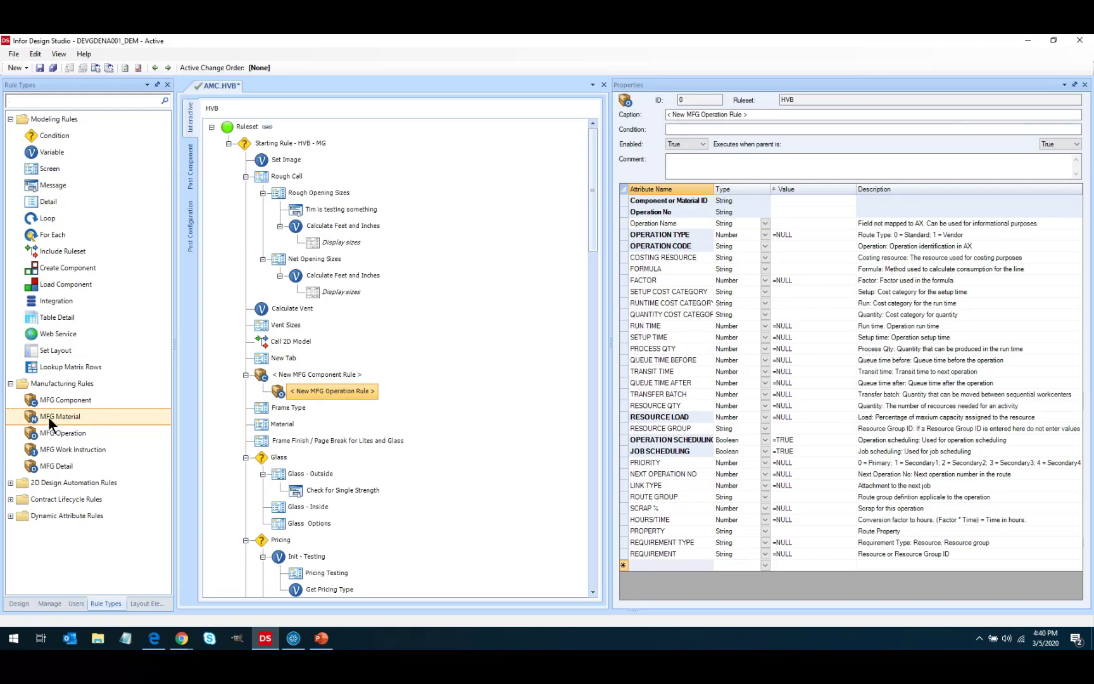
{"action": "left_click_drag", "start_coordinate": [48, 416], "coordinate": [319, 388]}
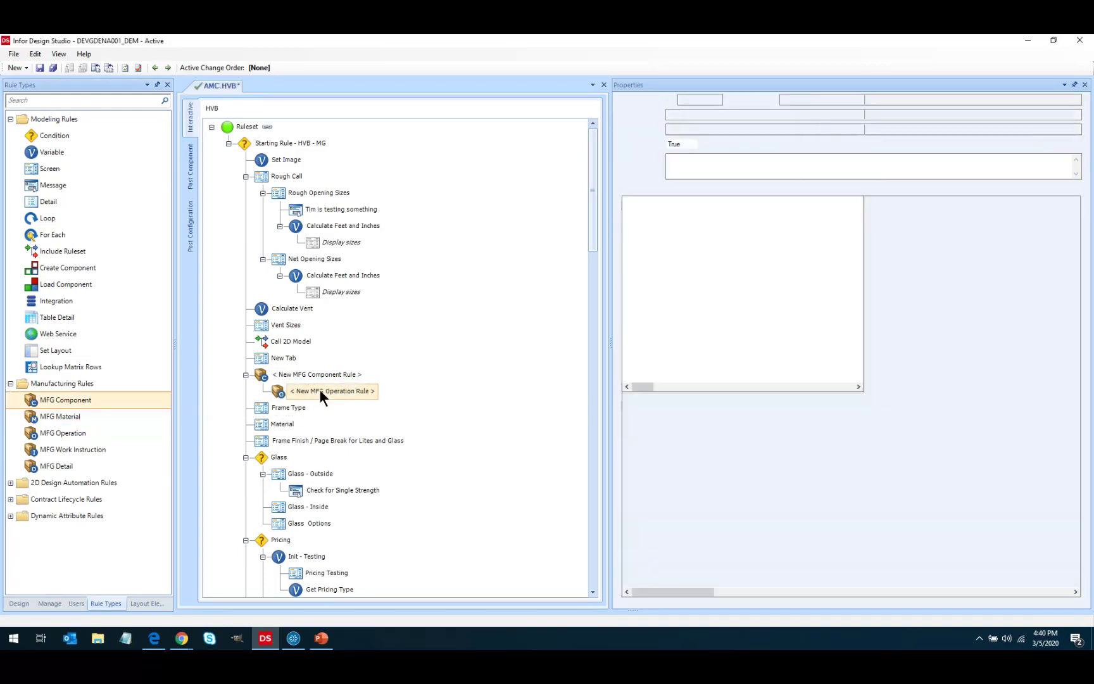
{"action": "left_click", "coordinate": [667, 189]}
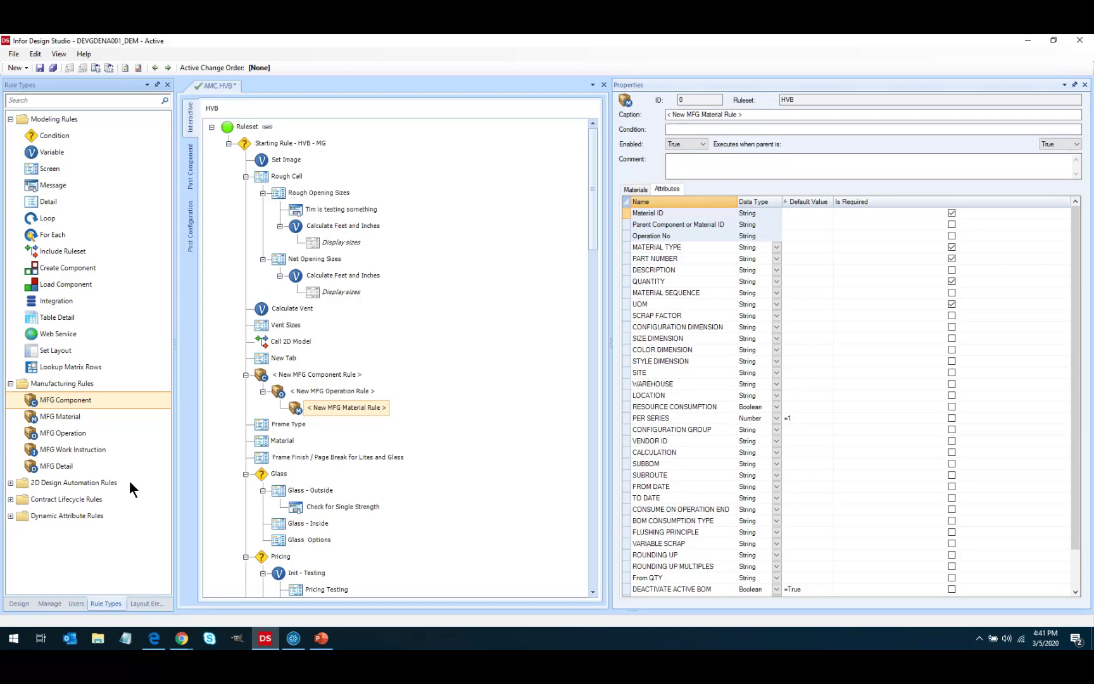
{"action": "left_click", "coordinate": [296, 392]}
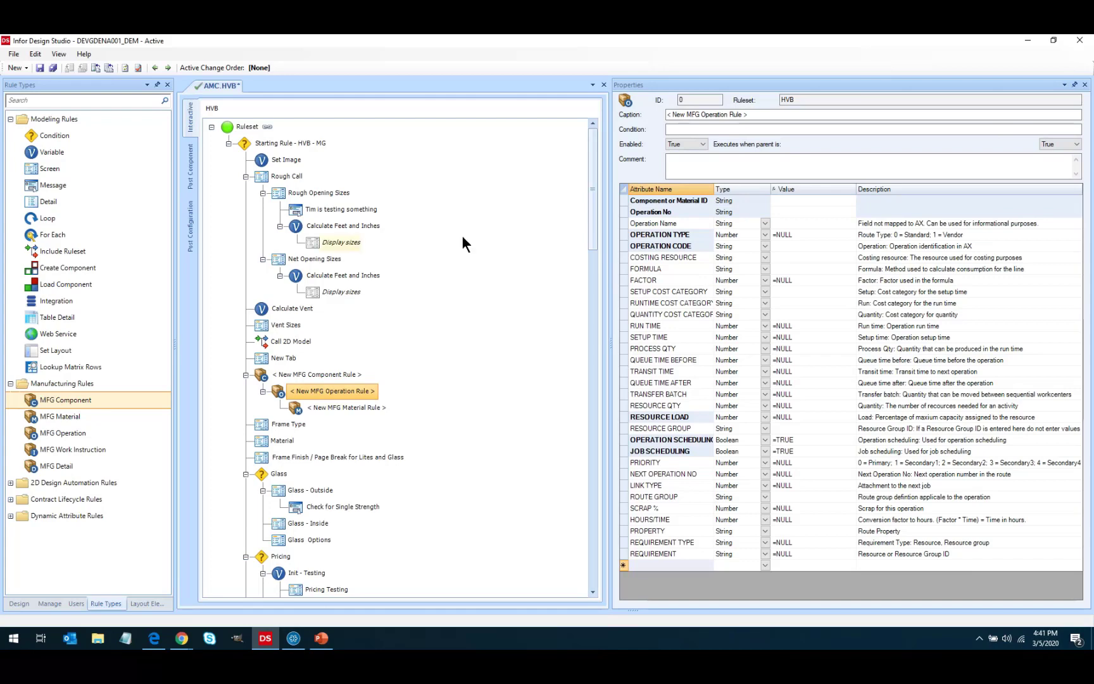
Clear the HVB ruleset filter, search the include rulesets for "wd" and open AMC.WD-SL-Mfg.
{"action": "left_click", "coordinate": [15, 601]}
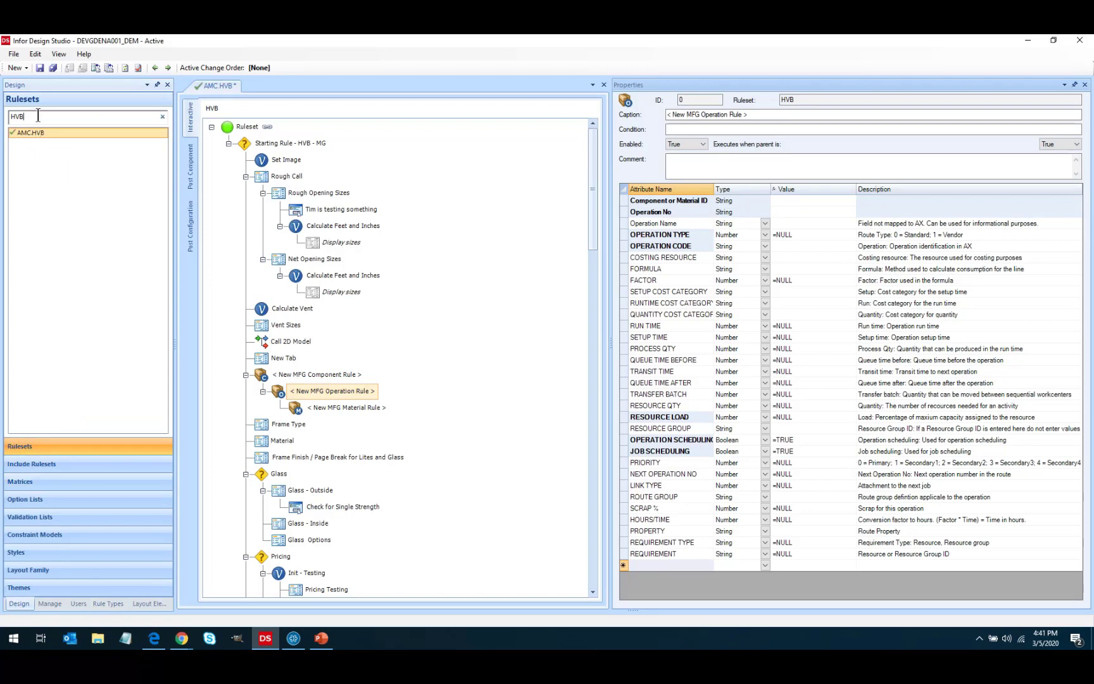
{"action": "left_click_drag", "start_coordinate": [38, 115], "coordinate": [3, 117]}
{"action": "key", "text": "BackSpace"}
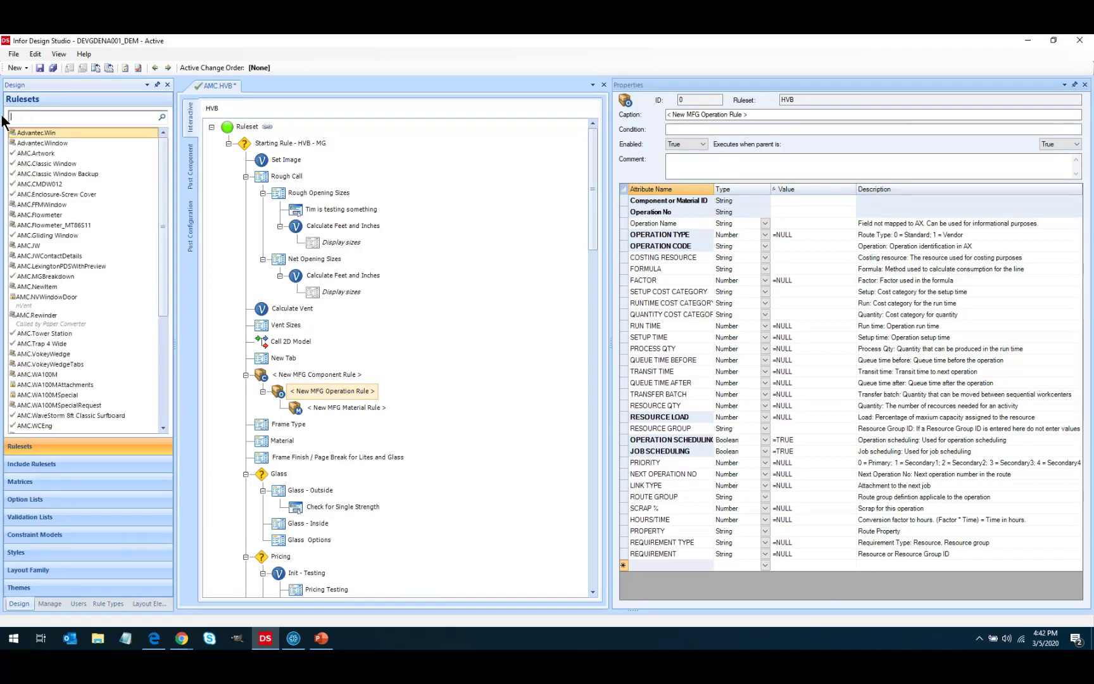
{"action": "left_click", "coordinate": [31, 462]}
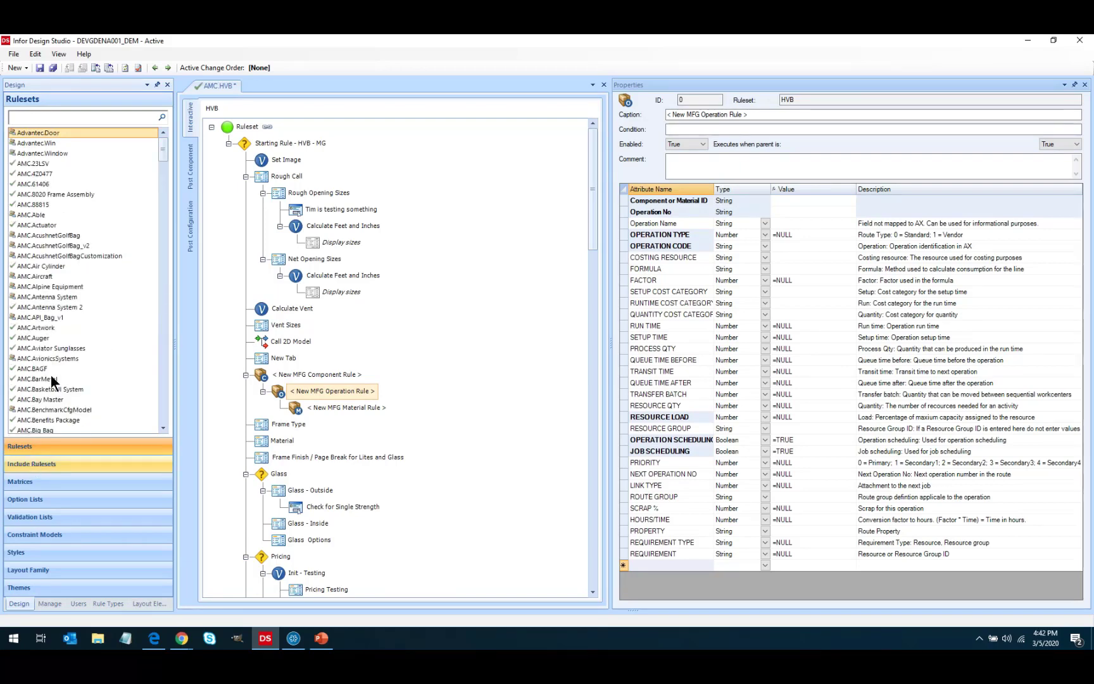
{"action": "left_click", "coordinate": [37, 118]}
{"action": "type", "text": "wd"}
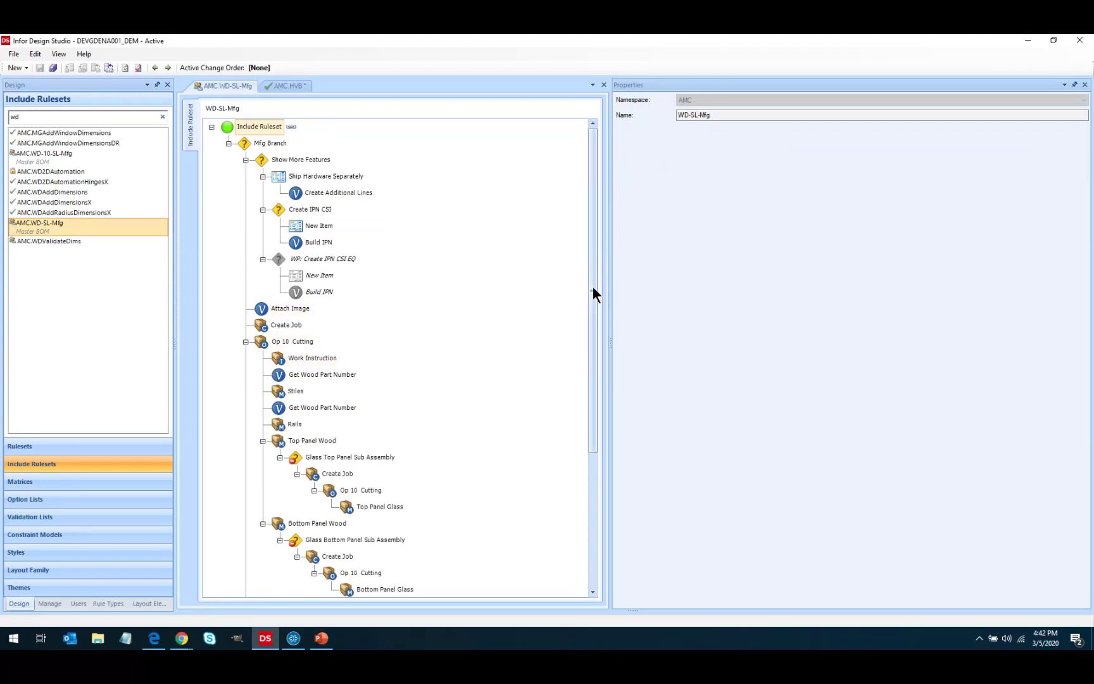
Examine the Create Job, Op 10 Cutting, Work Instruction and Stiles rules, including the Stiles quantity formula and job material text.
{"action": "left_click_drag", "start_coordinate": [592, 288], "coordinate": [595, 407]}
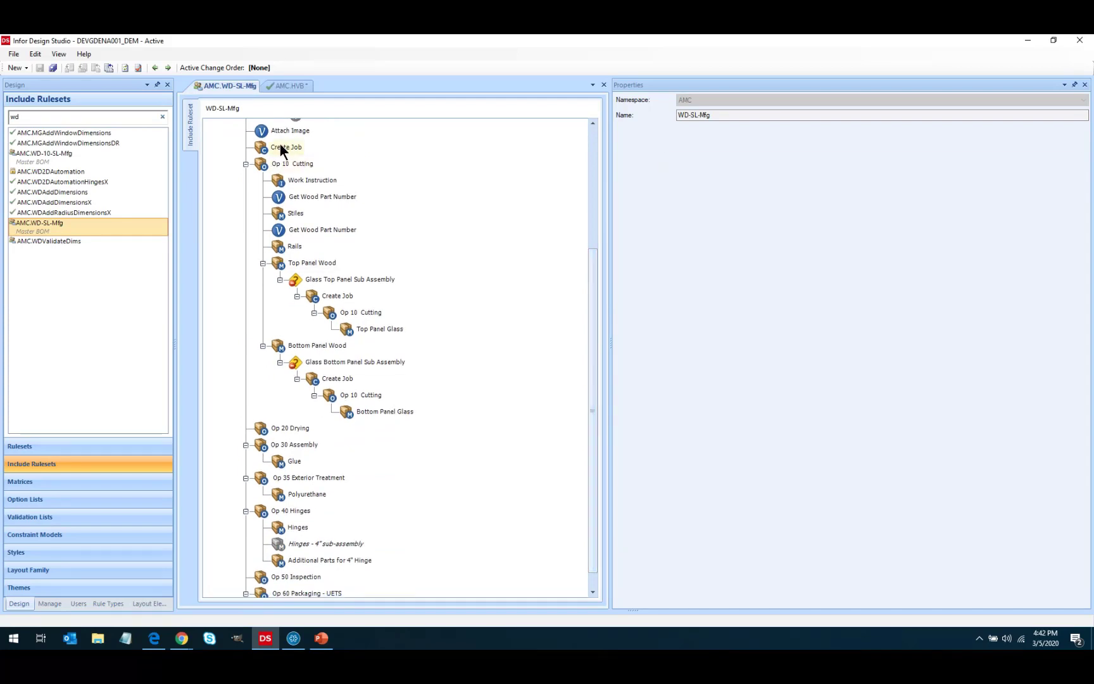
{"action": "left_click", "coordinate": [281, 148]}
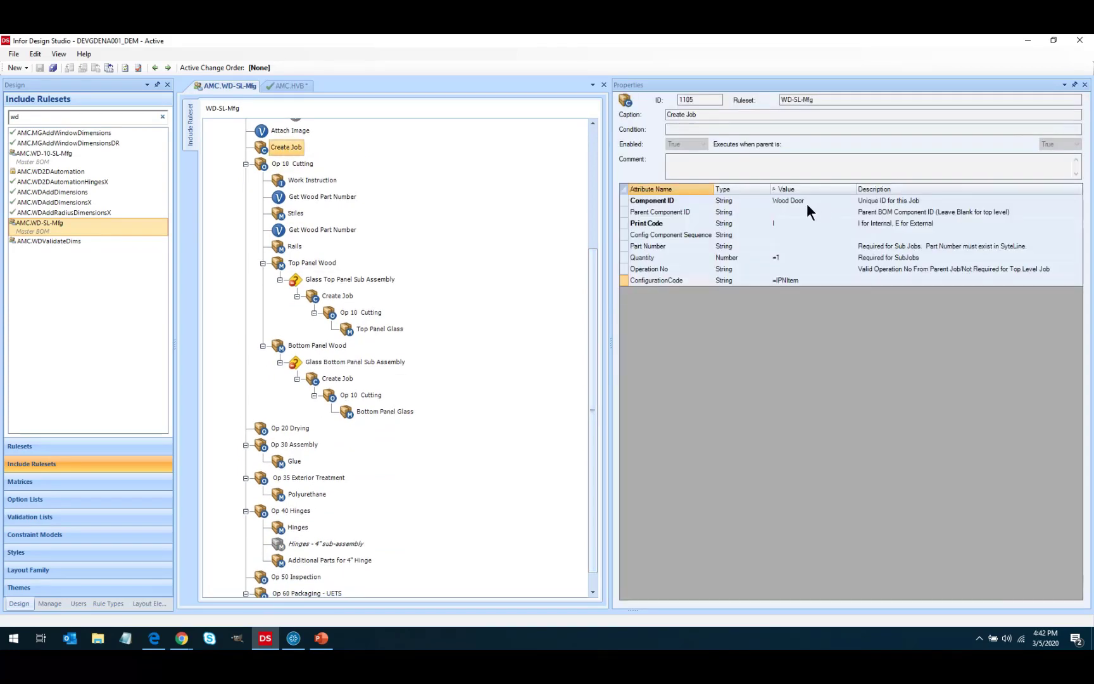
{"action": "left_click", "coordinate": [277, 165]}
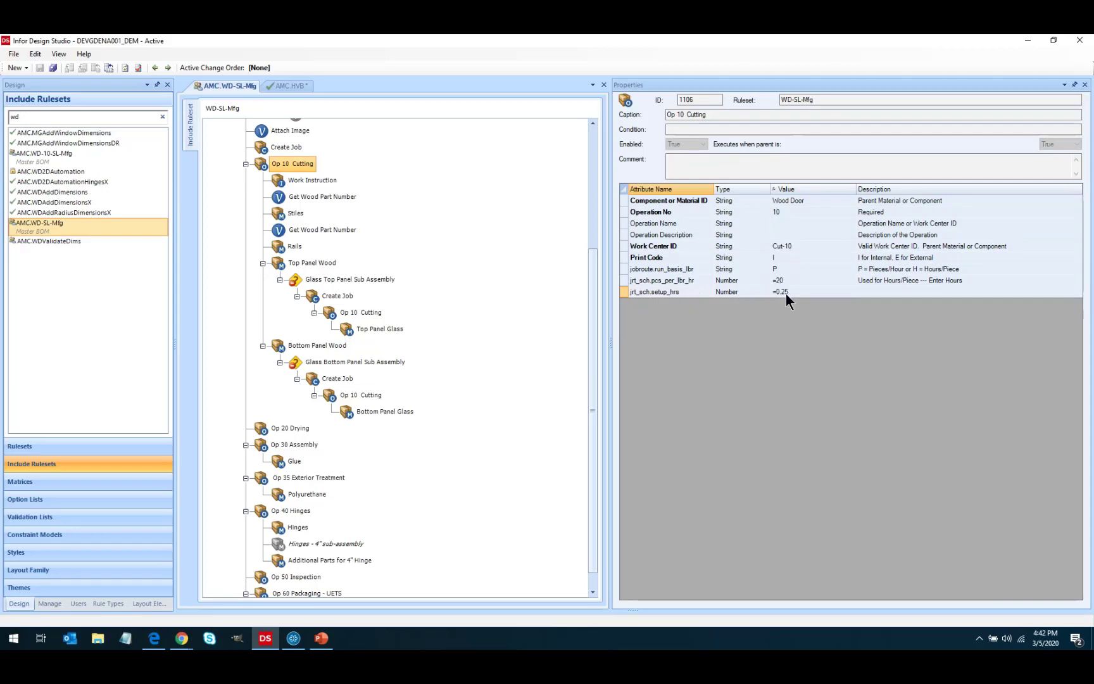
{"action": "left_click", "coordinate": [292, 180]}
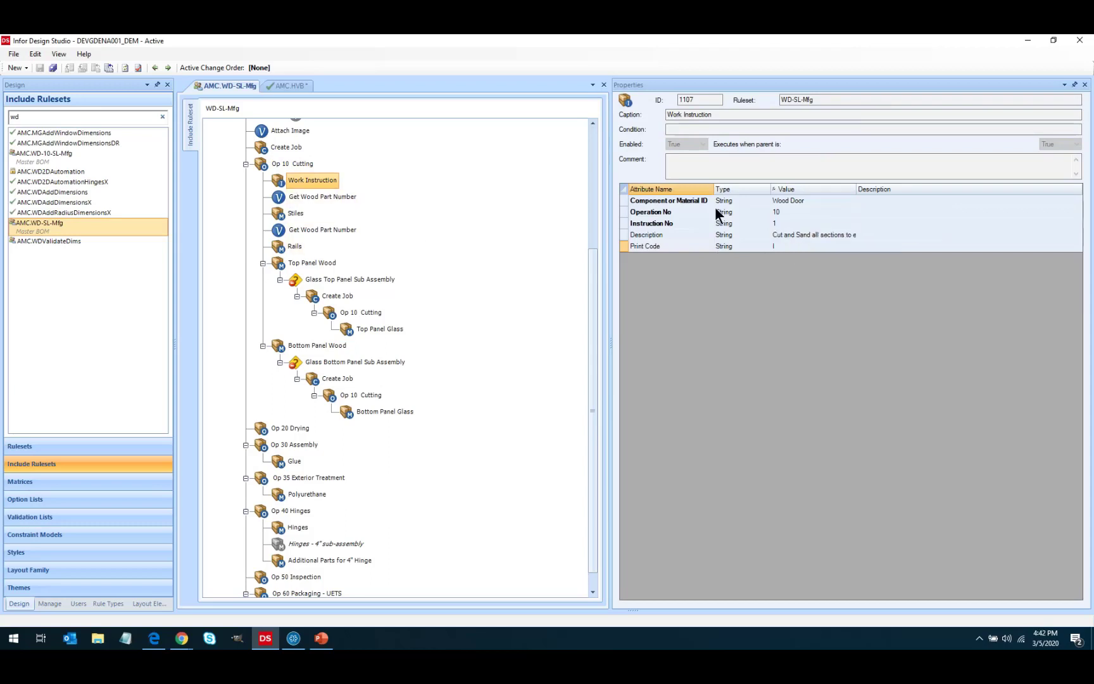
{"action": "left_click", "coordinate": [292, 214]}
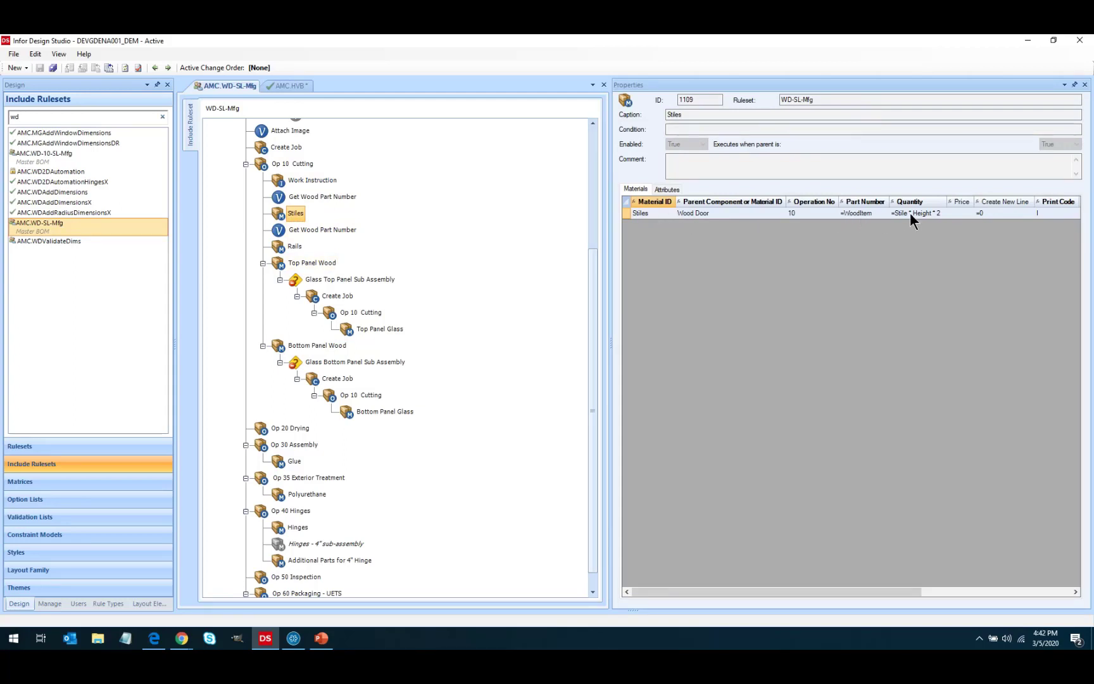
{"action": "left_click_drag", "start_coordinate": [945, 201], "coordinate": [1024, 202]}
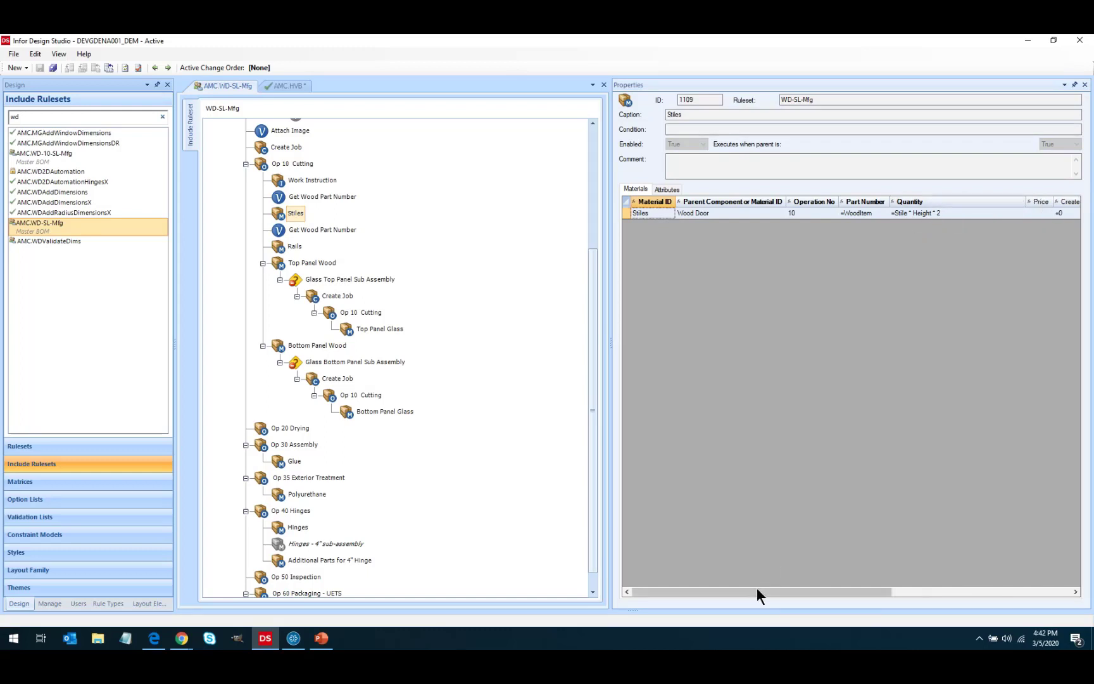
{"action": "left_click_drag", "start_coordinate": [756, 589], "coordinate": [936, 560]}
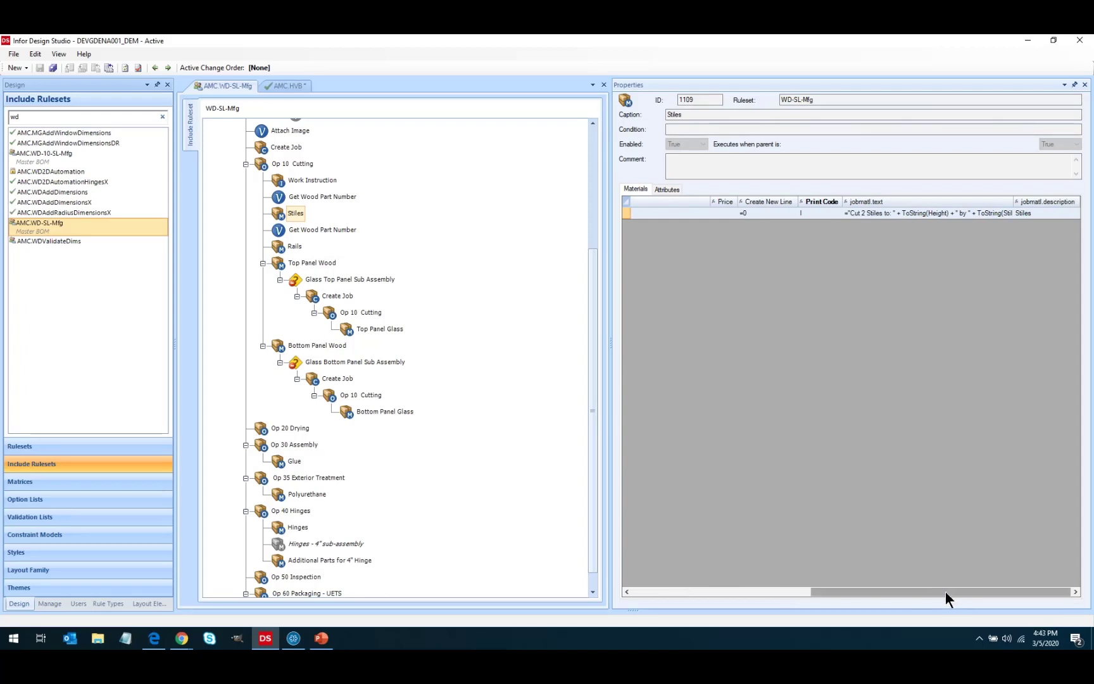
{"action": "left_click_drag", "start_coordinate": [945, 591], "coordinate": [763, 588]}
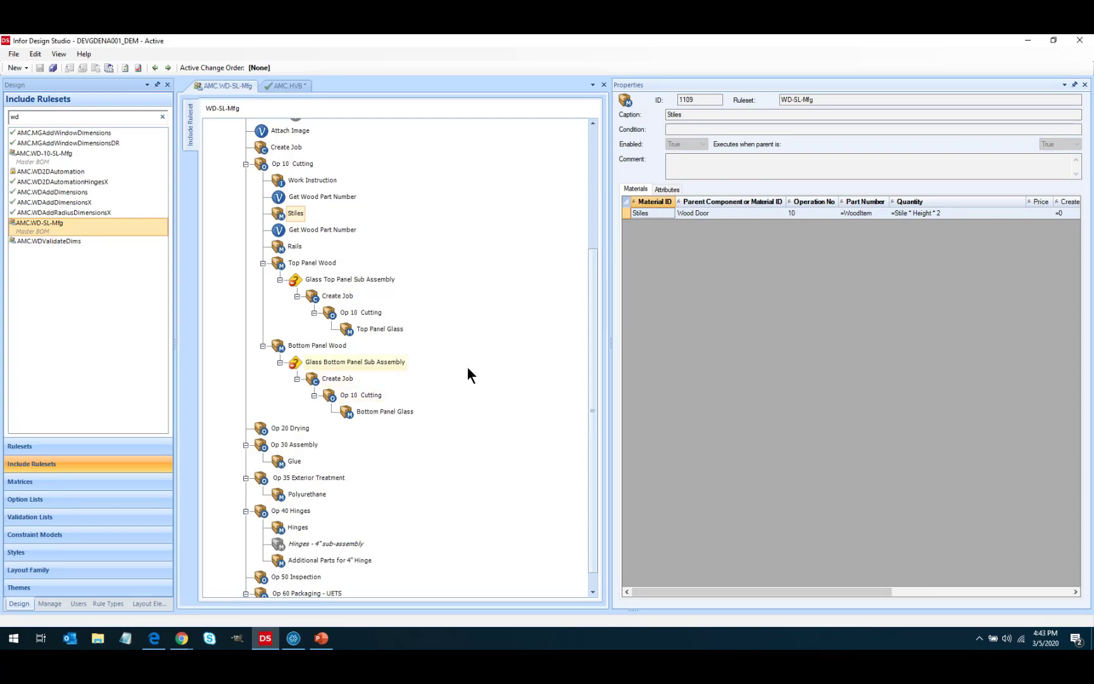
Examine the Op 35 Exterior Treatment condition and Polyurethane quantity formula, and look over the whole WD-SL-Mfg rule tree.
{"action": "left_click", "coordinate": [291, 480]}
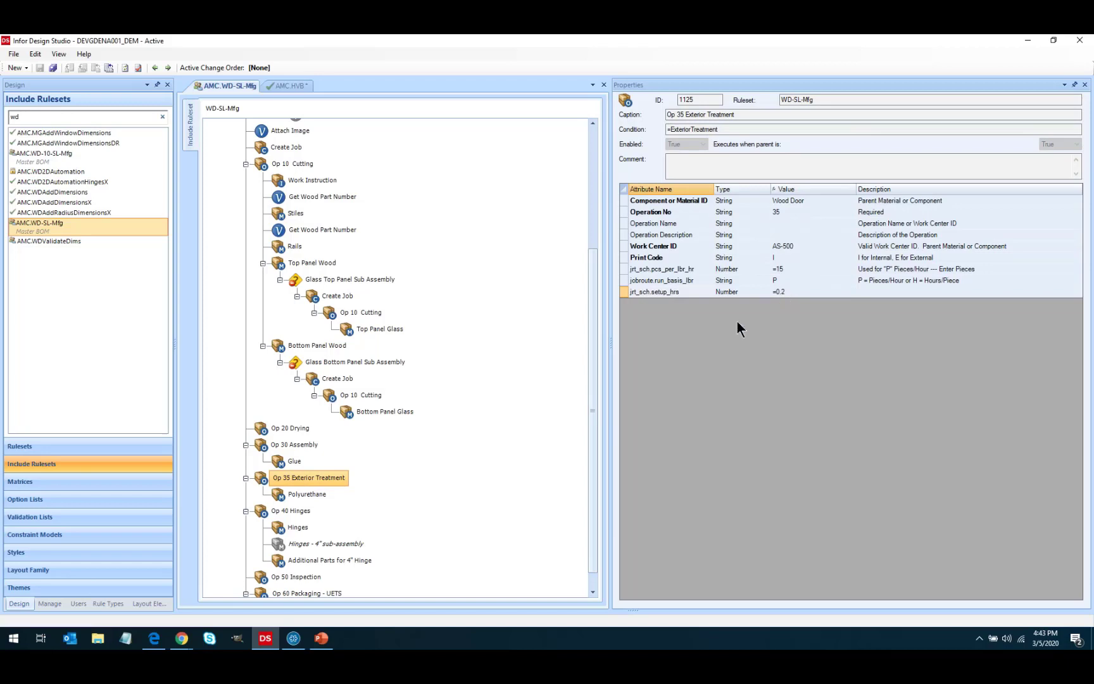
{"action": "left_click", "coordinate": [295, 493]}
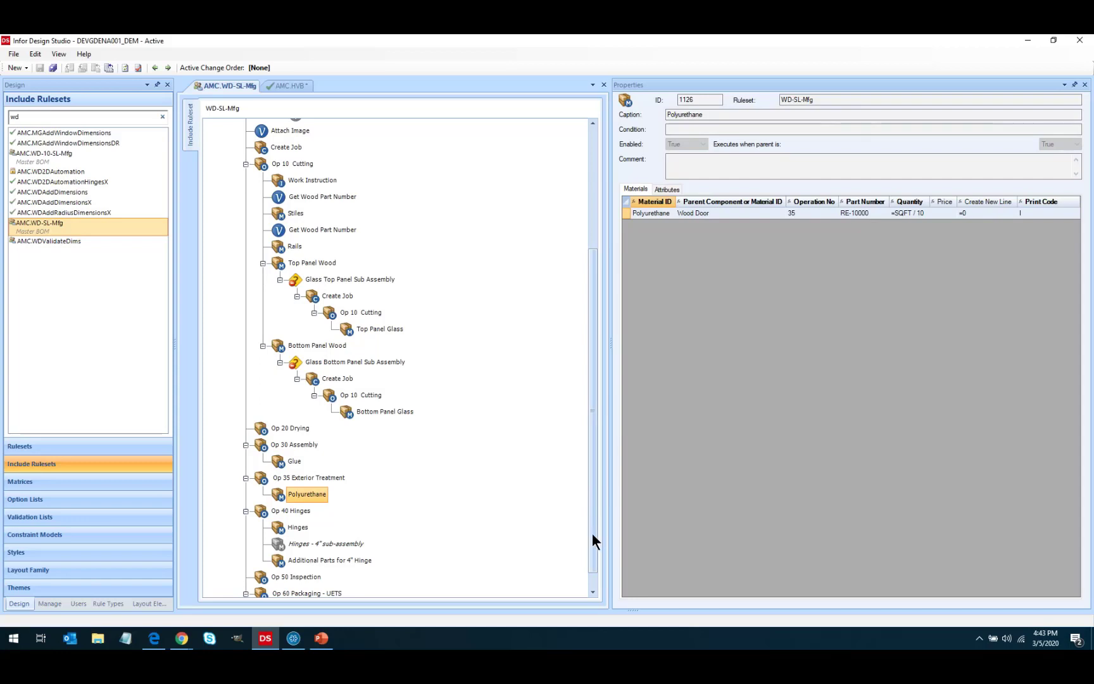
{"action": "scroll", "coordinate": [592, 533], "scroll_direction": "down", "scroll_amount": 2}
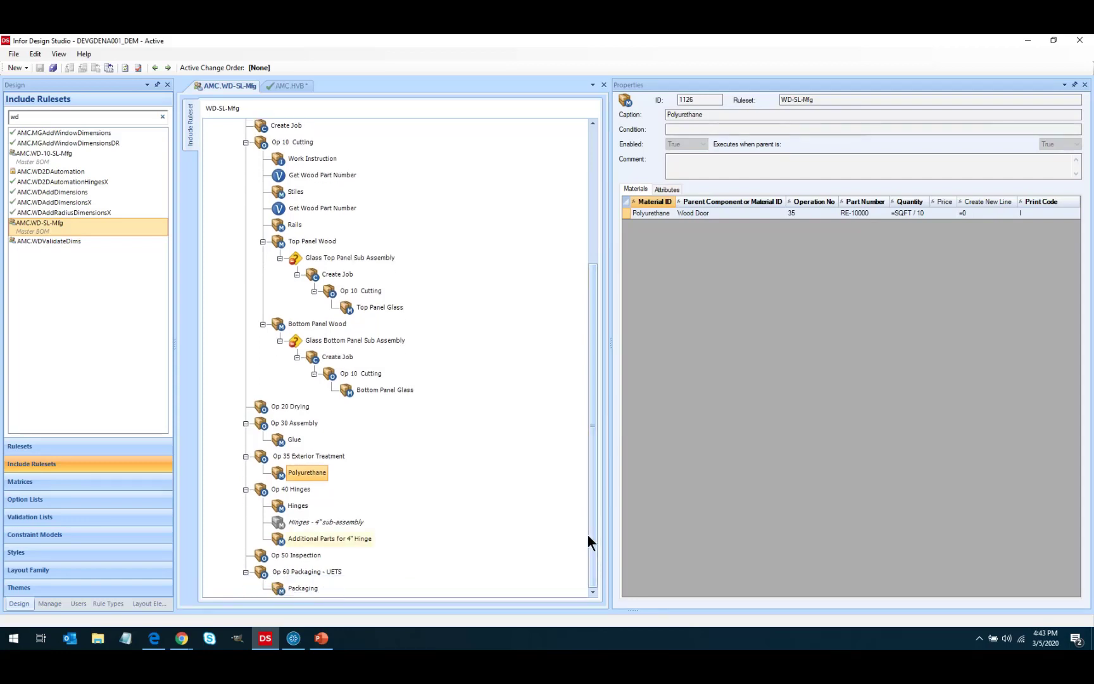
{"action": "mouse_move", "coordinate": [592, 512]}
{"action": "left_mouse_down"}
{"action": "mouse_move", "coordinate": [600, 440]}
{"action": "mouse_move", "coordinate": [600, 503]}
{"action": "left_mouse_up"}
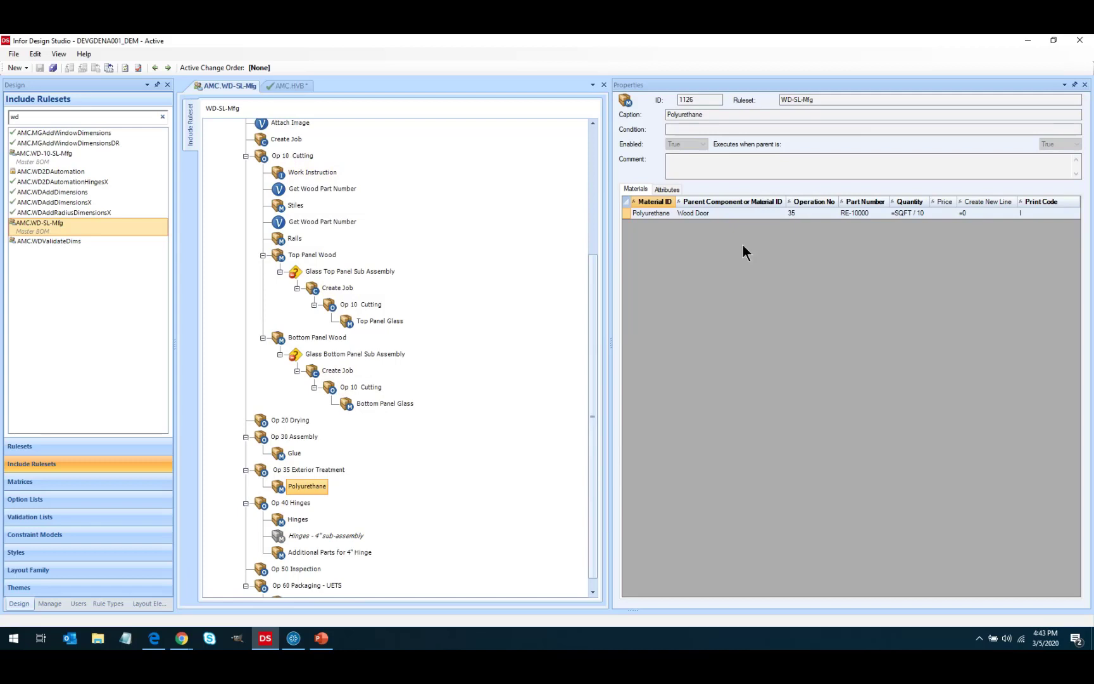
{"action": "left_click", "coordinate": [900, 213]}
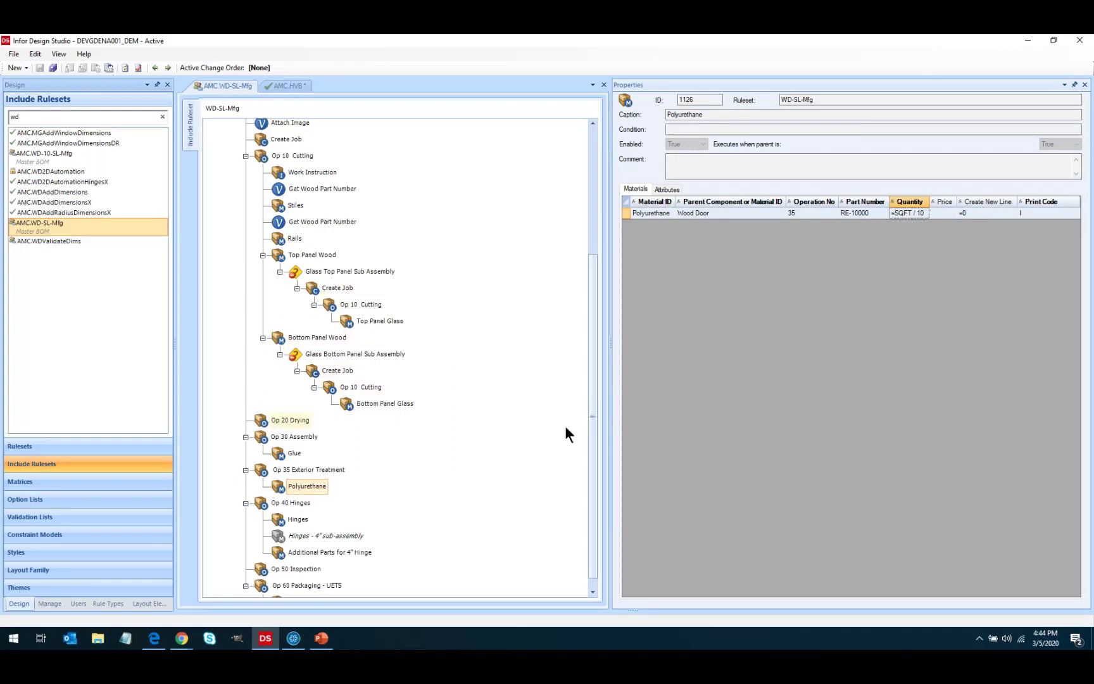
{"action": "left_click", "coordinate": [592, 455]}
{"action": "left_click_drag", "start_coordinate": [593, 454], "coordinate": [598, 314]}
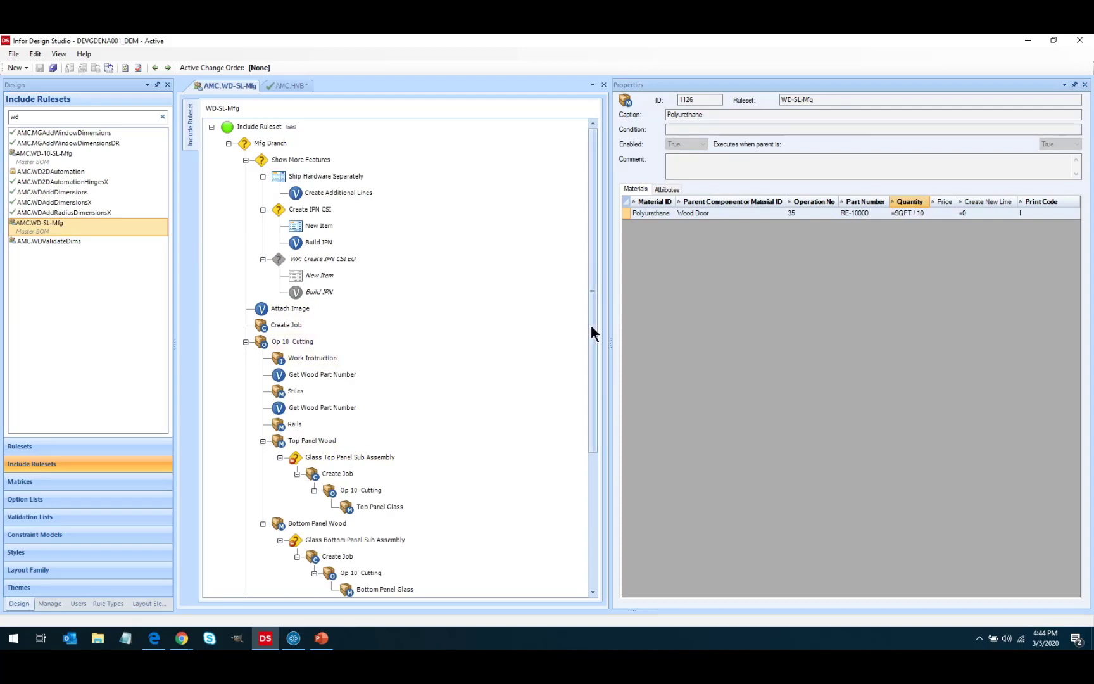
{"action": "left_click_drag", "start_coordinate": [590, 325], "coordinate": [590, 510]}
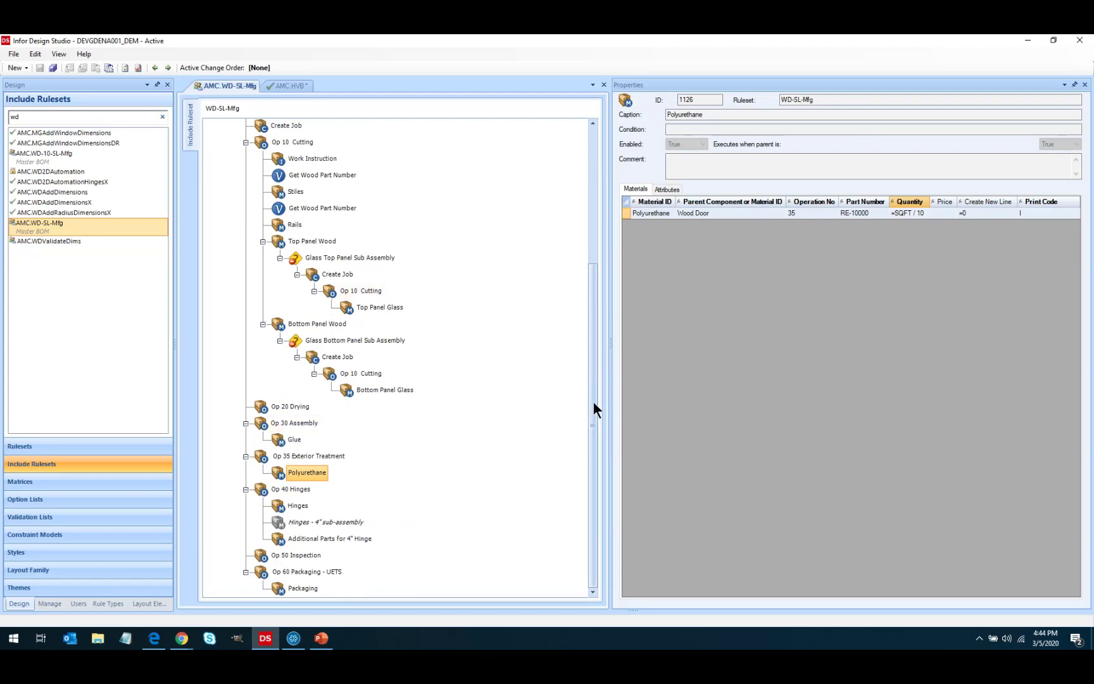
{"action": "left_click_drag", "start_coordinate": [593, 402], "coordinate": [601, 225]}
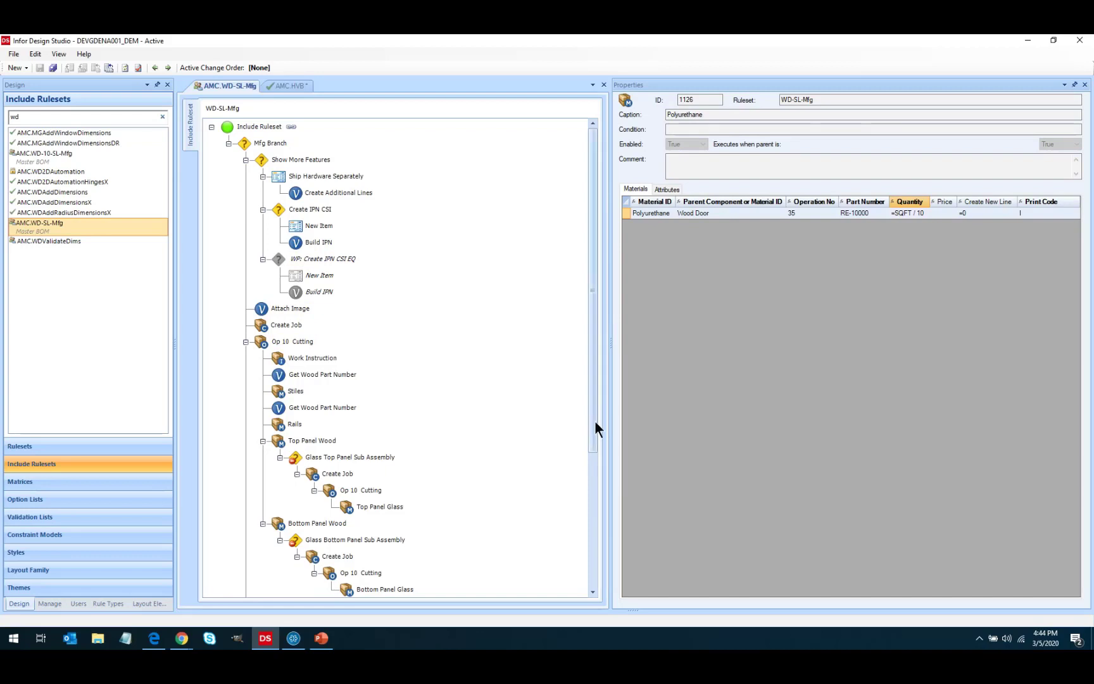
{"action": "left_click_drag", "start_coordinate": [593, 417], "coordinate": [599, 586]}
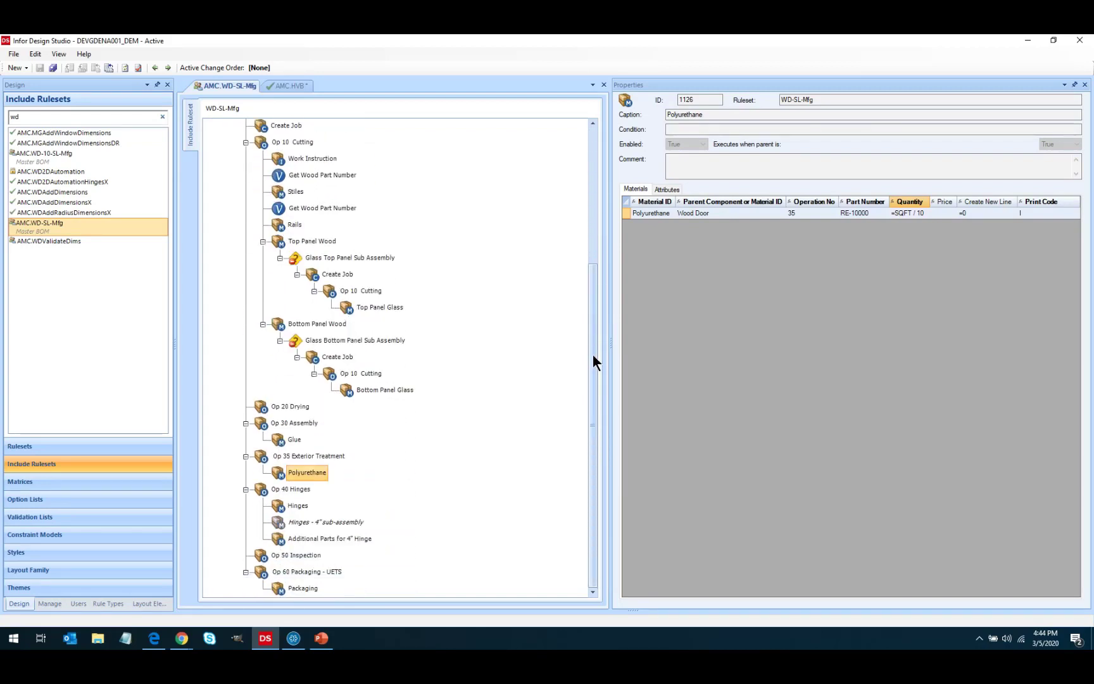
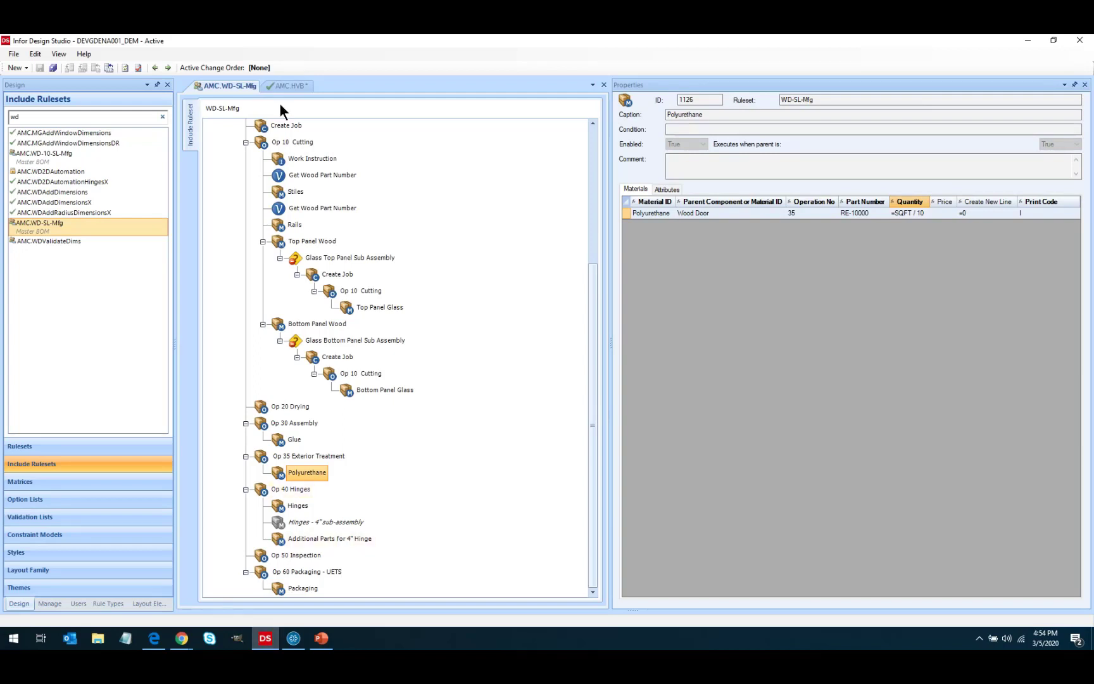
Return to the AMC.HVB ruleset and delete the test message rule under Rough Opening Sizes.
{"action": "left_click", "coordinate": [293, 85]}
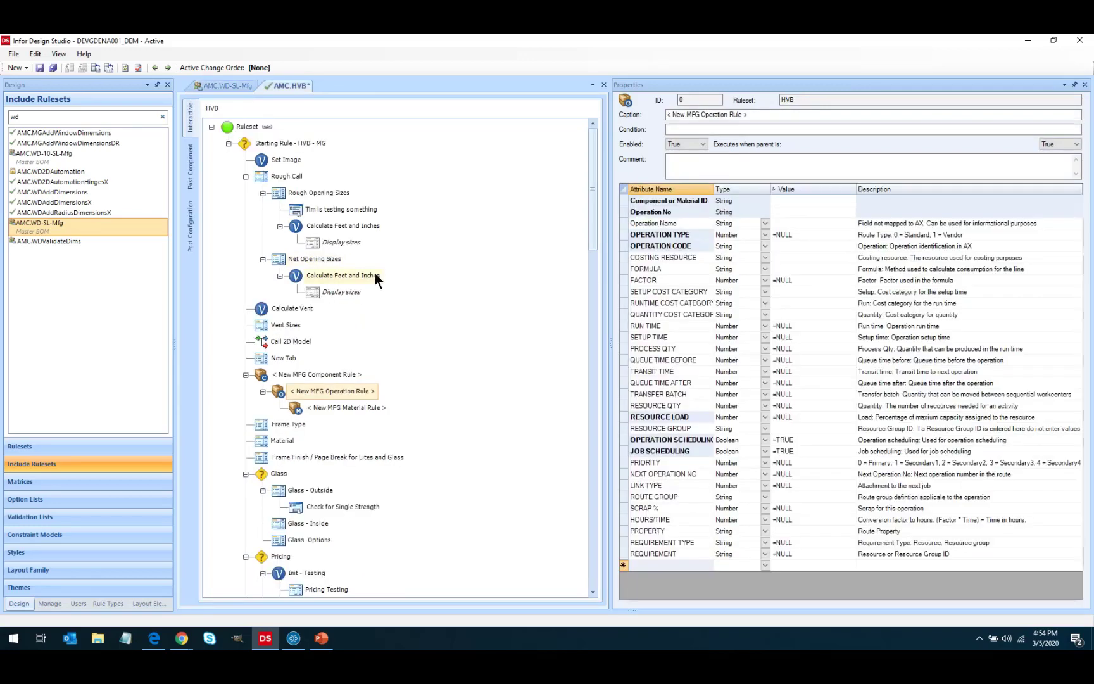
{"action": "right_click", "coordinate": [294, 209]}
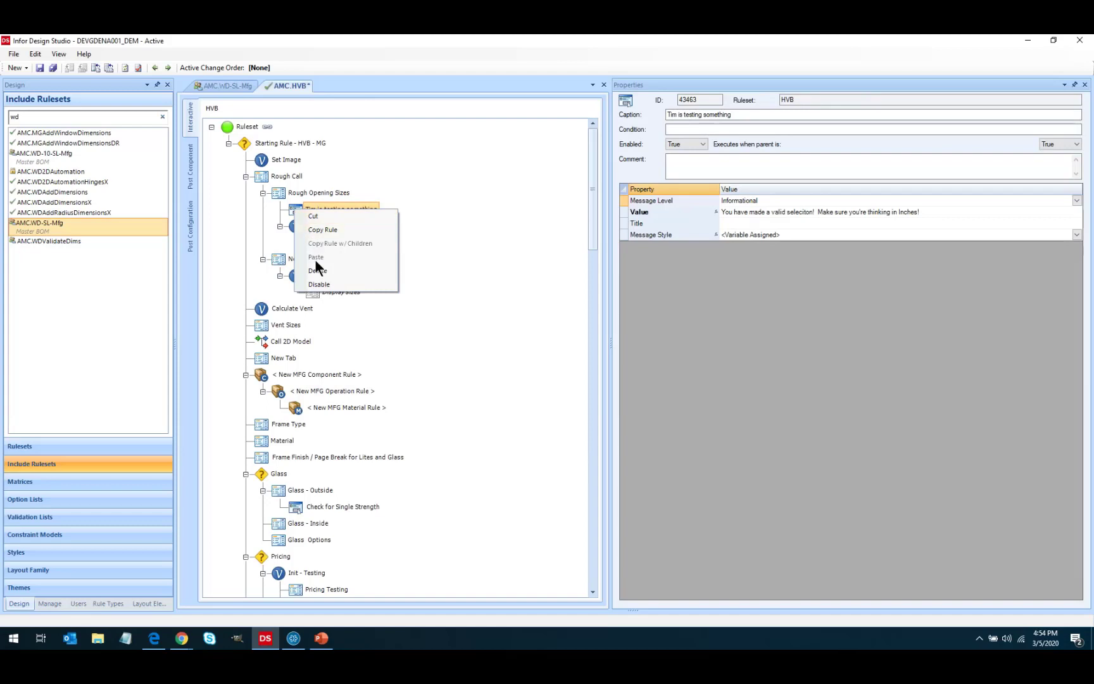
{"action": "left_click", "coordinate": [317, 270]}
{"action": "left_click", "coordinate": [563, 371]}
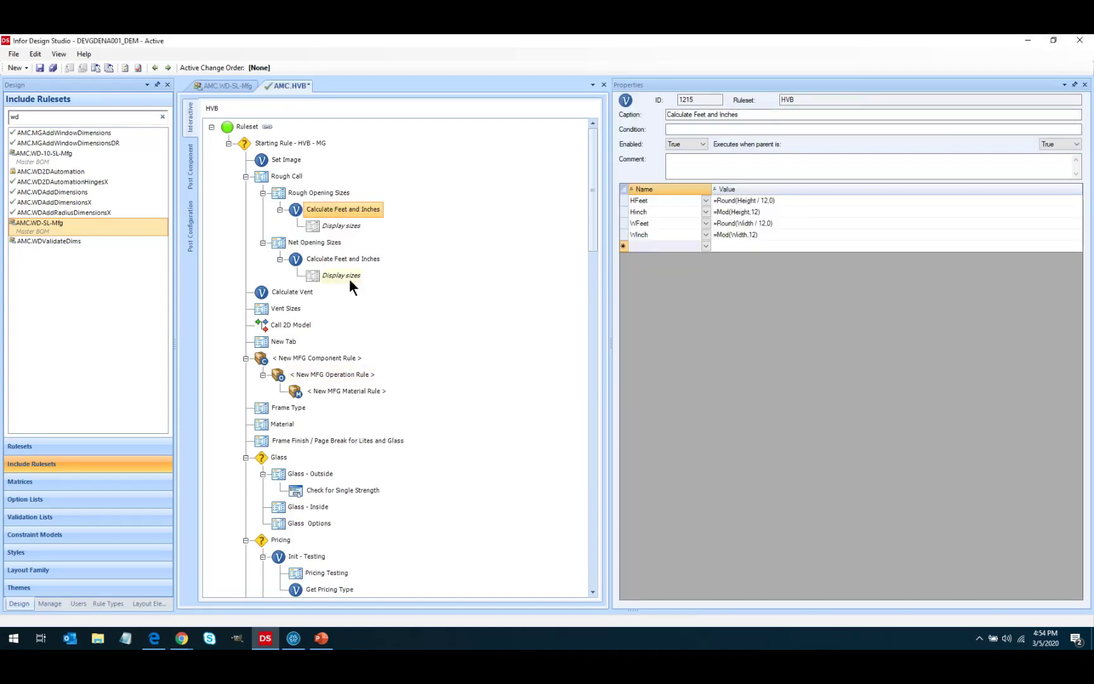
Return to the AMC.WD-SL-Mfg ruleset and look over the available manufacturing rule types, including MFG Work Instruction and MFG Detail.
{"action": "left_click", "coordinate": [221, 85]}
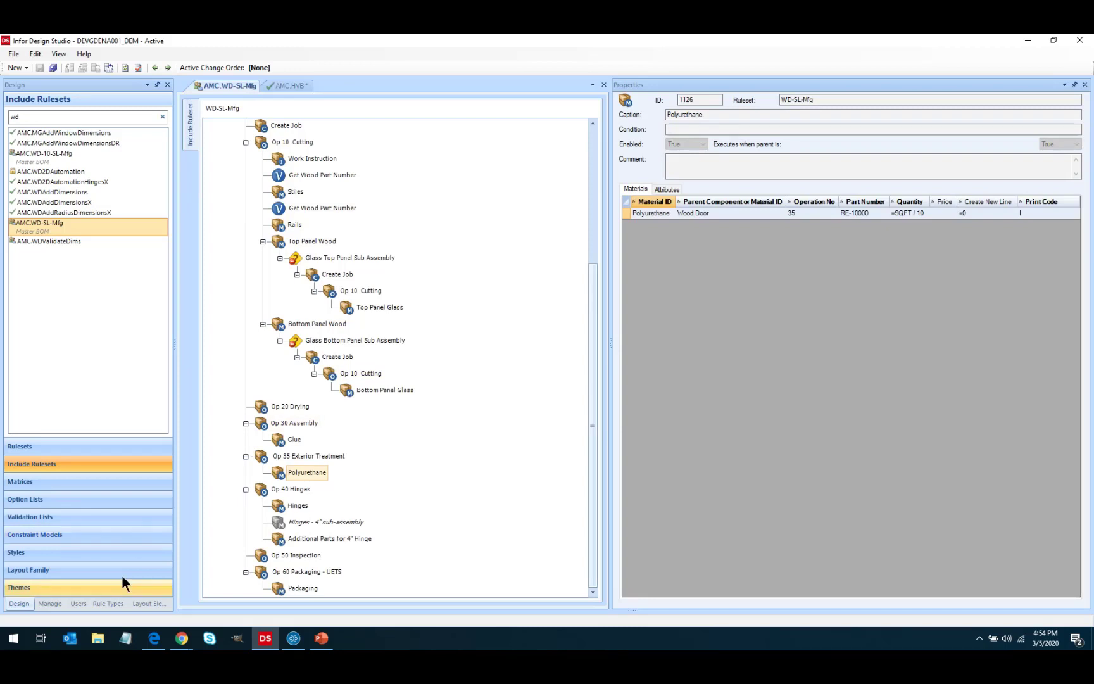
{"action": "left_click", "coordinate": [108, 603]}
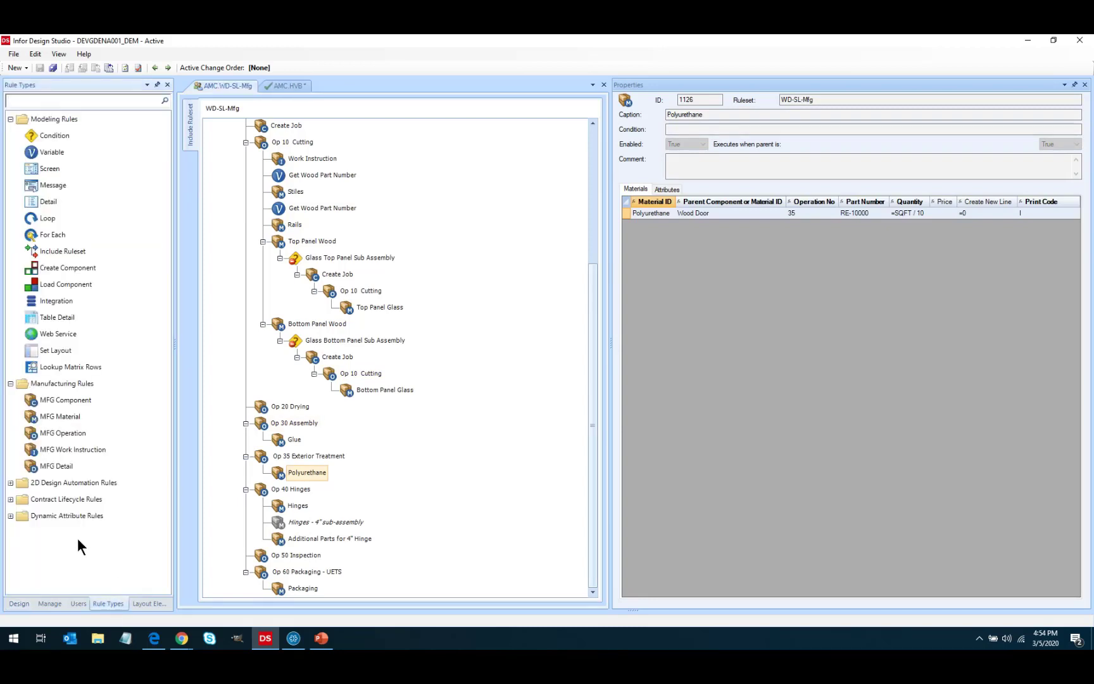
{"action": "left_click", "coordinate": [56, 449]}
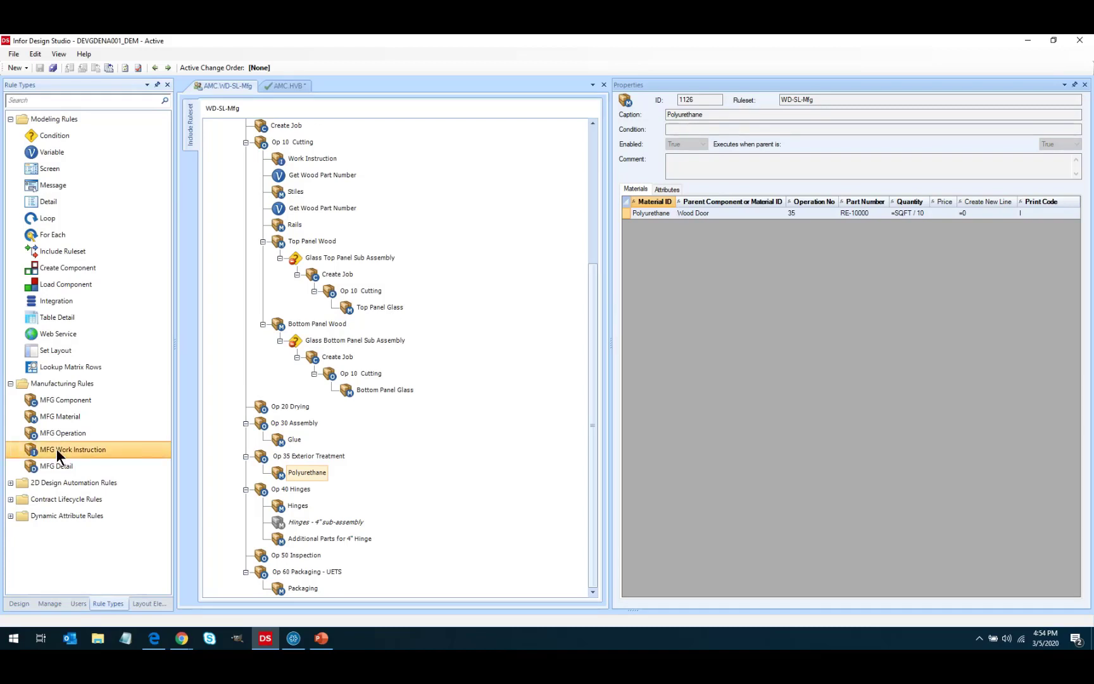
{"action": "left_click", "coordinate": [52, 464]}
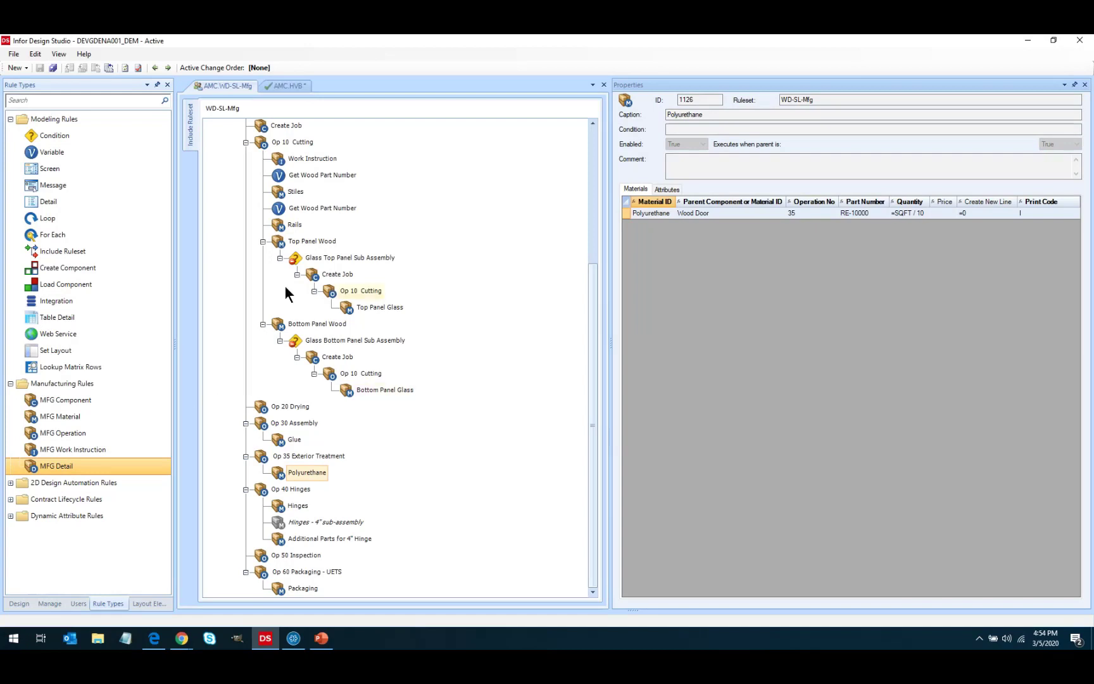
Examine the Work Instruction rule under Op 10 Cutting, widening its value column to read the full description.
{"action": "left_click", "coordinate": [277, 161]}
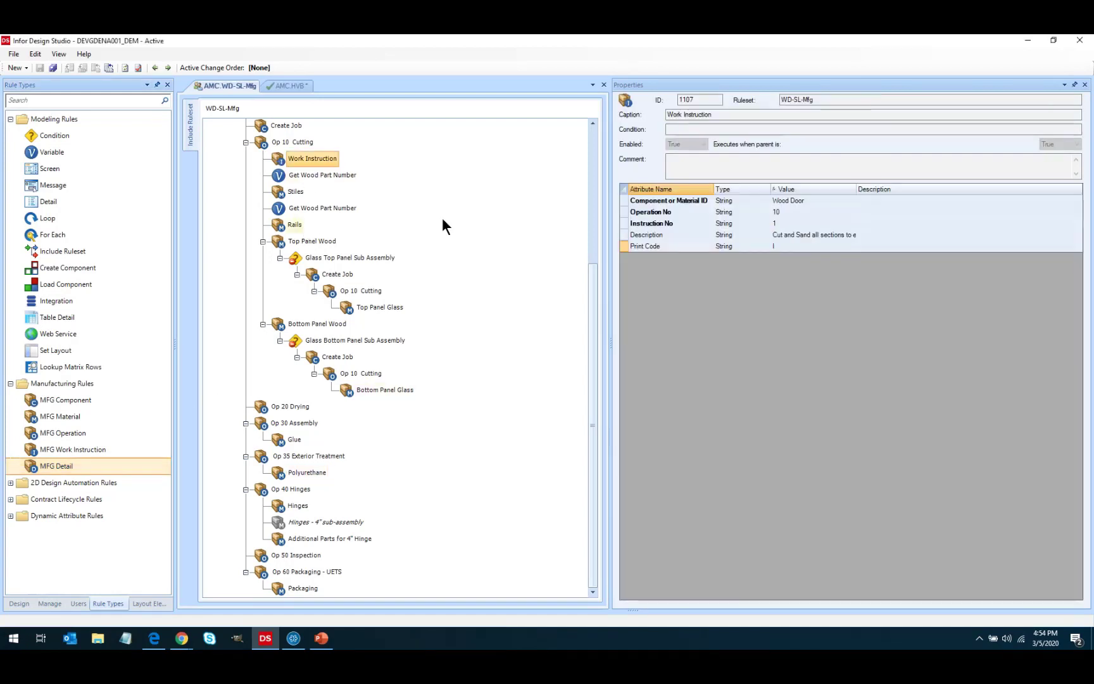
{"action": "left_click_drag", "start_coordinate": [855, 189], "coordinate": [924, 189]}
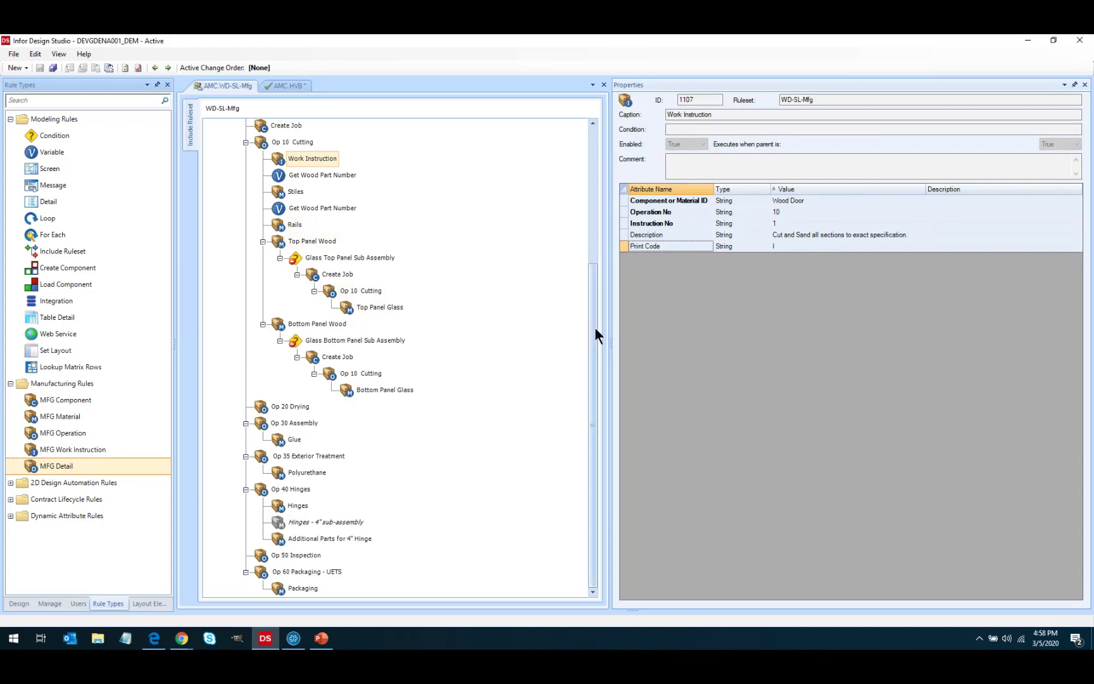
{"action": "left_click_drag", "start_coordinate": [595, 327], "coordinate": [607, 176]}
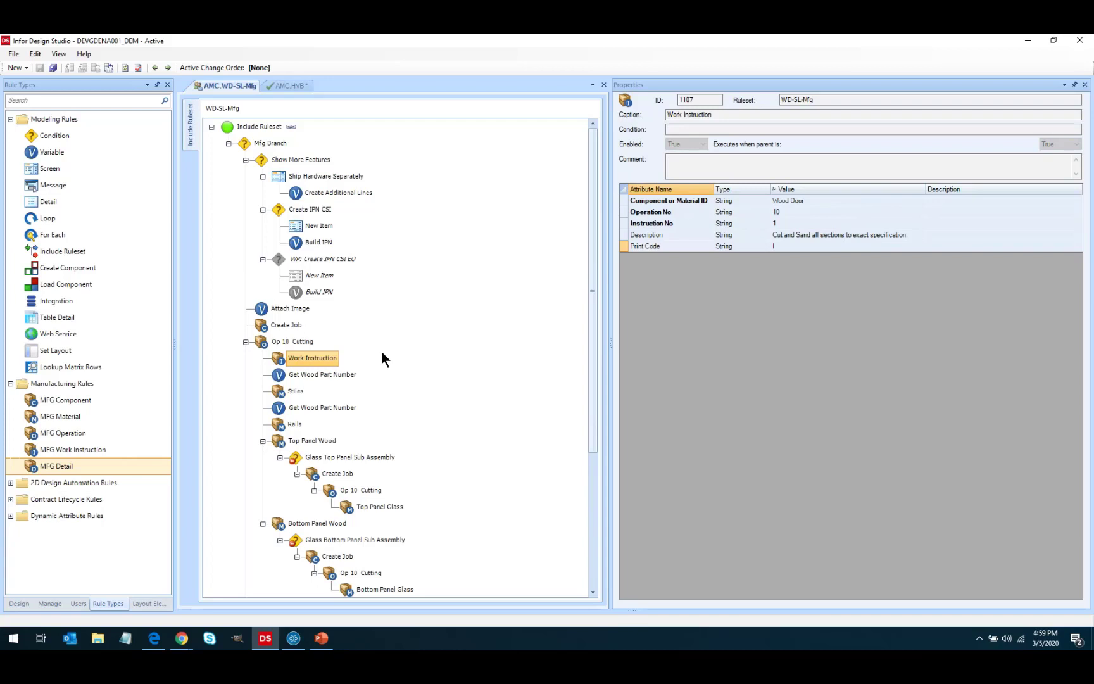
Return to AMC.HVB, delete the < New MFG Component Rule > with its child rules, and save the ruleset.
{"action": "left_click", "coordinate": [293, 85]}
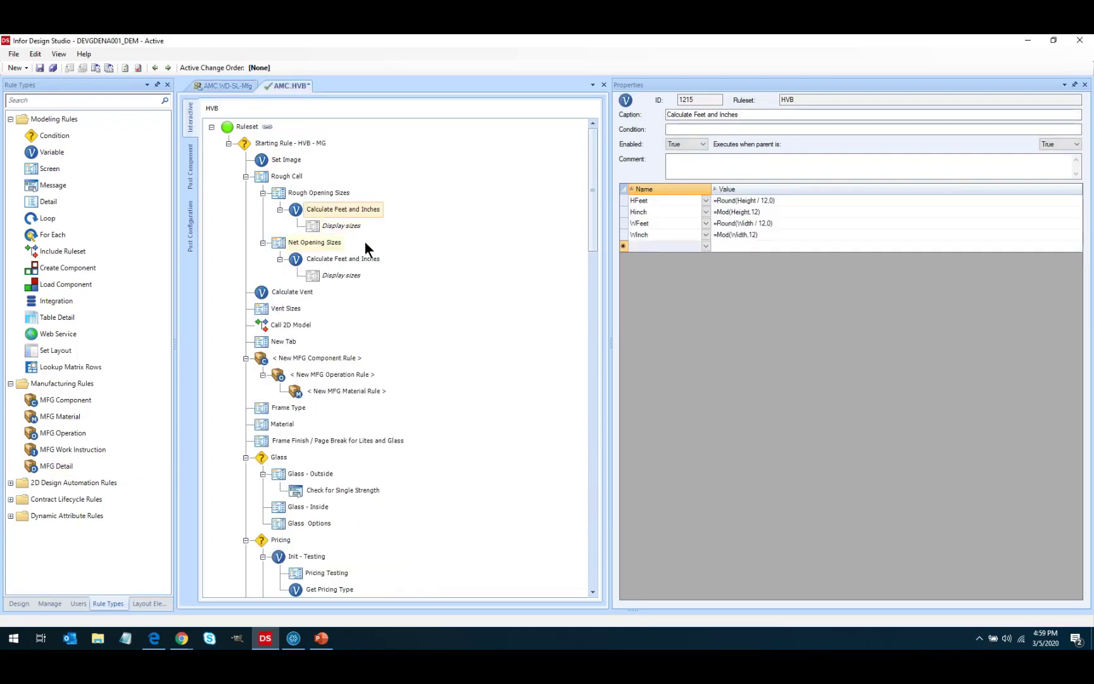
{"action": "left_click", "coordinate": [38, 67]}
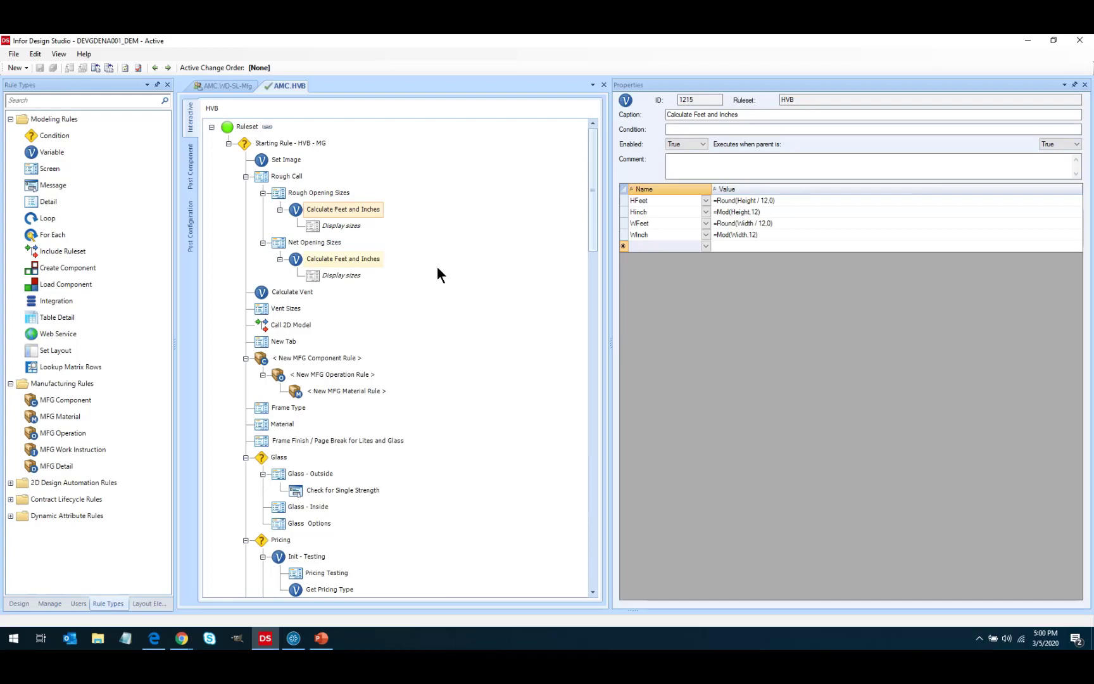
{"action": "left_click", "coordinate": [261, 356]}
{"action": "right_click", "coordinate": [263, 356]}
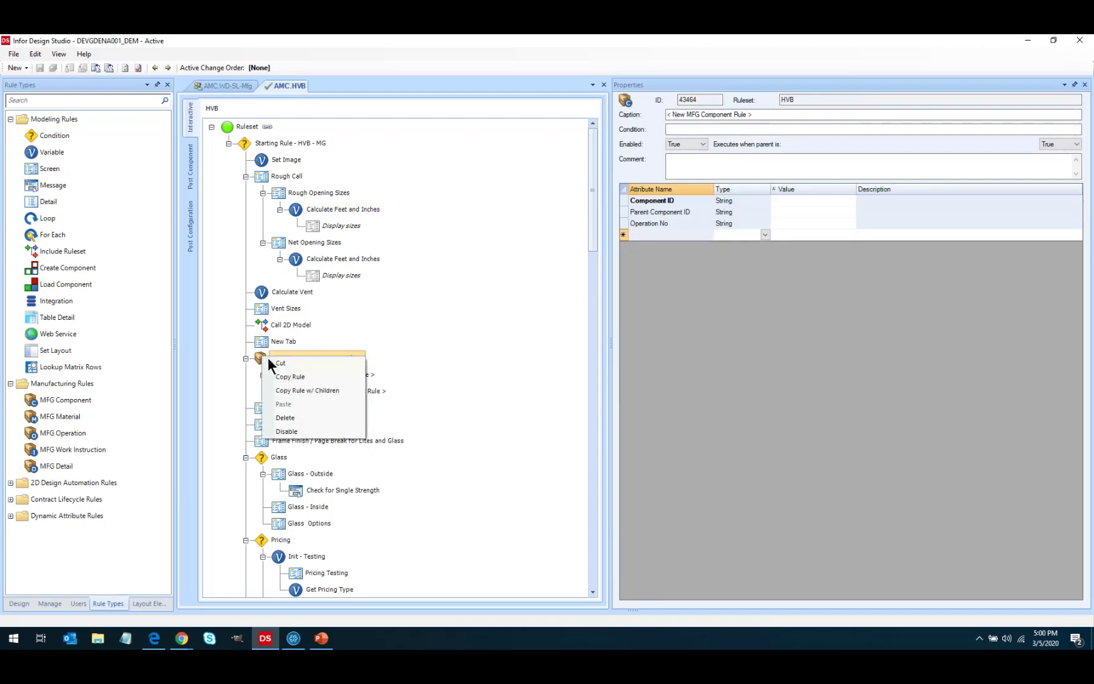
{"action": "left_click", "coordinate": [288, 417]}
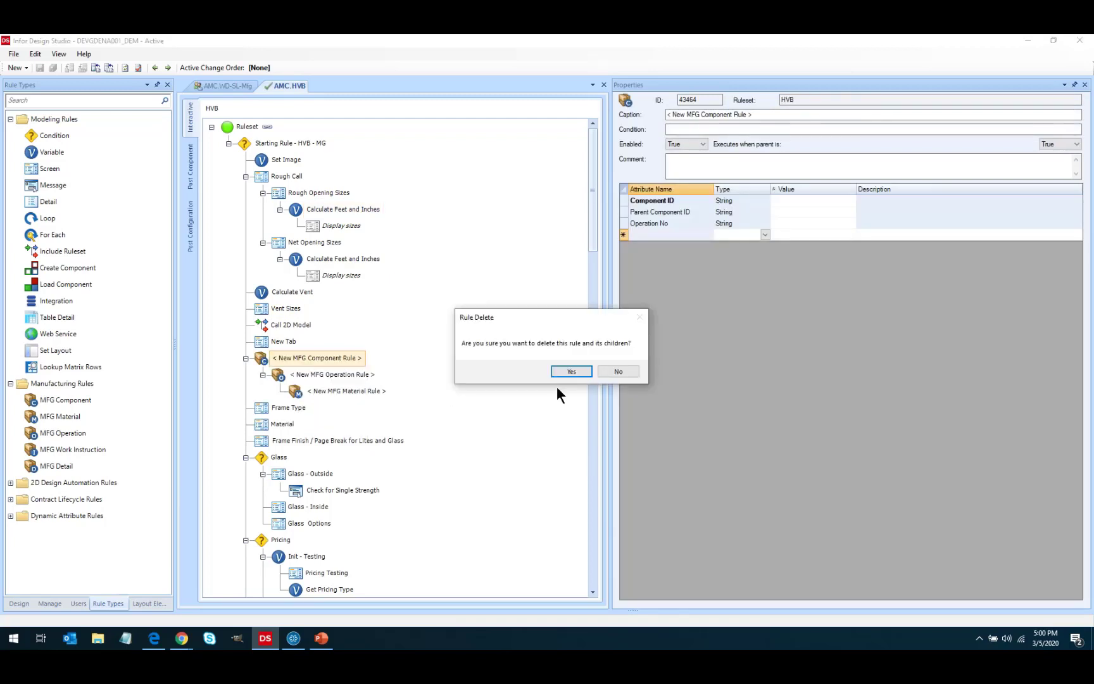
{"action": "left_click", "coordinate": [565, 370]}
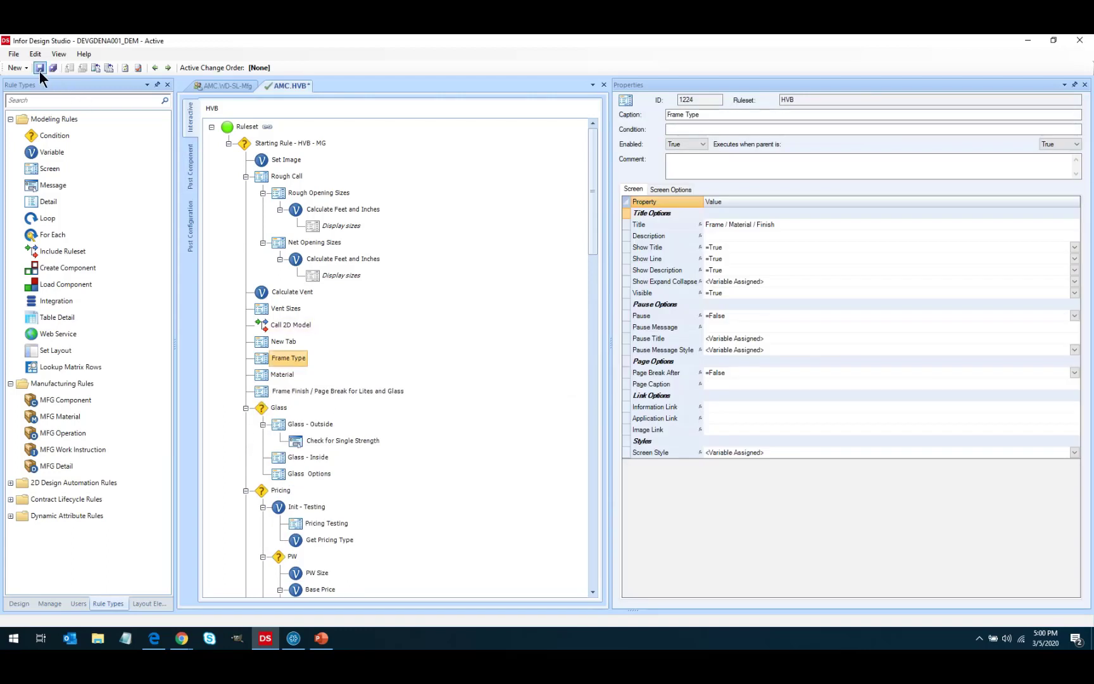
{"action": "left_click", "coordinate": [38, 68]}
Switch to Enterprise Quoting, dismiss the valid-selection message and cancel the Half Vent Below configuration.
{"action": "mouse_move", "coordinate": [182, 636]}
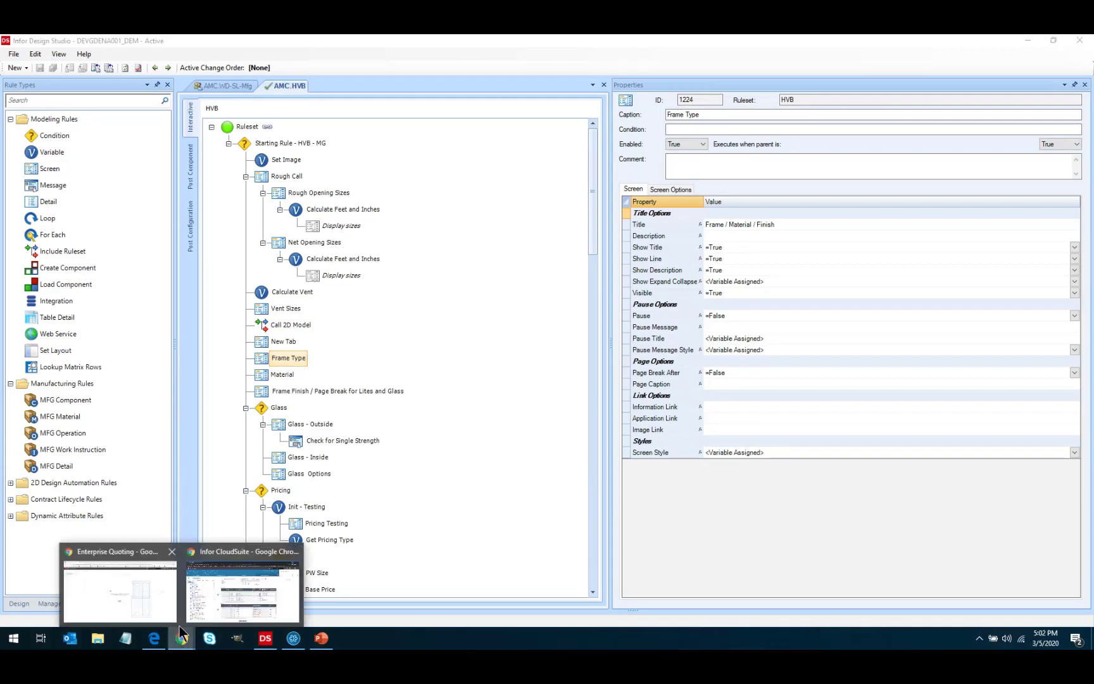
{"action": "left_click", "coordinate": [157, 603]}
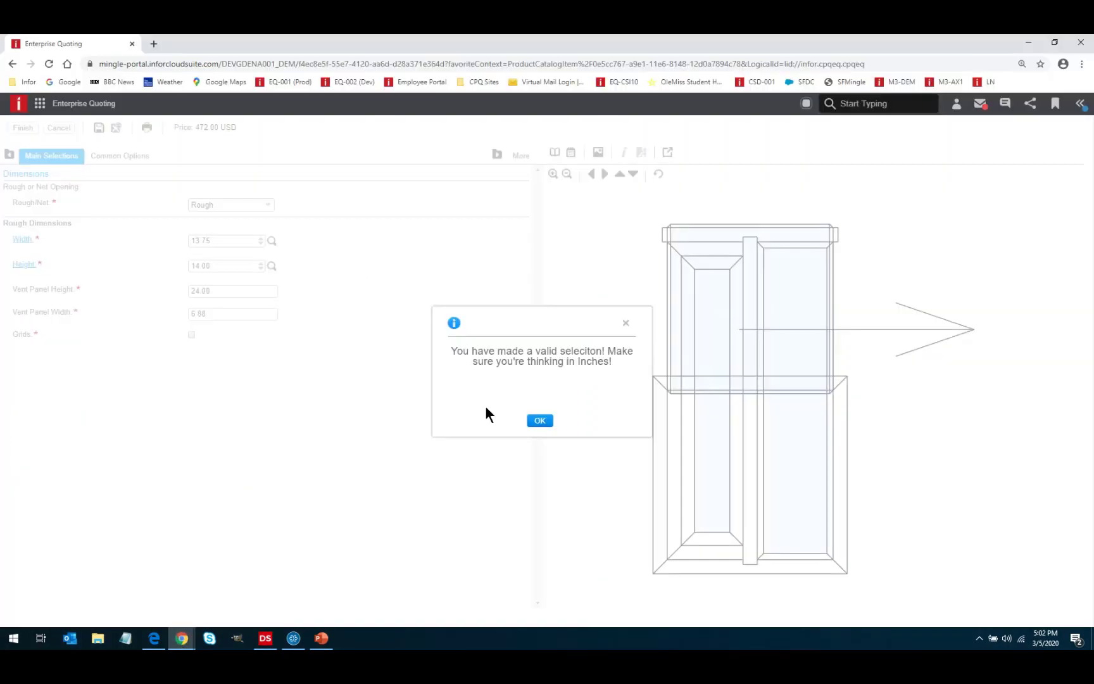
{"action": "left_click", "coordinate": [539, 421]}
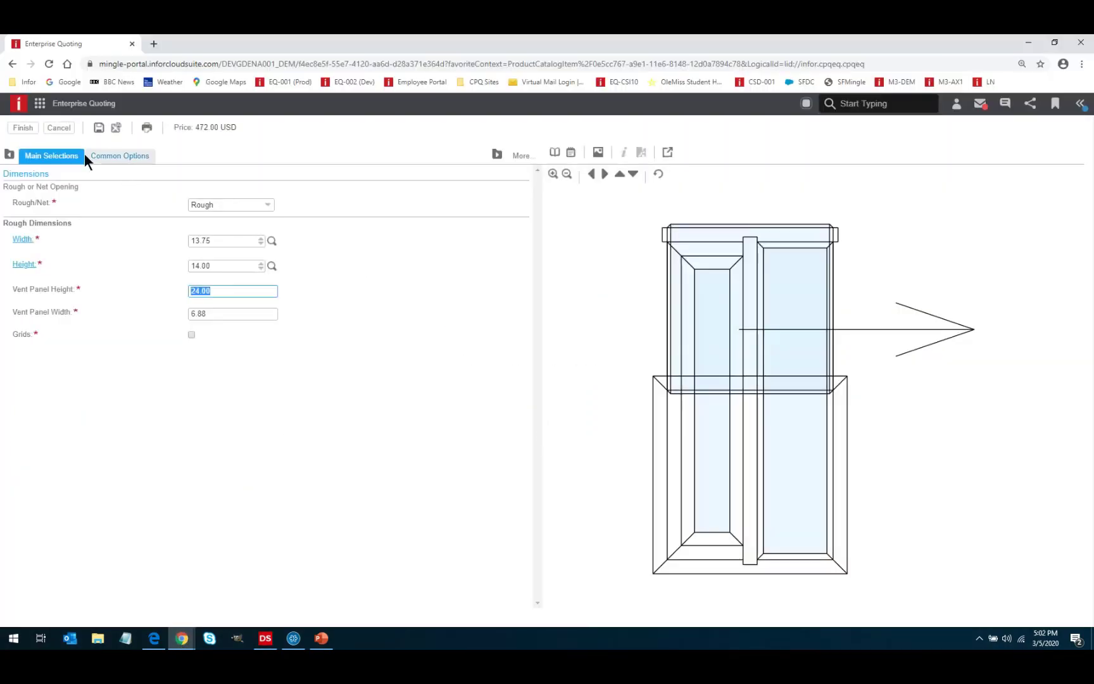
{"action": "left_click", "coordinate": [58, 127]}
{"action": "left_click", "coordinate": [519, 422]}
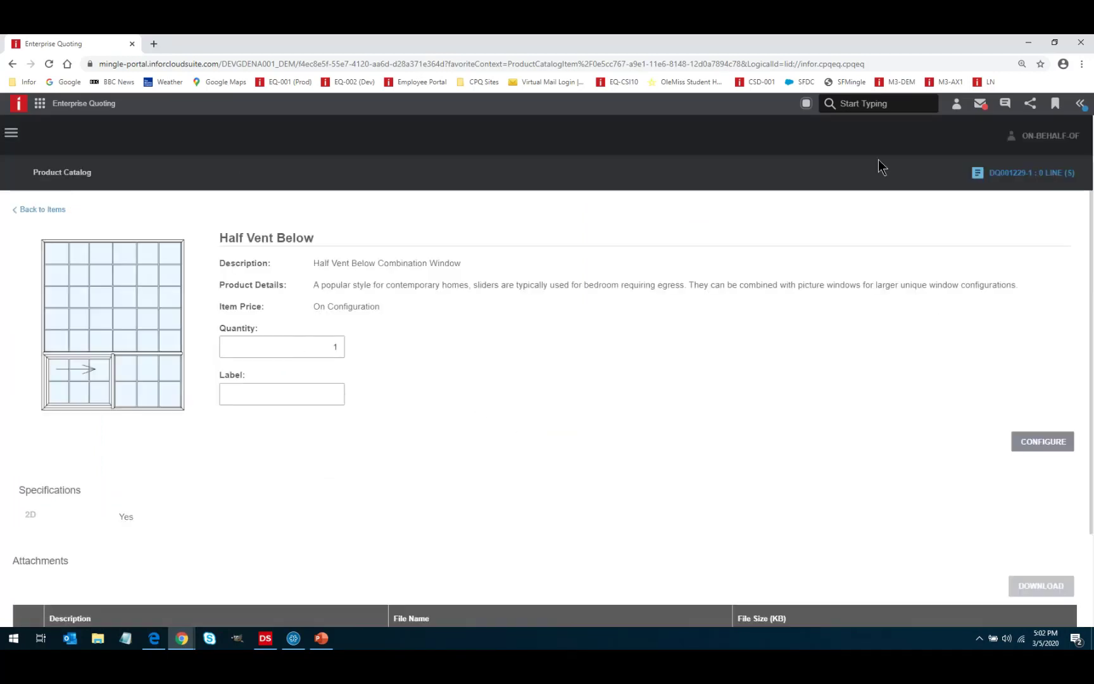
From the open quote, find Pool Cover in the product catalog's Boating And Recreation category and start configuring it.
{"action": "left_click", "coordinate": [1021, 174]}
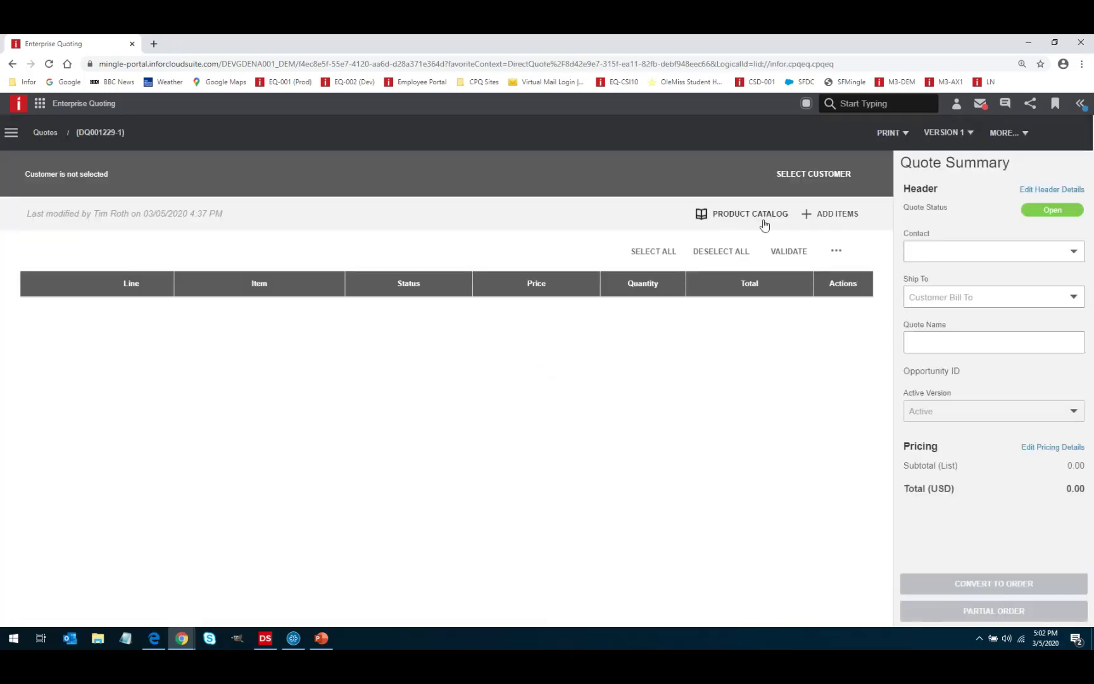
{"action": "left_click", "coordinate": [746, 218]}
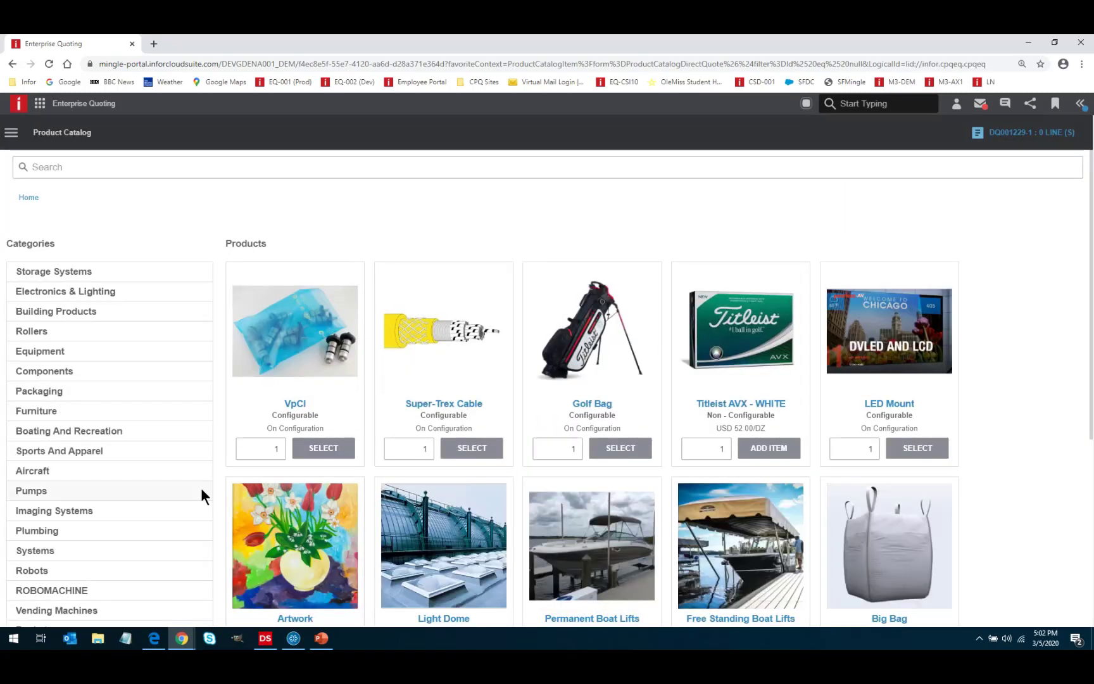
{"action": "scroll", "coordinate": [201, 493], "scroll_direction": "down", "scroll_amount": 1}
{"action": "scroll", "coordinate": [205, 481], "scroll_direction": "up", "scroll_amount": 1}
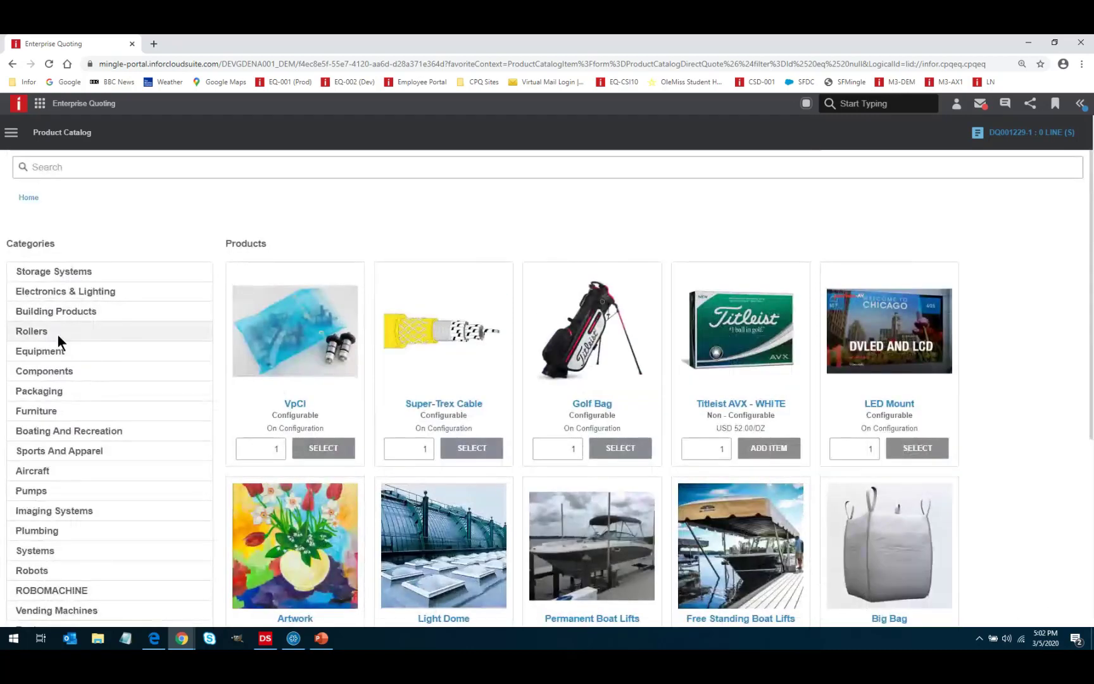
{"action": "left_click", "coordinate": [57, 430]}
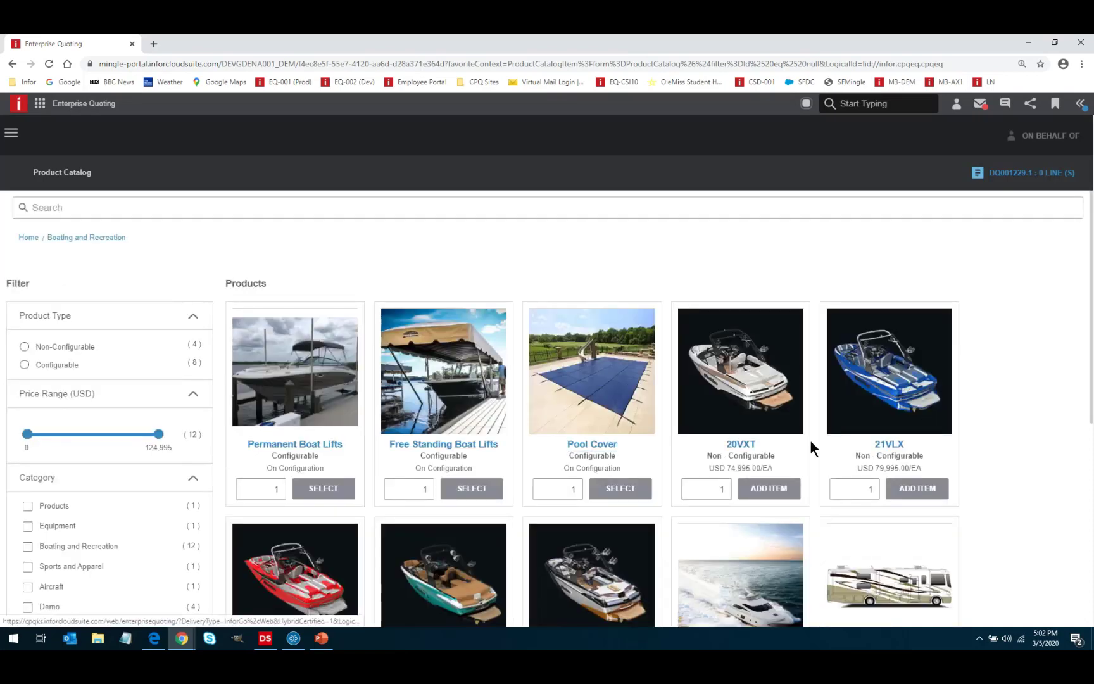
{"action": "left_click", "coordinate": [617, 489]}
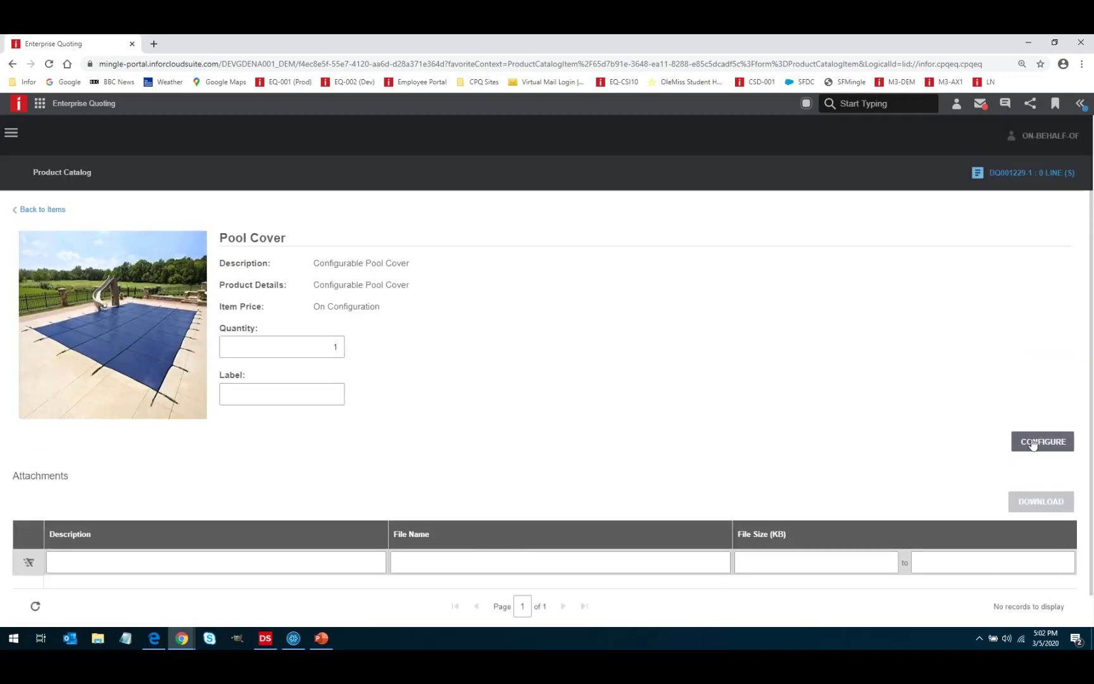
{"action": "left_click", "coordinate": [1033, 442]}
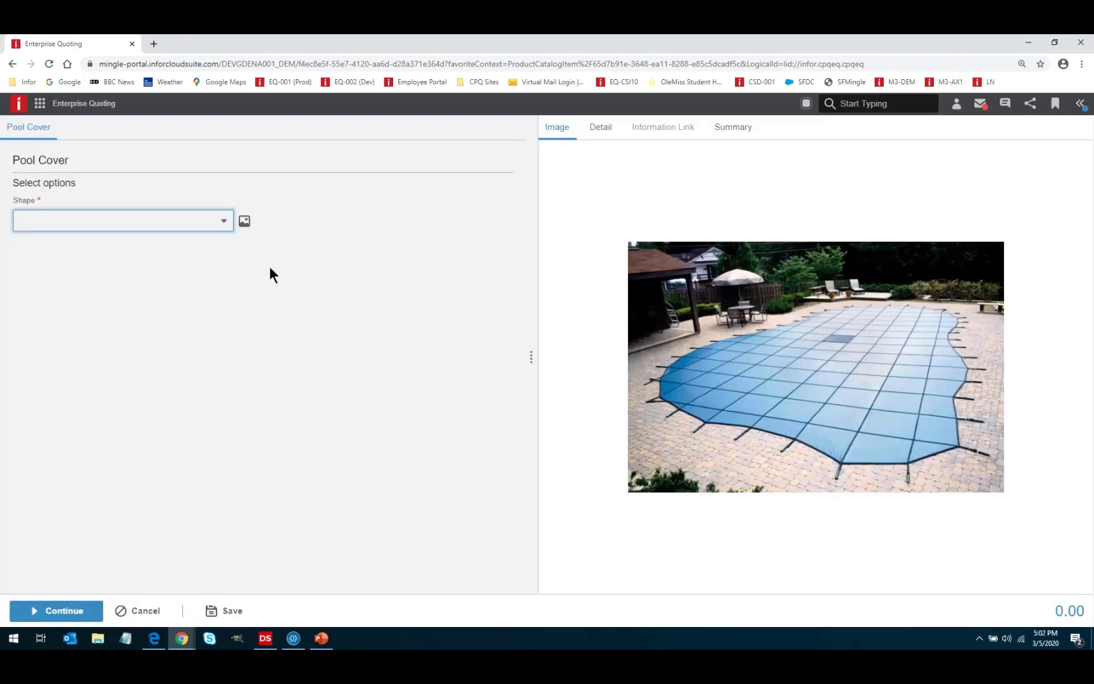
Configure the pool cover with the Freeform shape, SmartMesh cover material and Sand color, and continue to the Freeform page.
{"action": "left_click", "coordinate": [245, 221]}
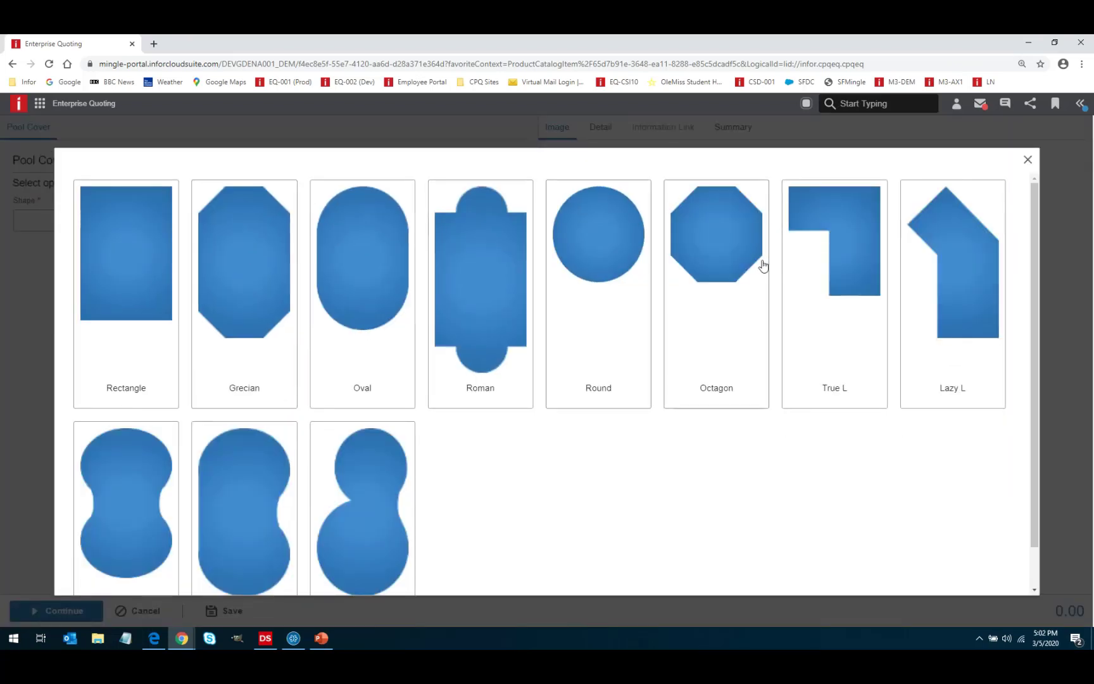
{"action": "scroll", "coordinate": [453, 533], "scroll_direction": "down", "scroll_amount": 1}
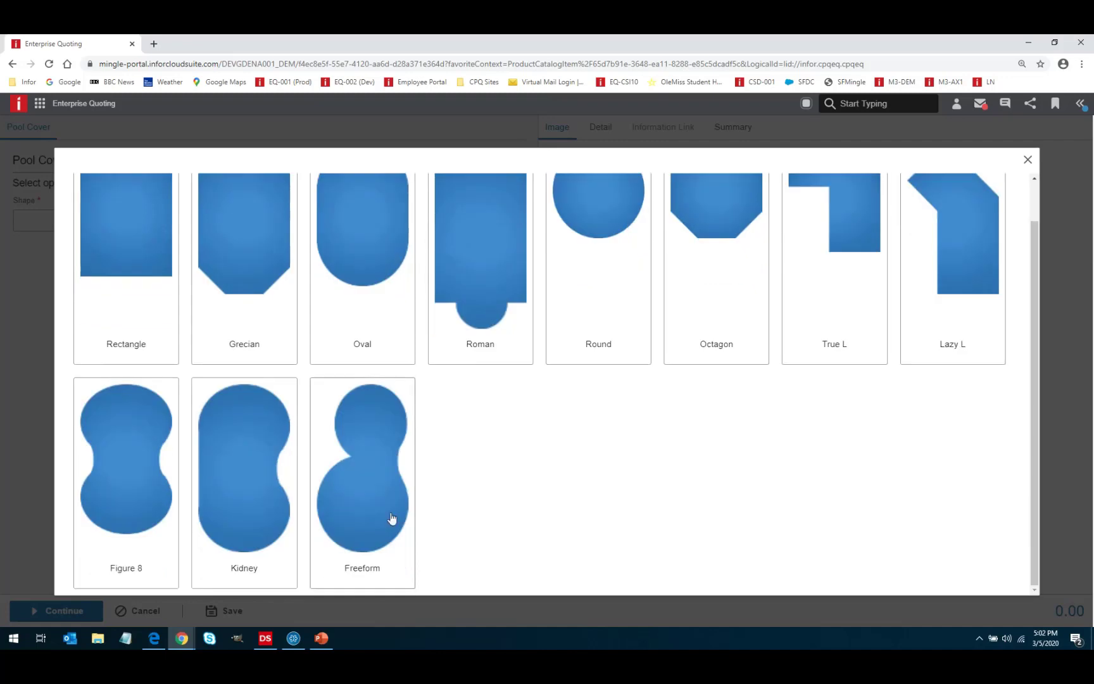
{"action": "left_click", "coordinate": [376, 493]}
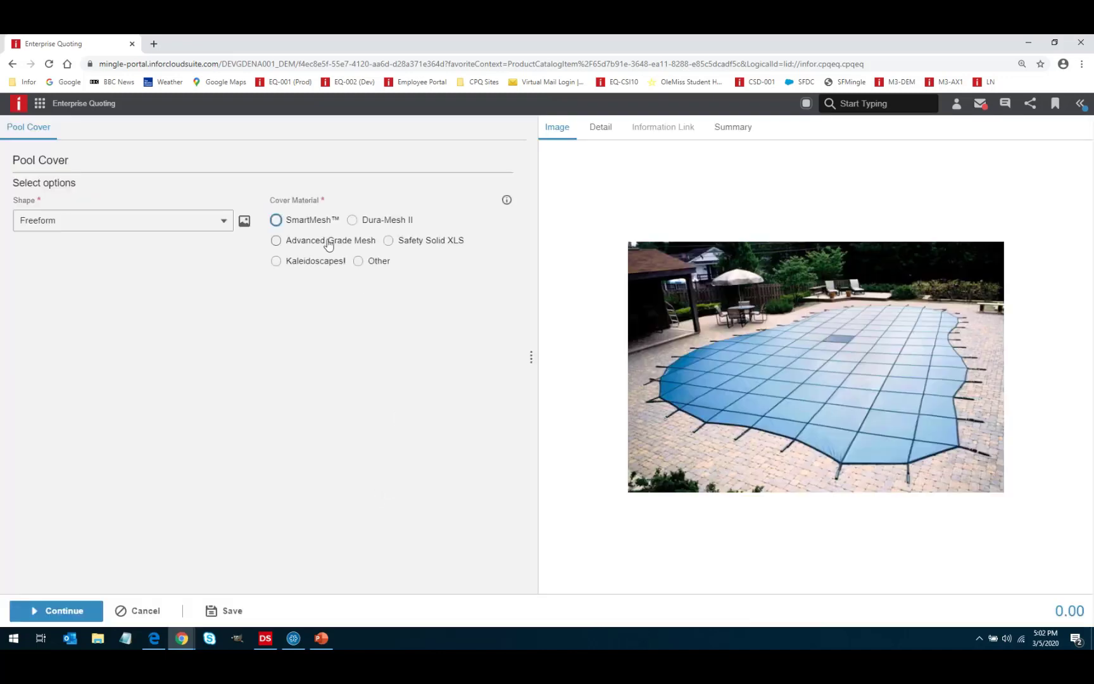
{"action": "left_click", "coordinate": [308, 220]}
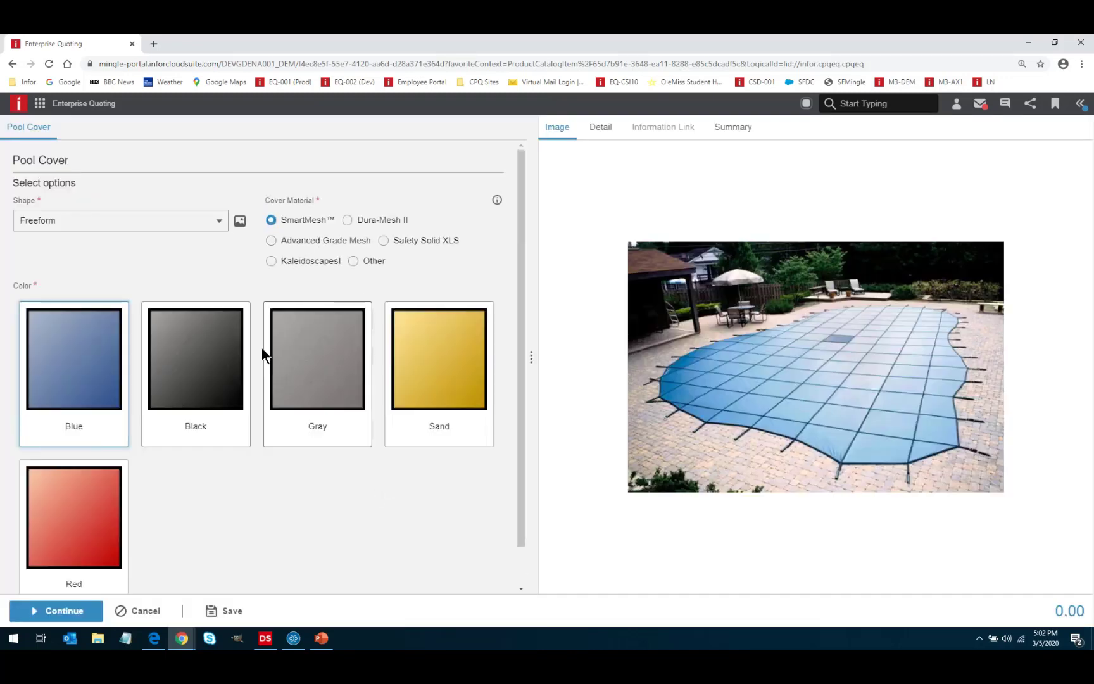
{"action": "left_click", "coordinate": [414, 392]}
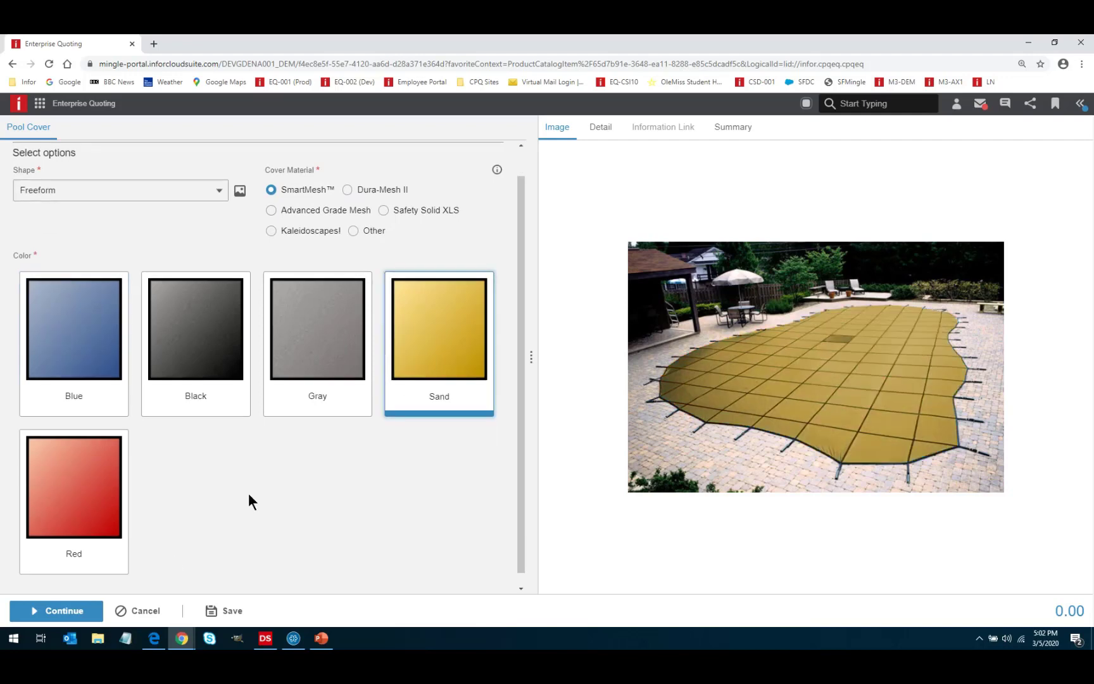
{"action": "left_click", "coordinate": [79, 606]}
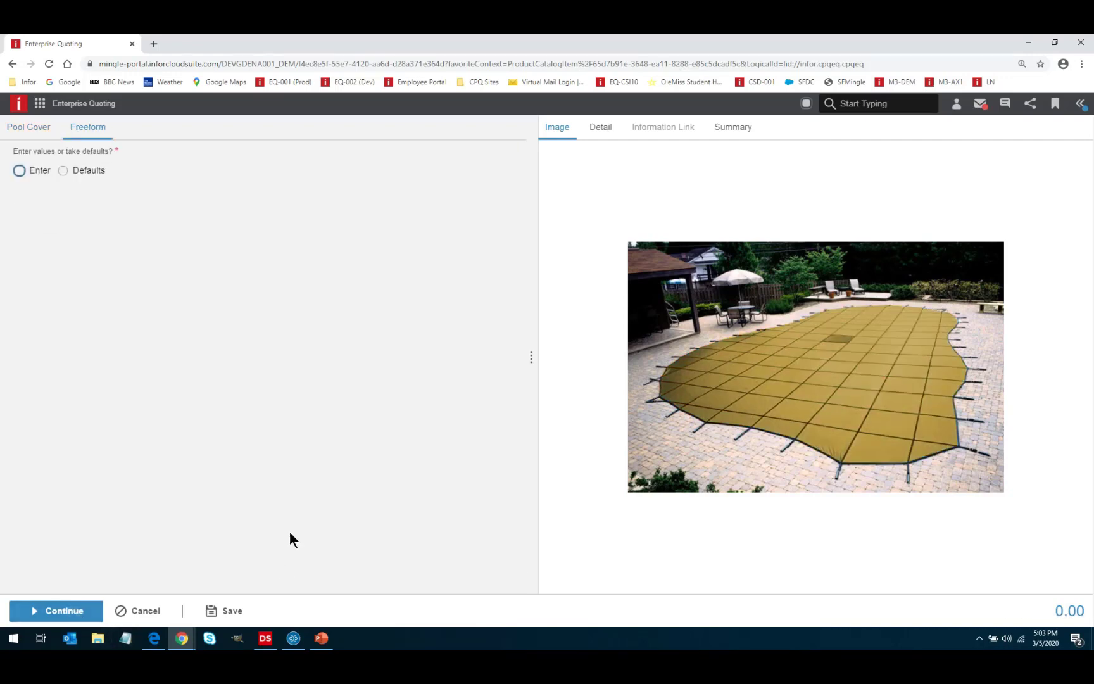
Use the default freeform measurements and review the A and B distances for the pool outline points.
{"action": "left_click", "coordinate": [63, 170]}
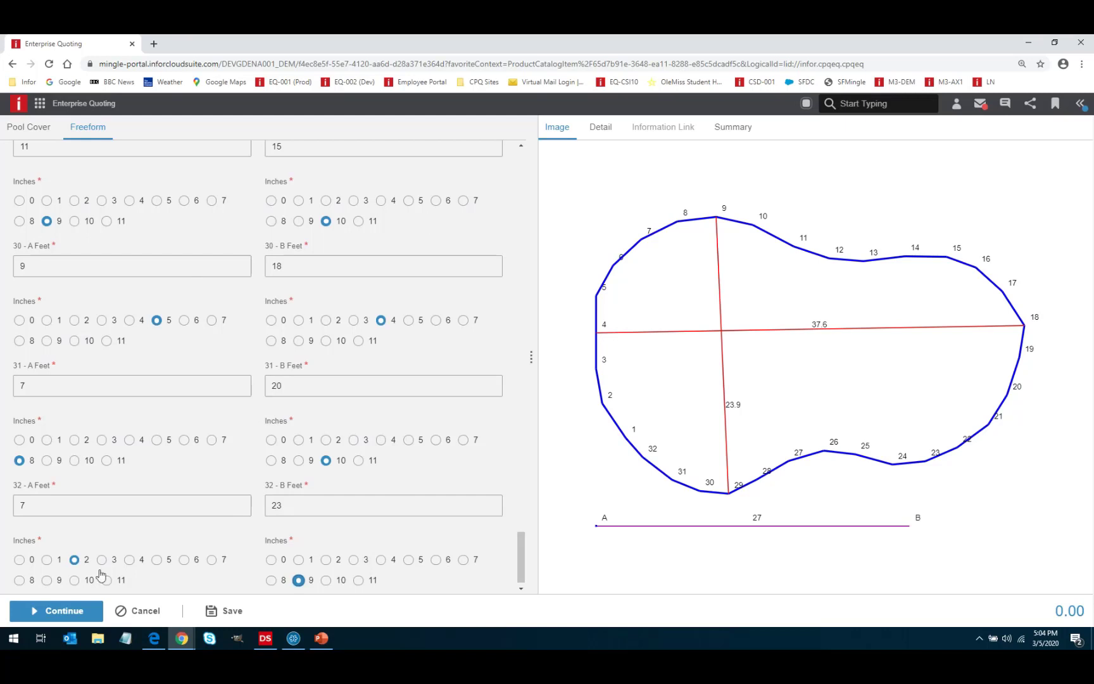
{"action": "scroll", "coordinate": [97, 249], "scroll_direction": "up", "scroll_amount": 5}
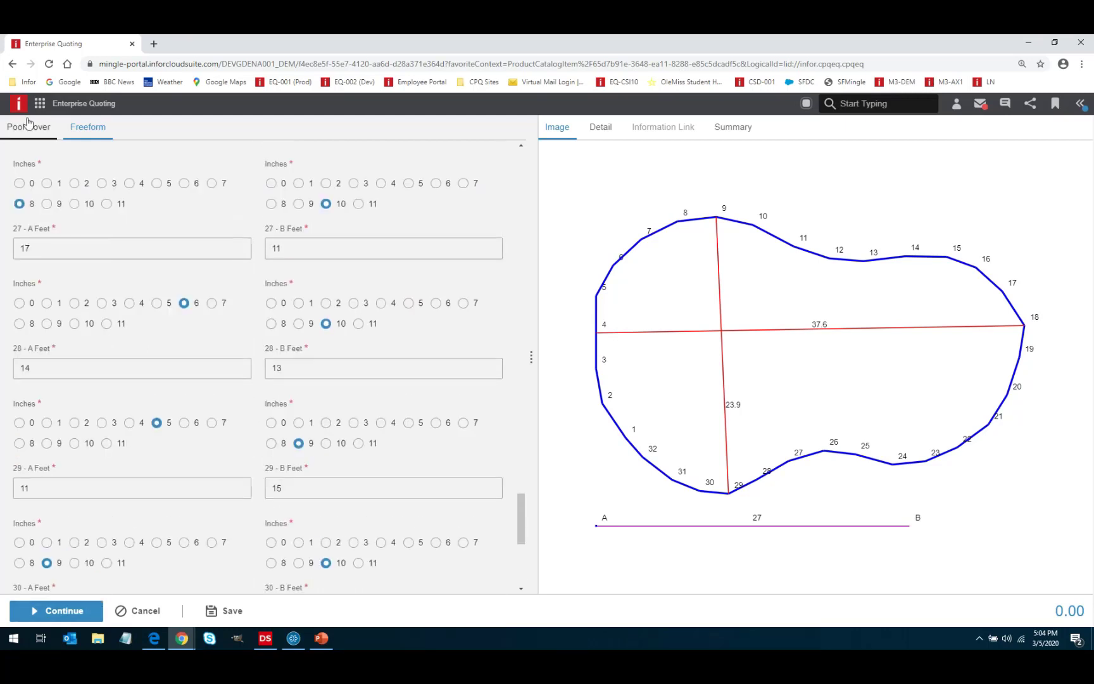
{"action": "left_click", "coordinate": [29, 127]}
{"action": "left_click", "coordinate": [93, 131]}
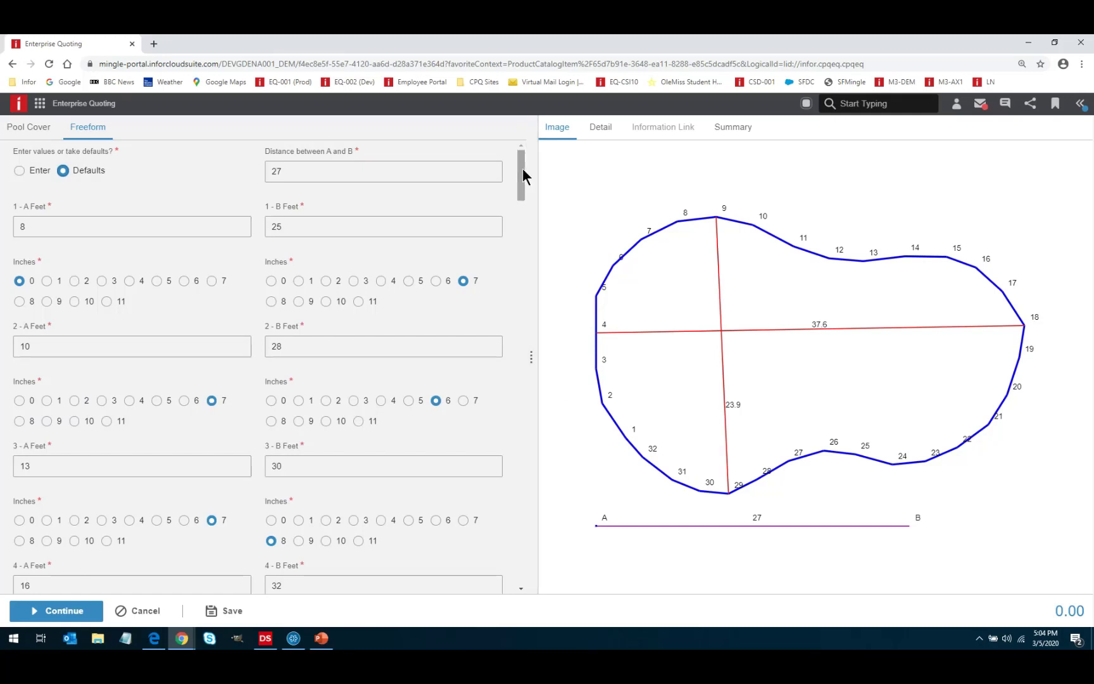
{"action": "mouse_move", "coordinate": [520, 169]}
{"action": "left_mouse_down"}
{"action": "mouse_move", "coordinate": [519, 216]}
{"action": "mouse_move", "coordinate": [521, 165]}
{"action": "left_mouse_up"}
Switch to the online meeting window.
{"action": "left_click", "coordinate": [292, 640]}
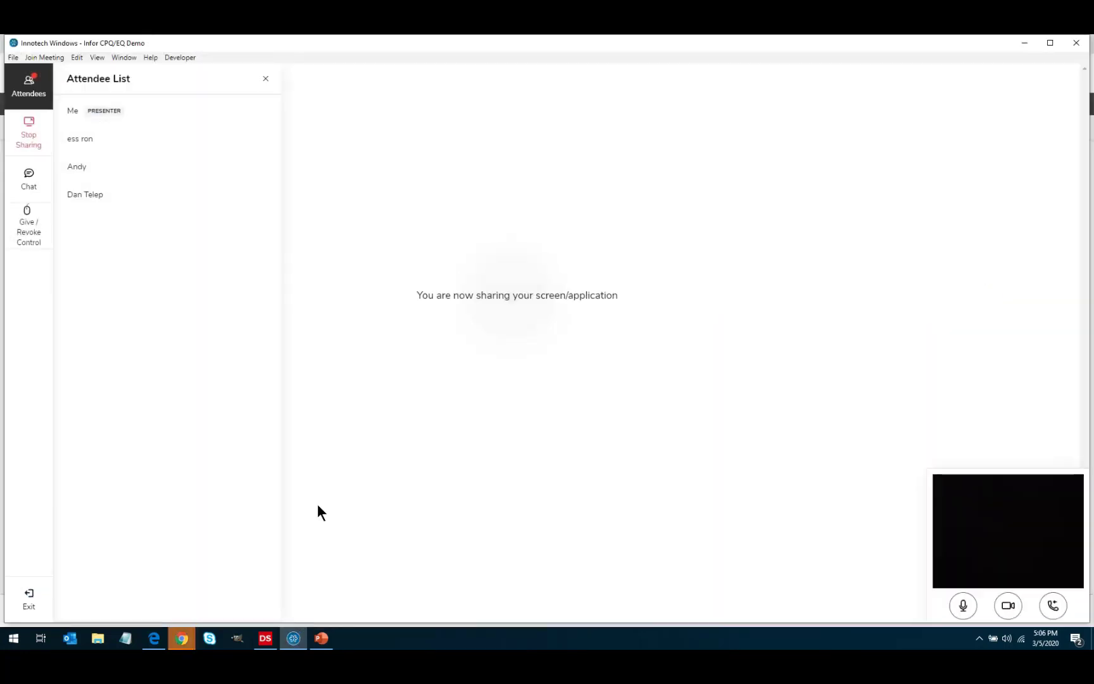